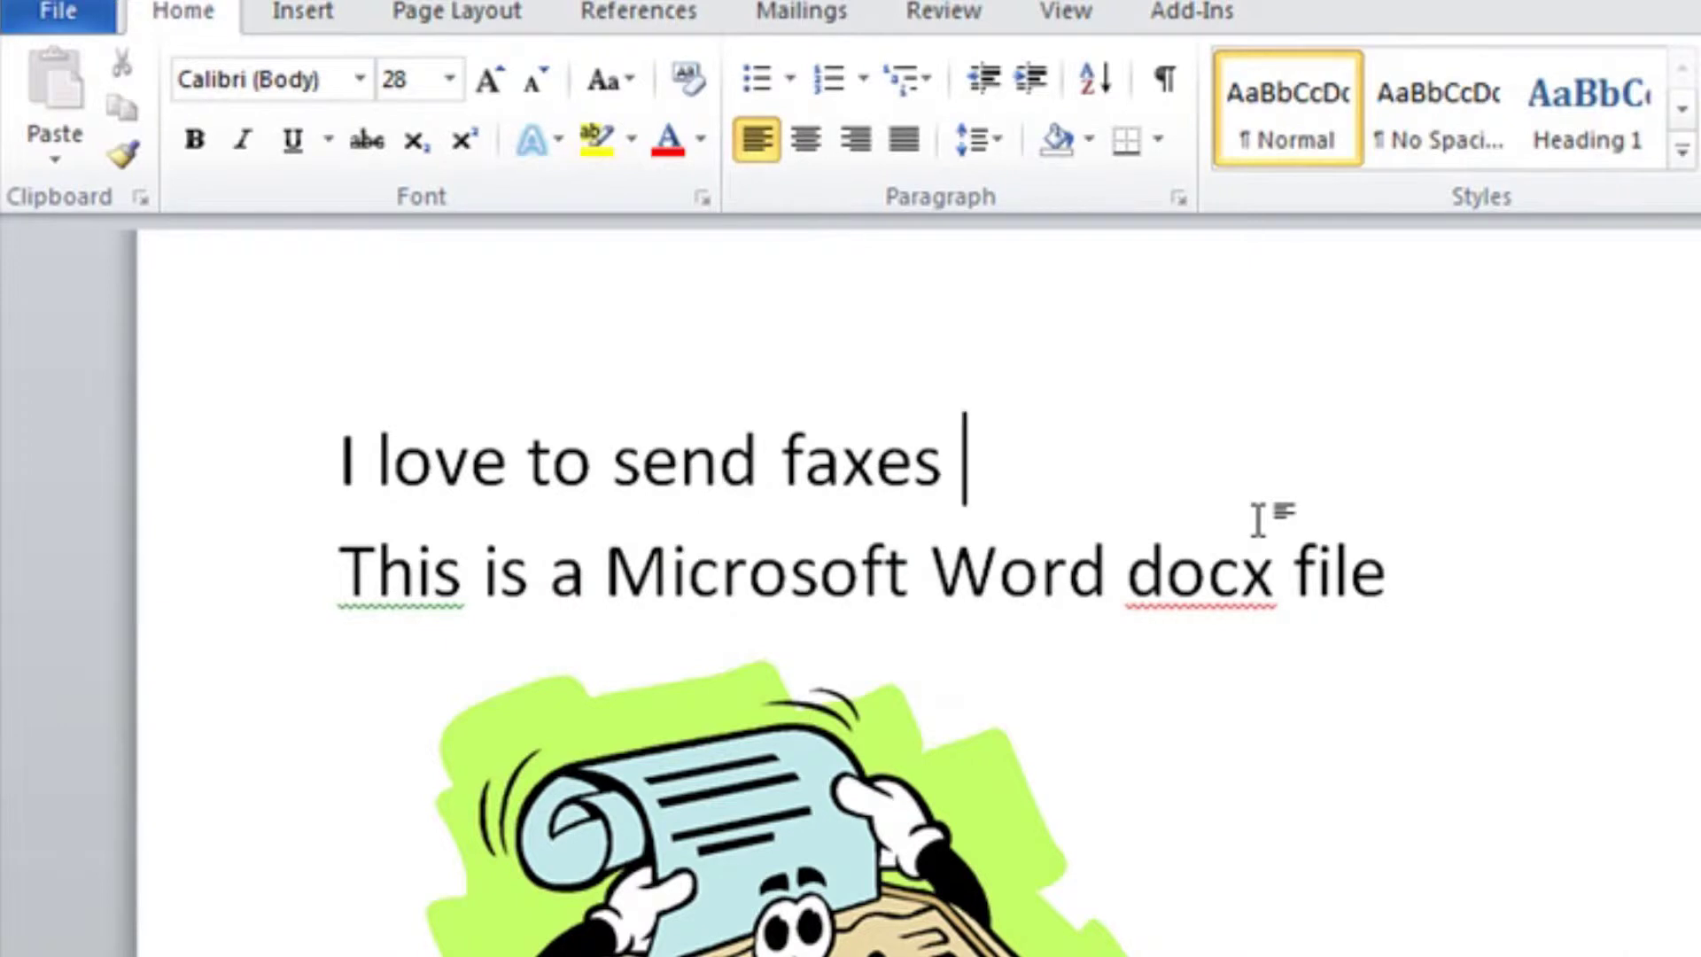
Complete line one with 'with Vegress Fax!!!', save the document, and minimize Word
type("with Vegress")
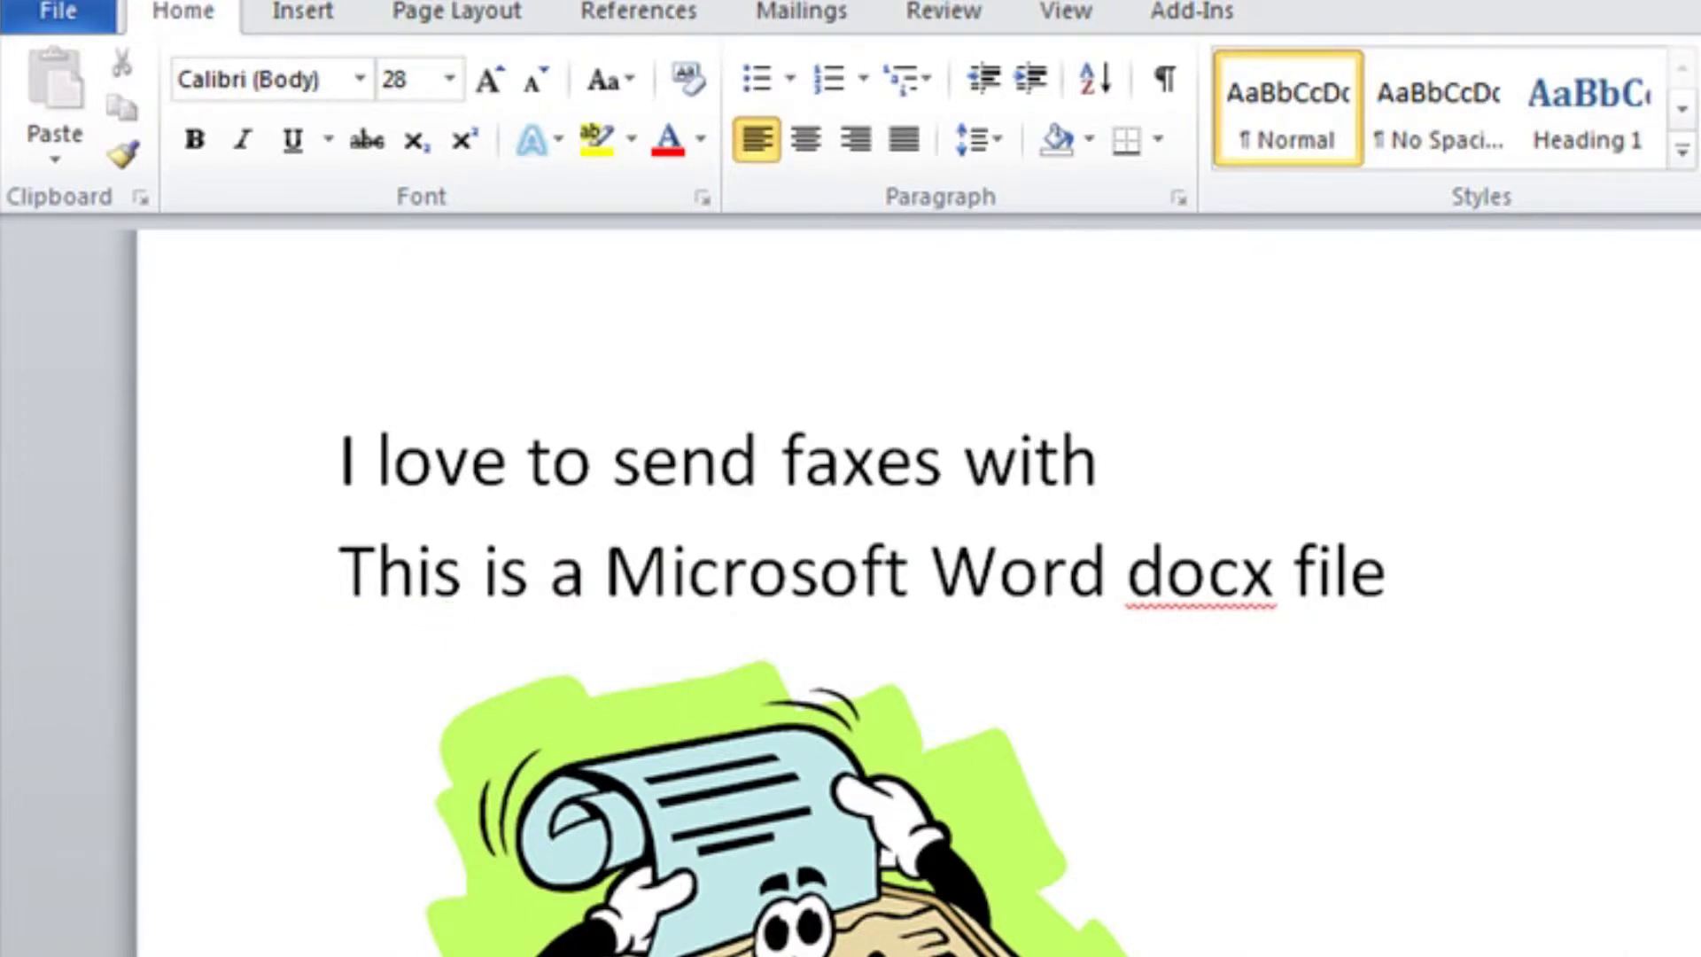
type(" Fax!!!")
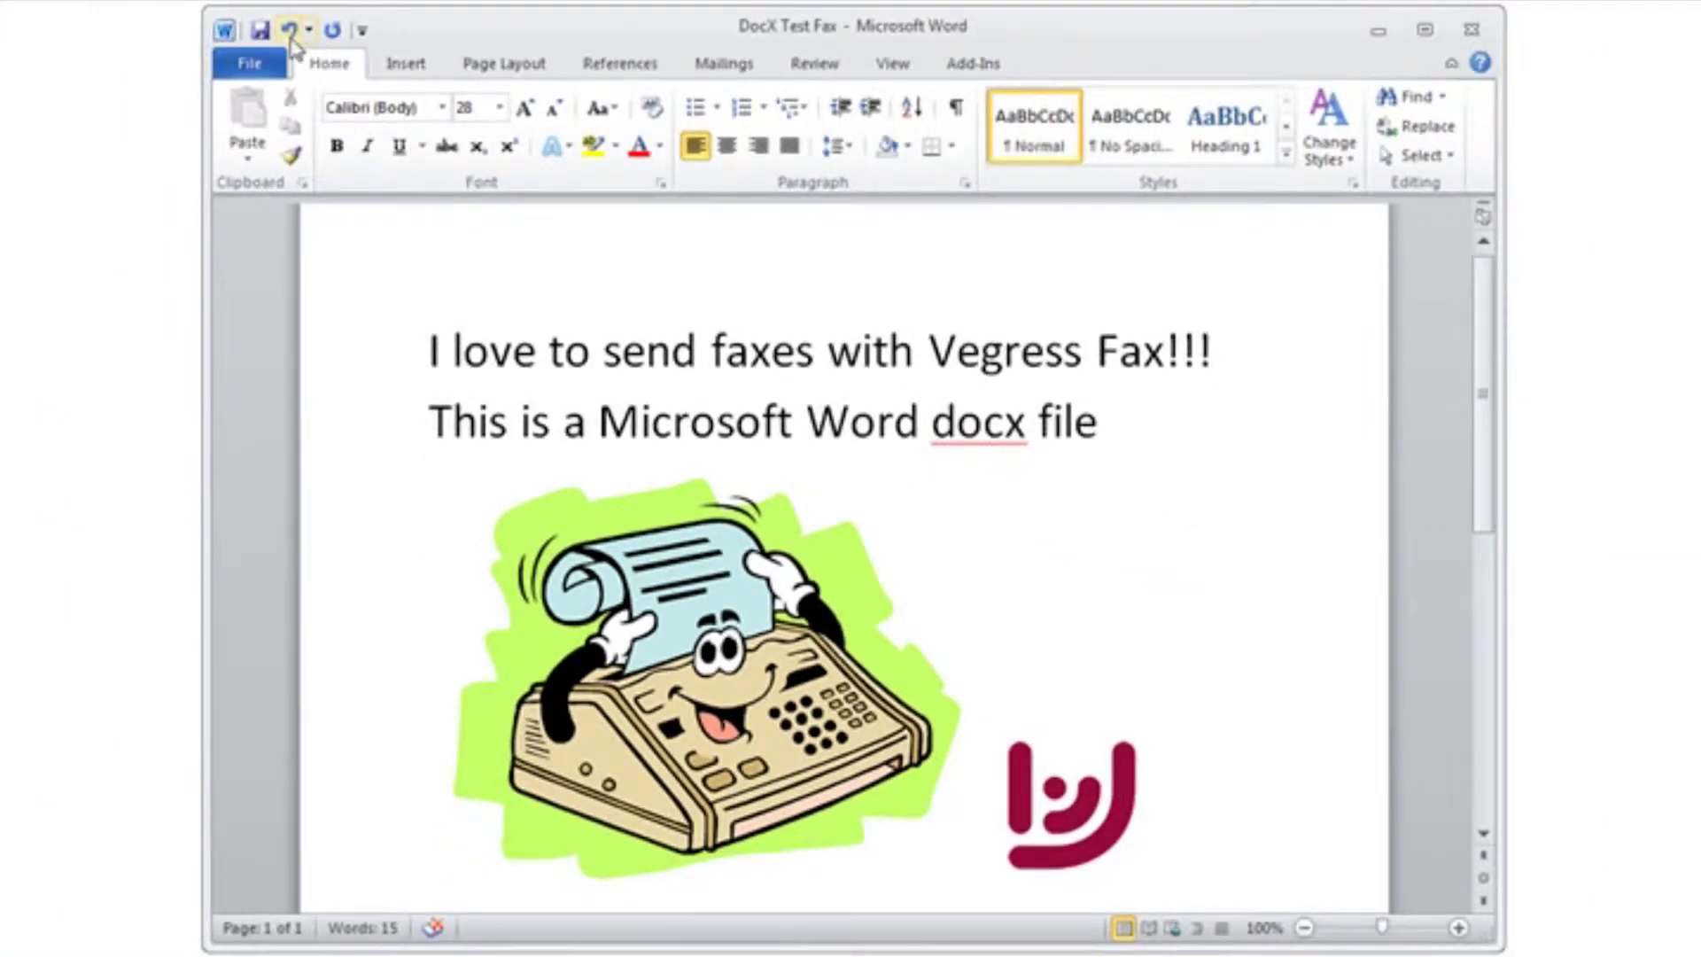
left_click(258, 30)
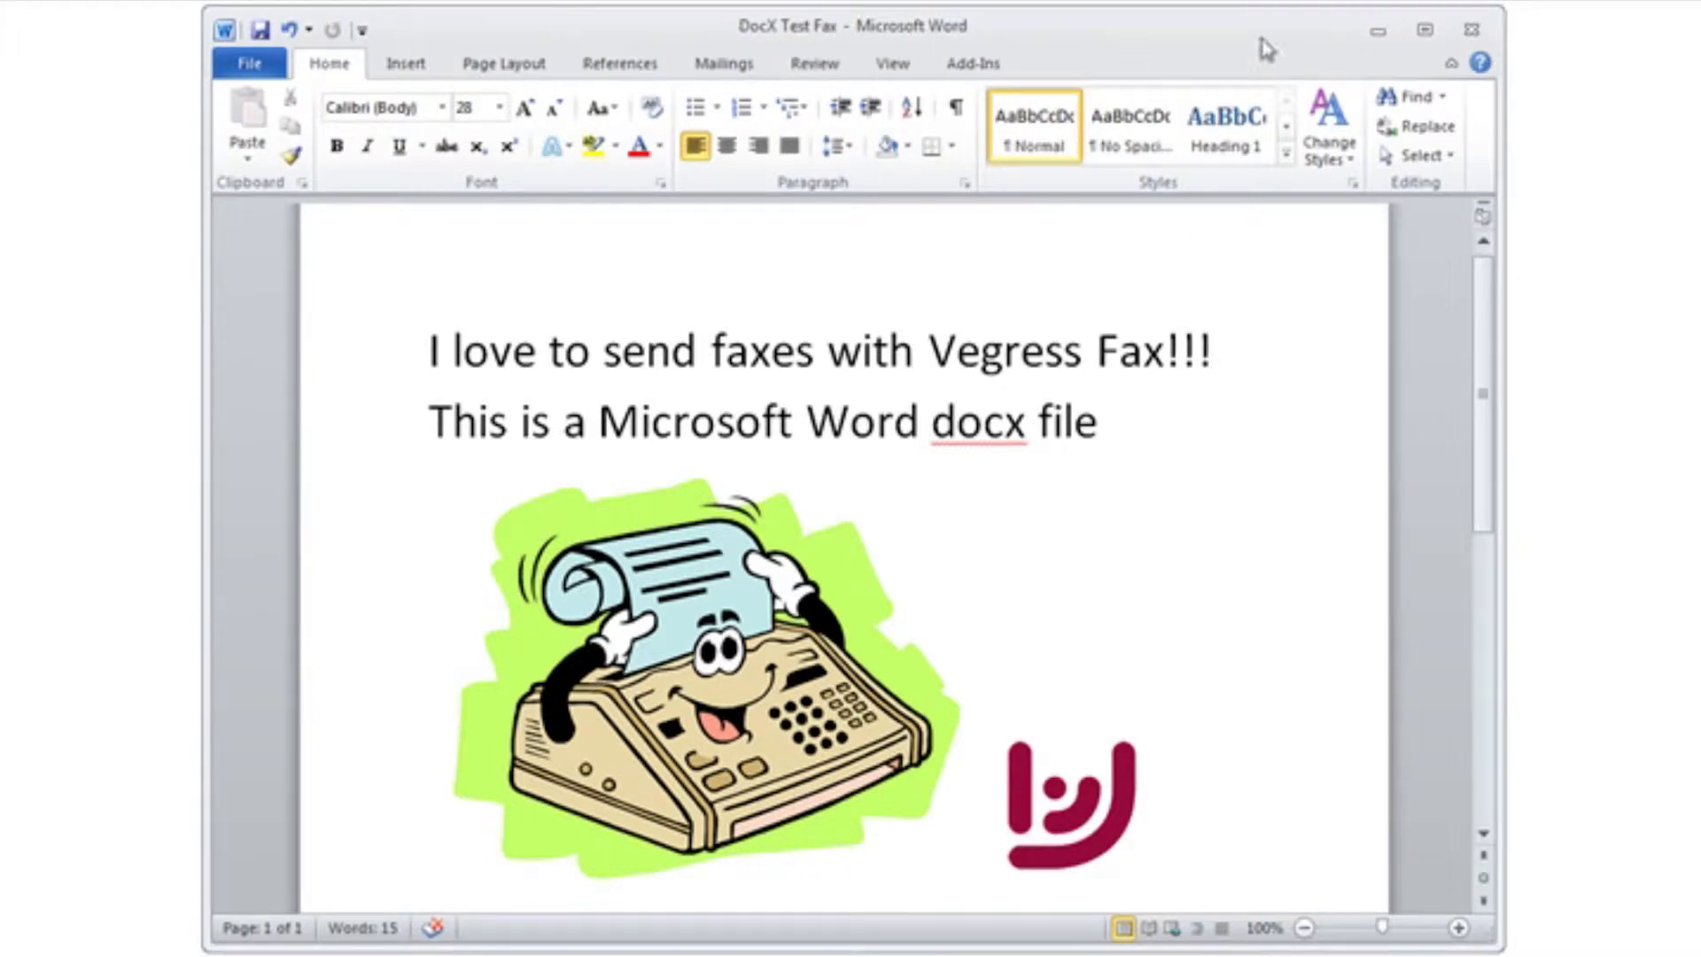
left_click(1378, 32)
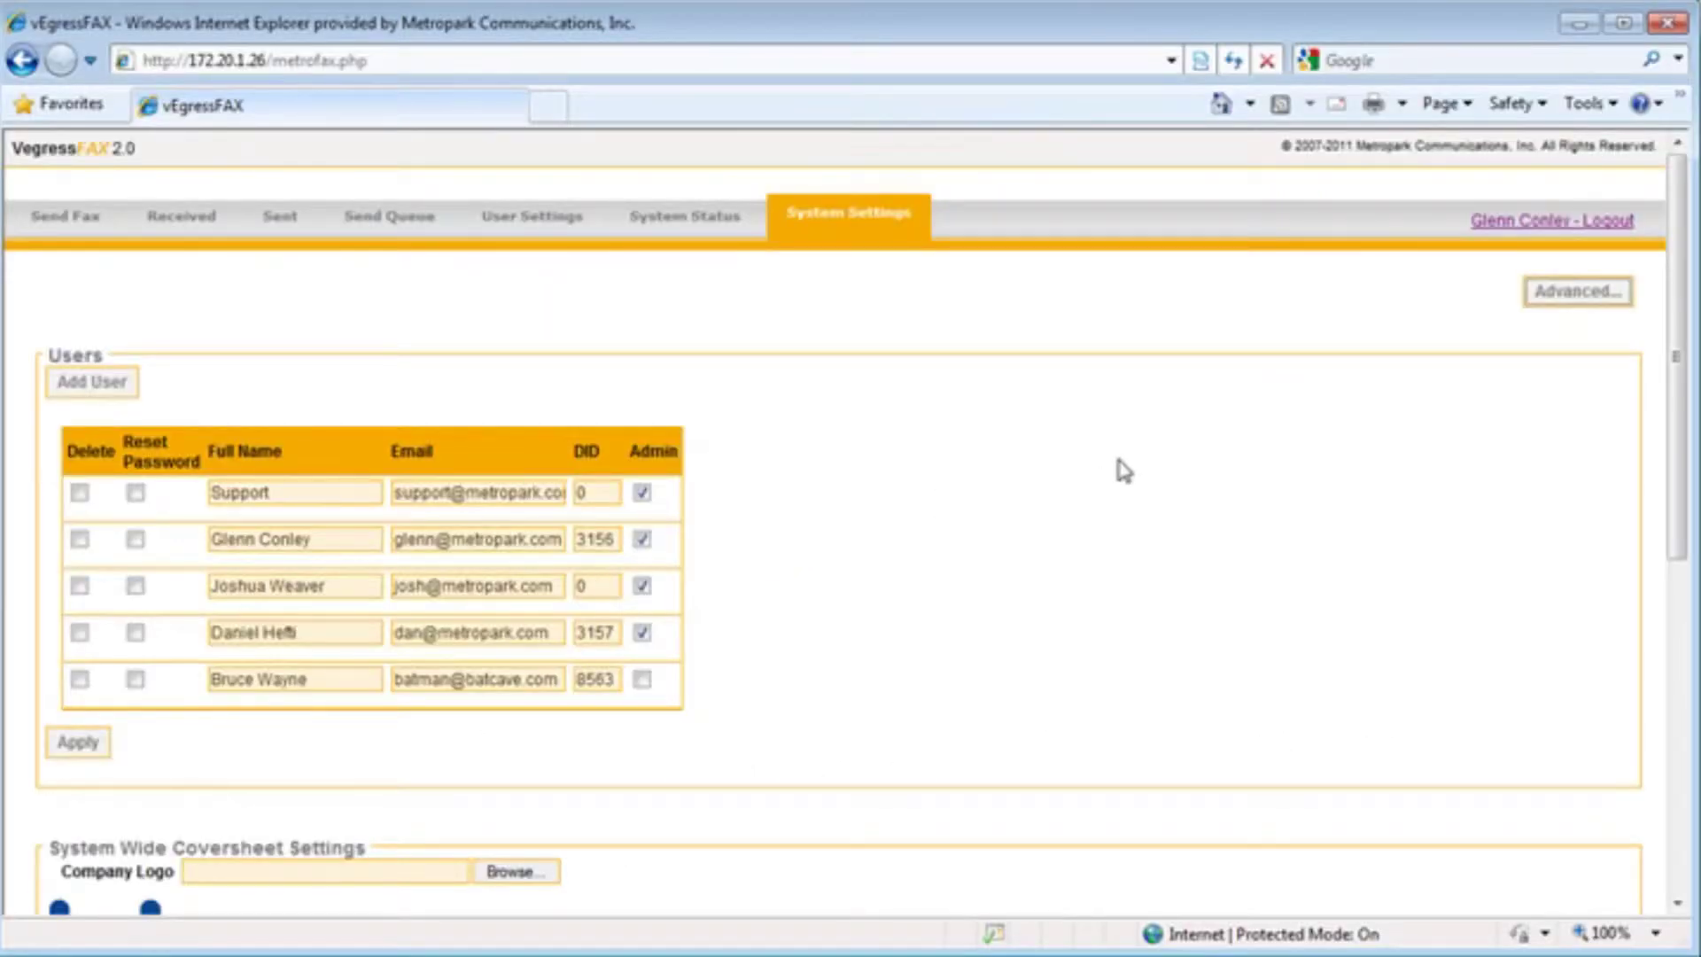
left_click(1621, 223)
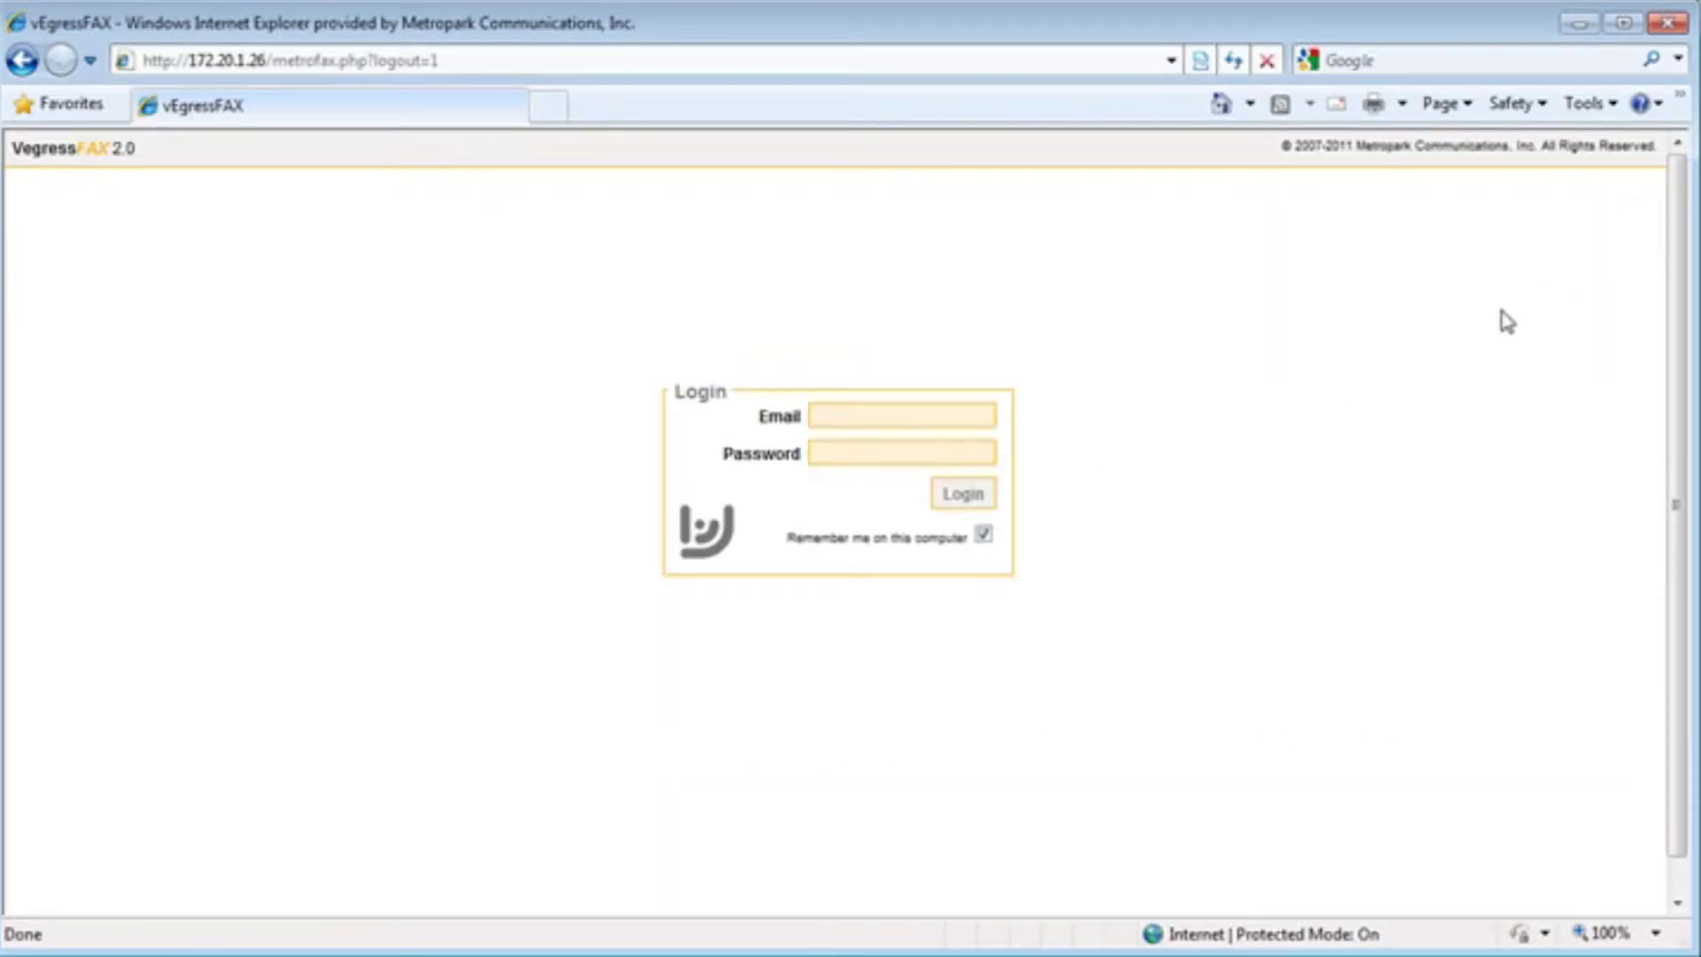
left_click(849, 413)
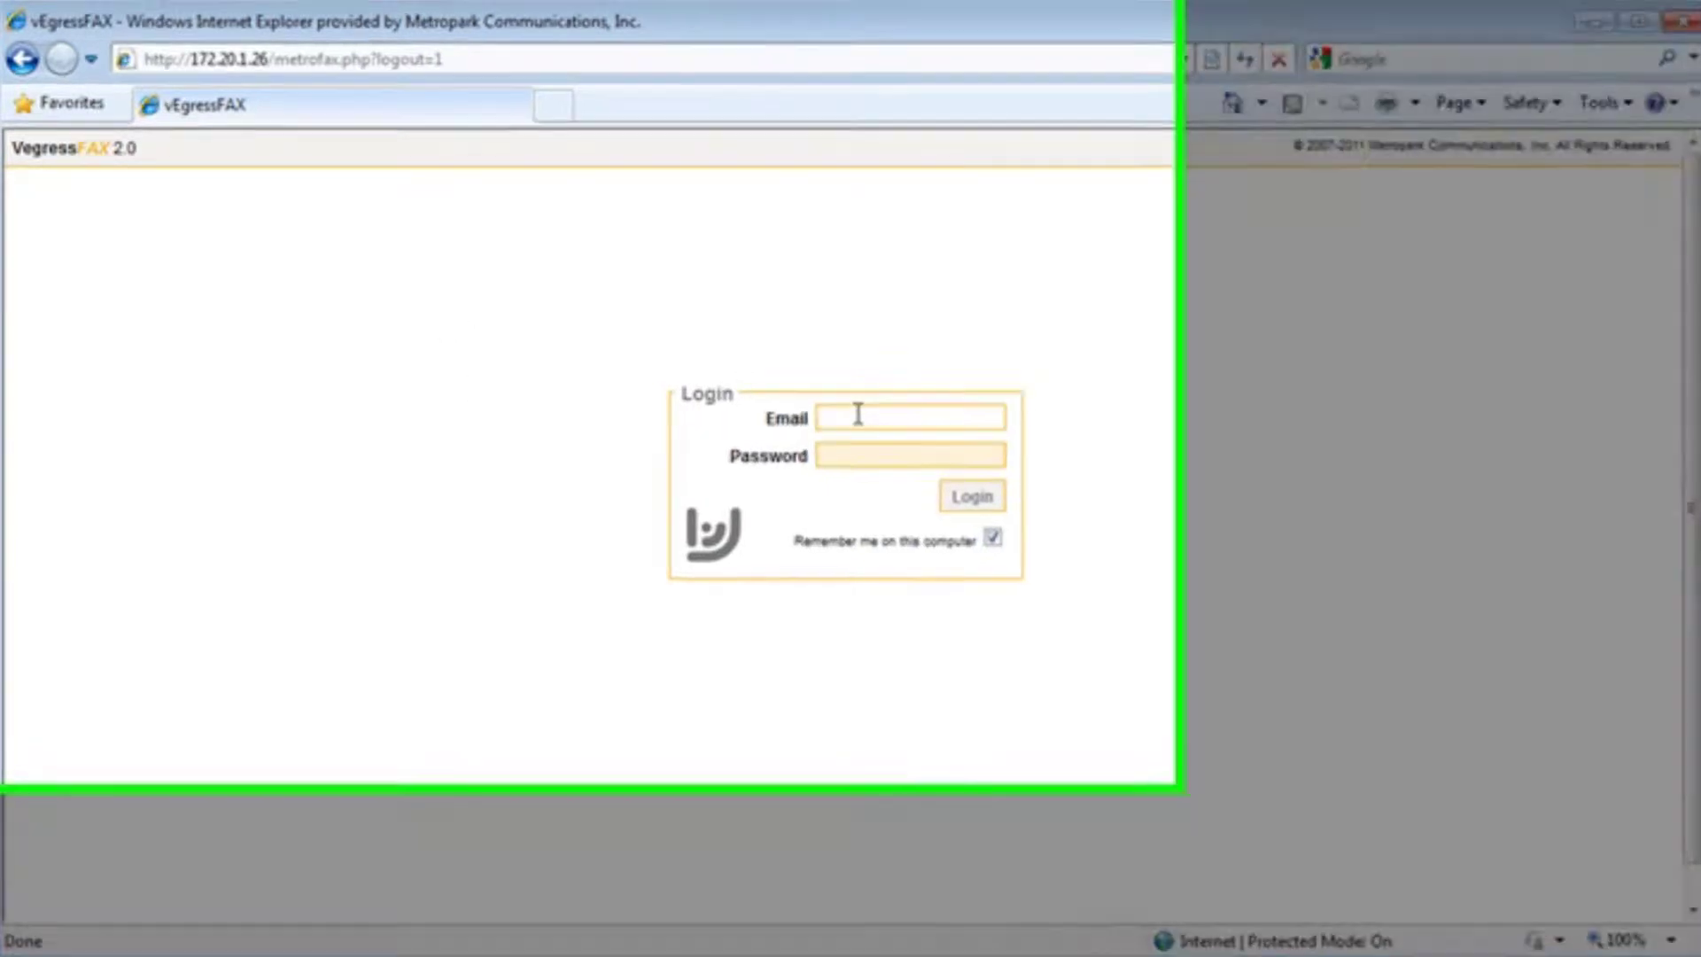
type("g")
left_click(1249, 586)
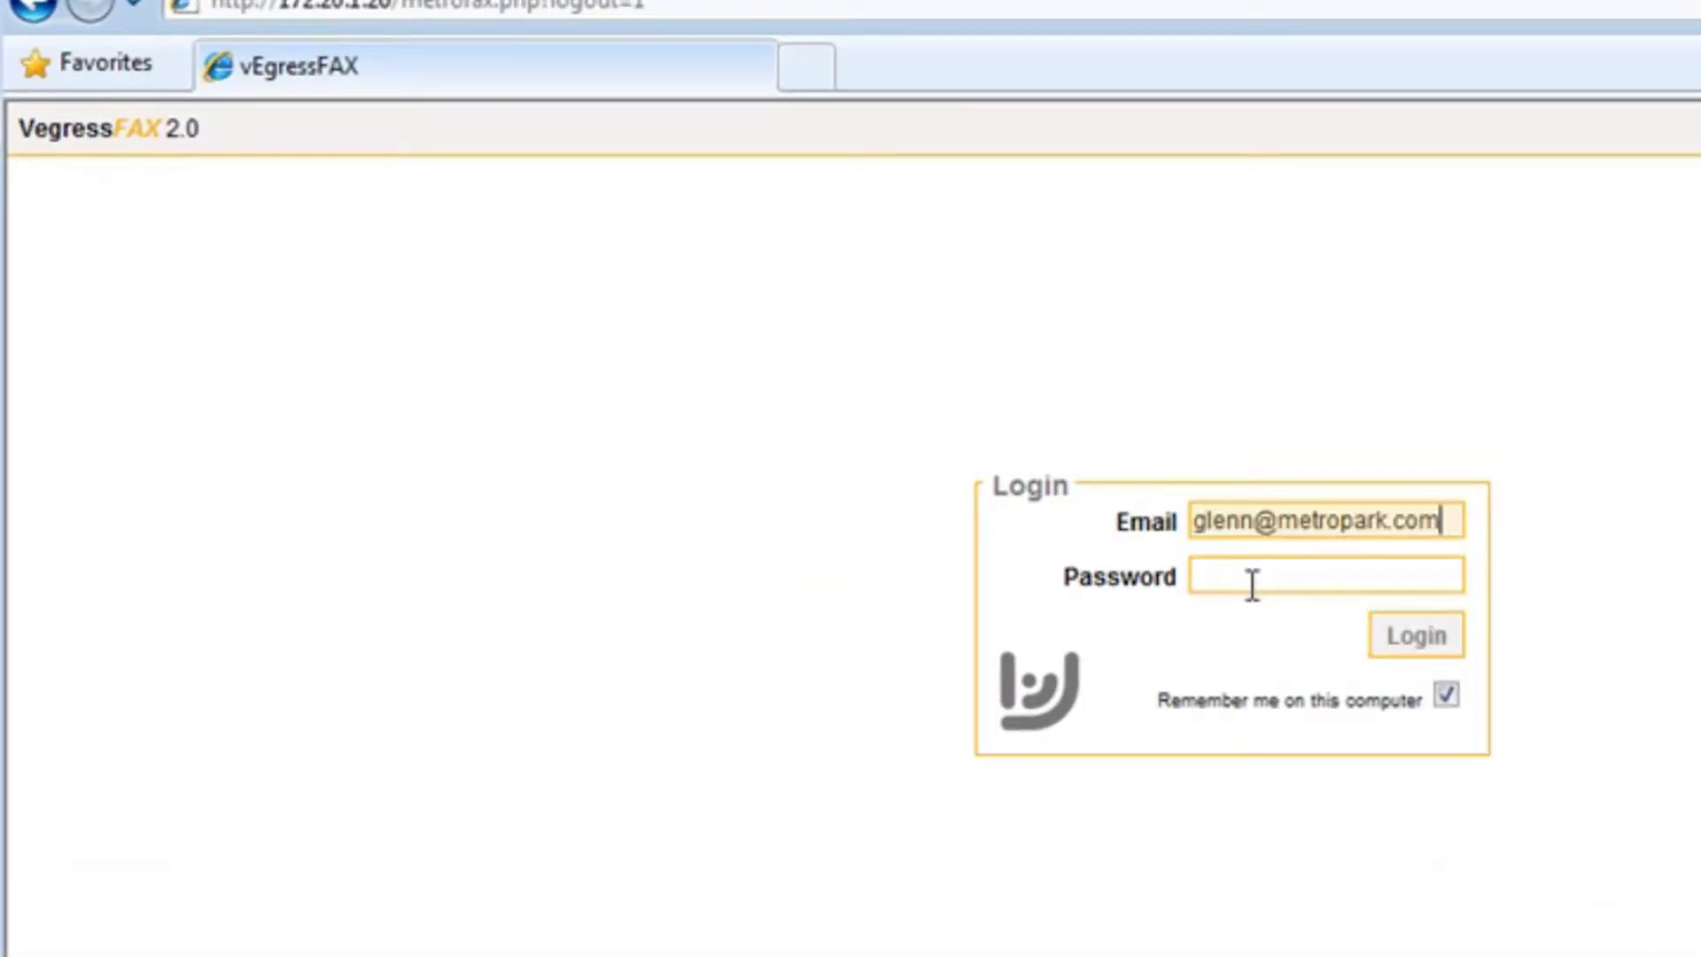
left_click(1252, 578)
type("•••••••")
key("Return")
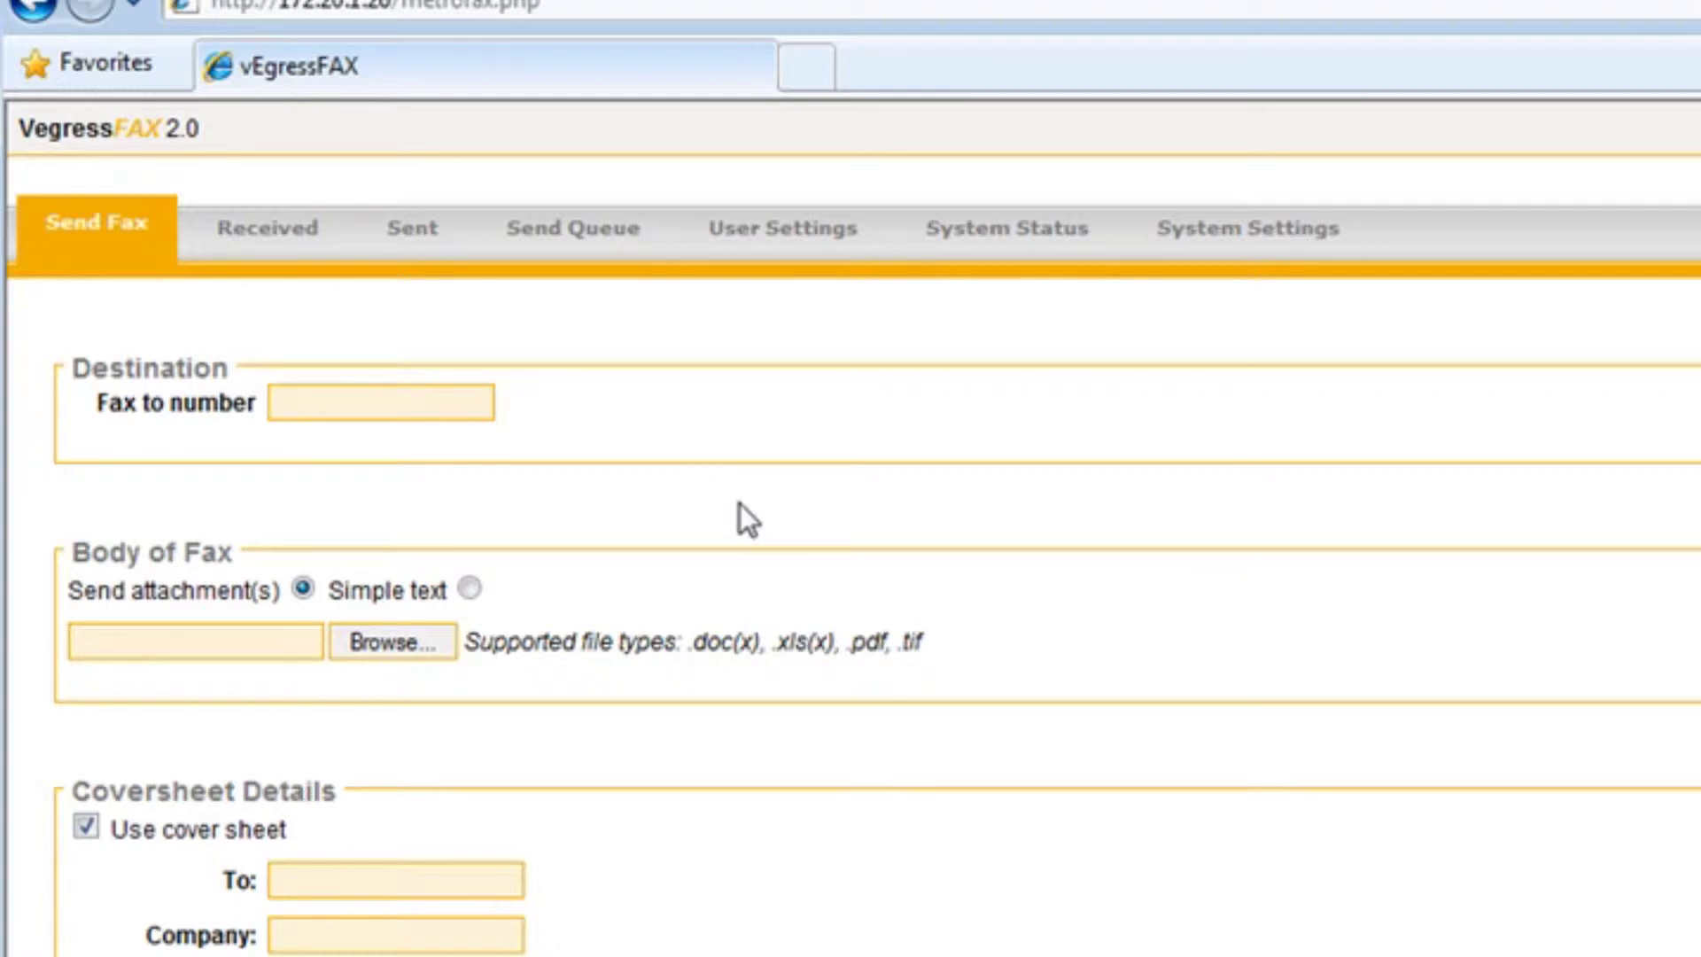
left_click(1266, 246)
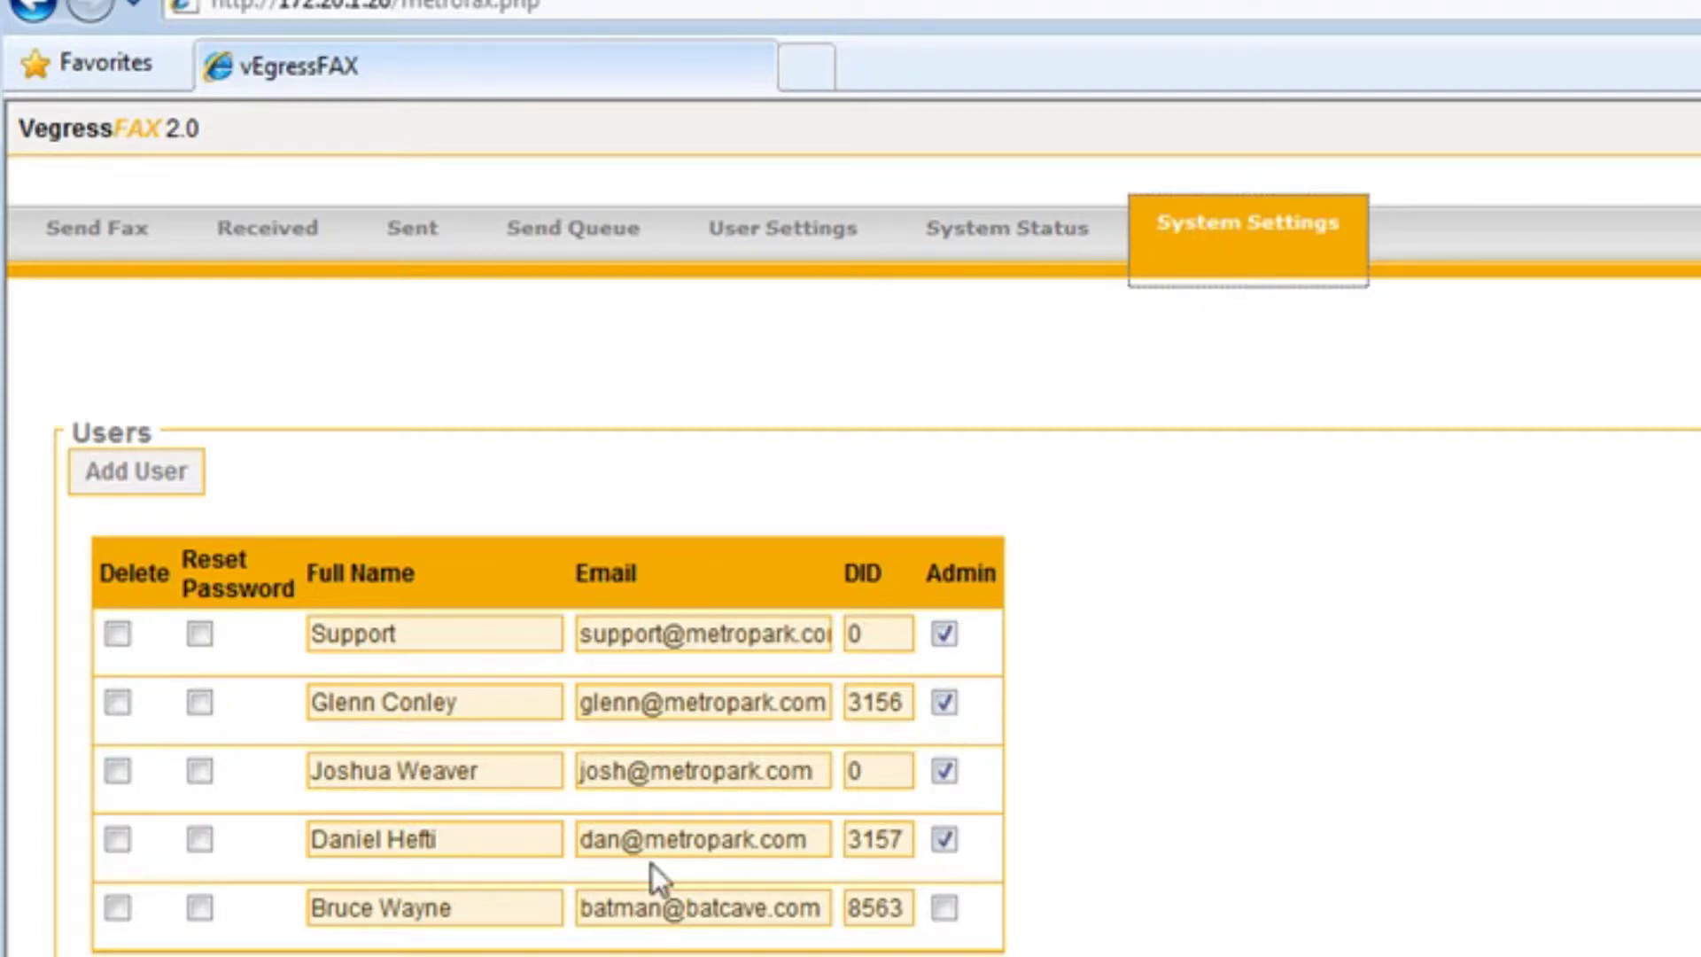
left_click_drag(452, 907, 307, 911)
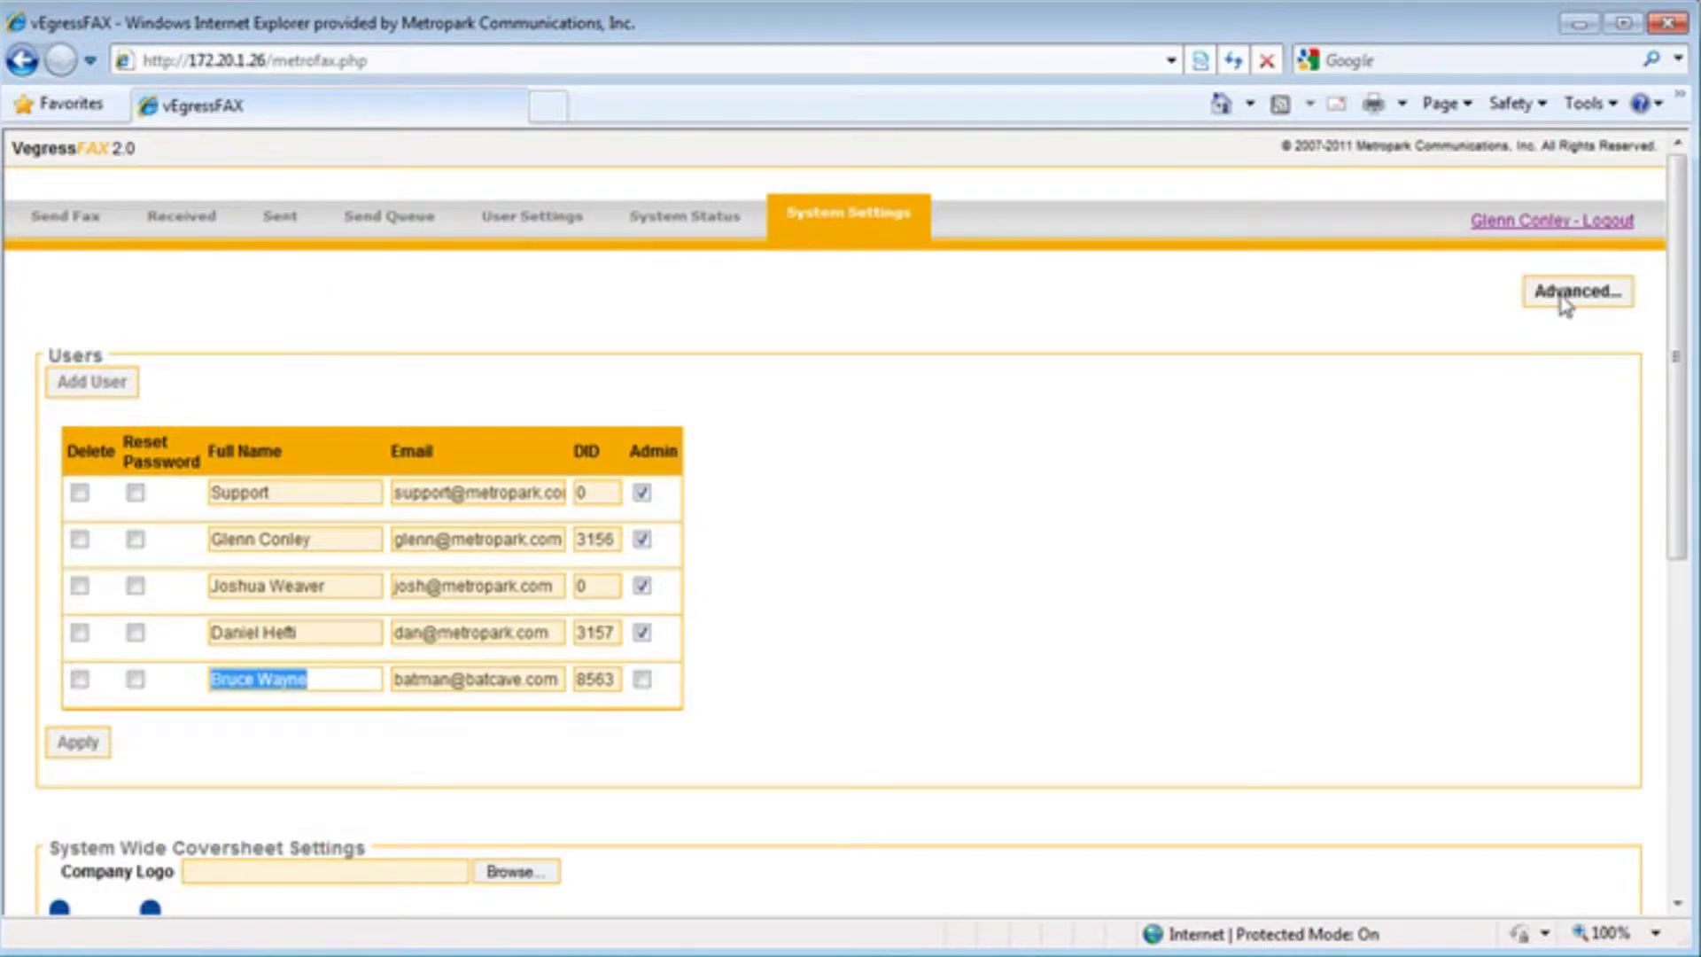
left_click(1564, 299)
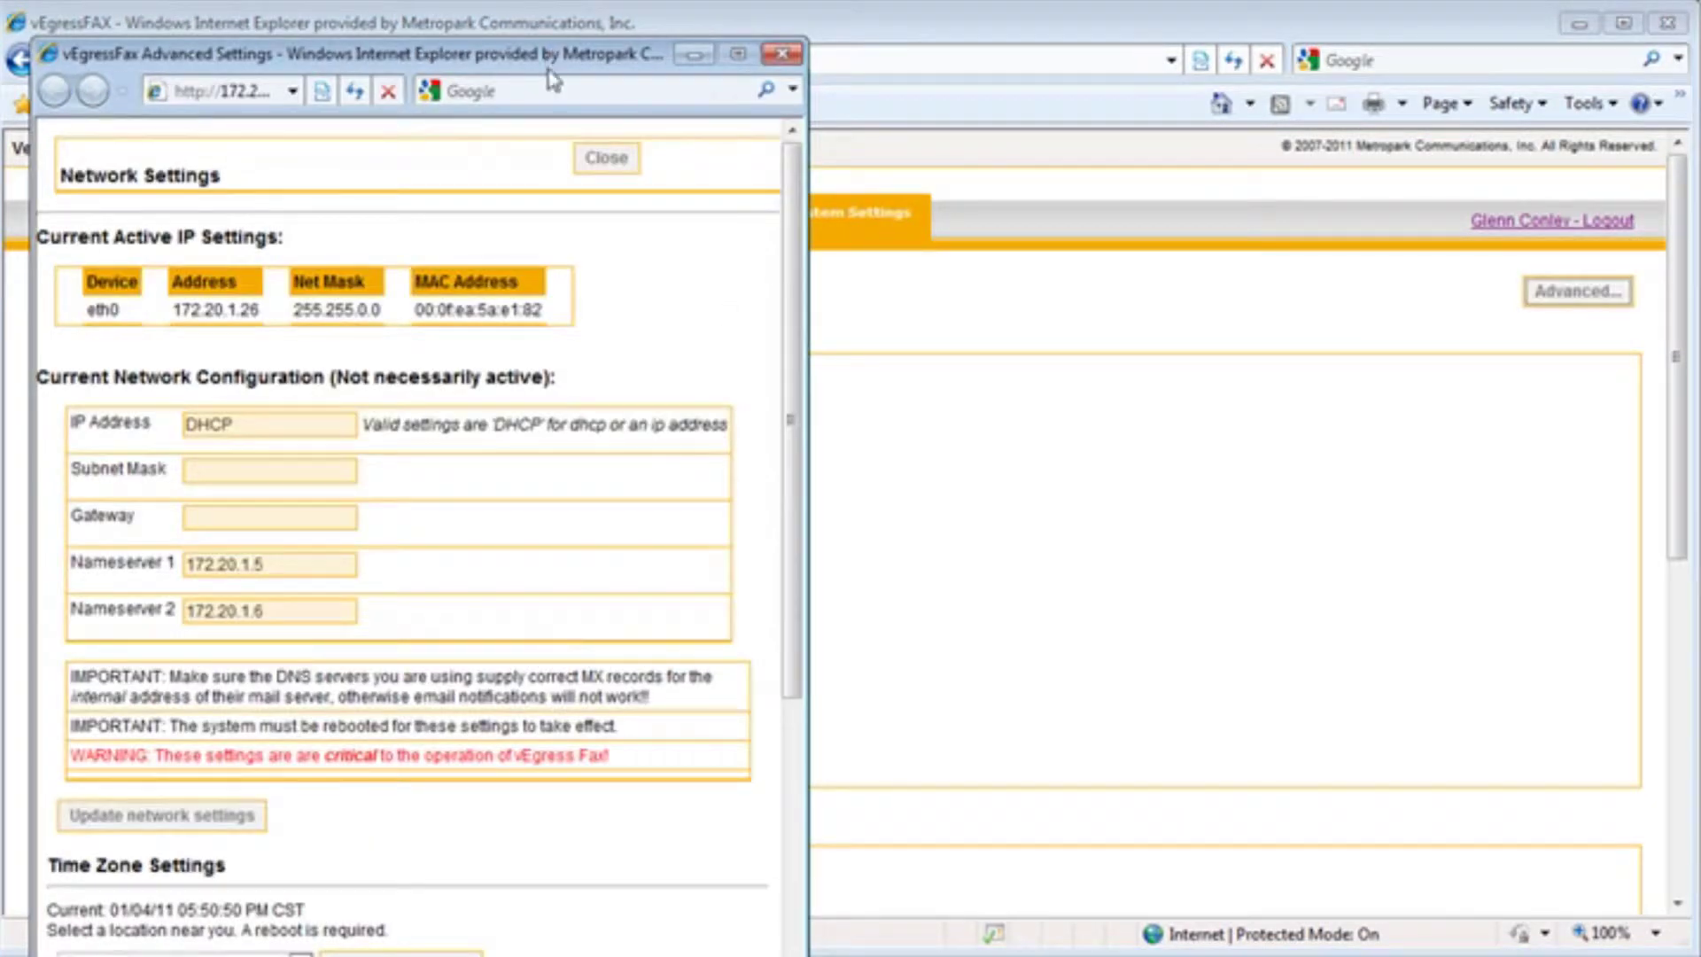
left_click_drag(532, 35, 734, 38)
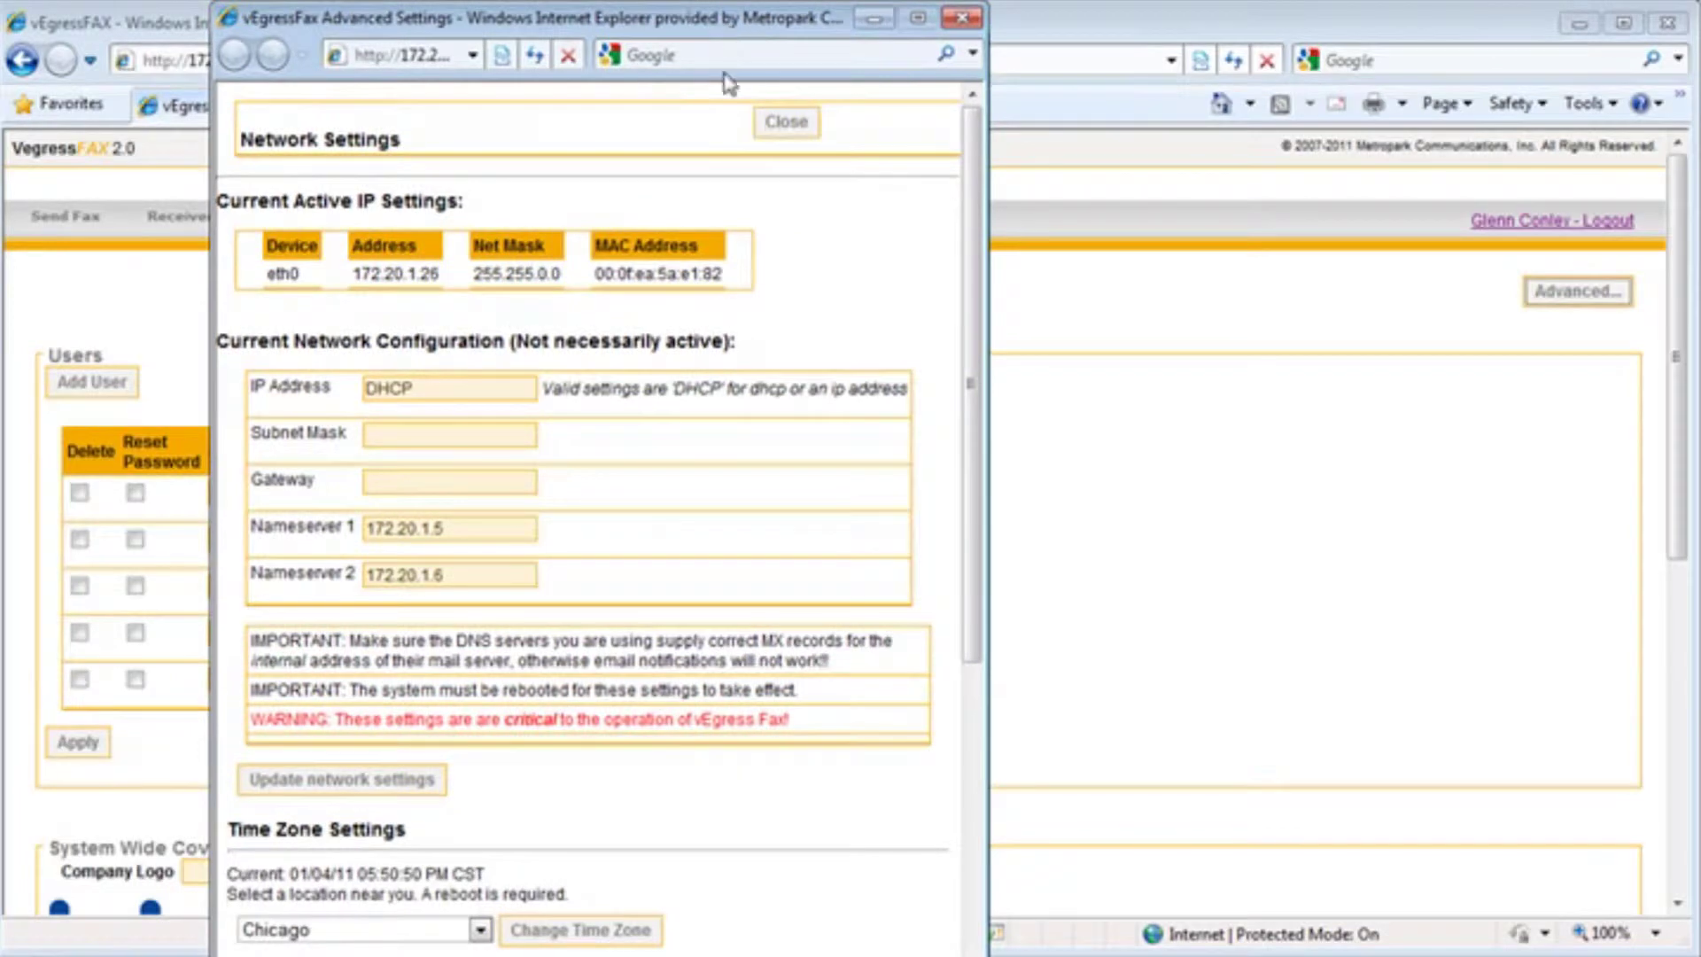
left_click_drag(285, 307, 735, 282)
left_click(568, 281)
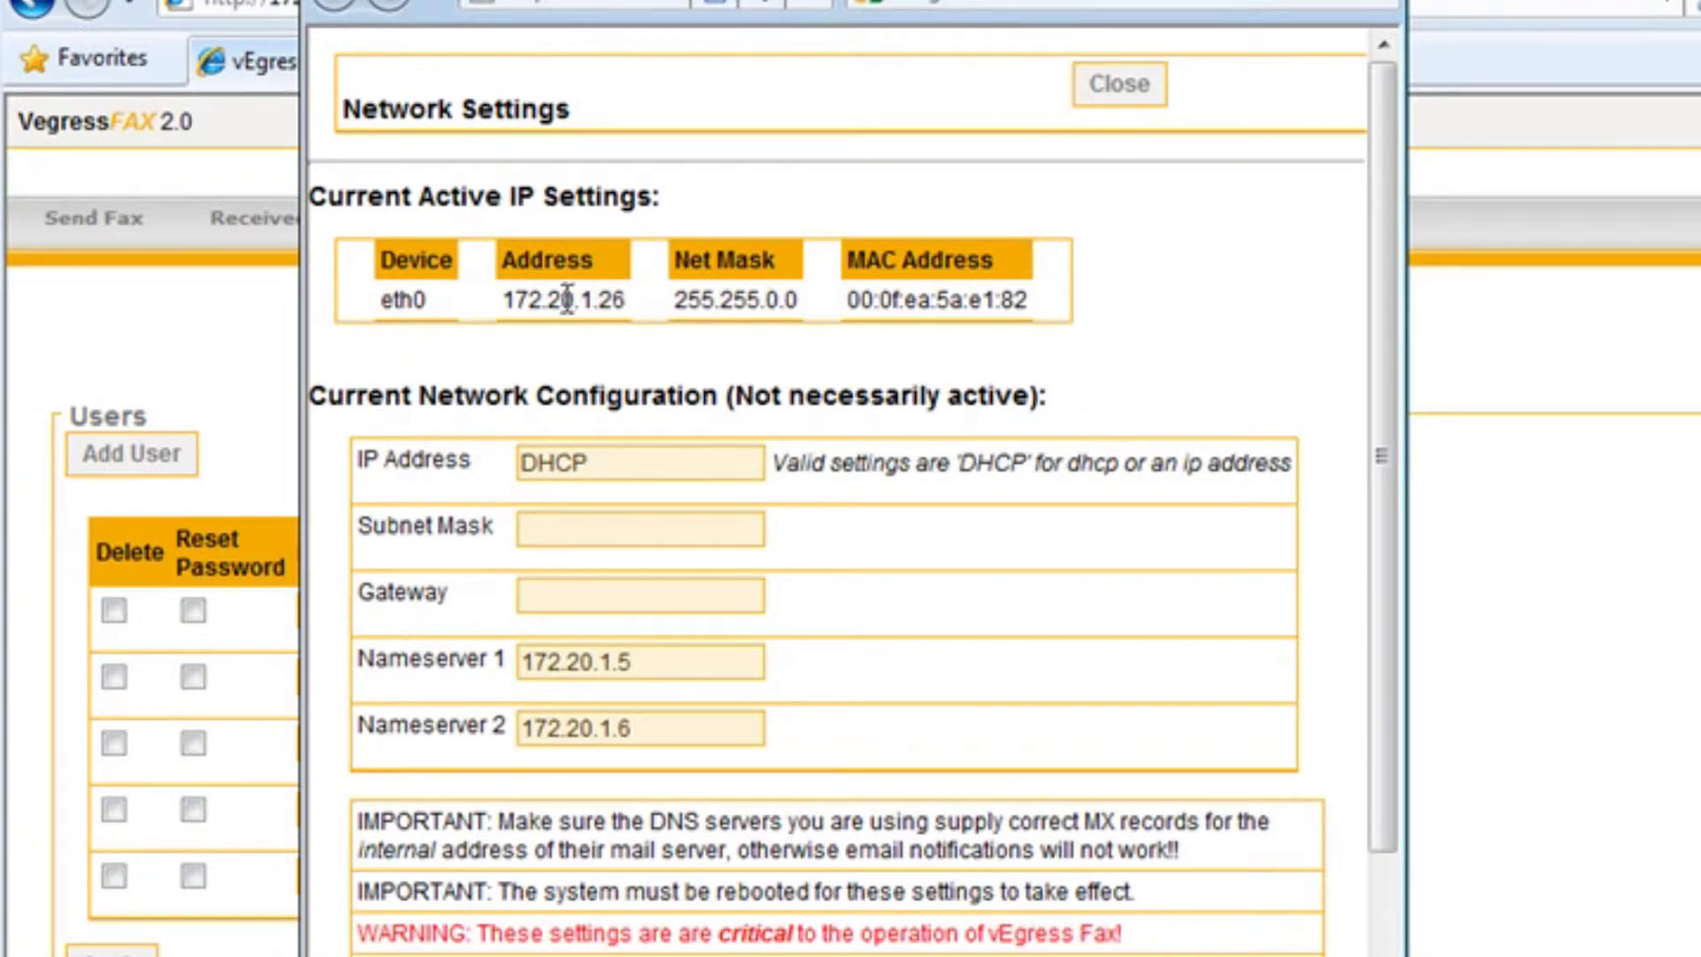
left_click_drag(547, 299, 1030, 303)
left_click(928, 322)
left_click_drag(621, 465, 507, 457)
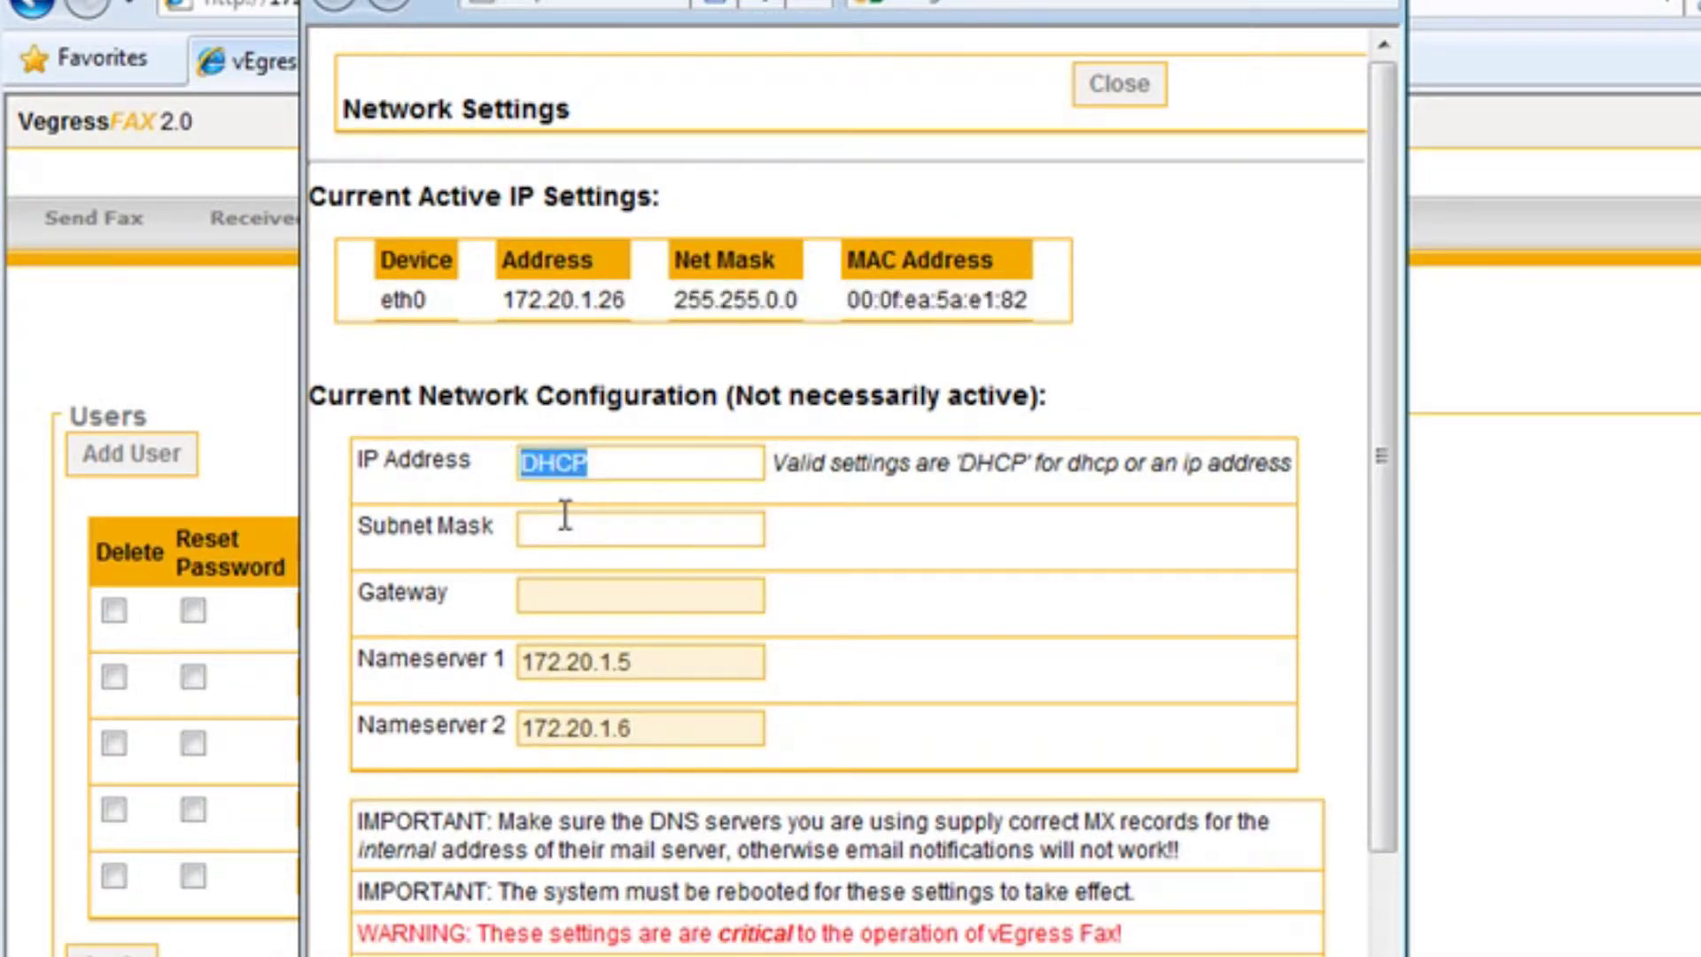
left_click(638, 463)
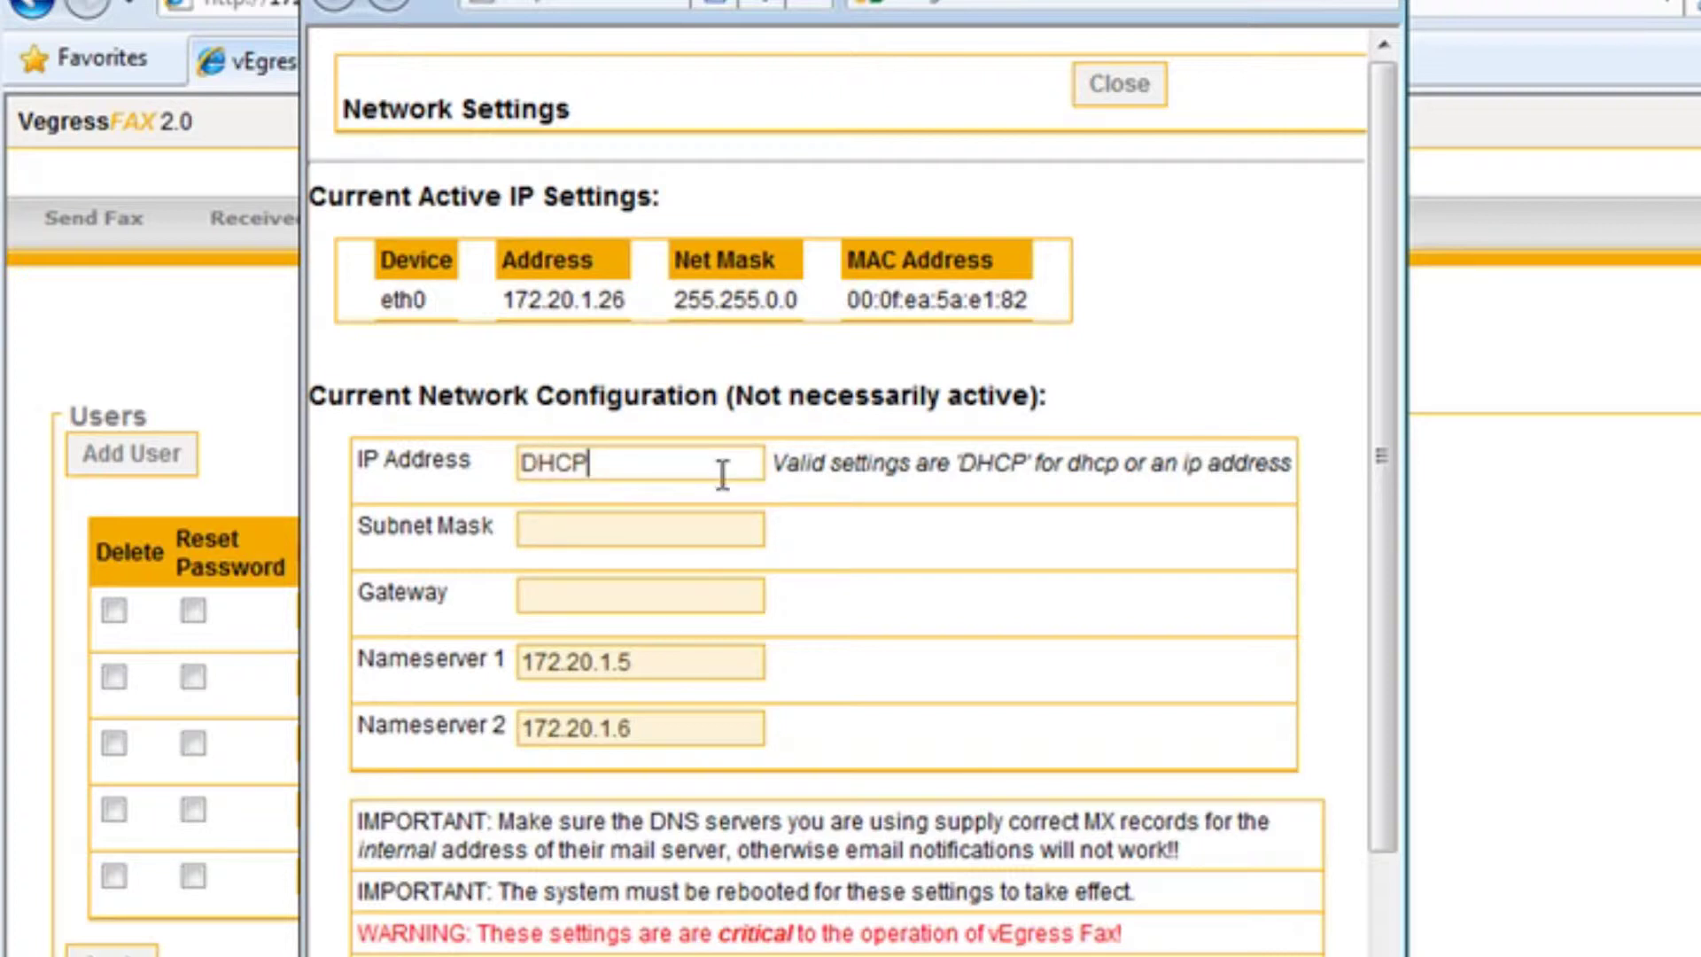
scroll(780, 585, "down", 7)
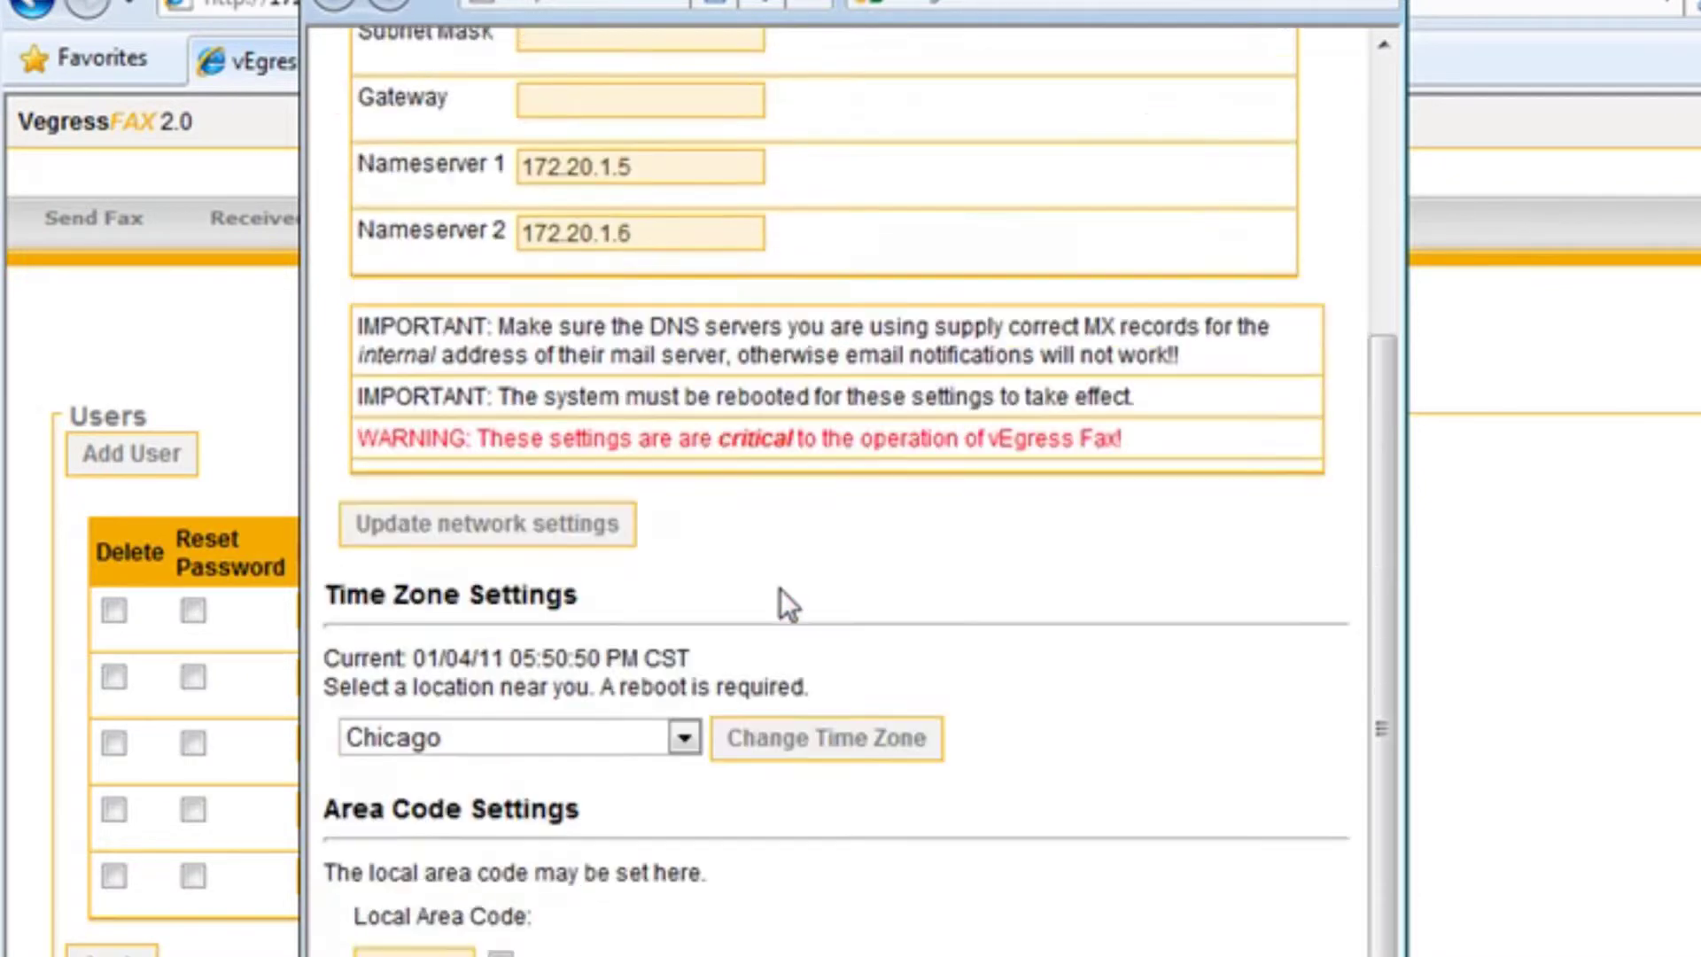
scroll(757, 696, "down", 4)
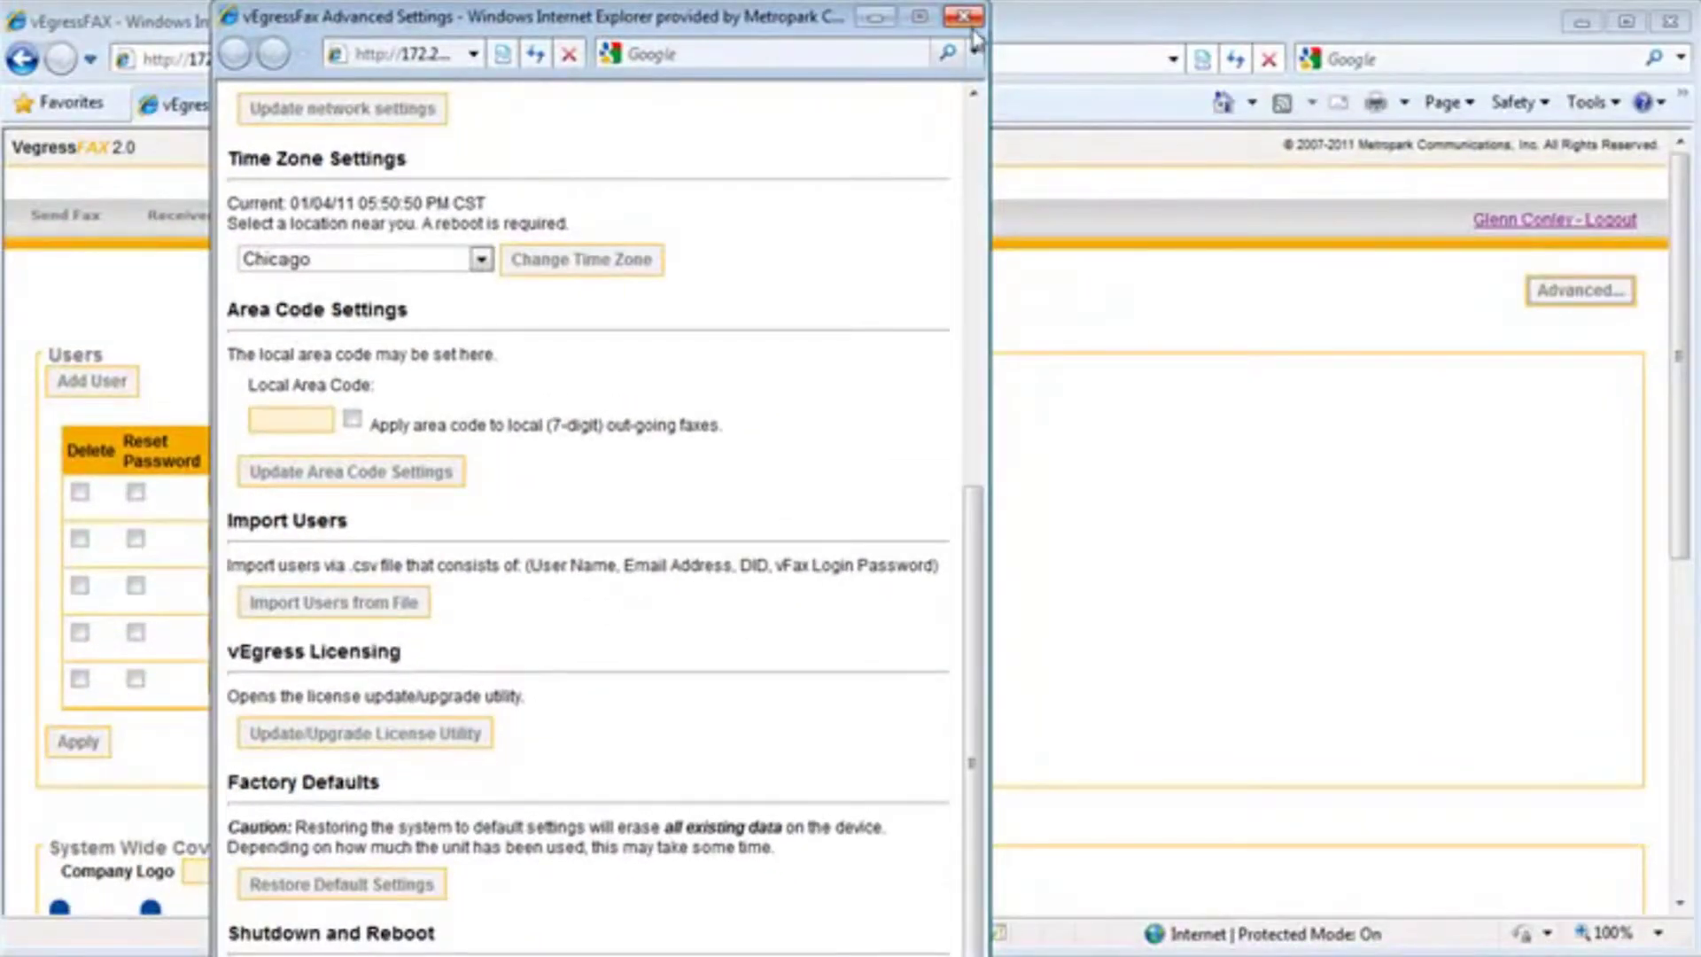
left_click(611, 955)
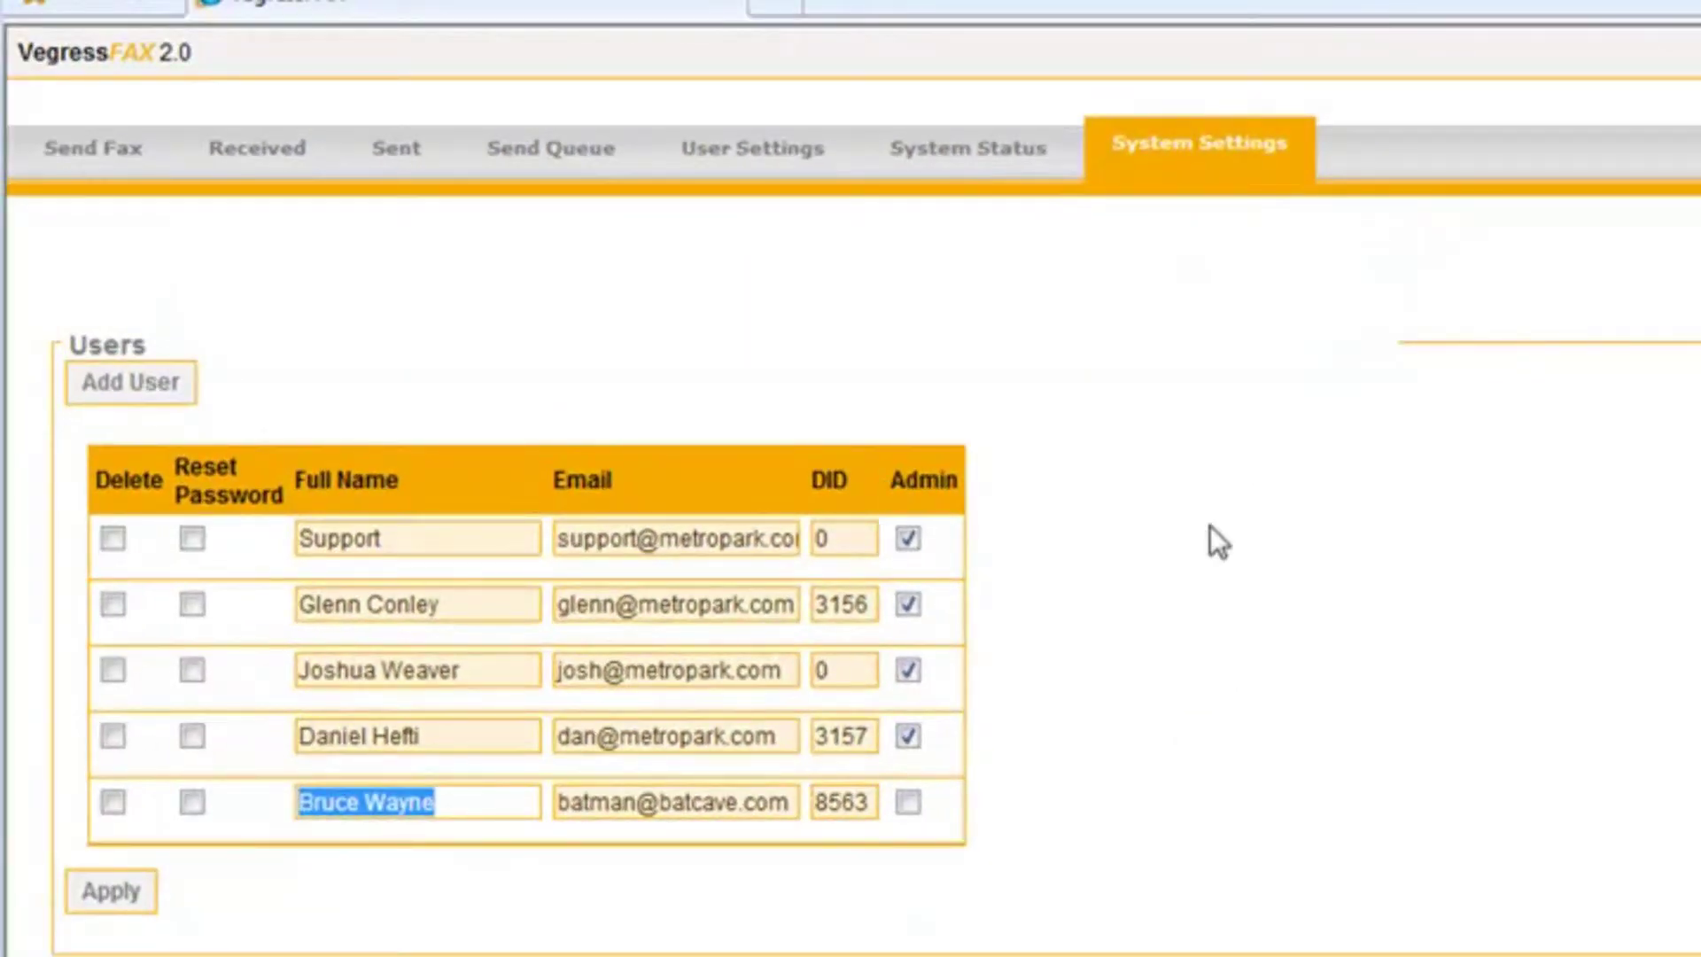
Mark the bottom non-admin user row for deletion, leaving four users
scroll(1210, 525, "down", 2)
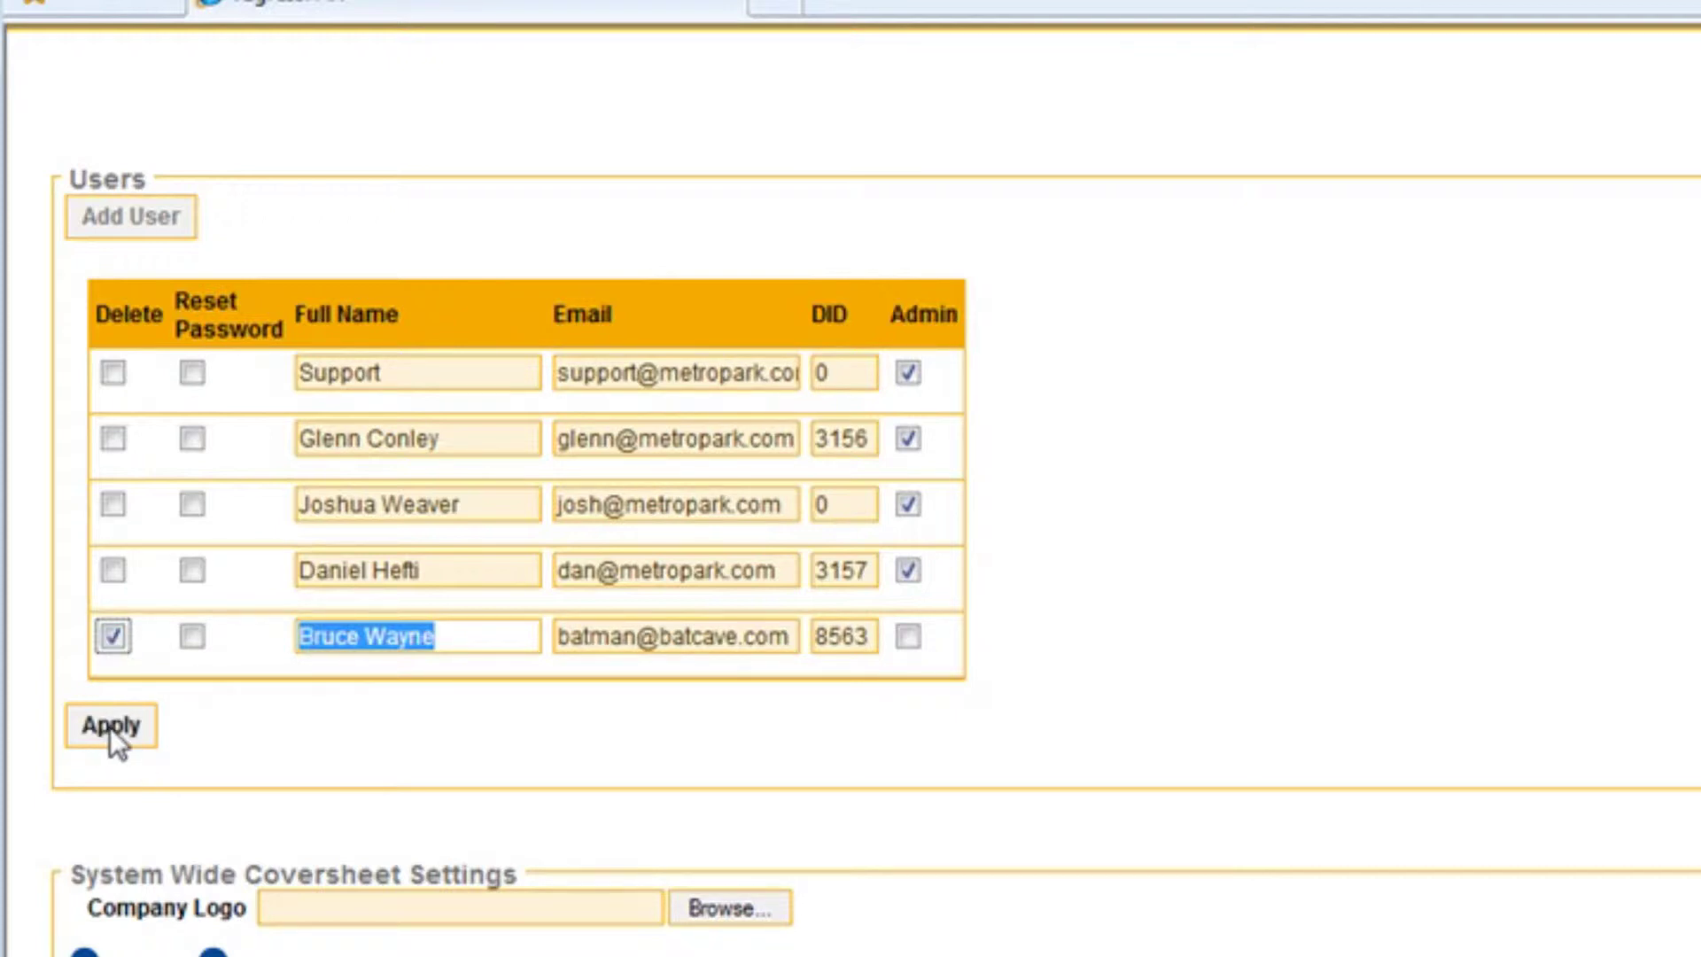
left_click(110, 726)
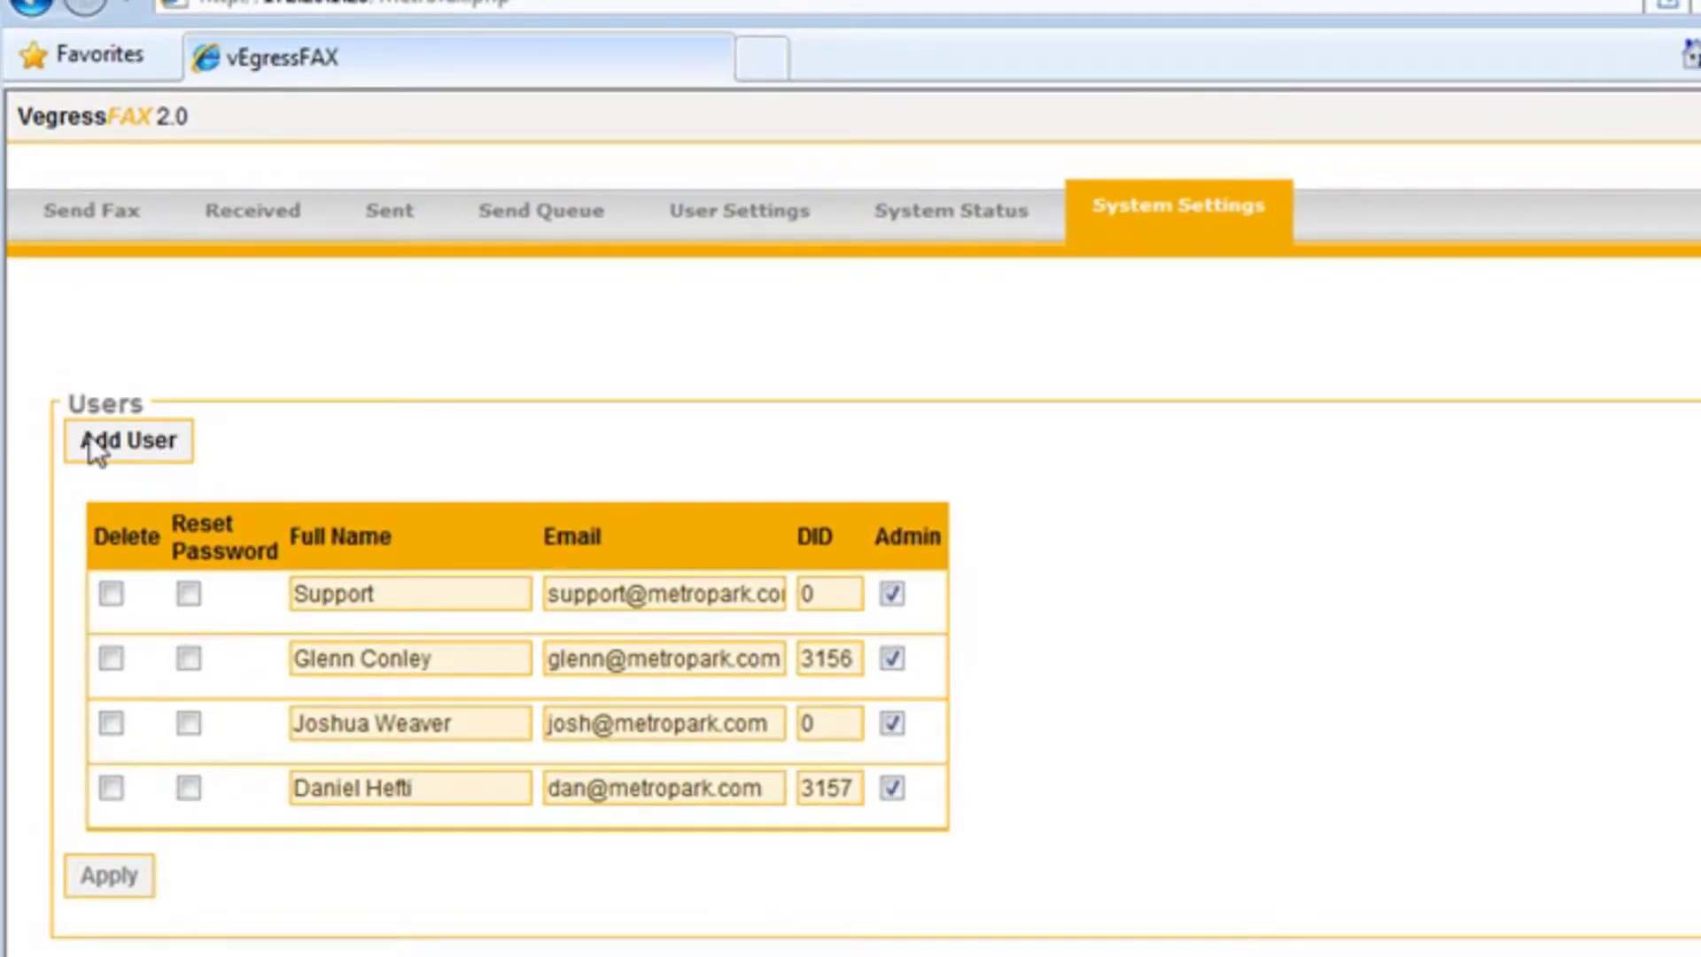
Add a new user row and replace its placeholder name with the user's full name
left_click(124, 443)
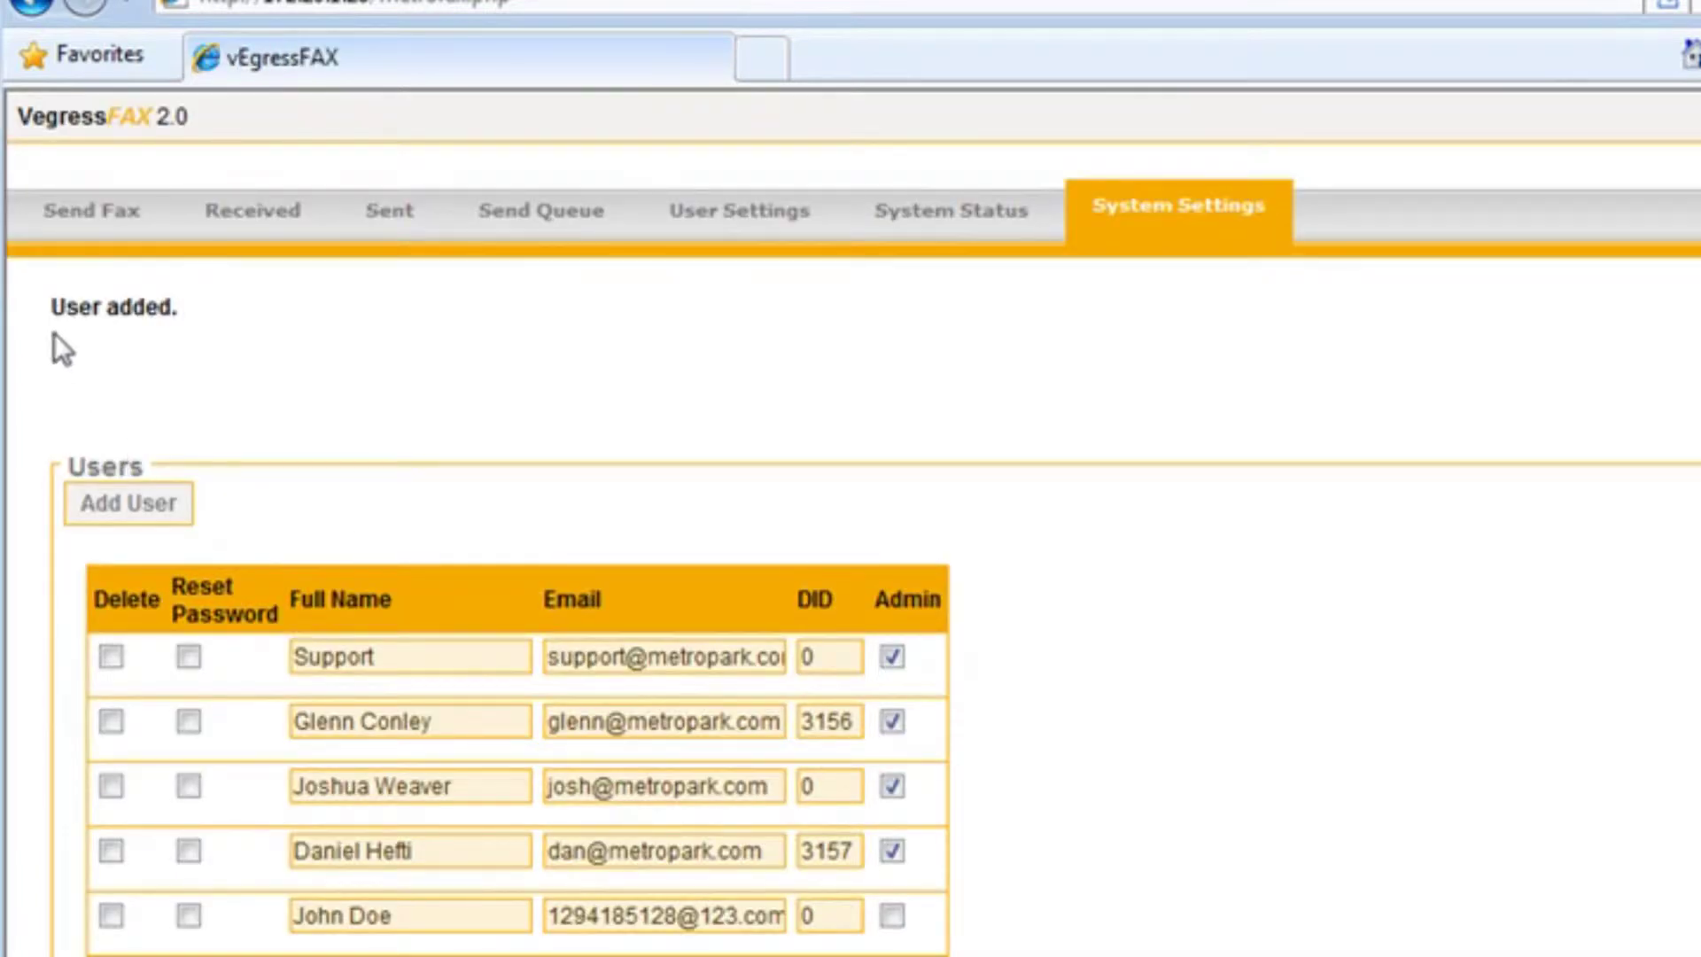
left_click(399, 916)
left_click_drag(414, 915, 276, 917)
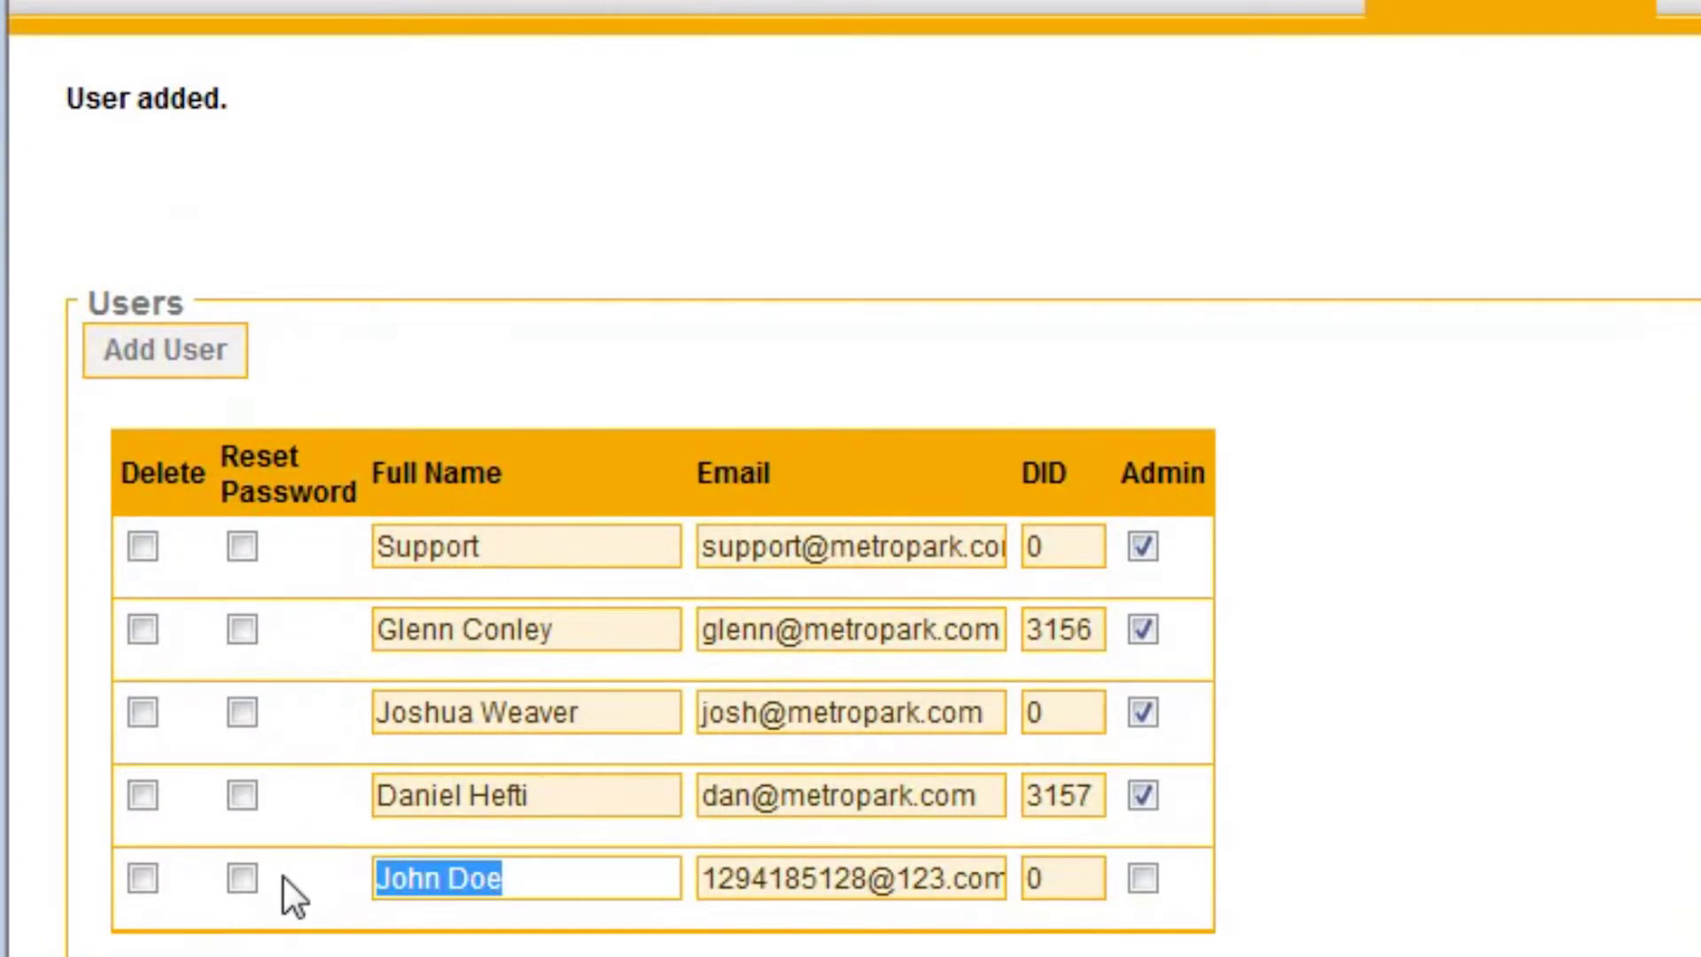
type("Frank N")
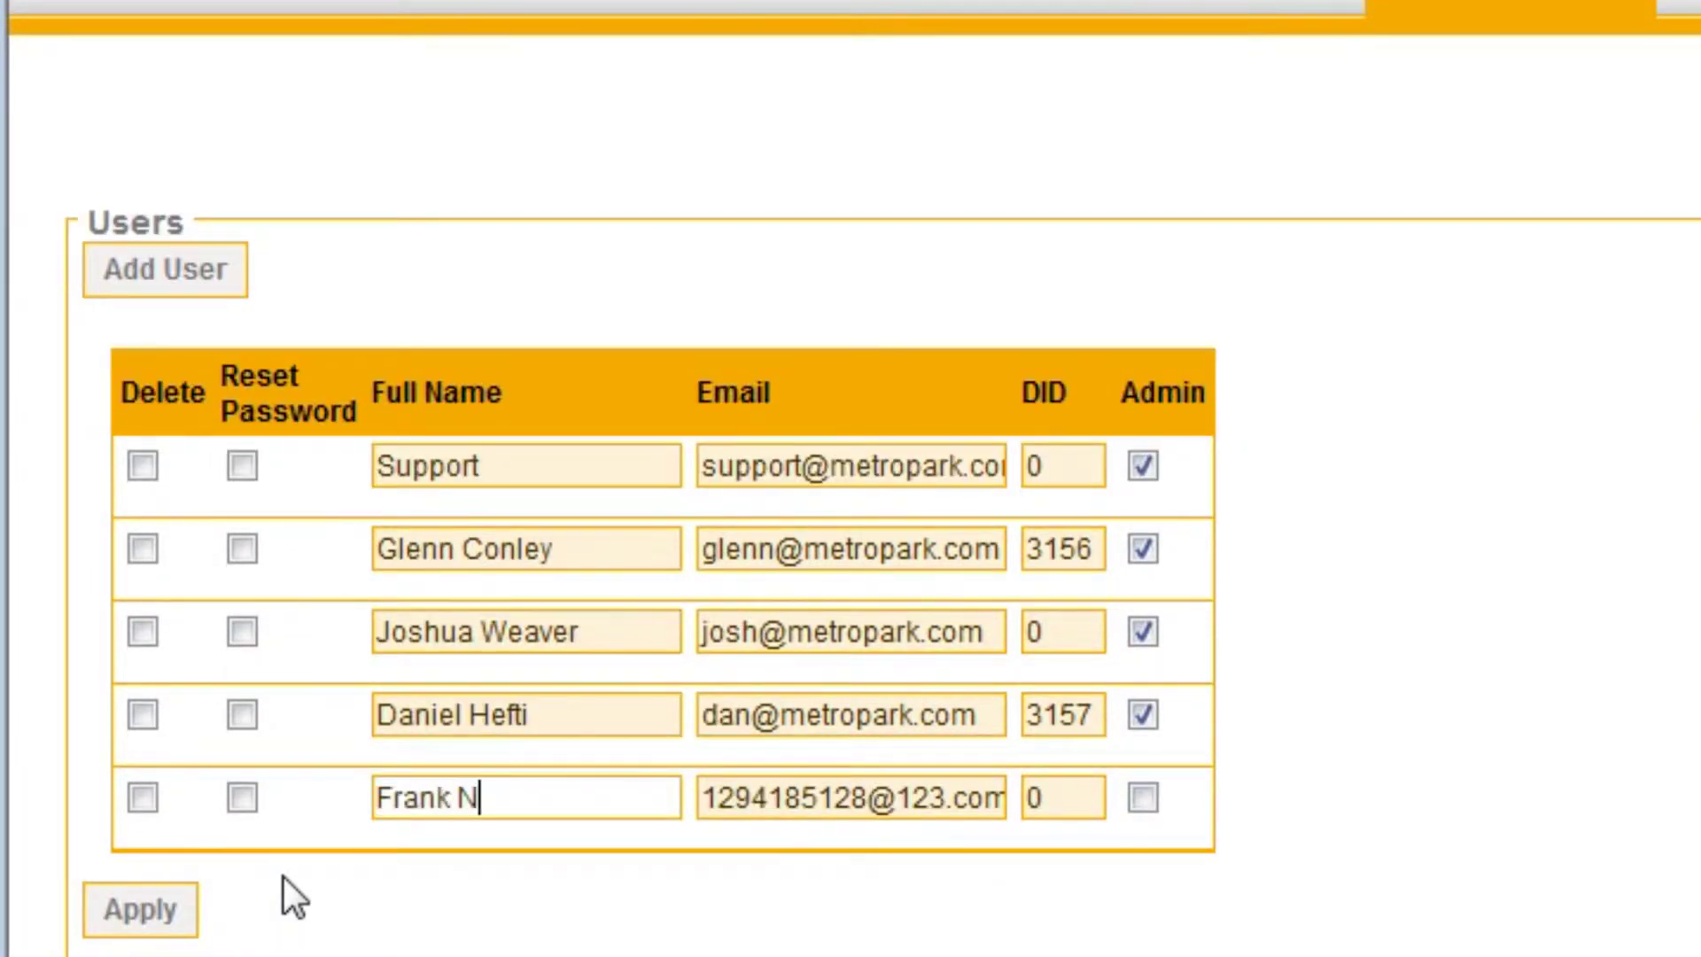
key("BackSpace")
type("Stien")
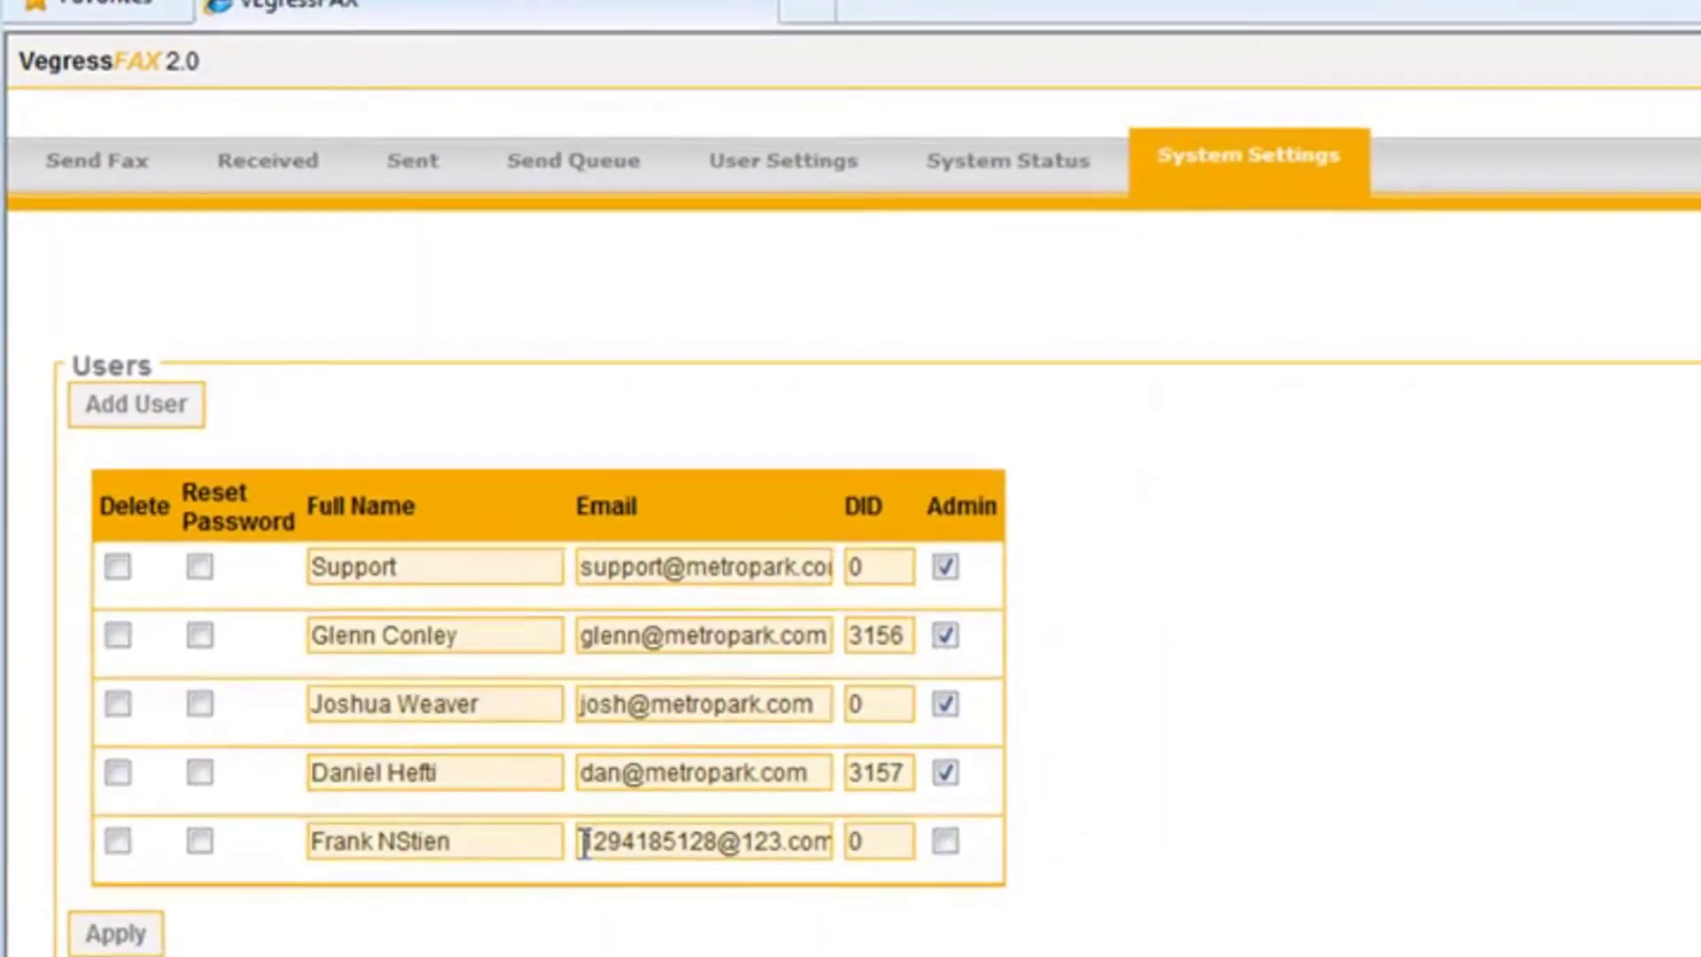
Enter the new user's e-mail and DID 6987, then apply the user list
left_click_drag(673, 807, 1042, 821)
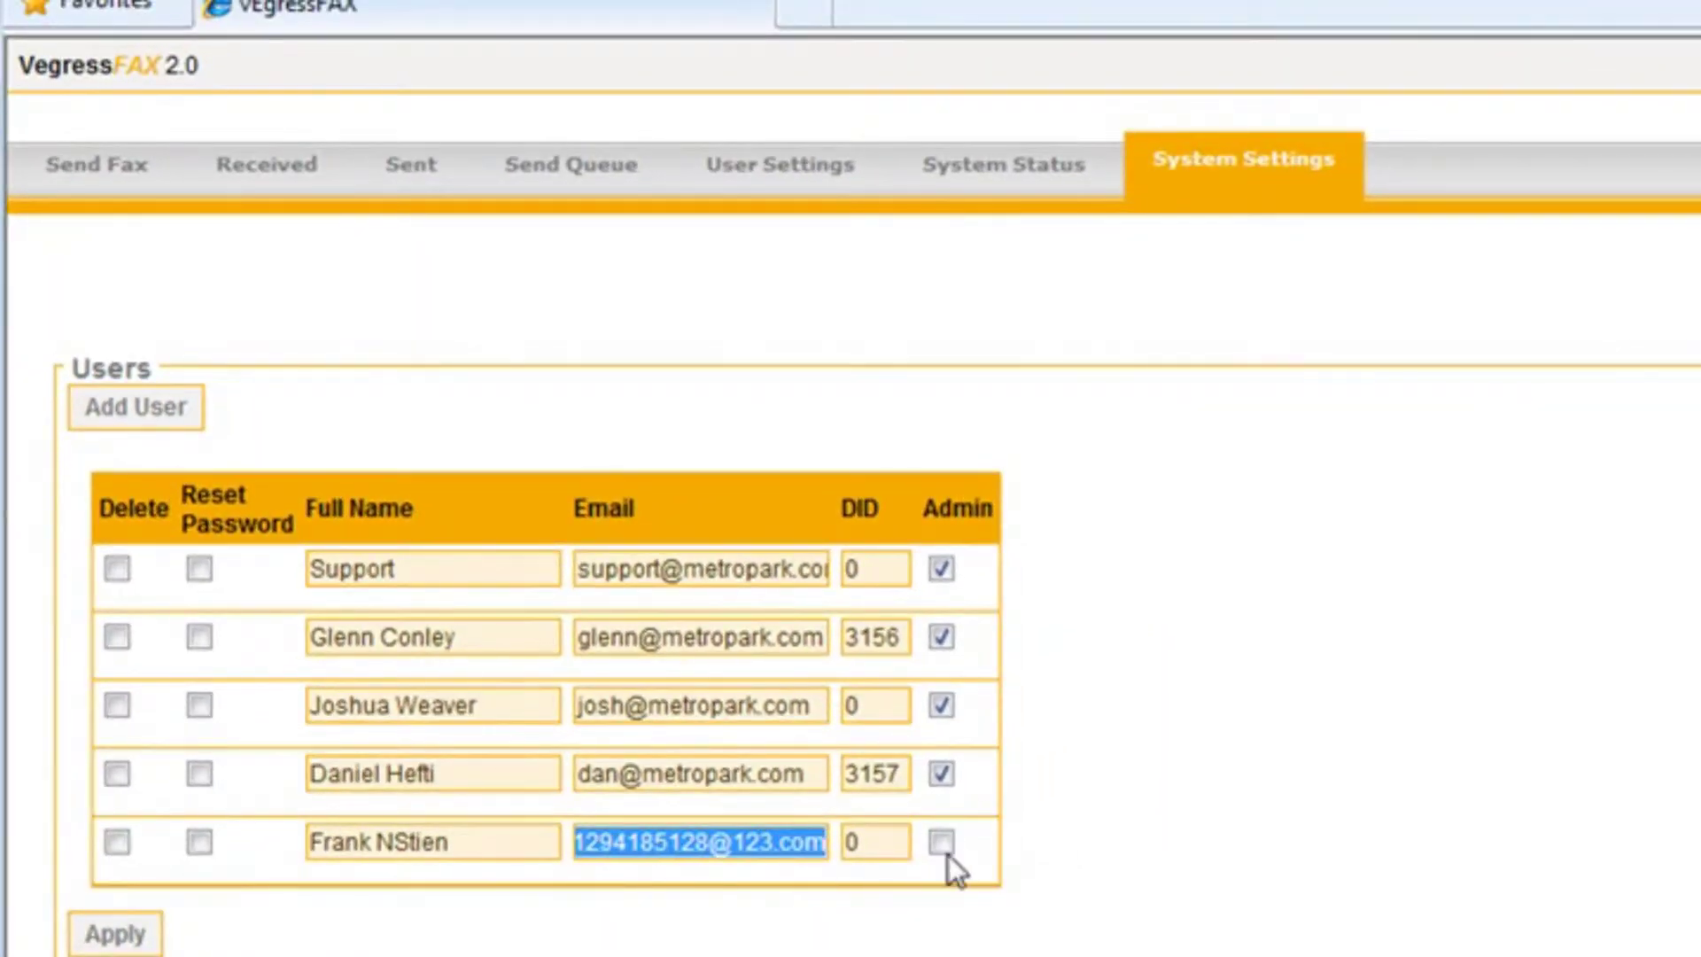
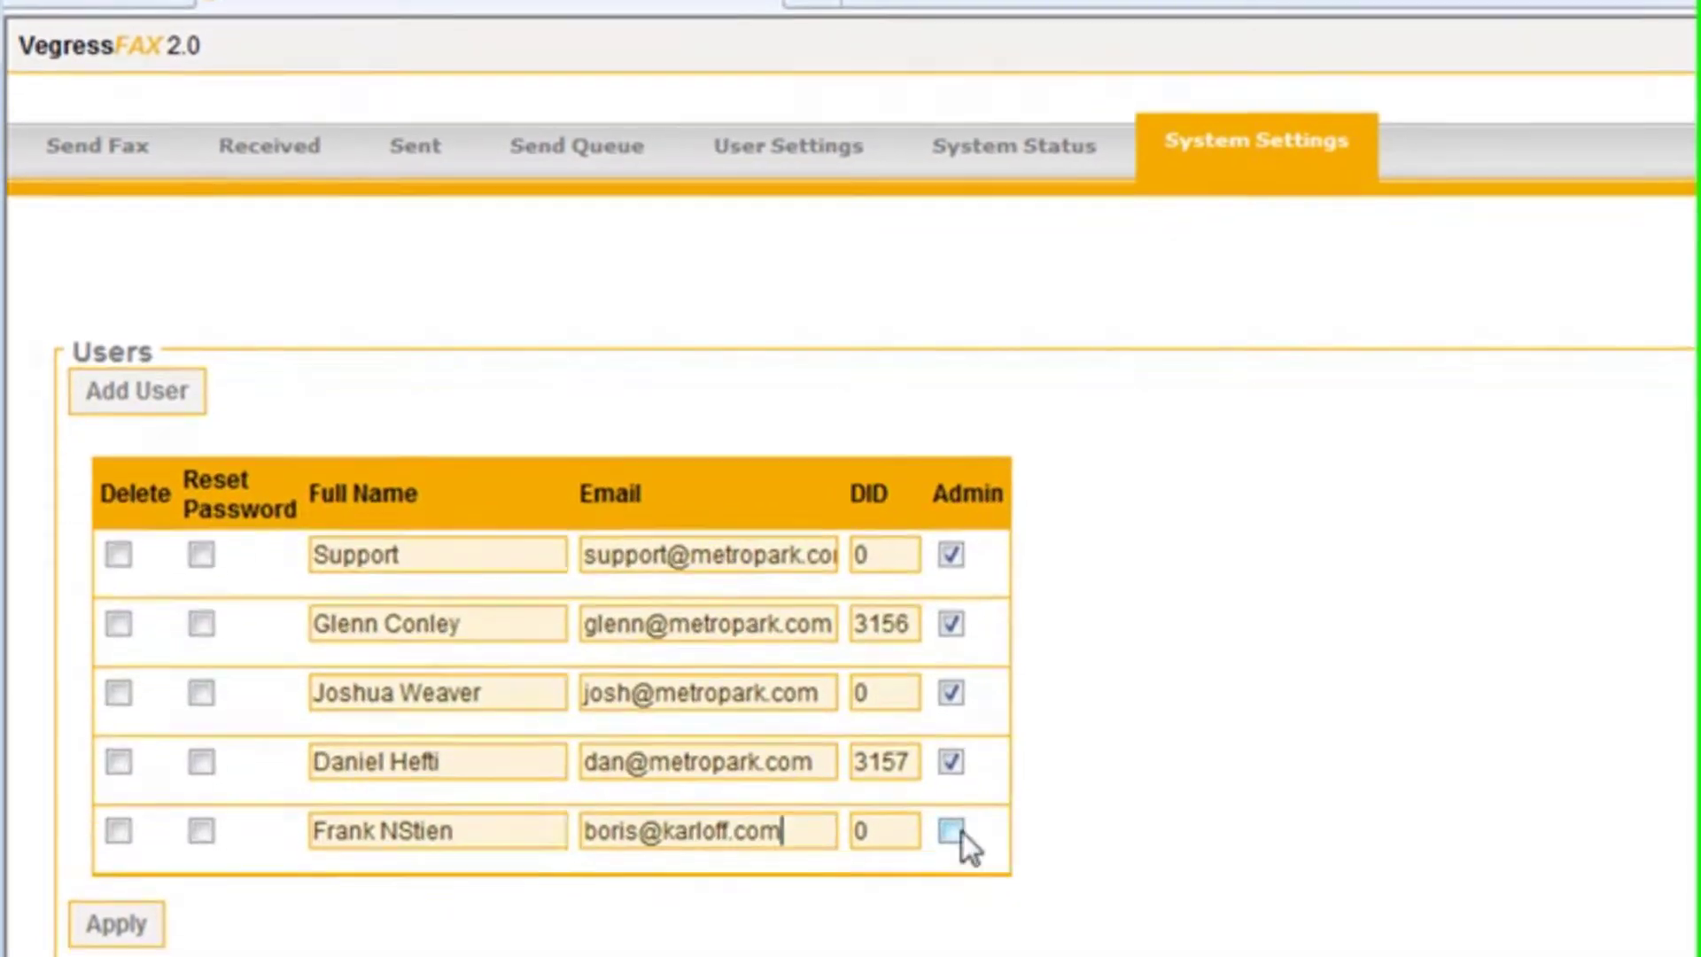
left_click(859, 841)
left_click_drag(875, 821, 848, 833)
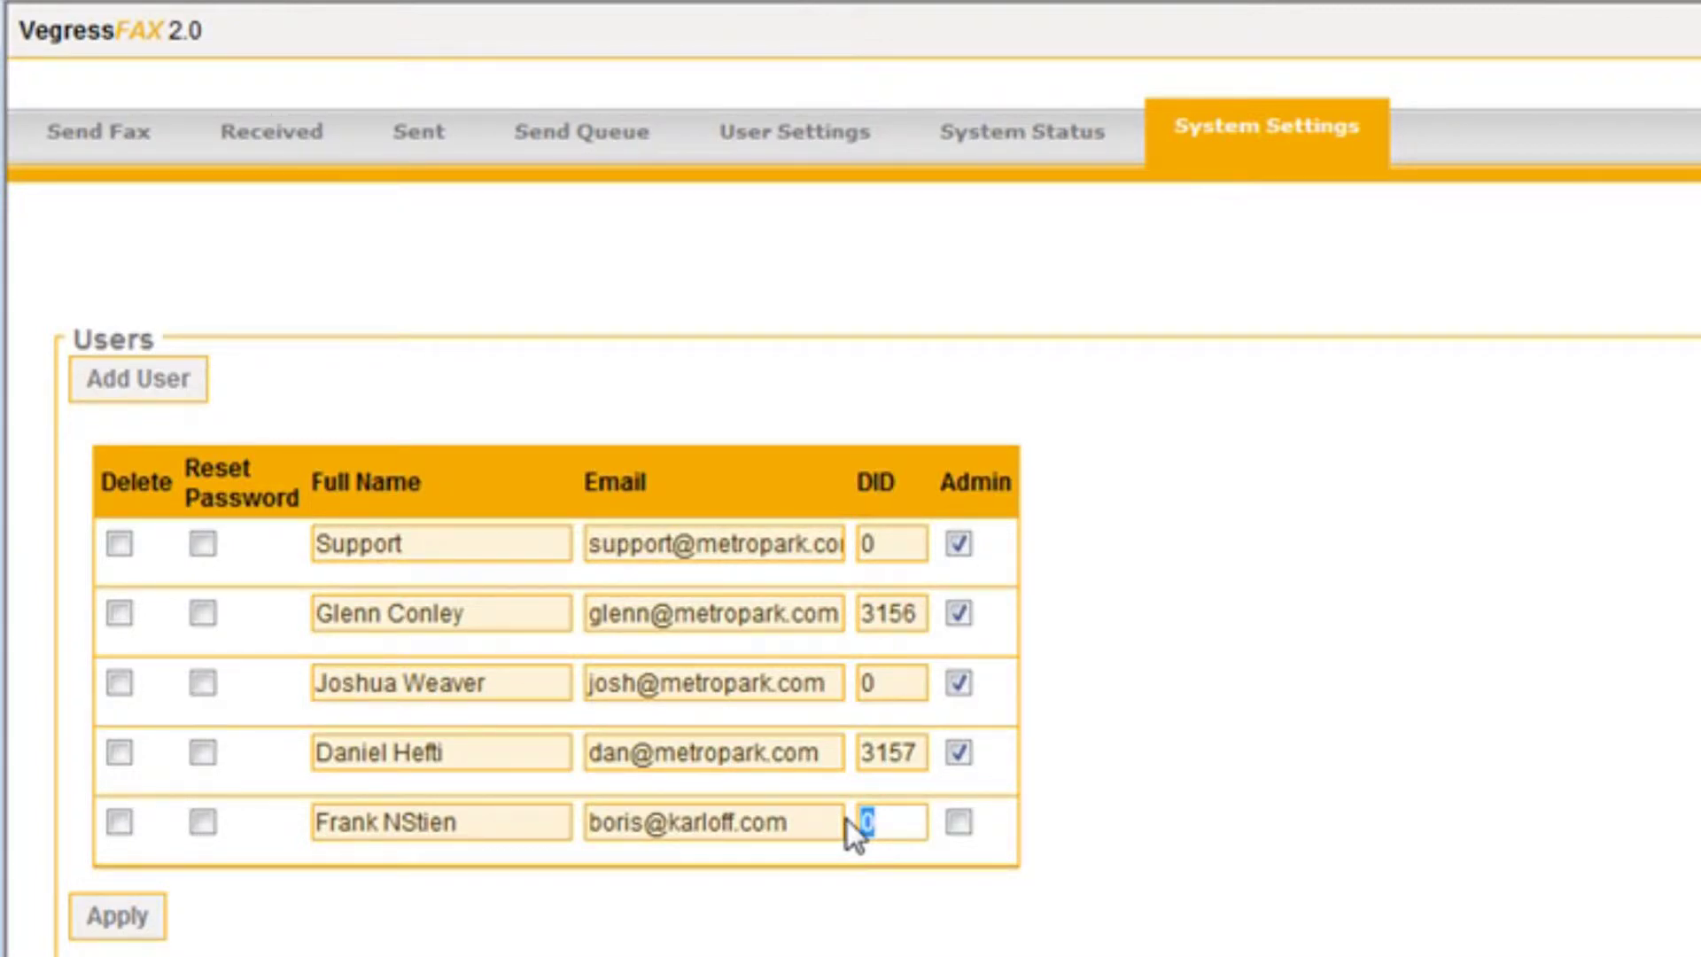
type("6987")
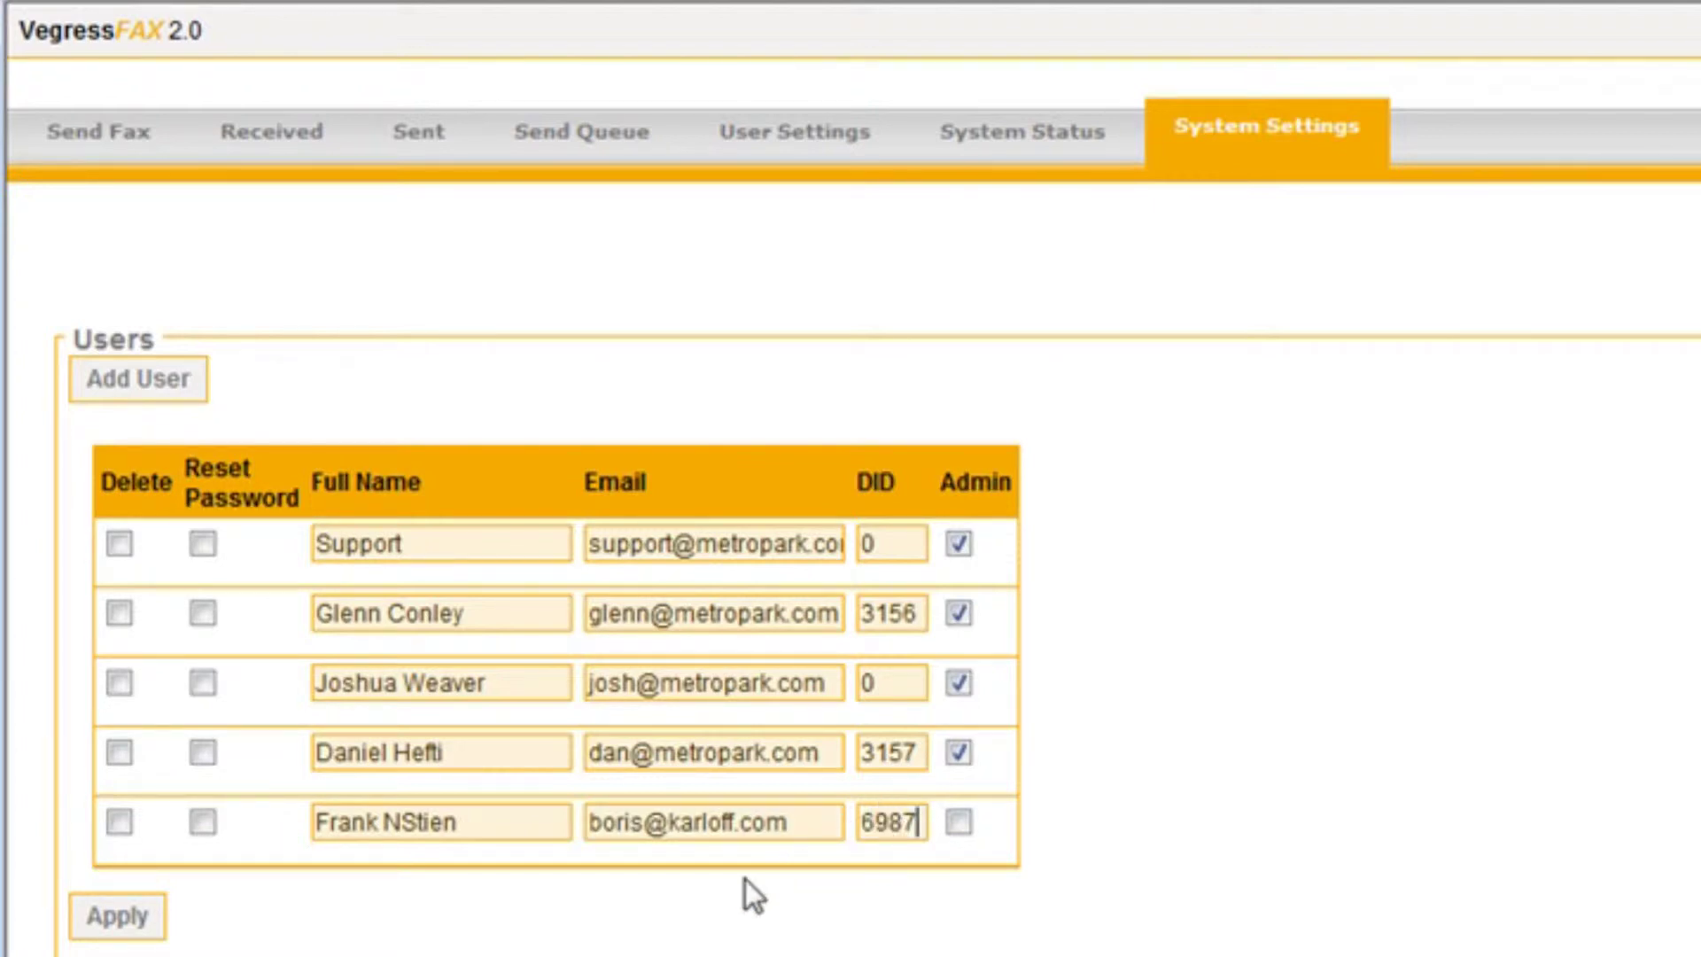
left_click(124, 926)
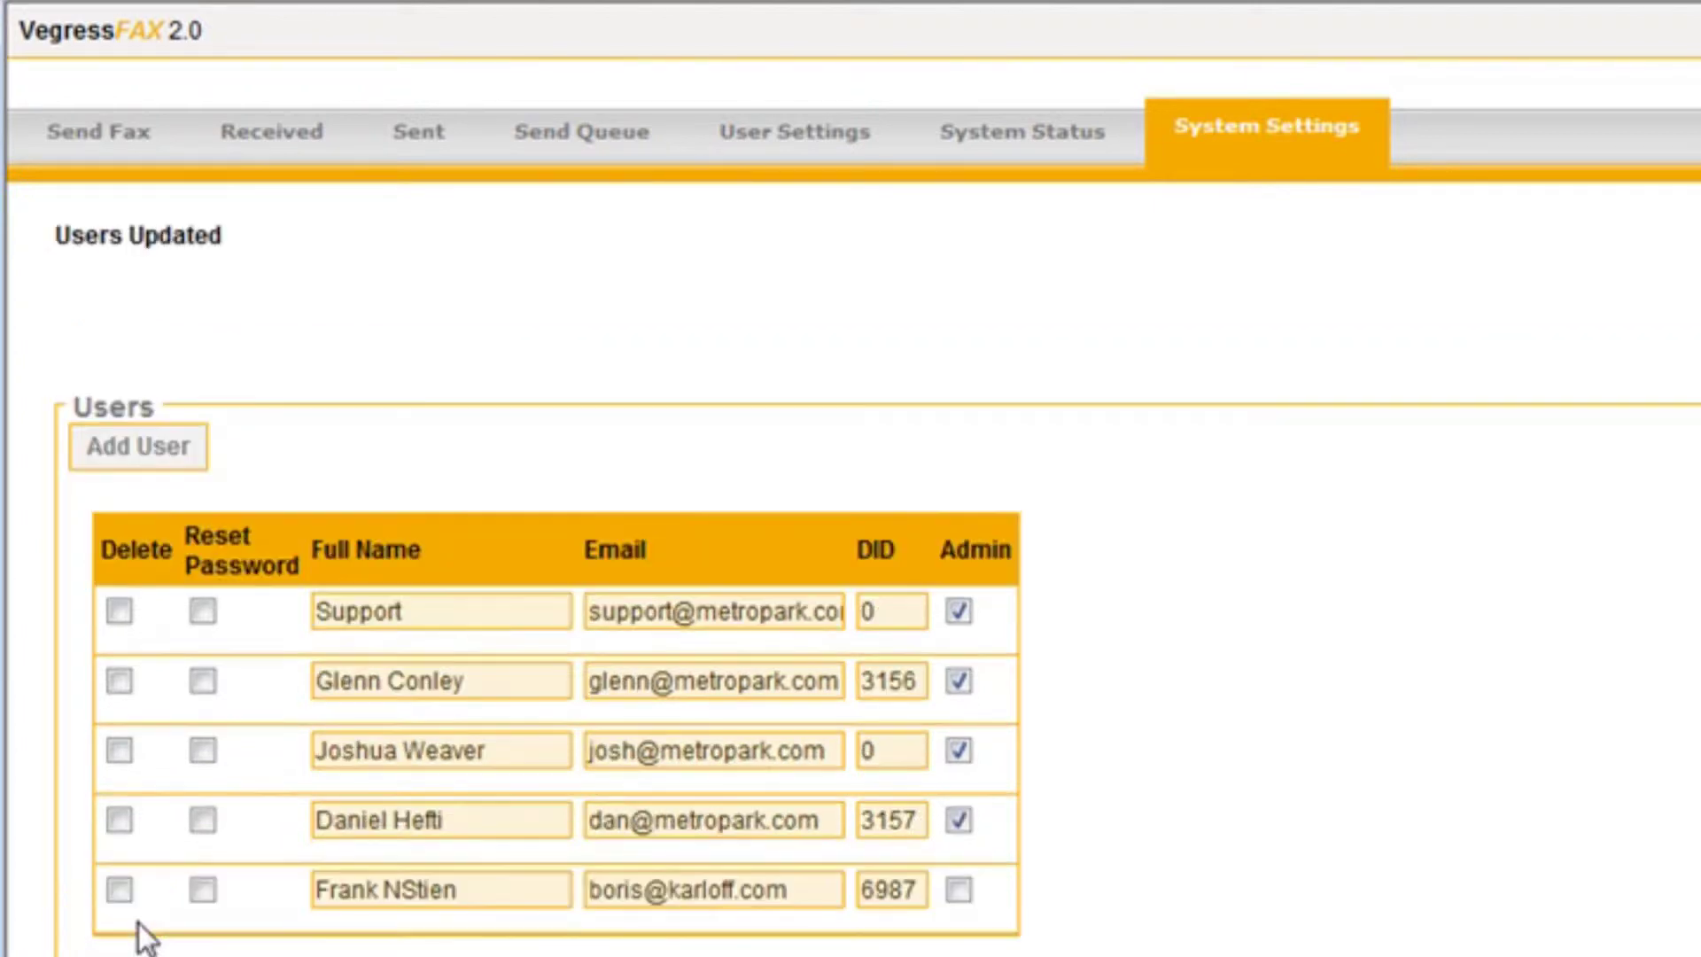
left_click_drag(56, 236, 223, 250)
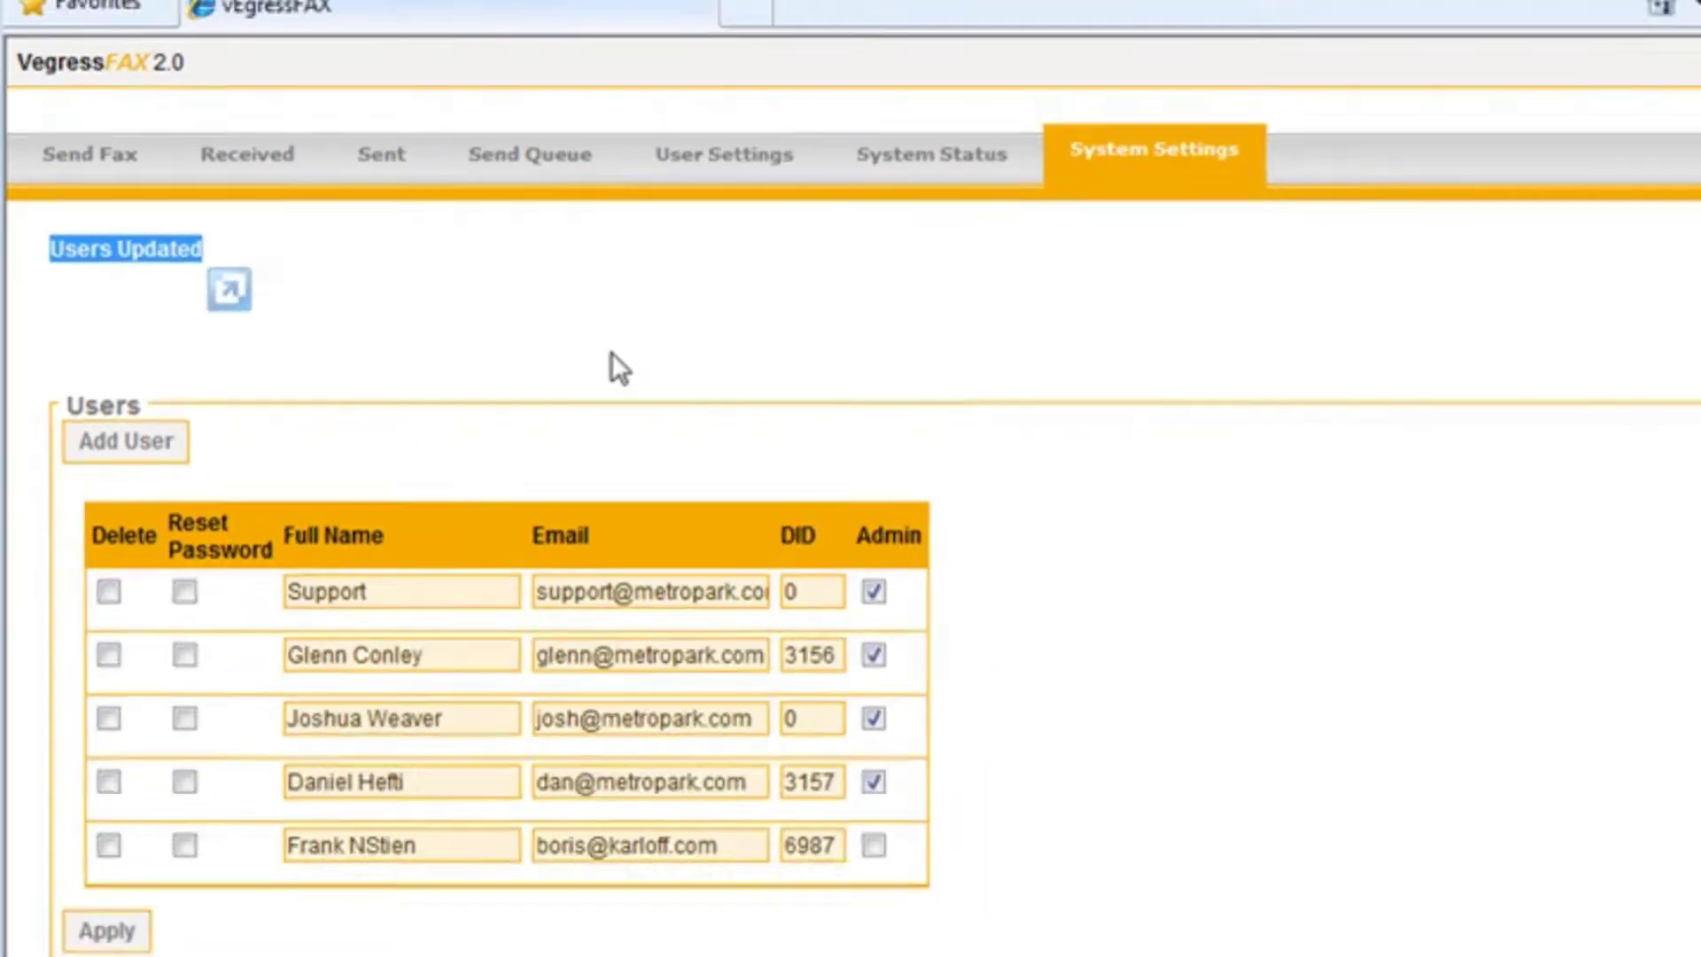
left_click(686, 361)
scroll(748, 411, "down", 4)
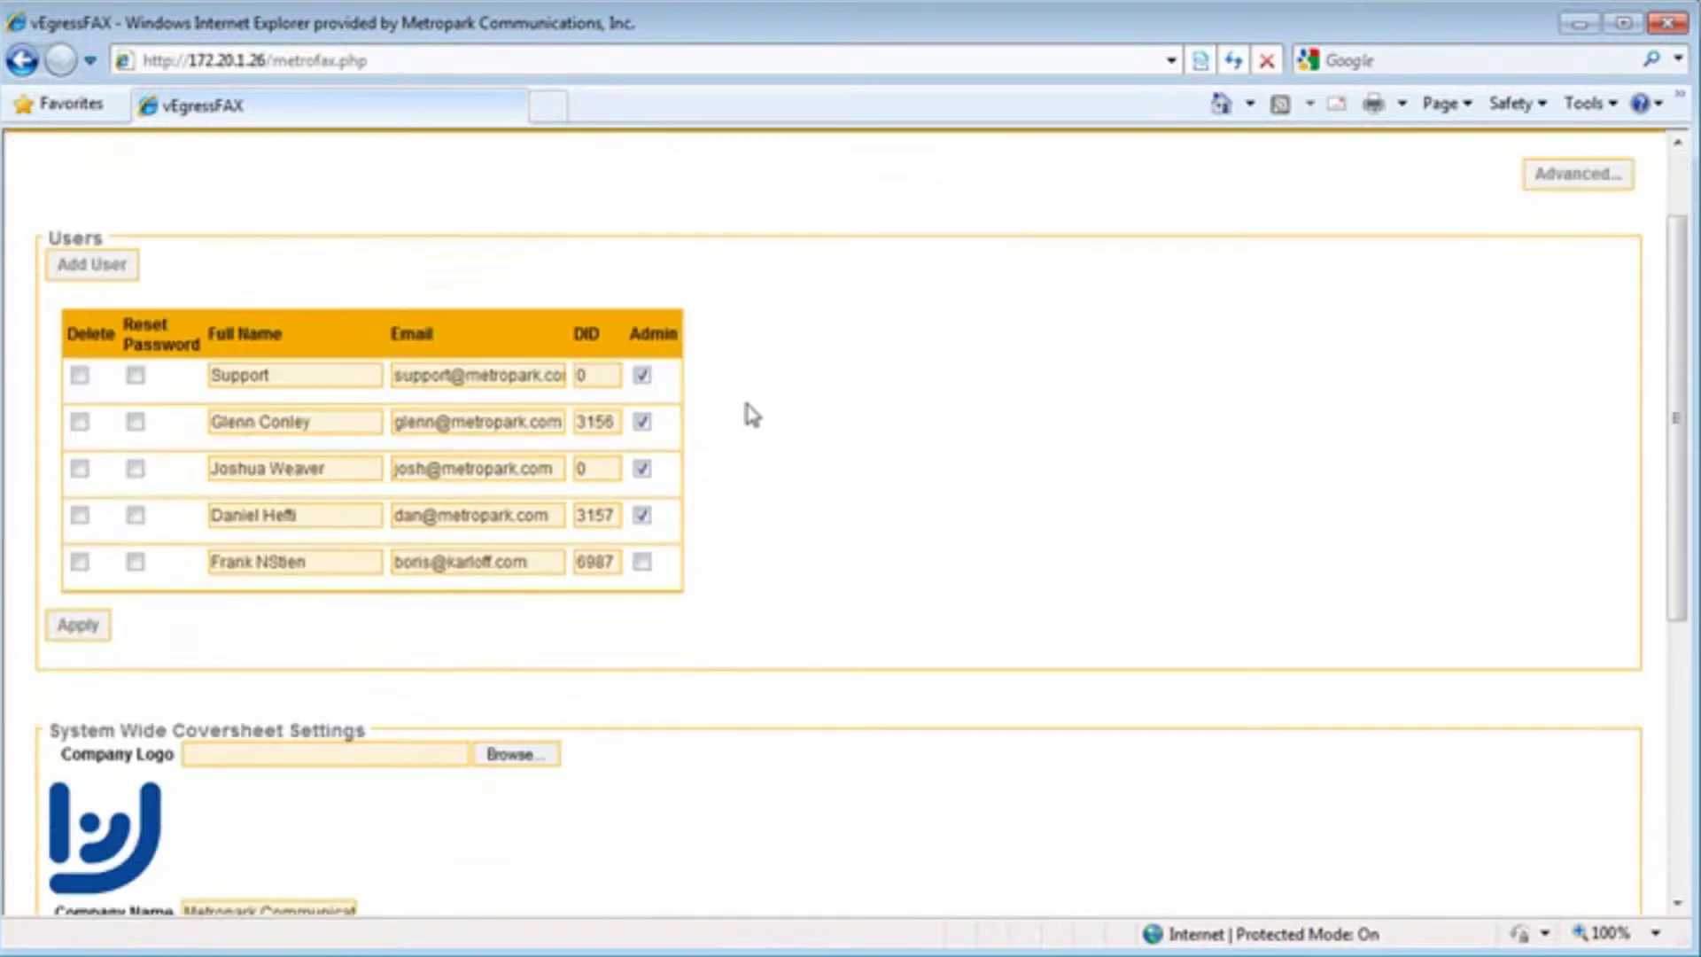
scroll(842, 423, "down", 2)
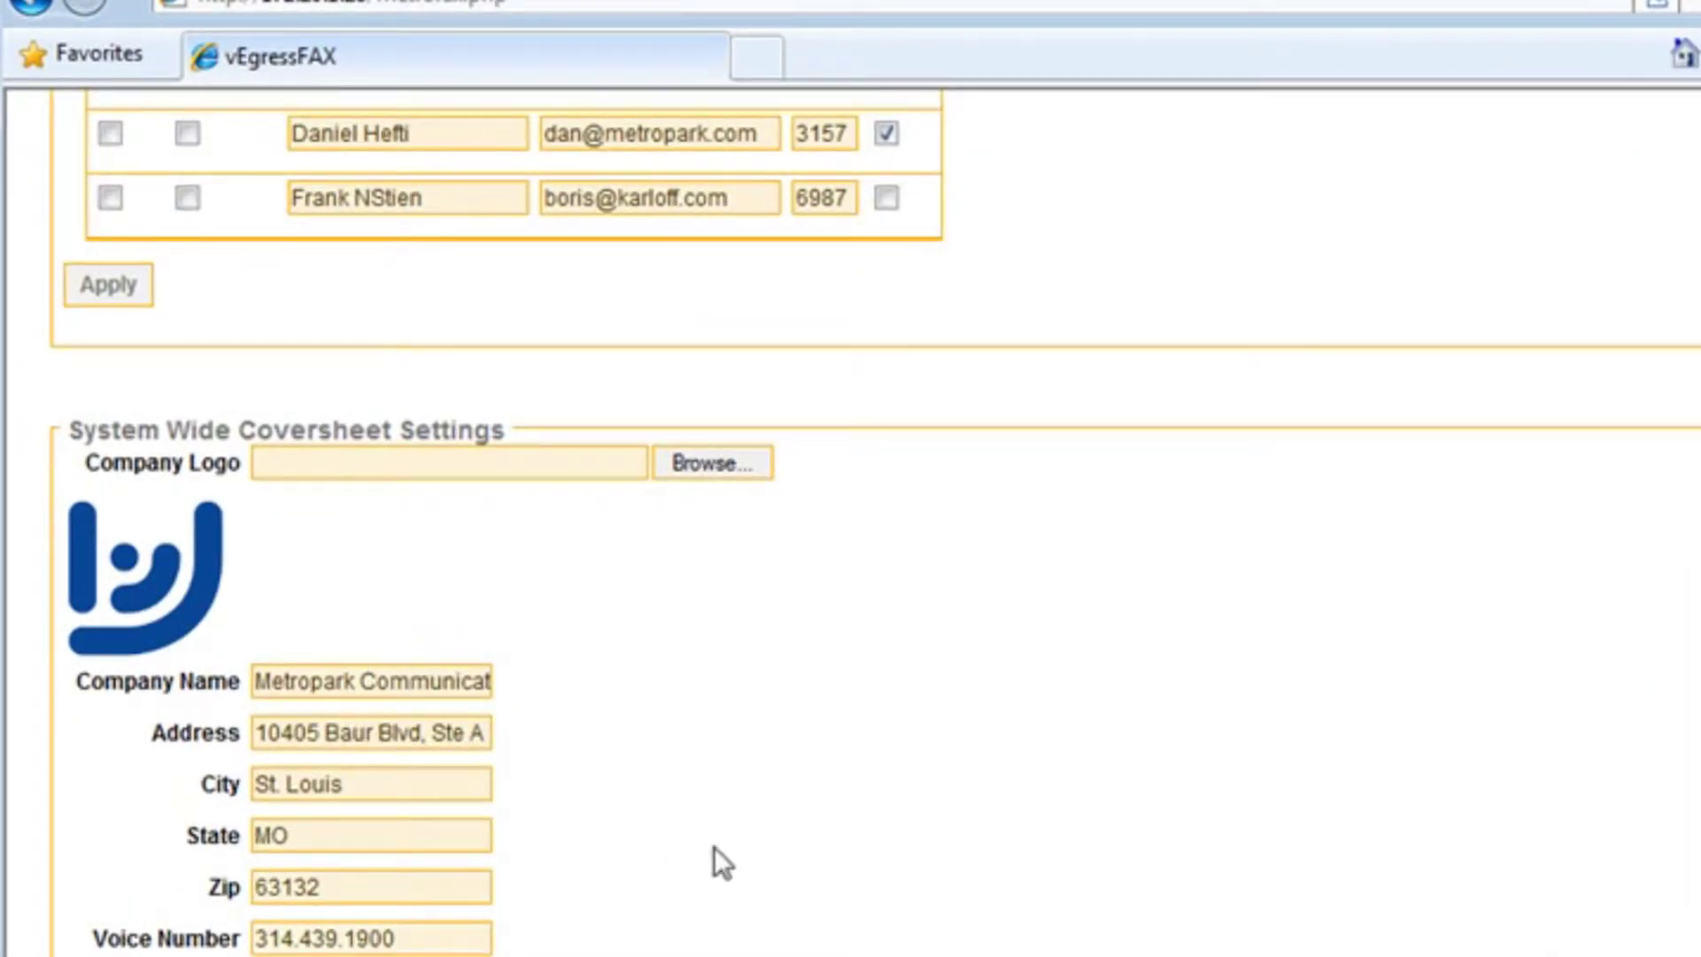
scroll(714, 850, "down", 2)
scroll(714, 851, "down", 1)
scroll(714, 850, "up", 10)
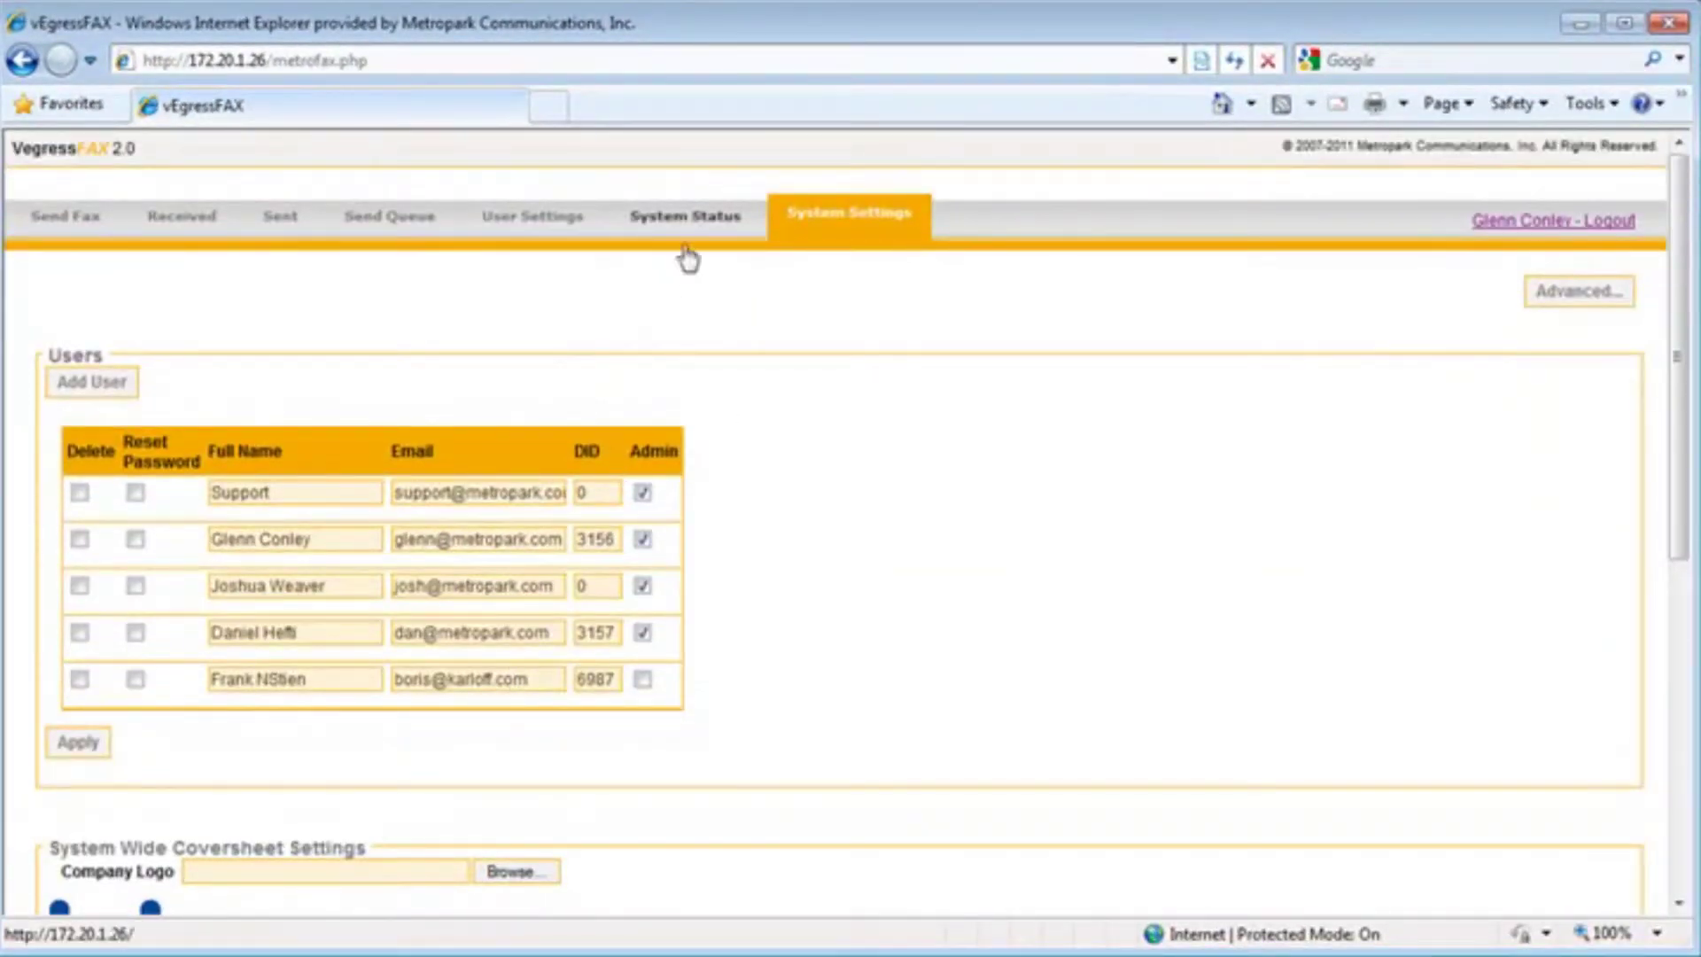
left_click(689, 226)
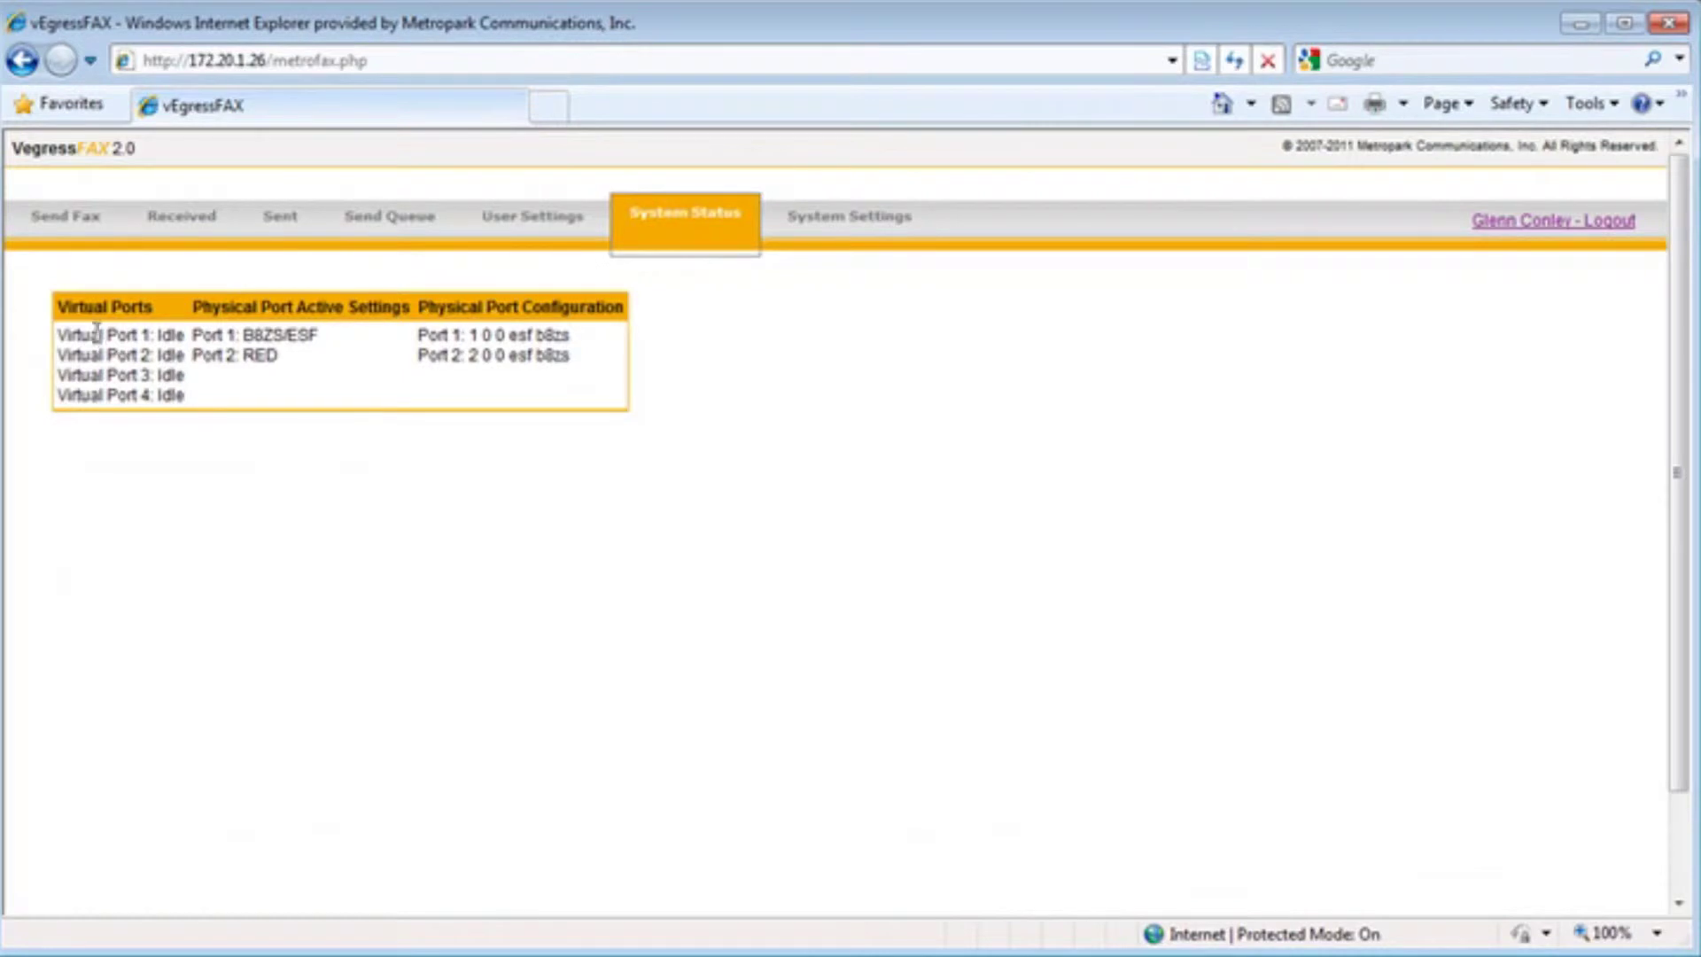
left_click_drag(58, 334, 184, 396)
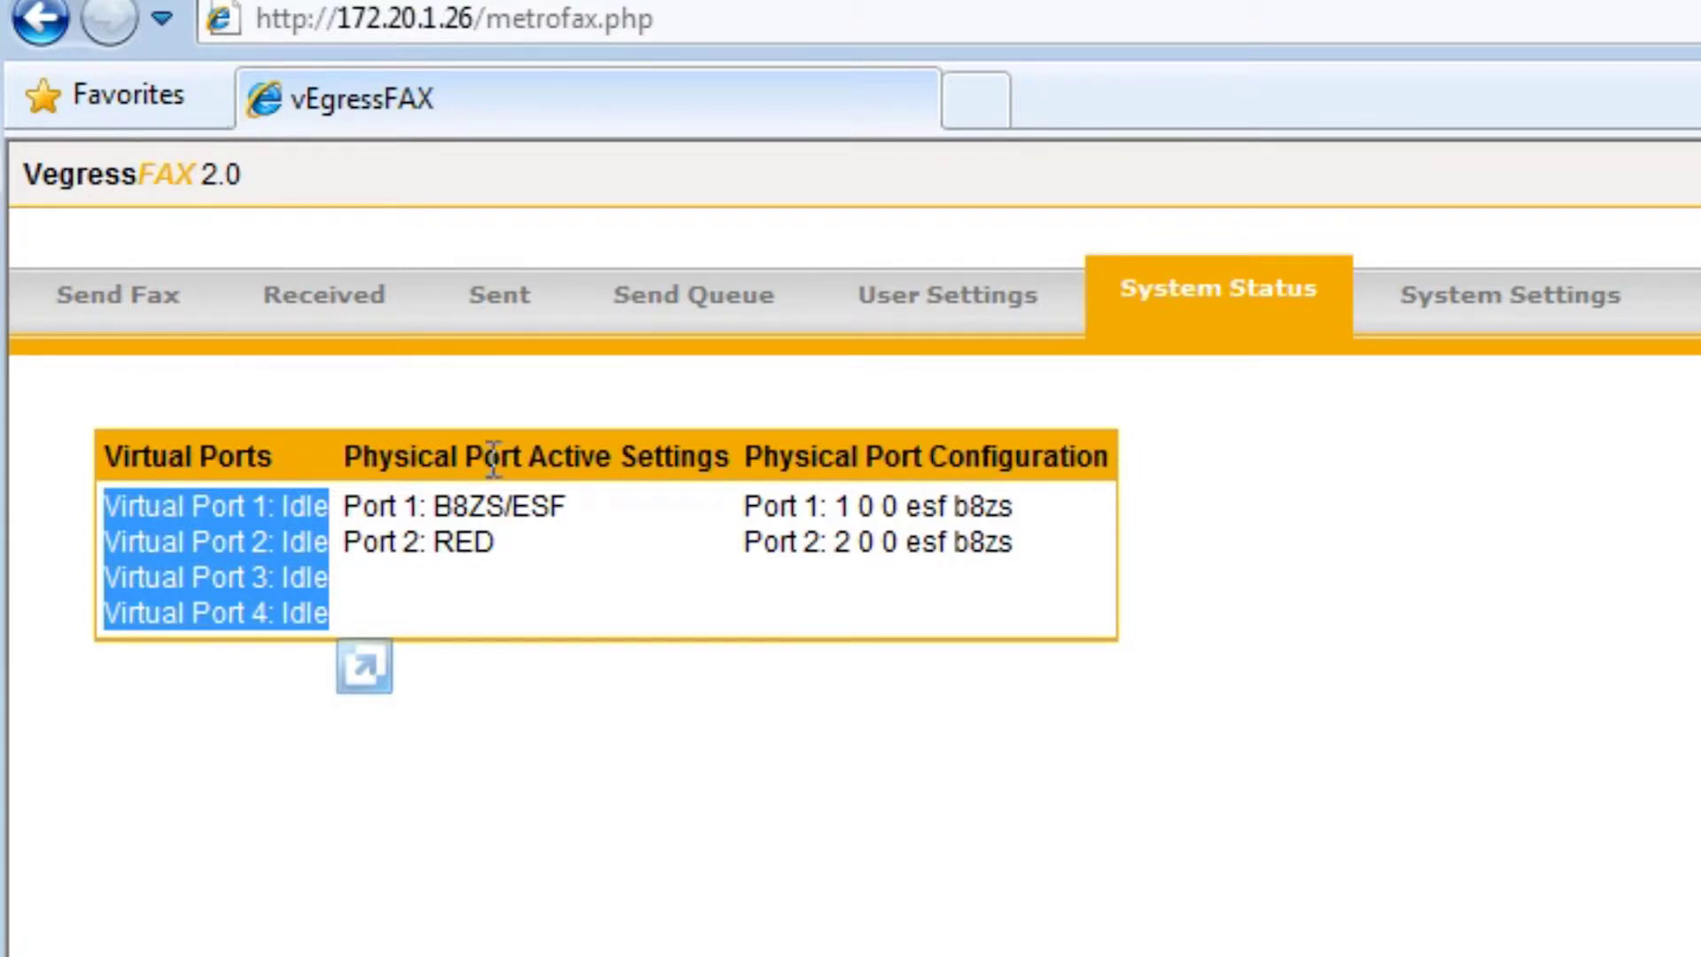
left_click_drag(346, 506, 574, 505)
left_click(492, 544)
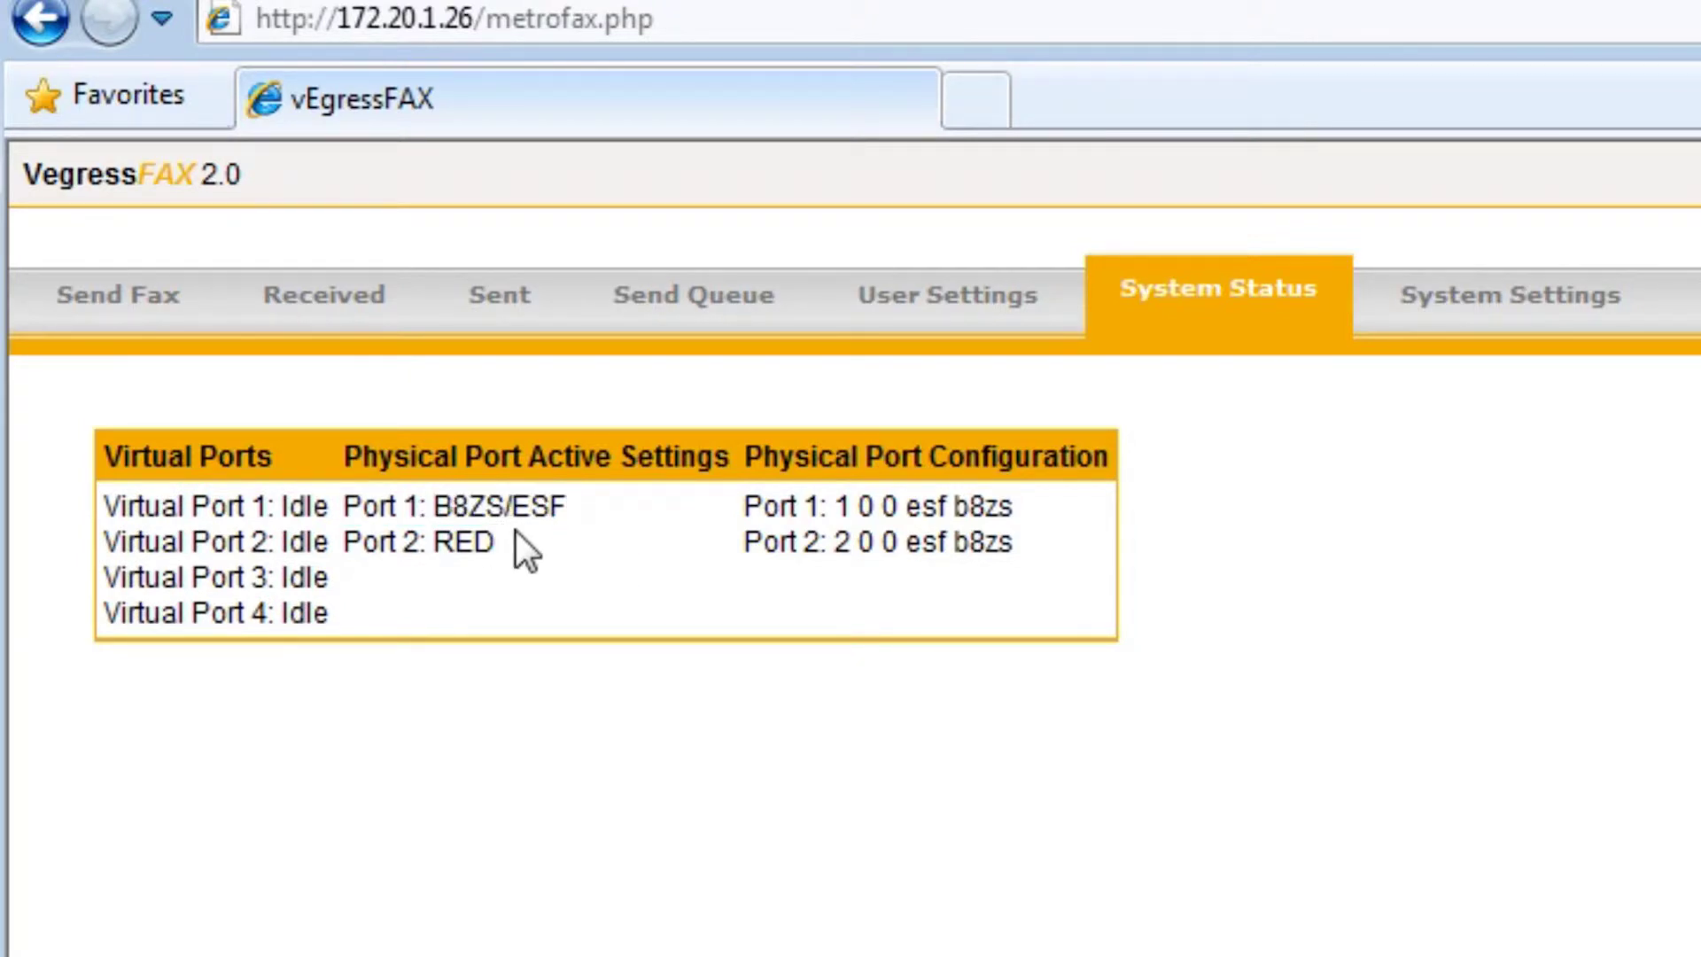
left_click_drag(434, 506, 581, 520)
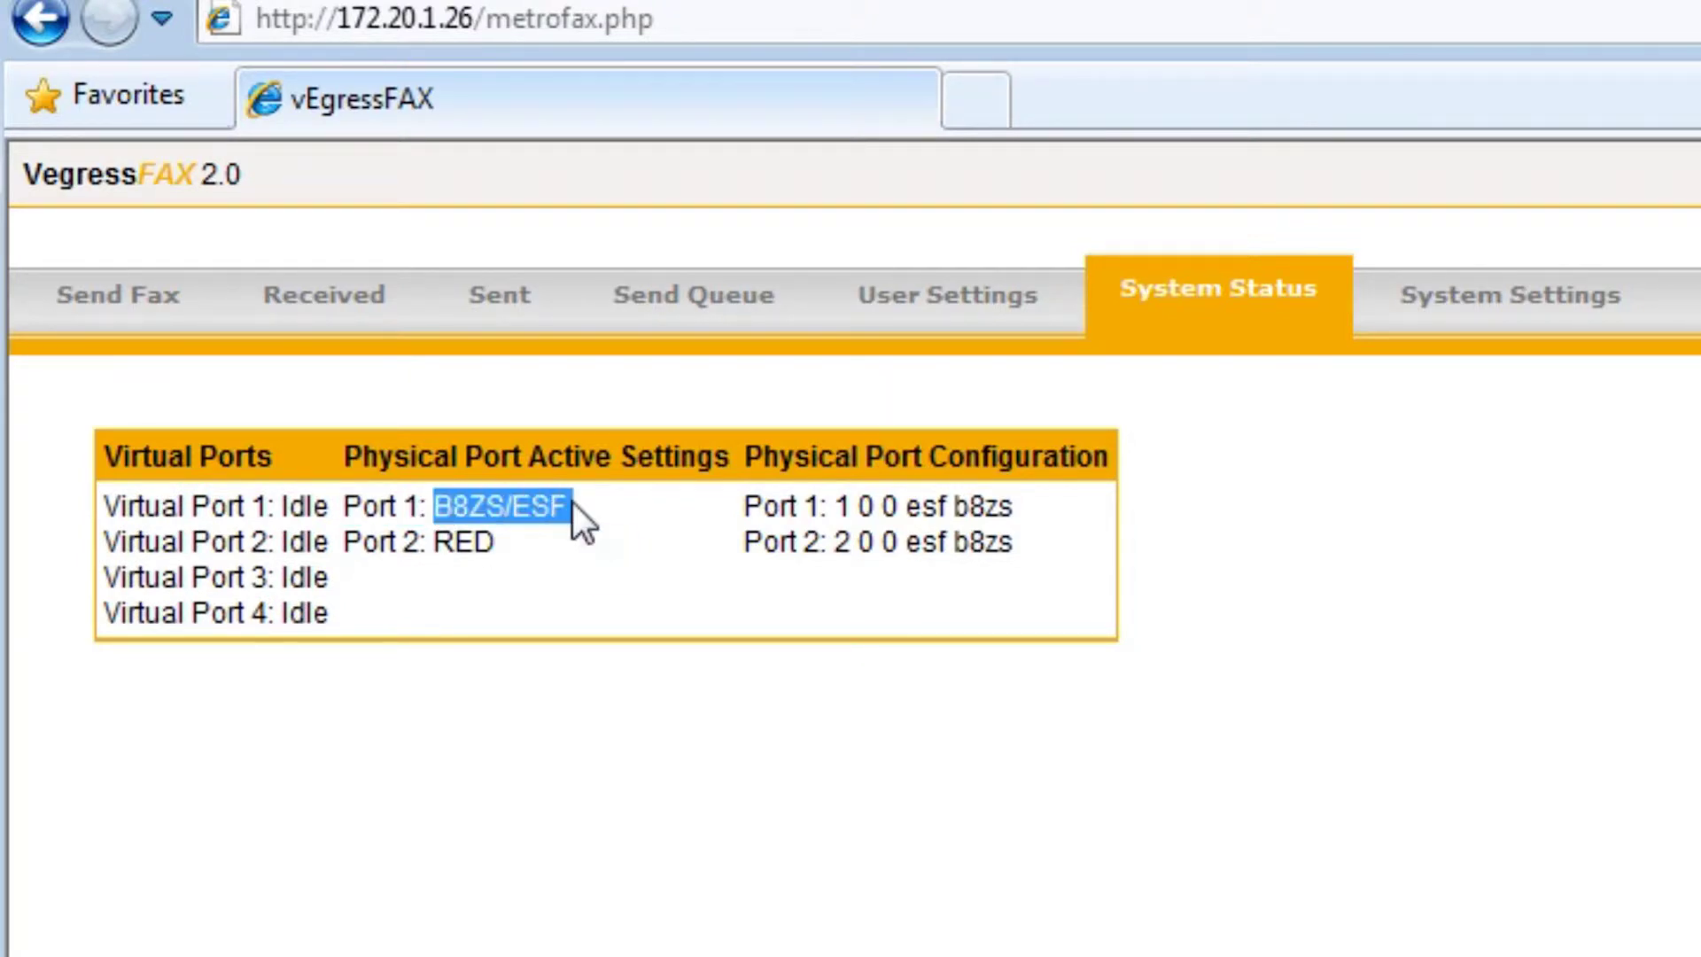
left_click(581, 520)
left_click_drag(904, 505, 567, 531)
left_click(449, 532)
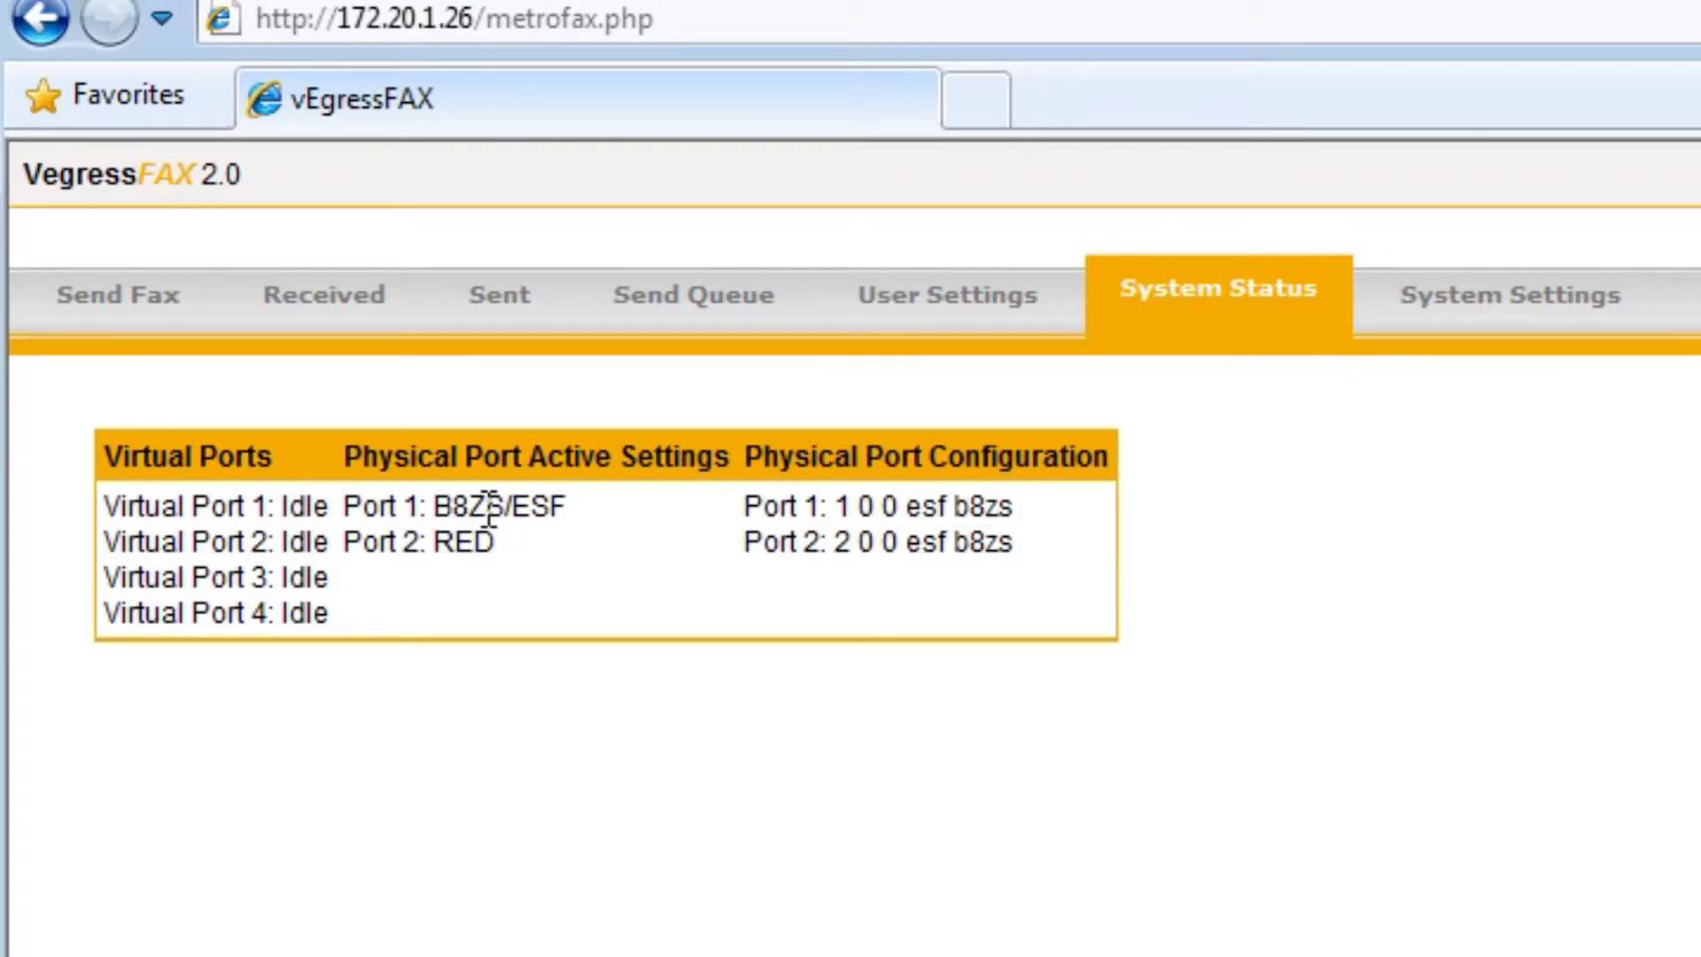
left_click_drag(437, 509, 575, 517)
left_click_drag(475, 539, 448, 537)
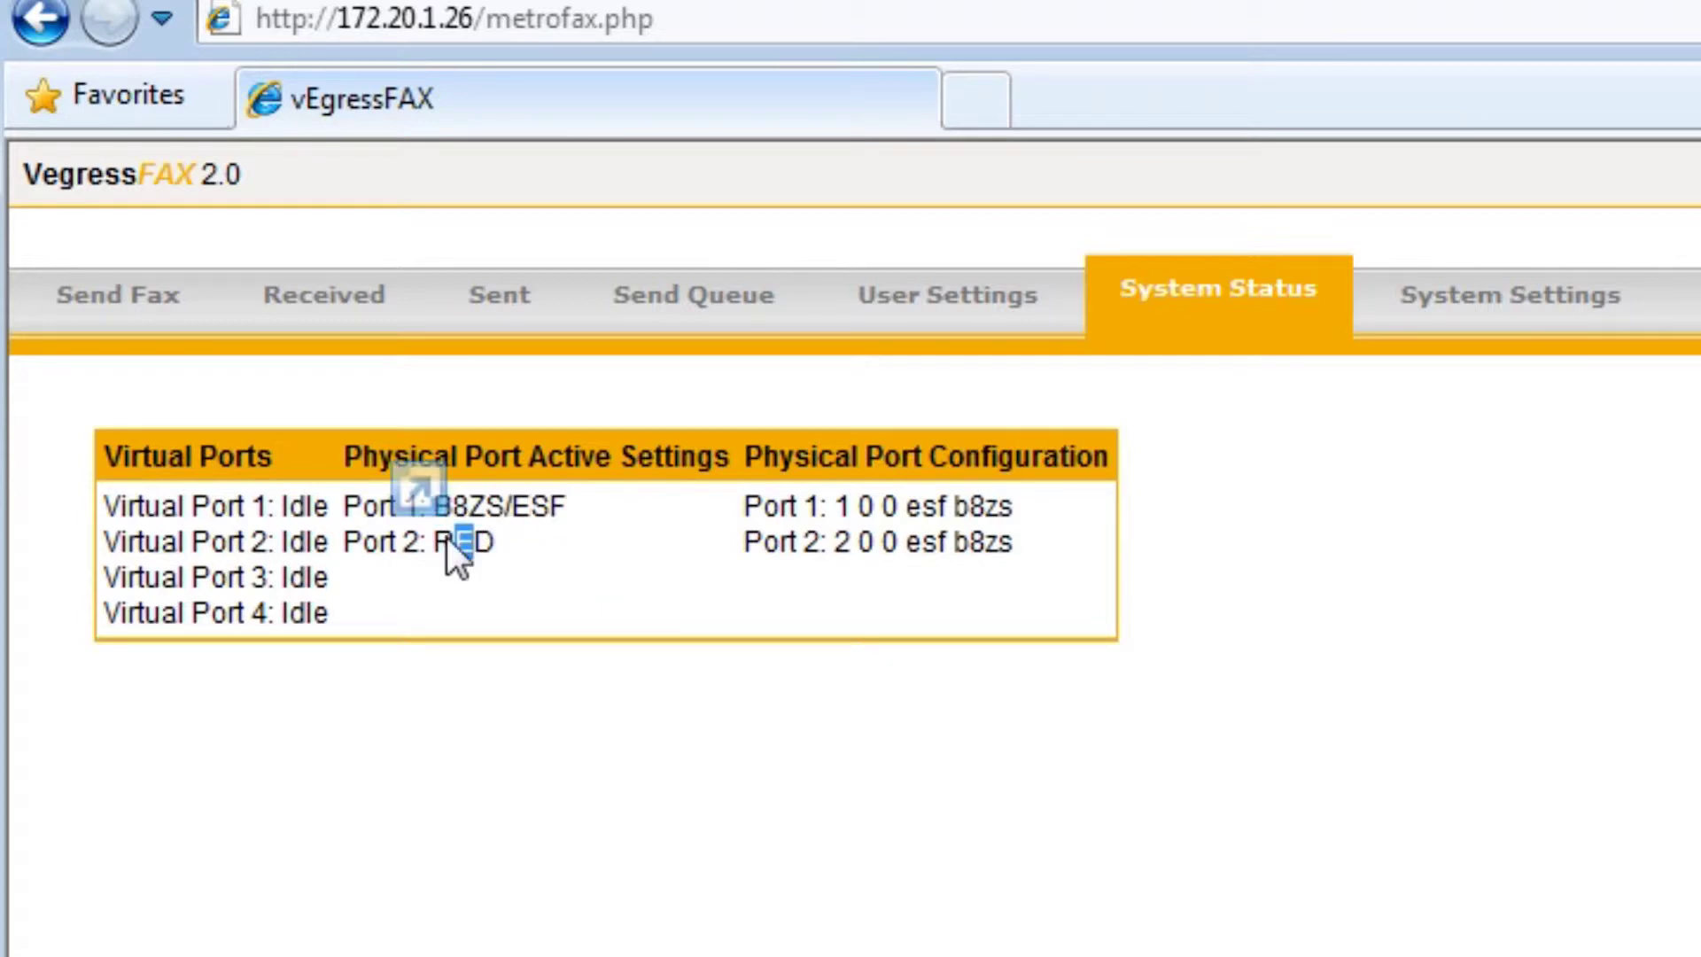
left_click_drag(496, 539, 344, 540)
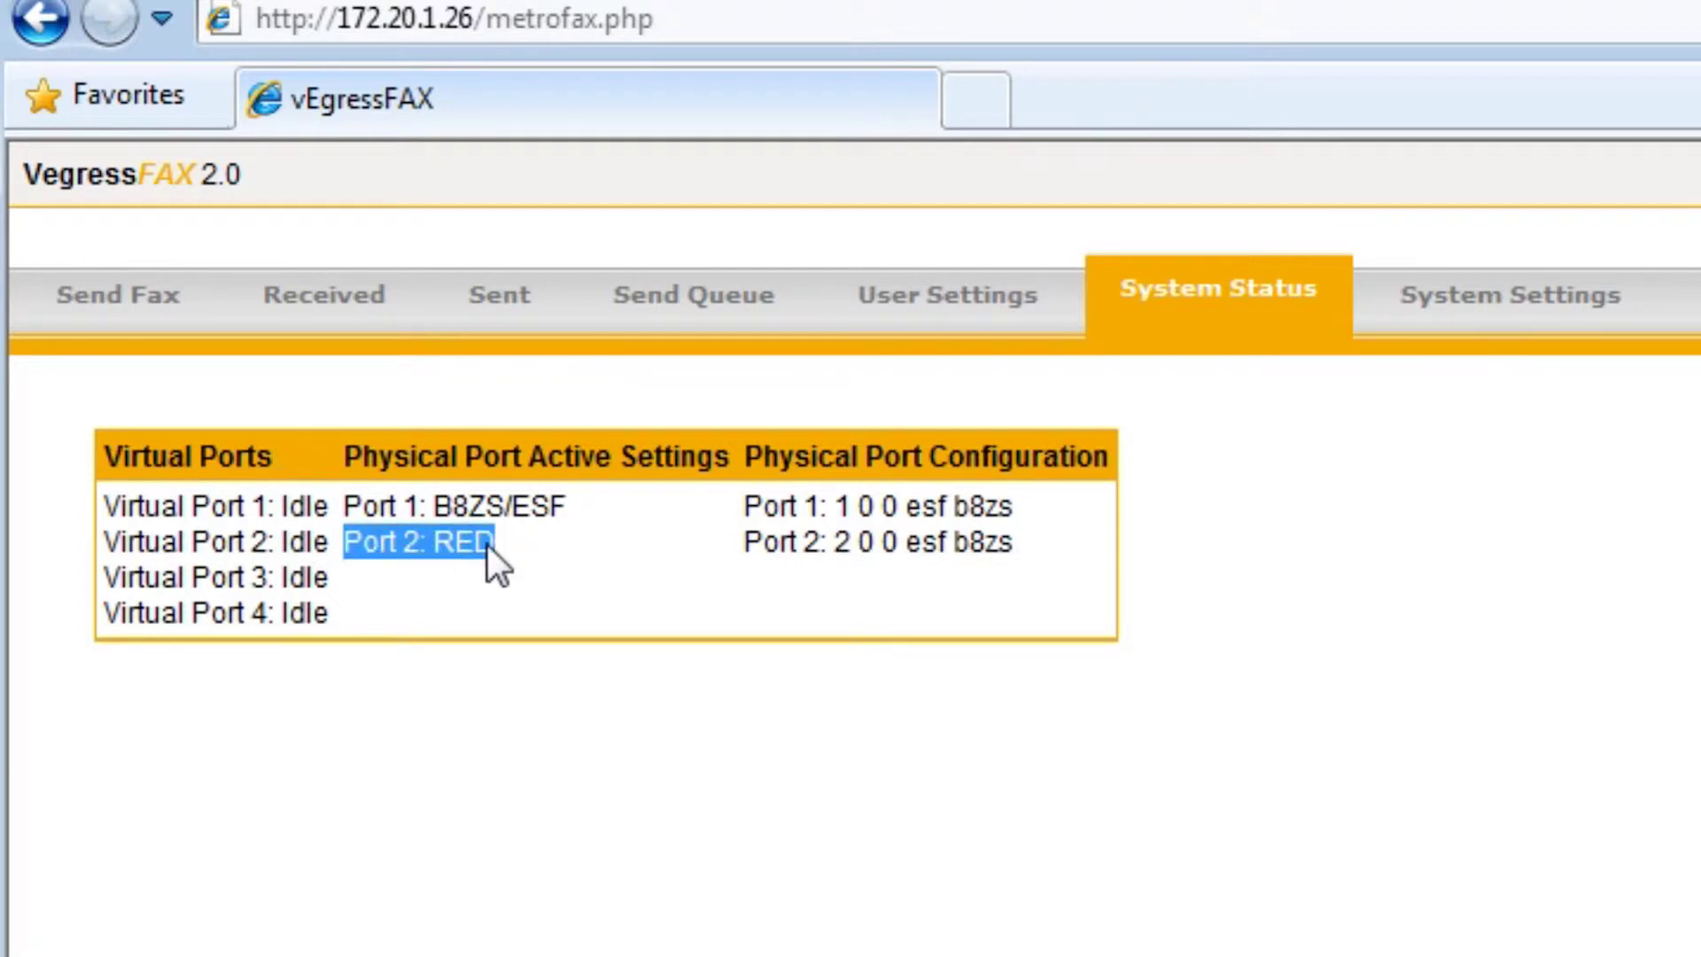
left_click(521, 545)
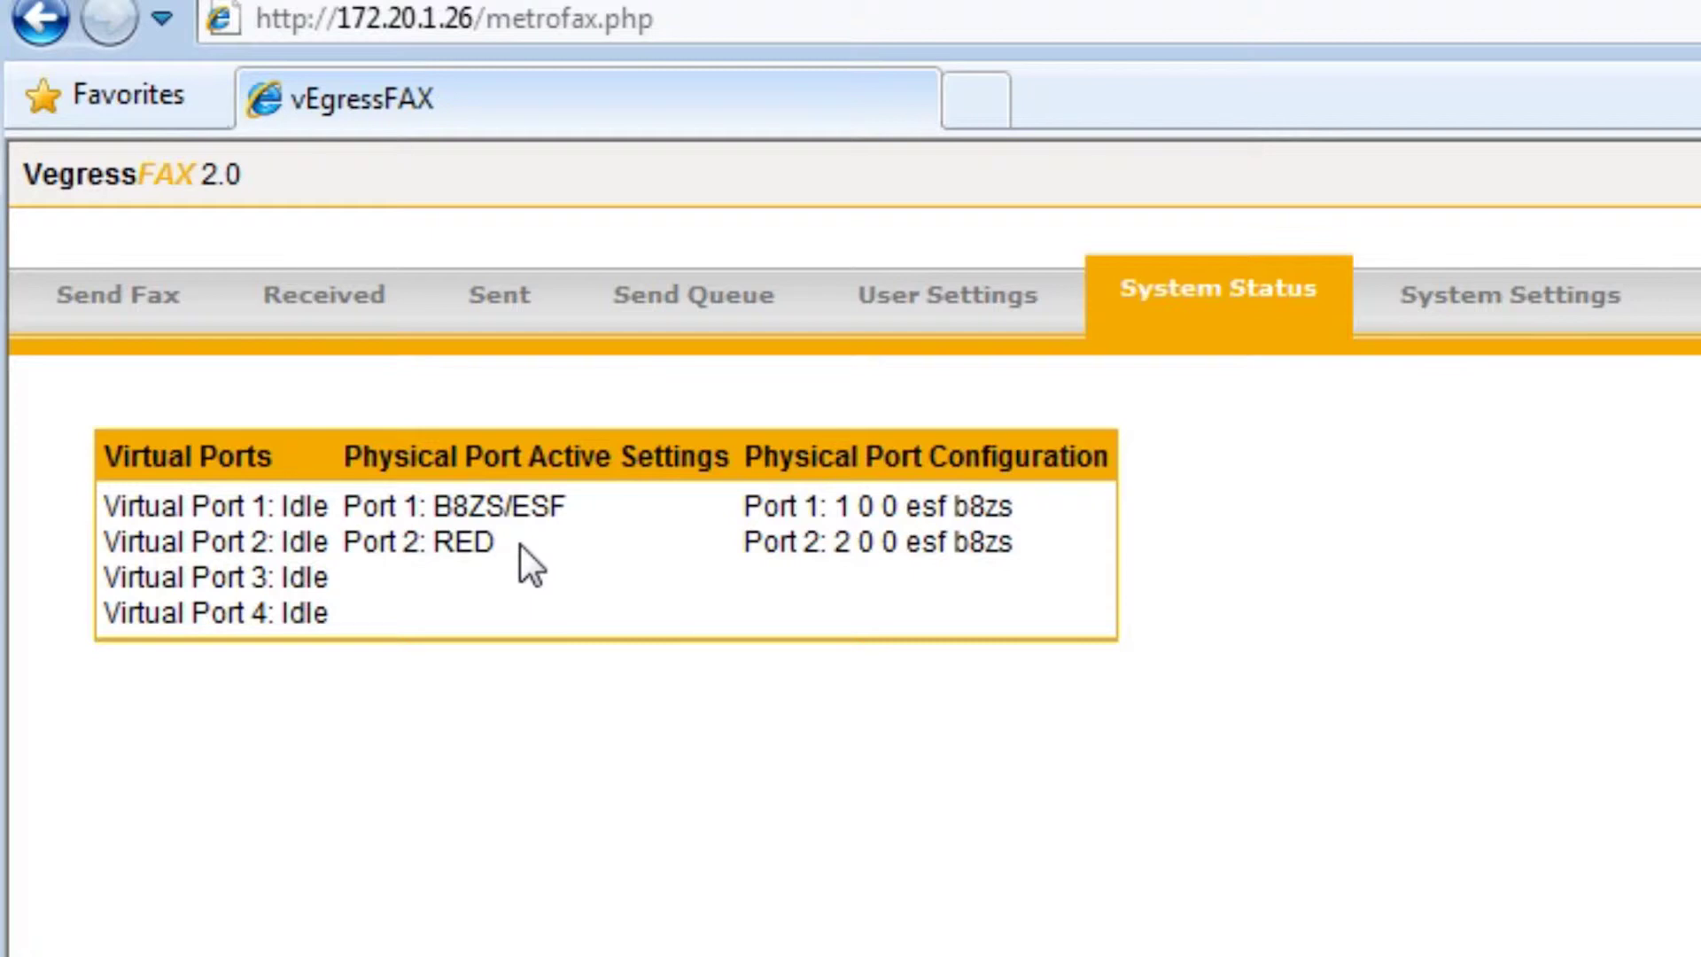
left_click_drag(519, 545, 677, 540)
left_click(540, 542)
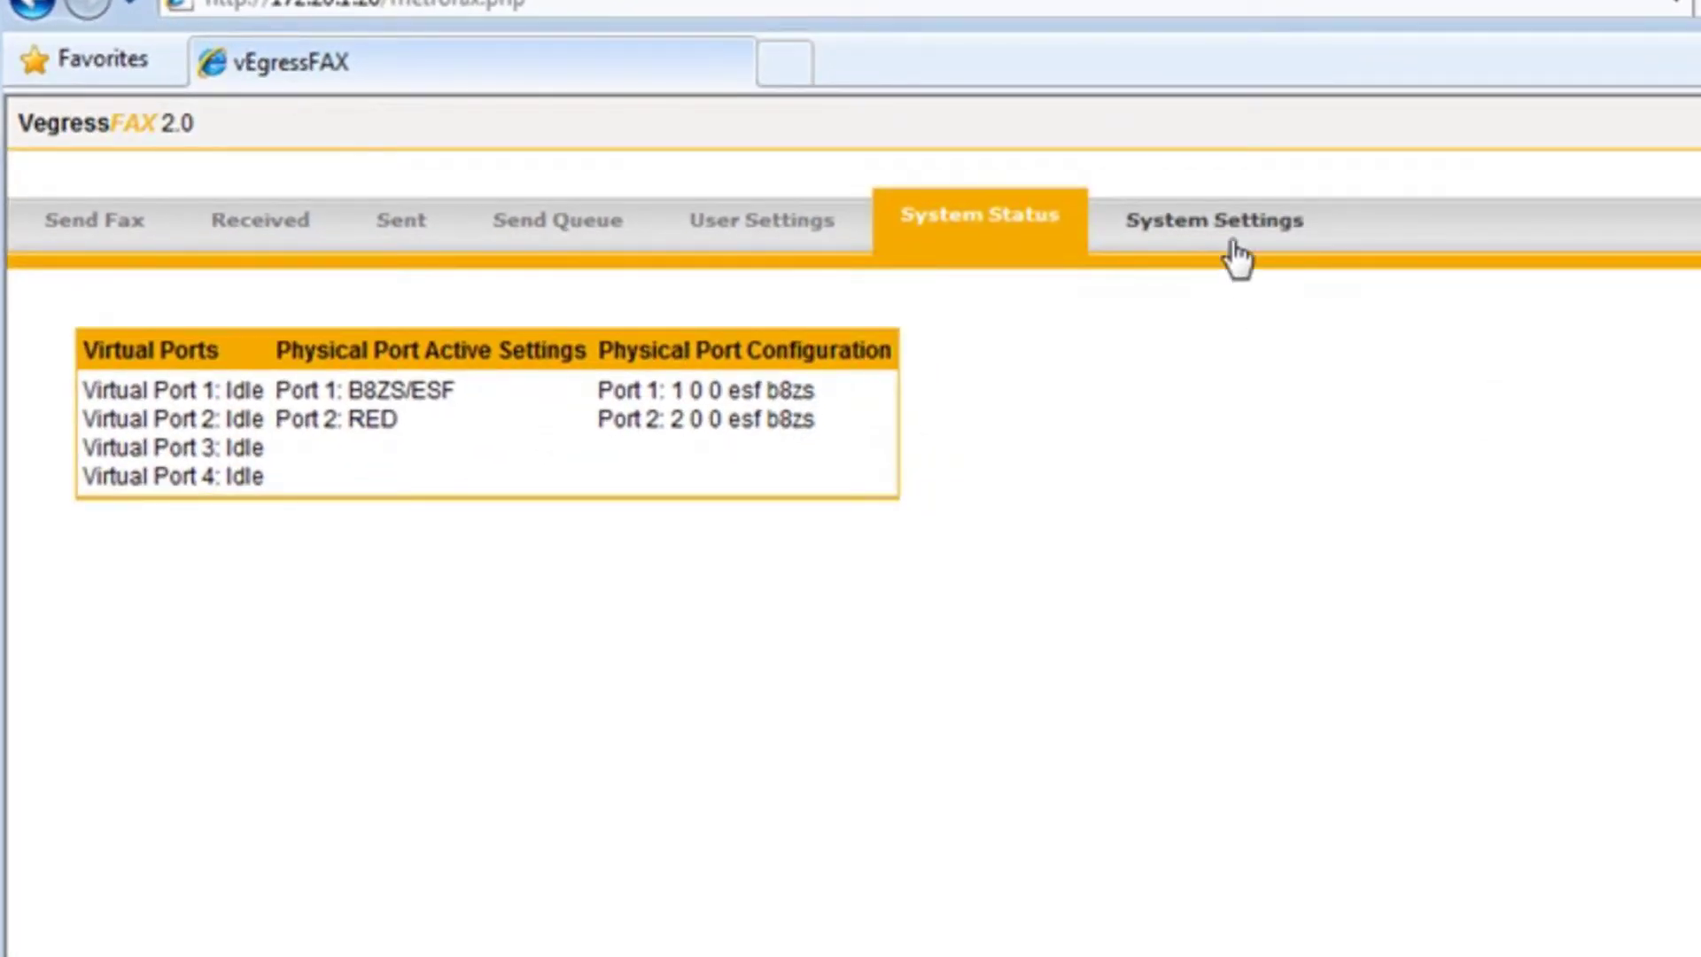
left_click(1234, 252)
triple_click(401, 882)
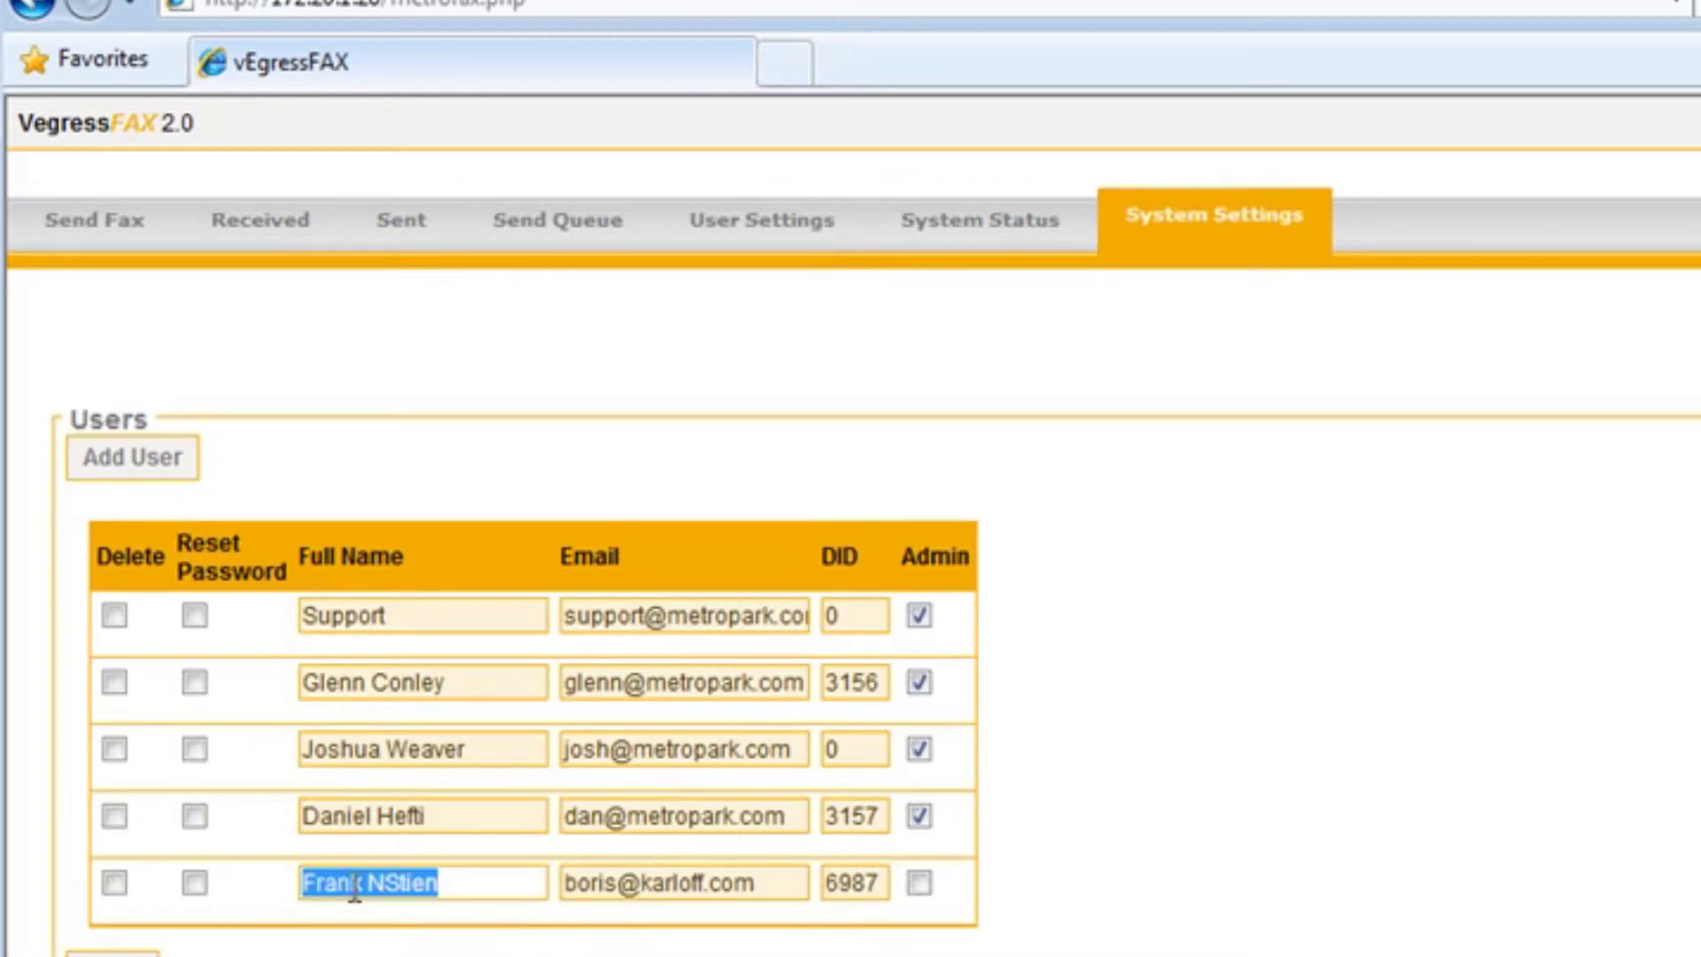
left_click_drag(780, 884, 565, 892)
key("ctrl+c")
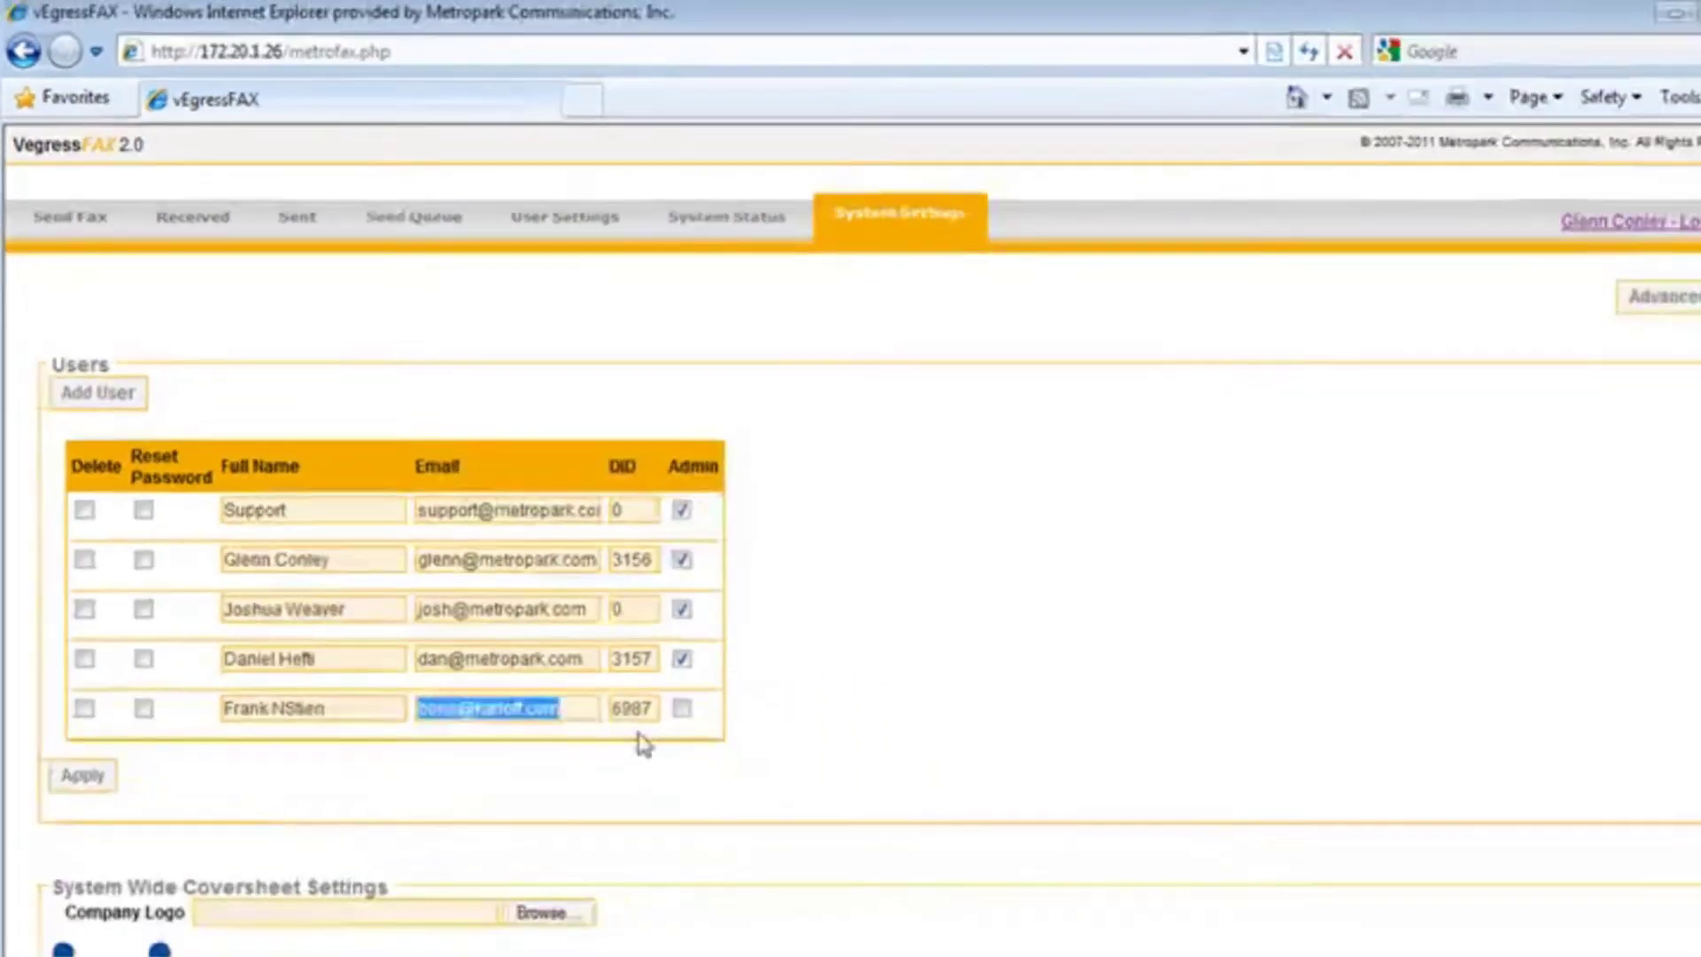
left_click(1038, 851)
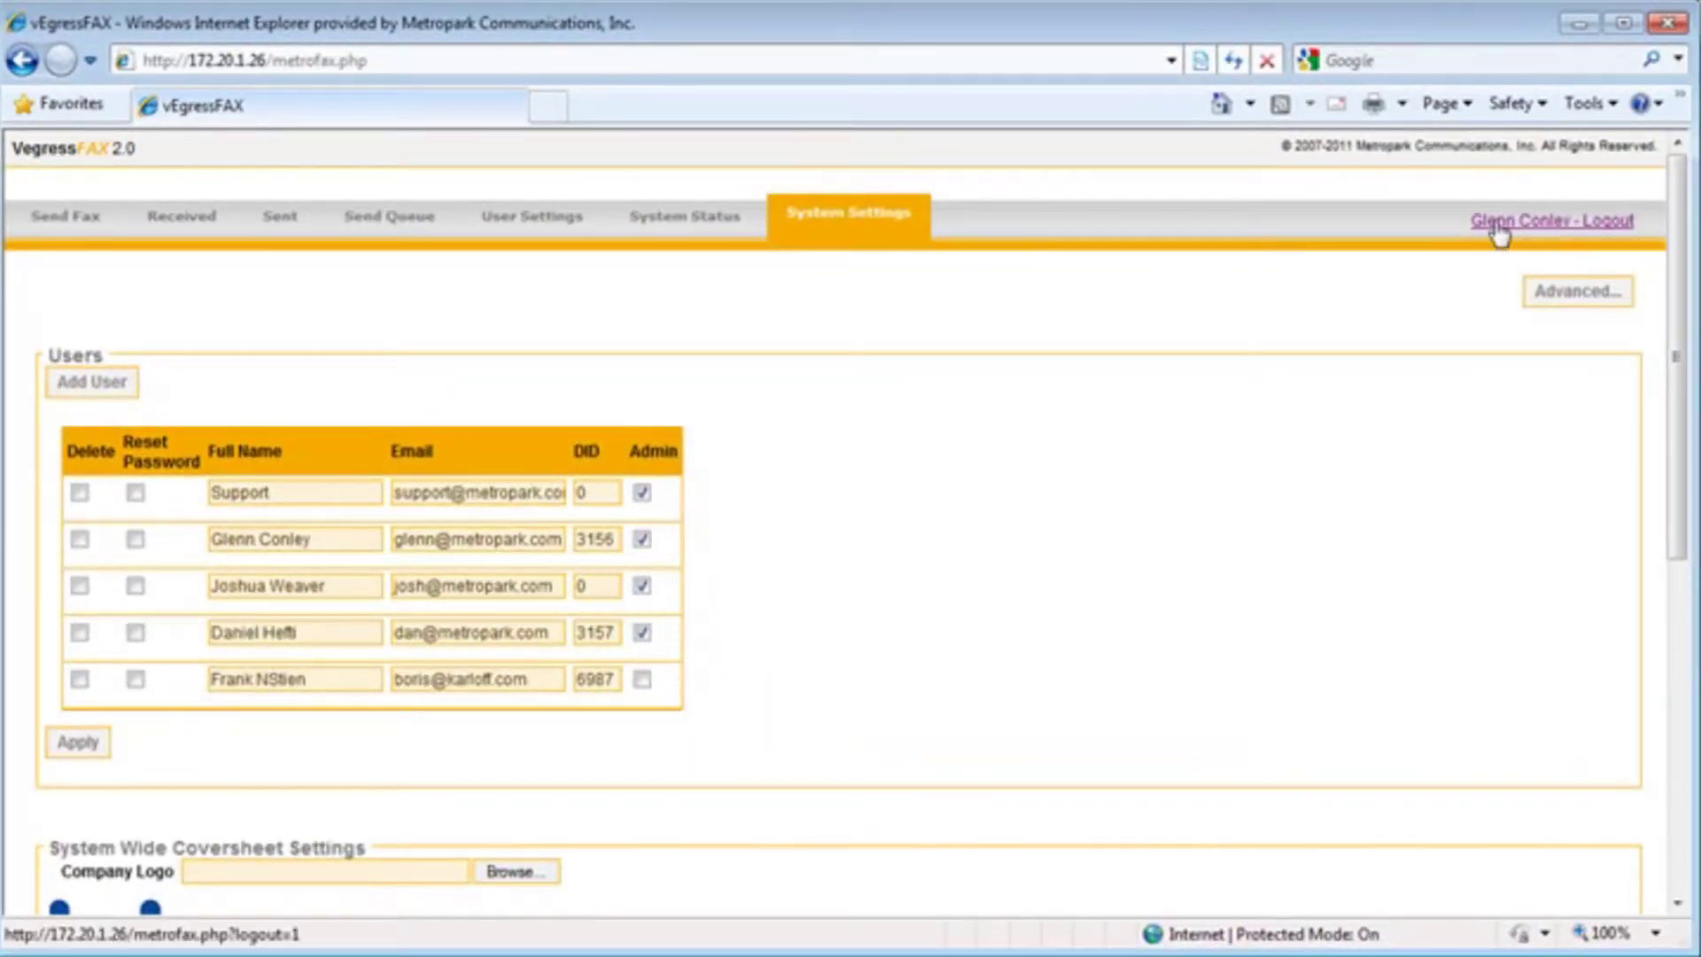
left_click(1502, 221)
Log in as the new user with the pasted e-mail and the account password
left_click(913, 417)
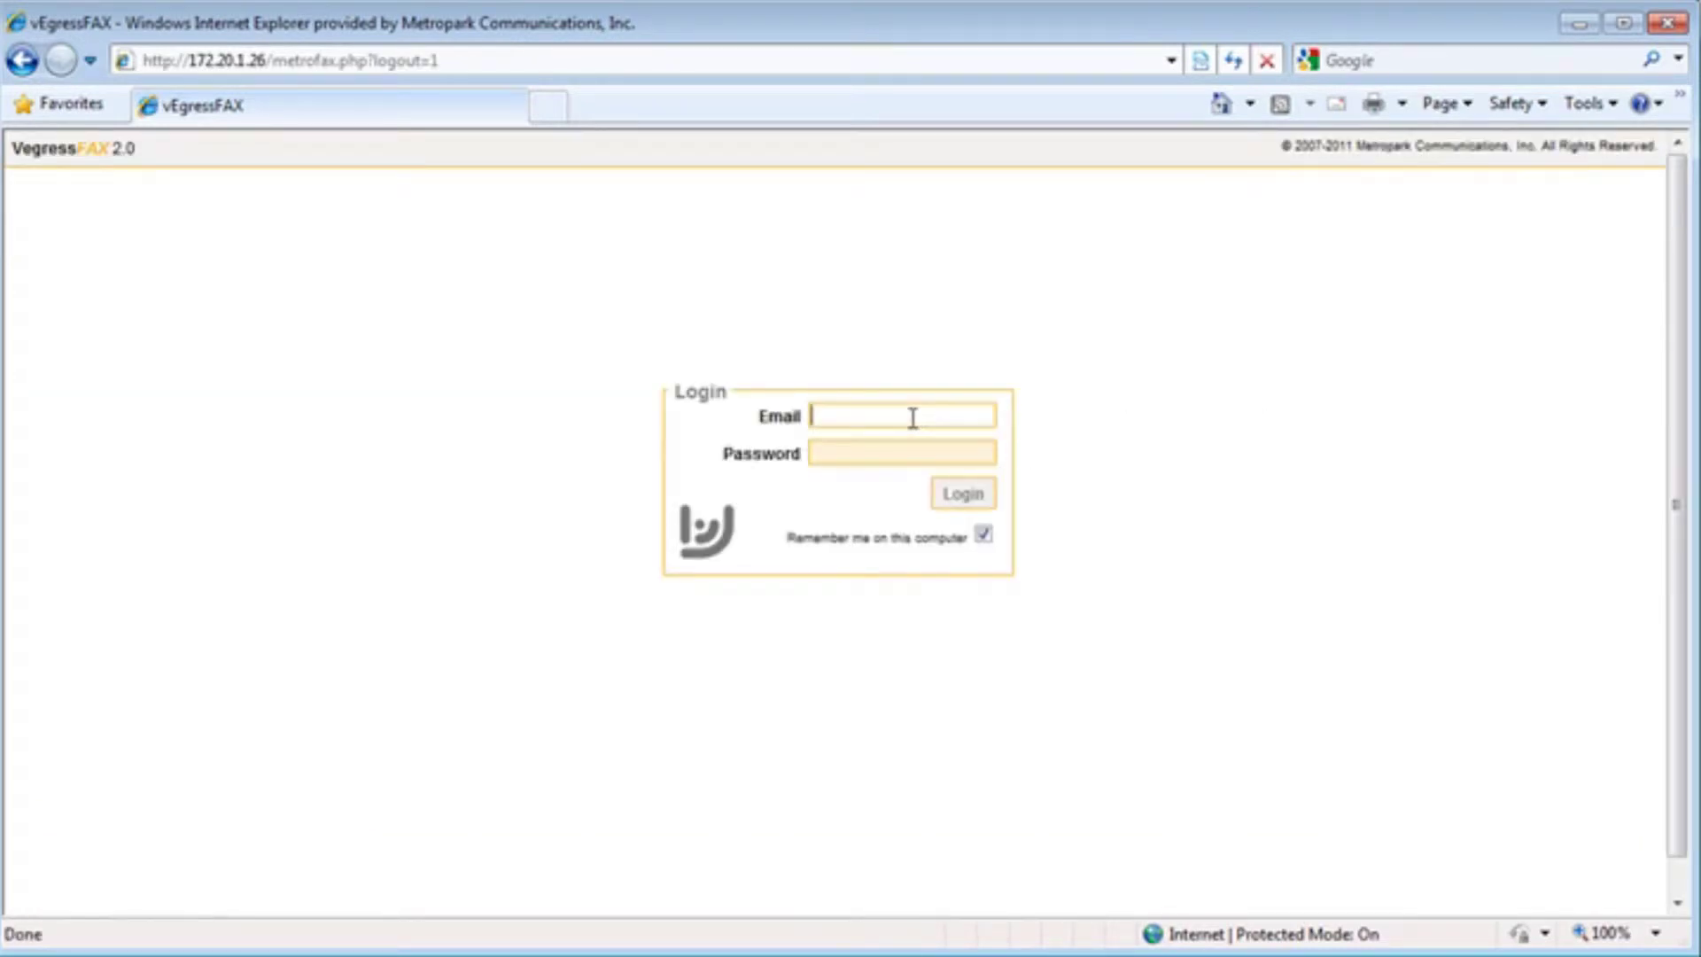
key("ctrl+v")
left_click(887, 456)
type("*******")
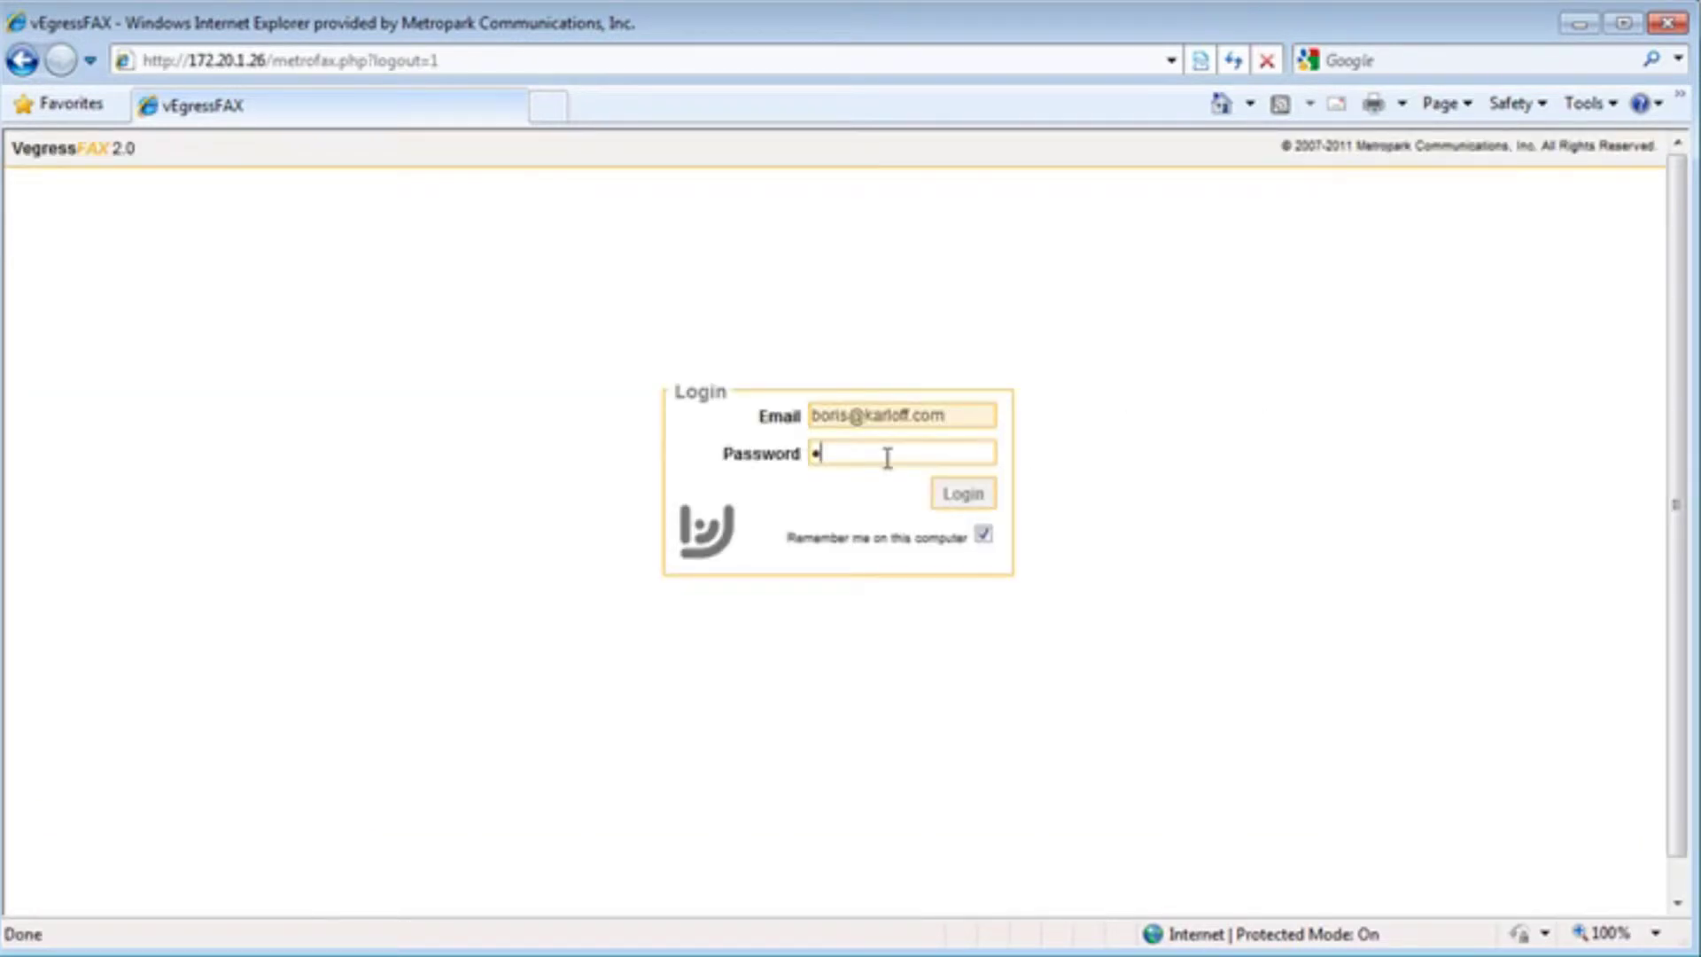
type("*")
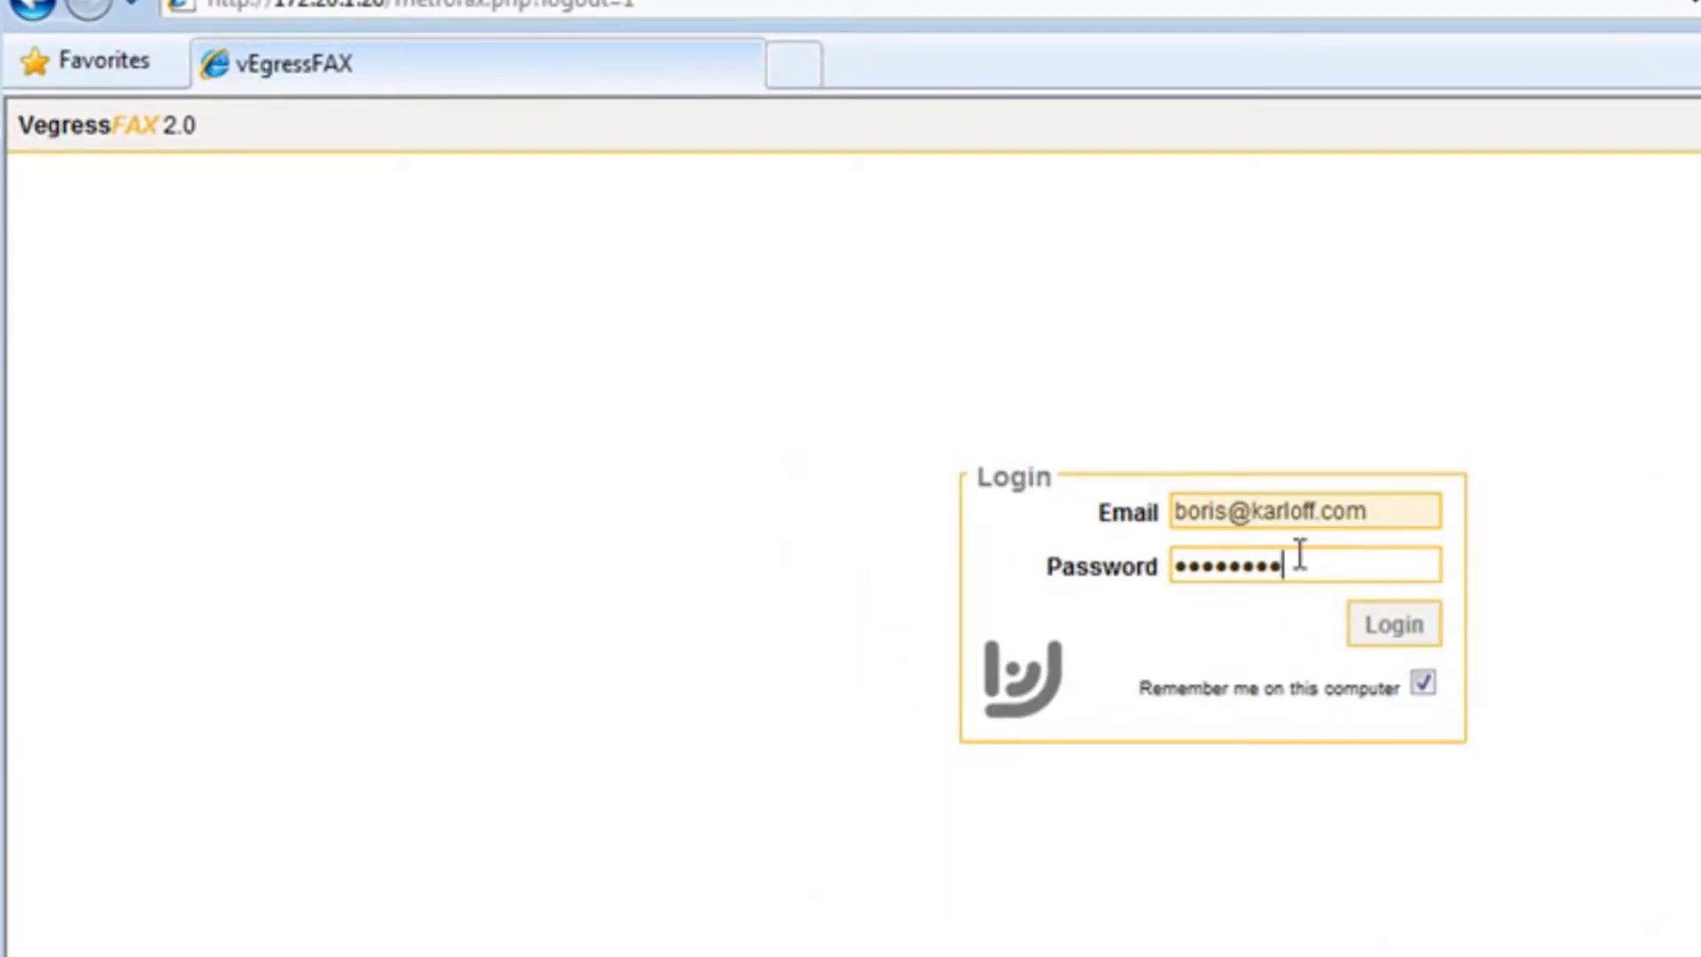
left_click(1379, 622)
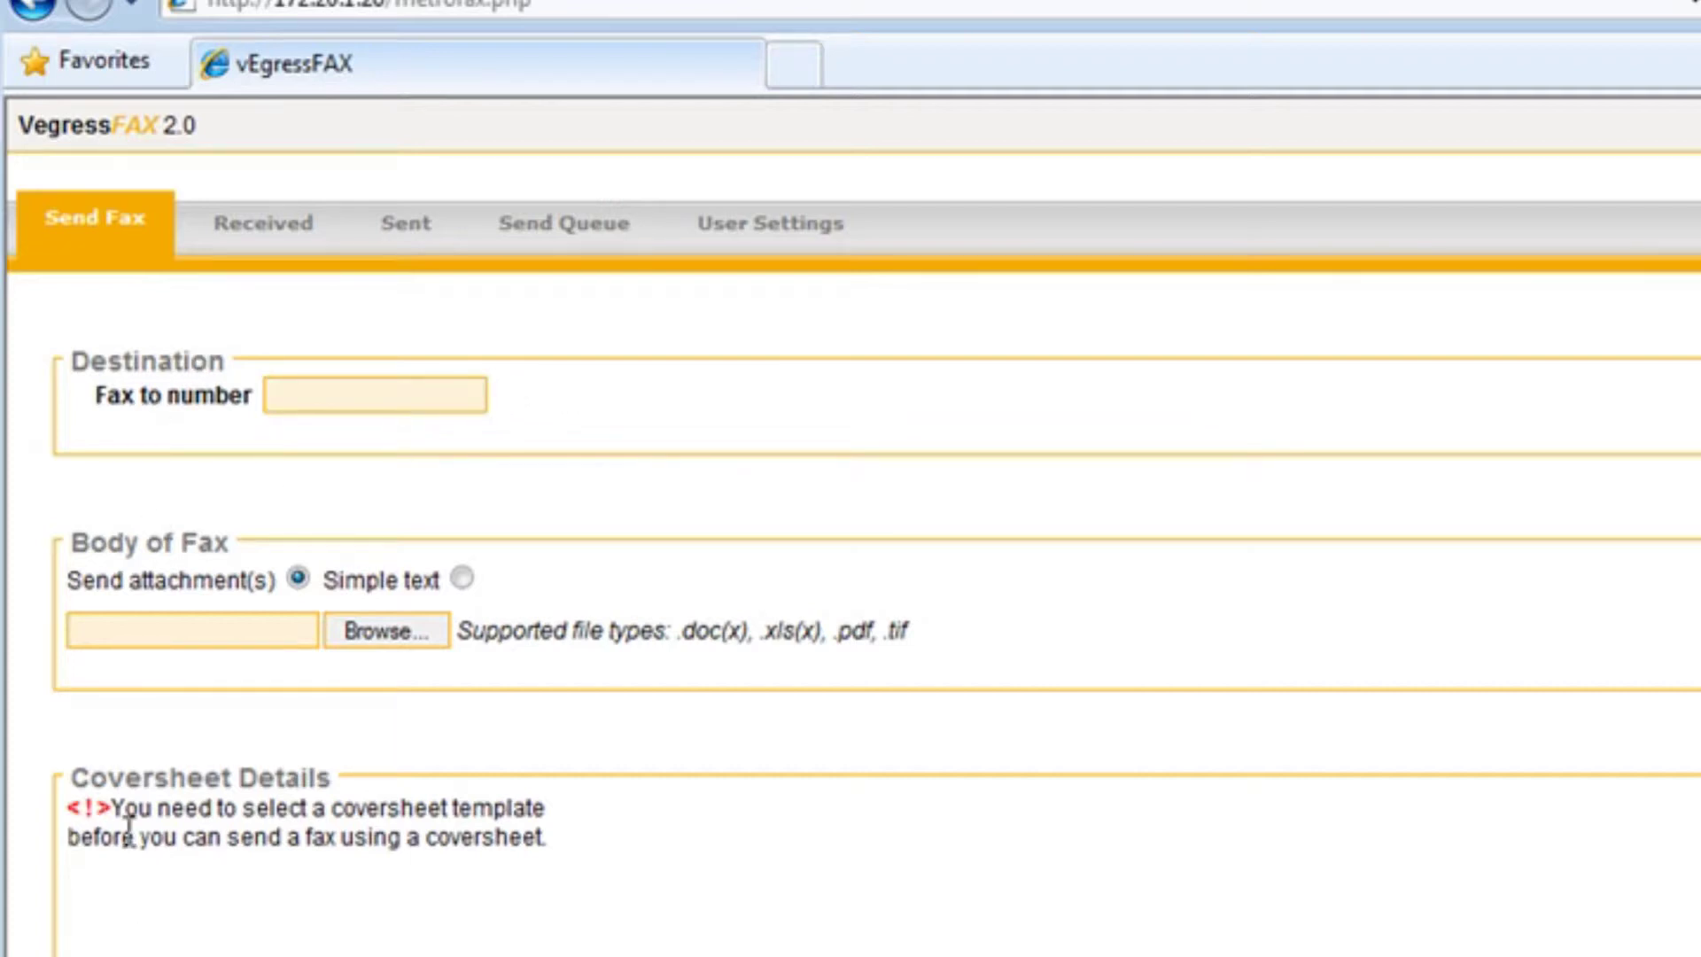
Highlight the coversheet template warning text on the page
left_click_drag(154, 808, 477, 820)
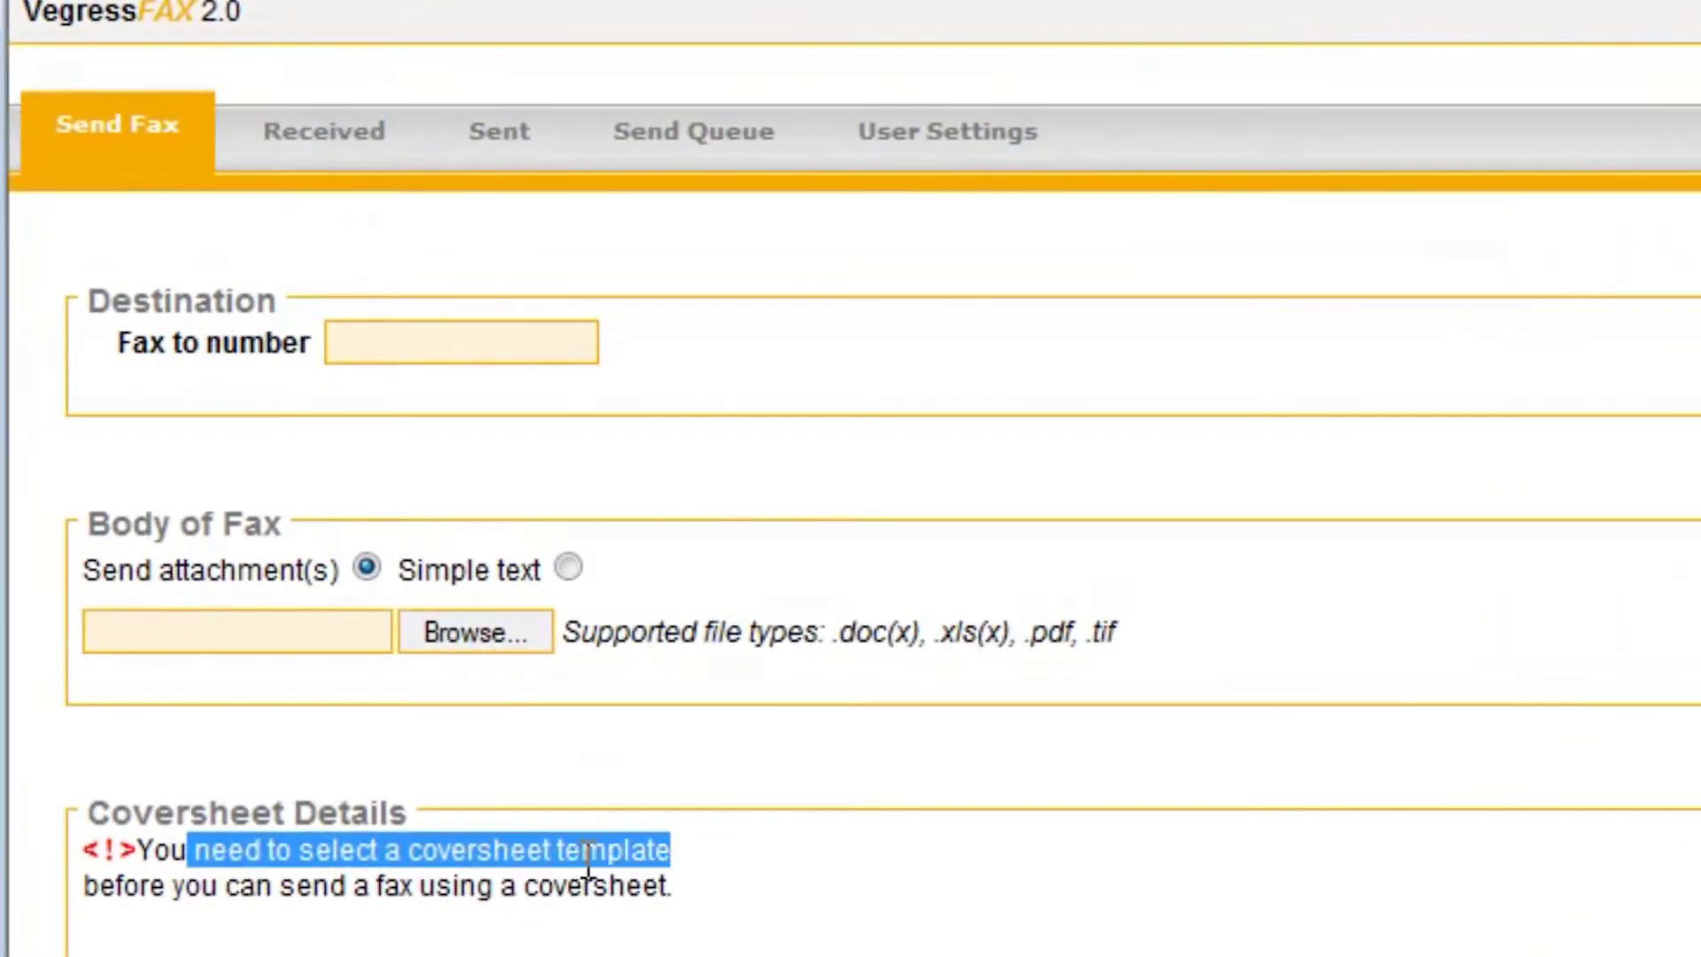
left_click(672, 869)
left_click_drag(177, 889, 688, 900)
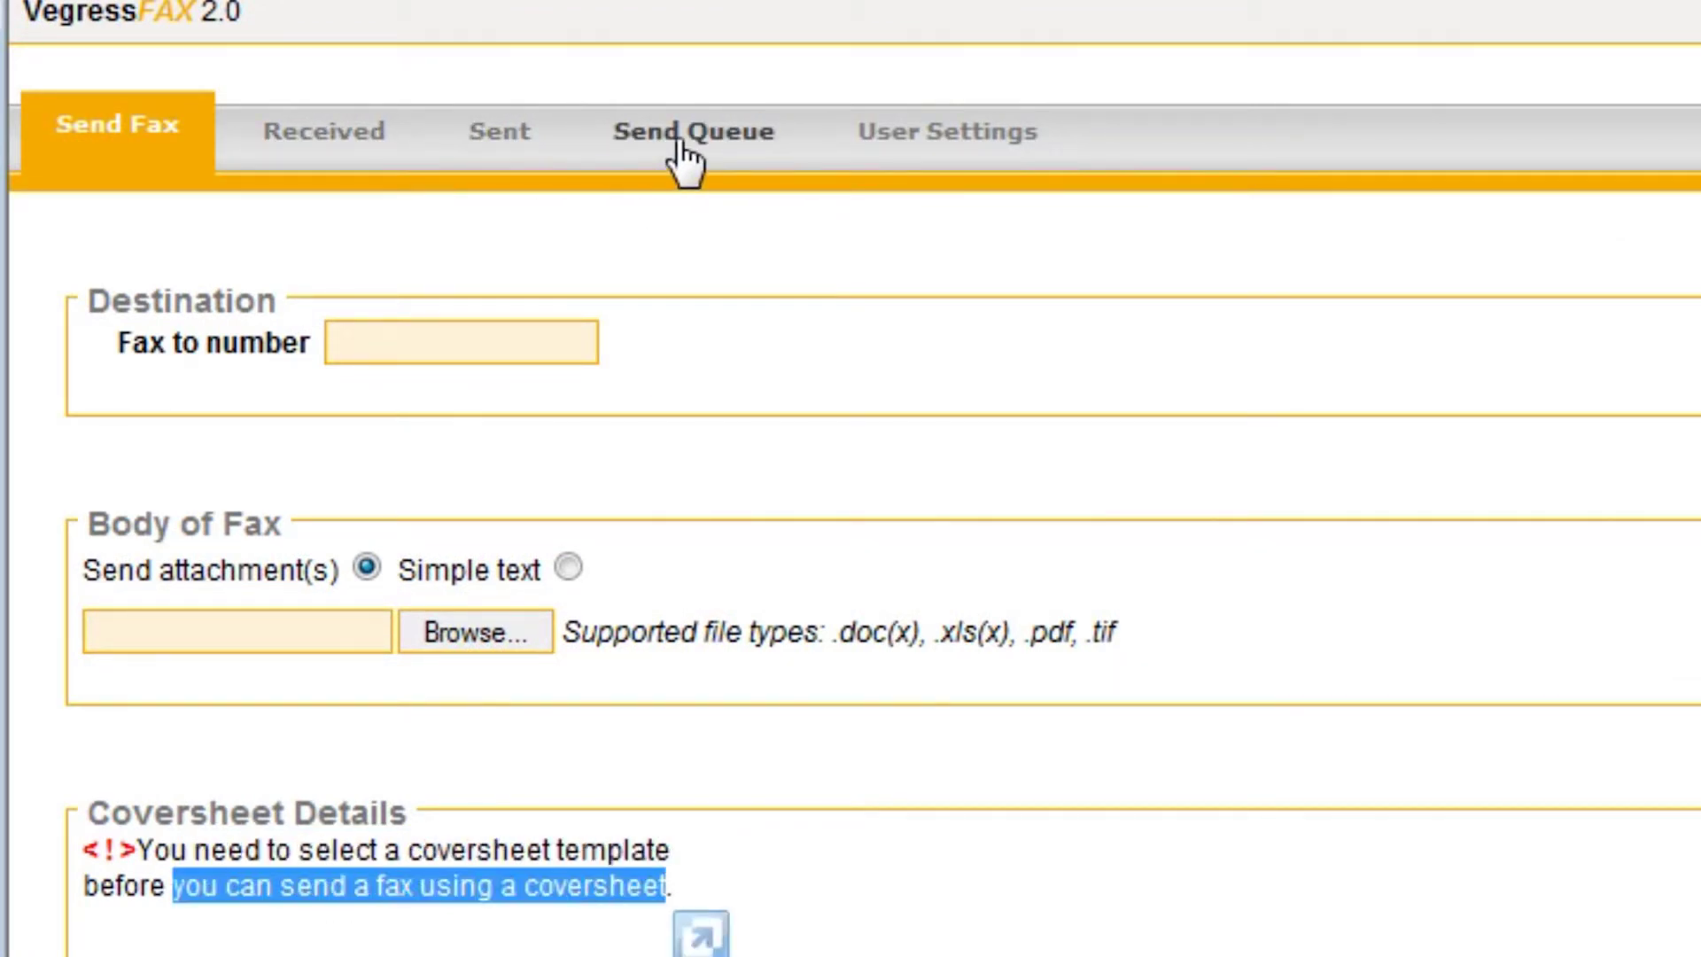
In User Settings, choose the Elegant cover sheet template and apply it
left_click(947, 131)
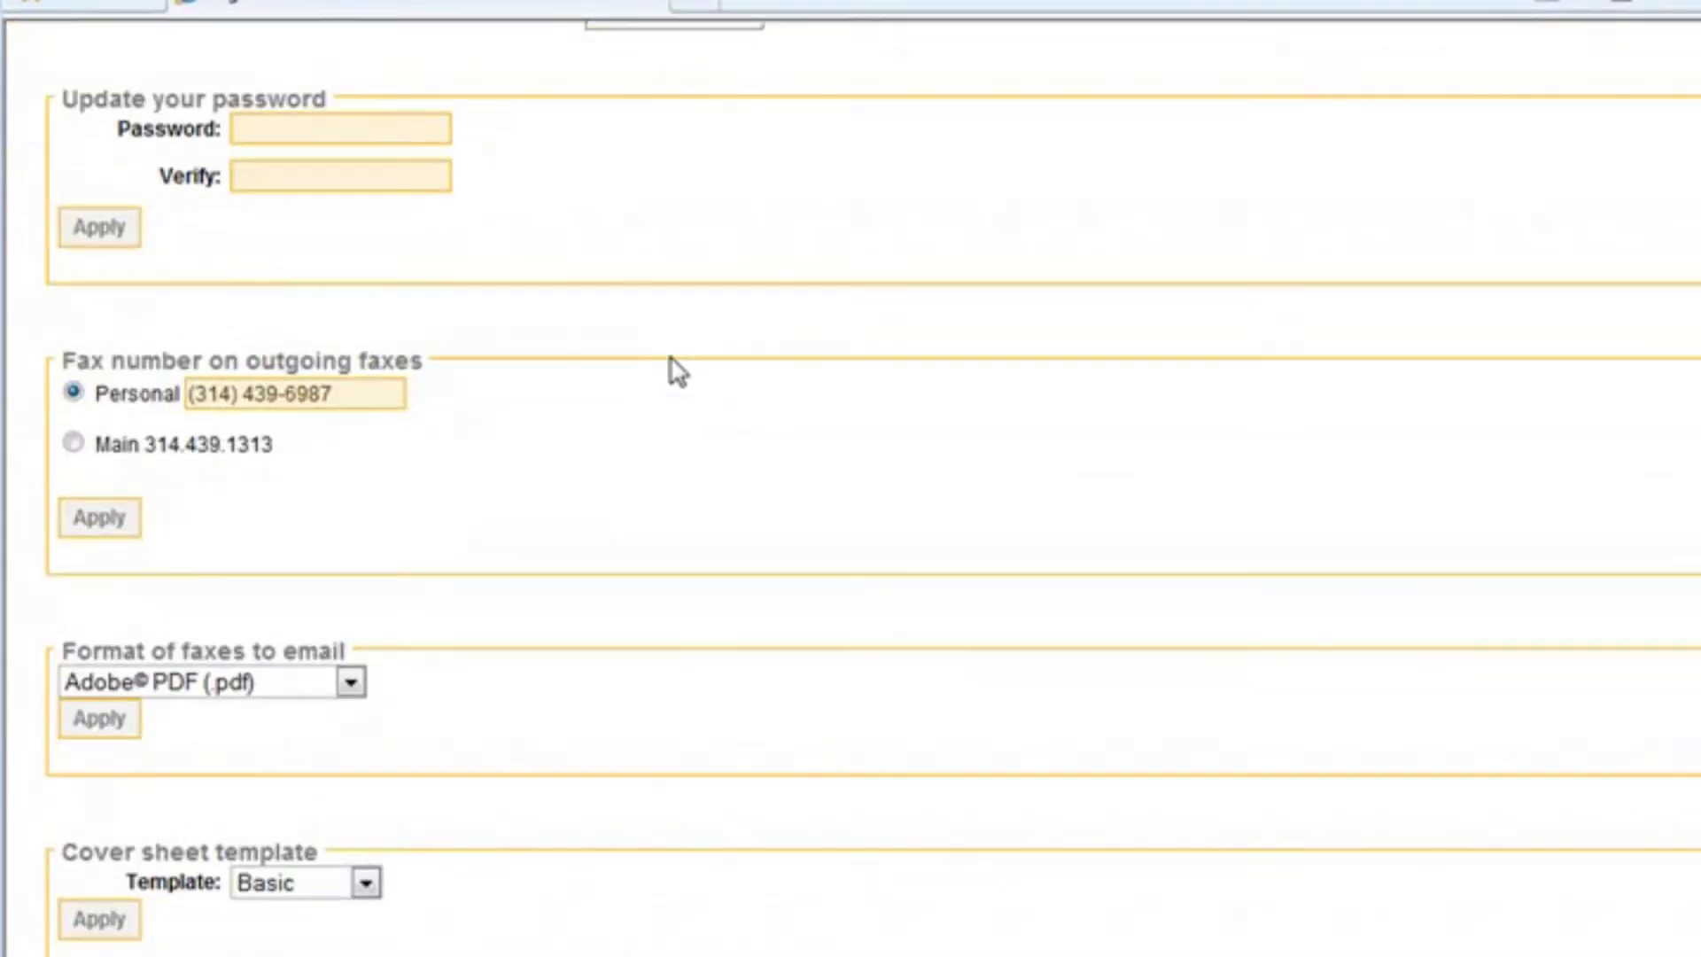
left_click(366, 884)
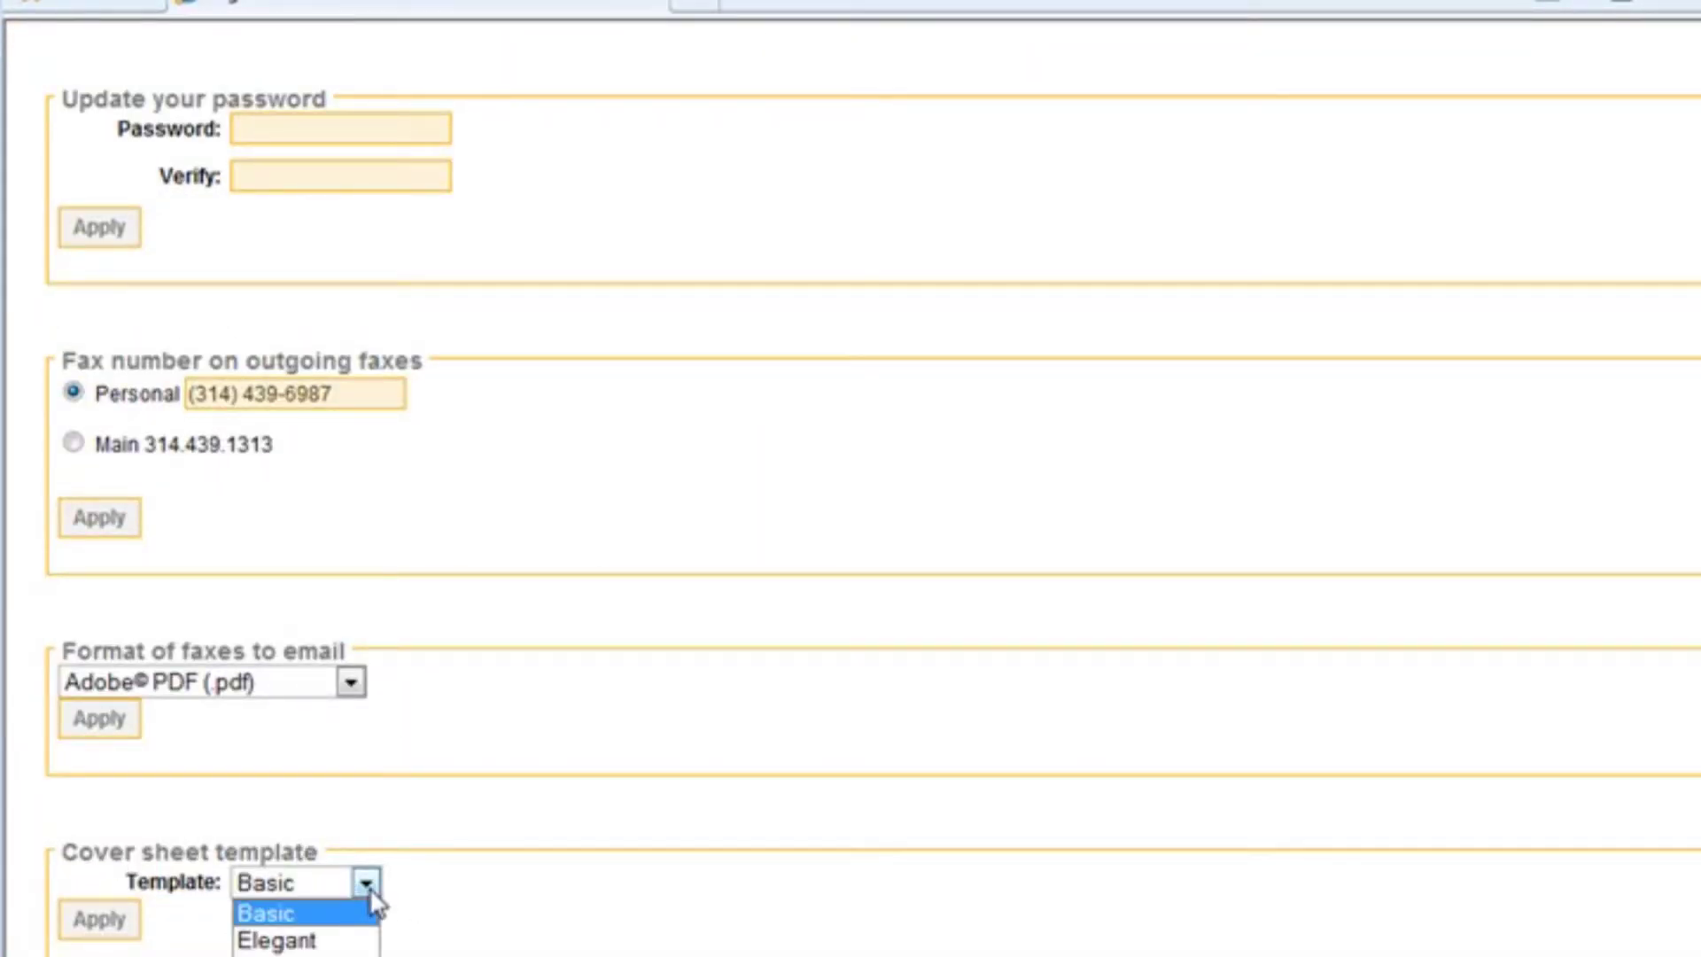
left_click(367, 942)
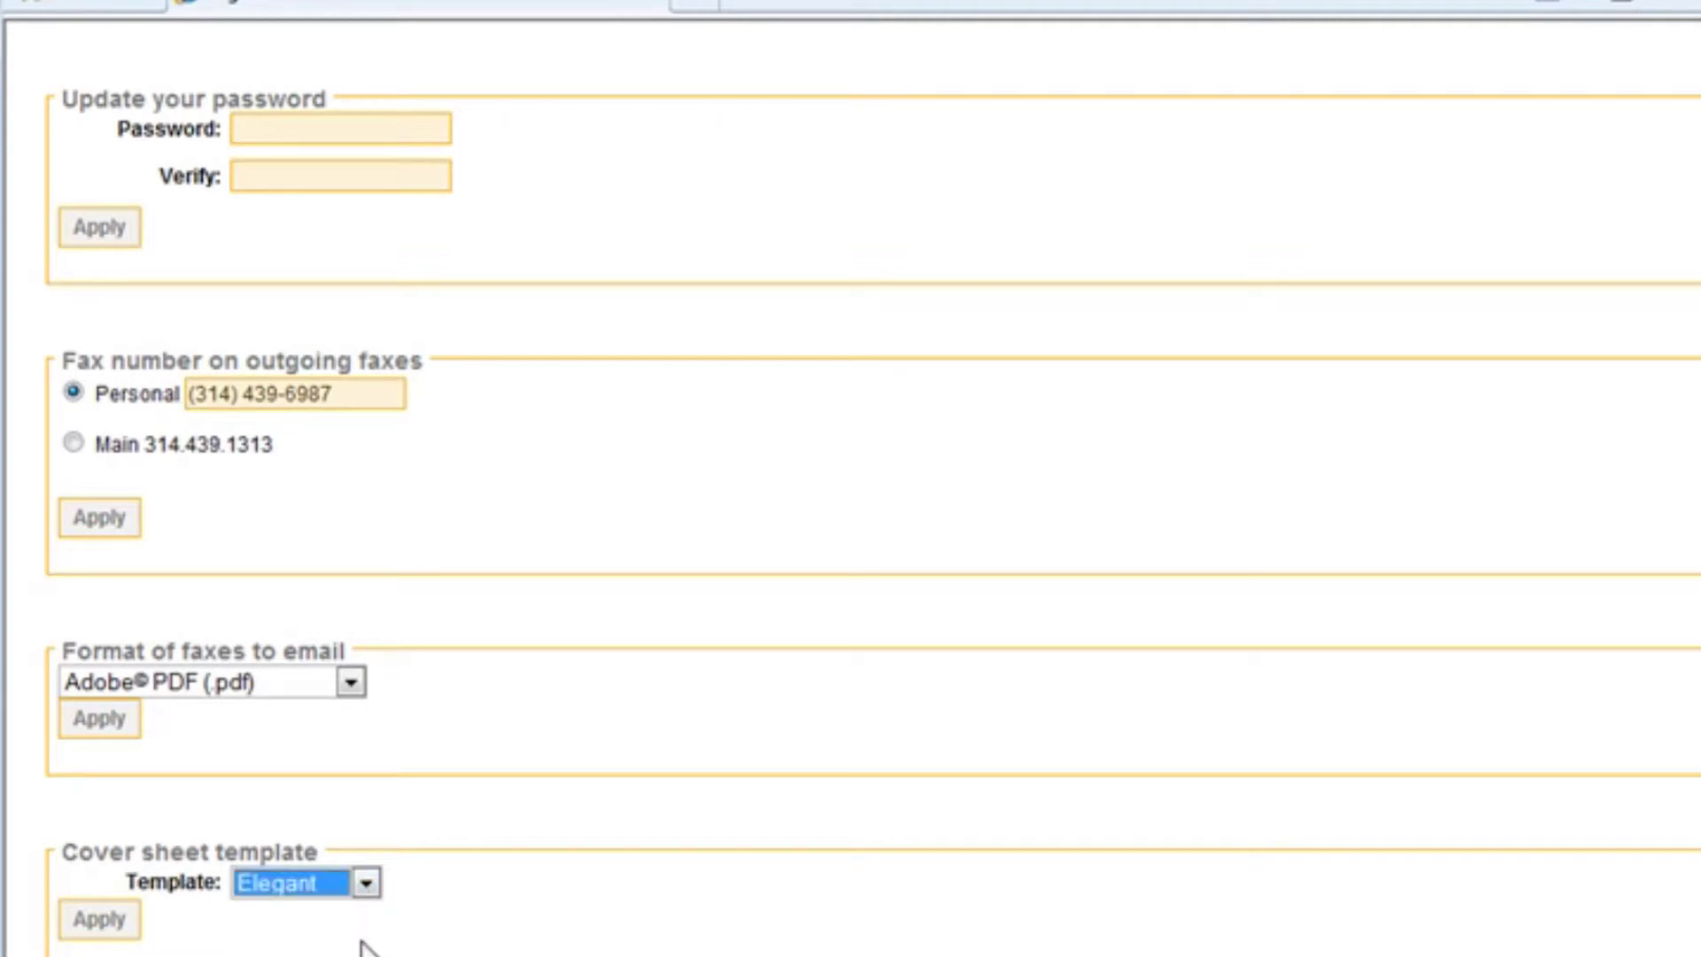
left_click(97, 921)
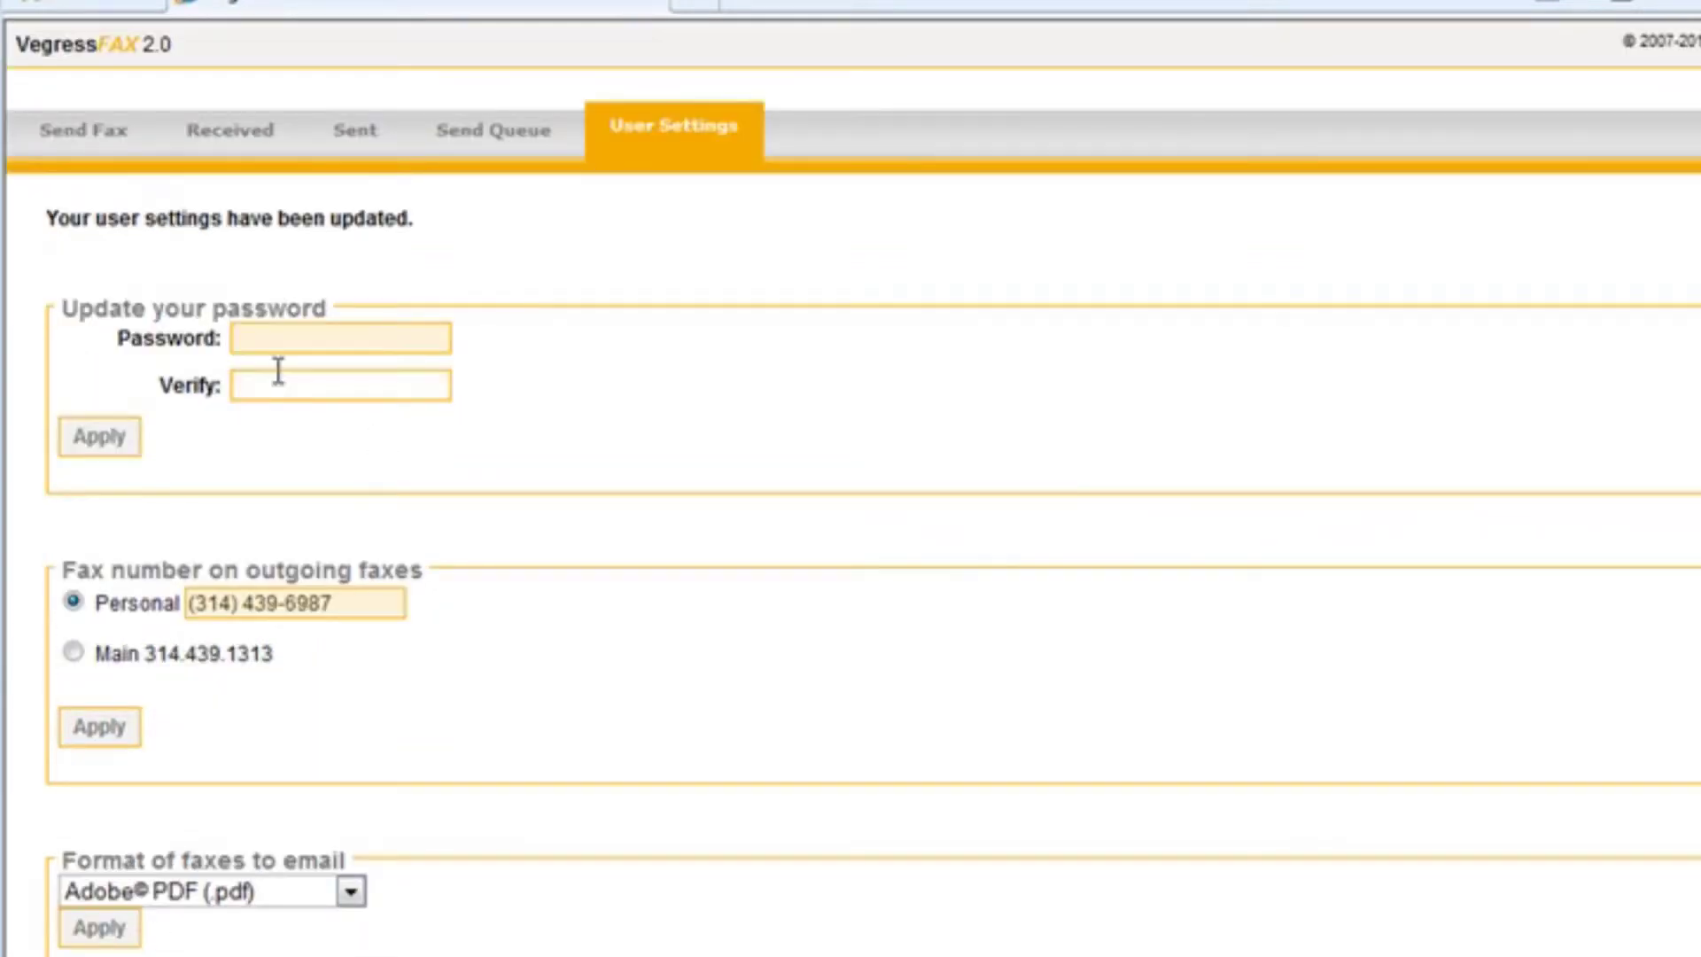
left_click_drag(49, 218, 418, 218)
left_click(577, 228)
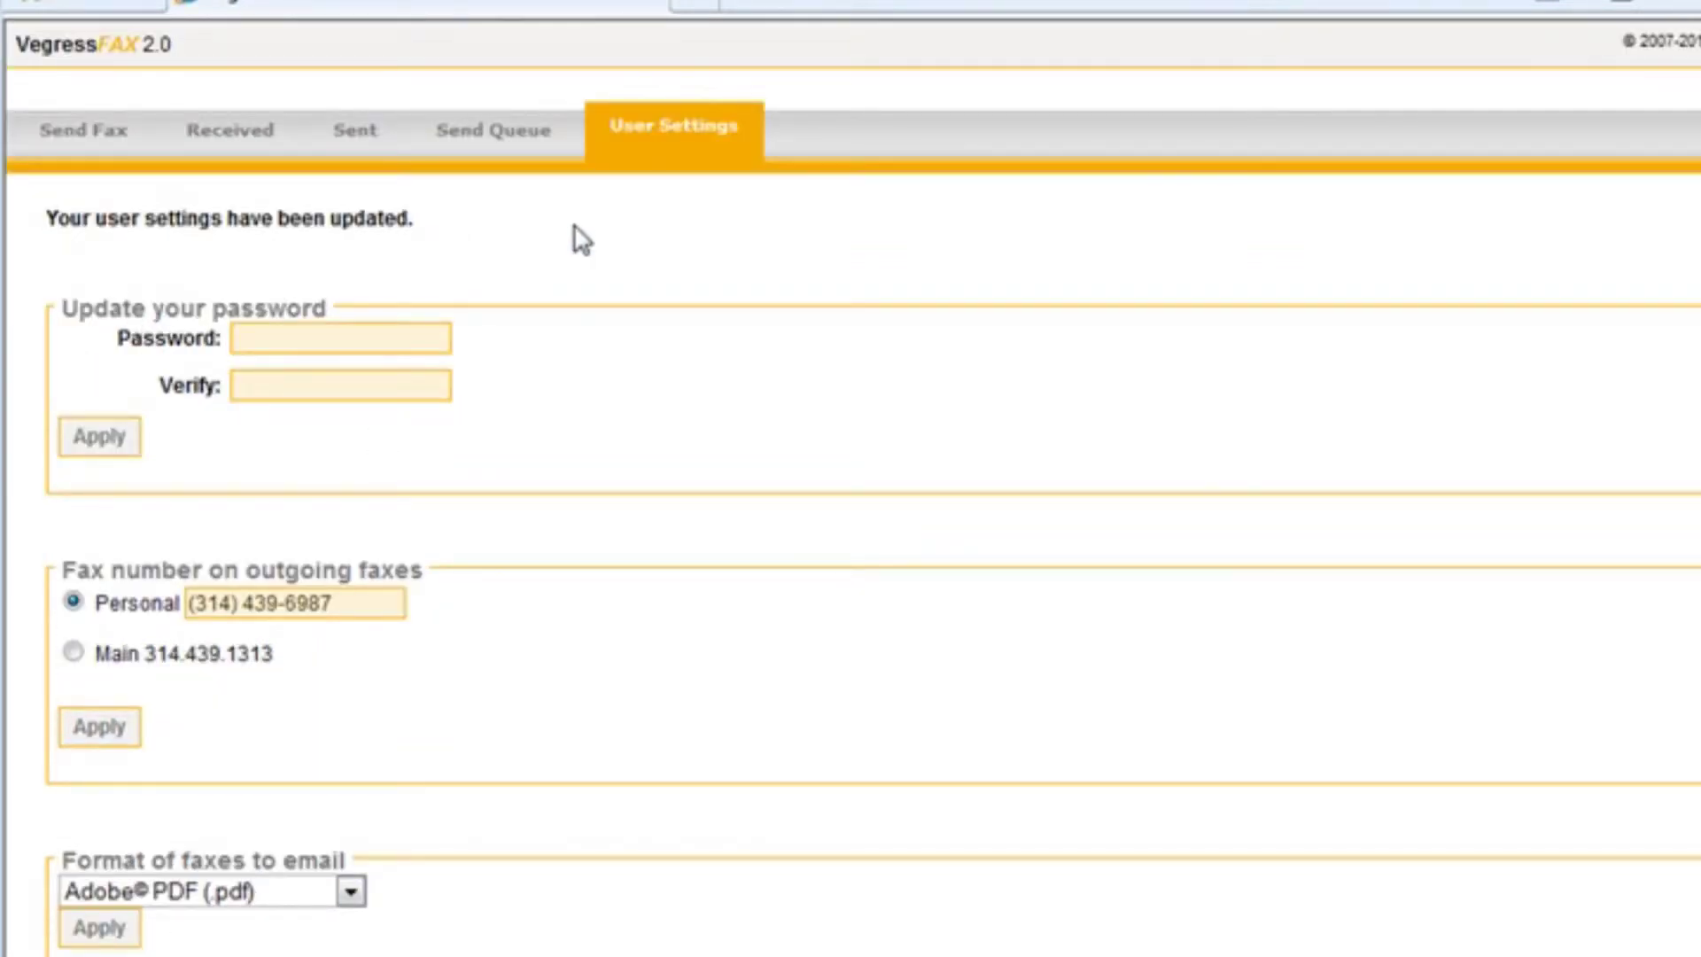
left_click(303, 345)
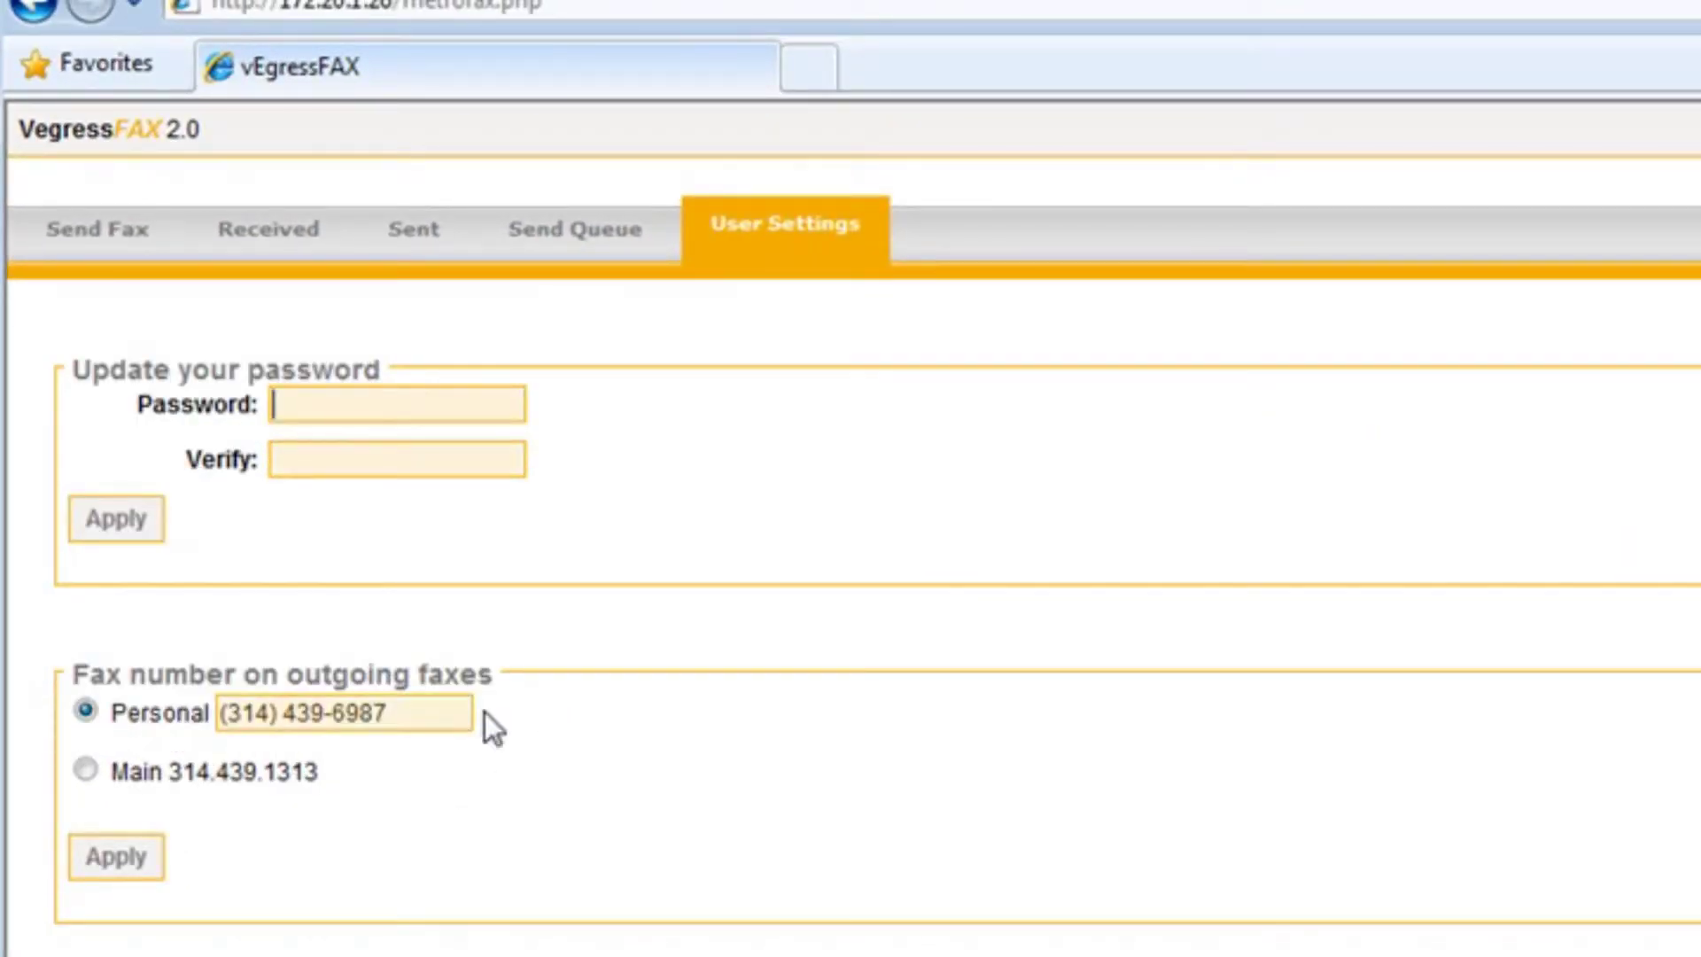
Briefly switch outgoing faxes to the main fax number and highlight it
left_click_drag(395, 713, 315, 722)
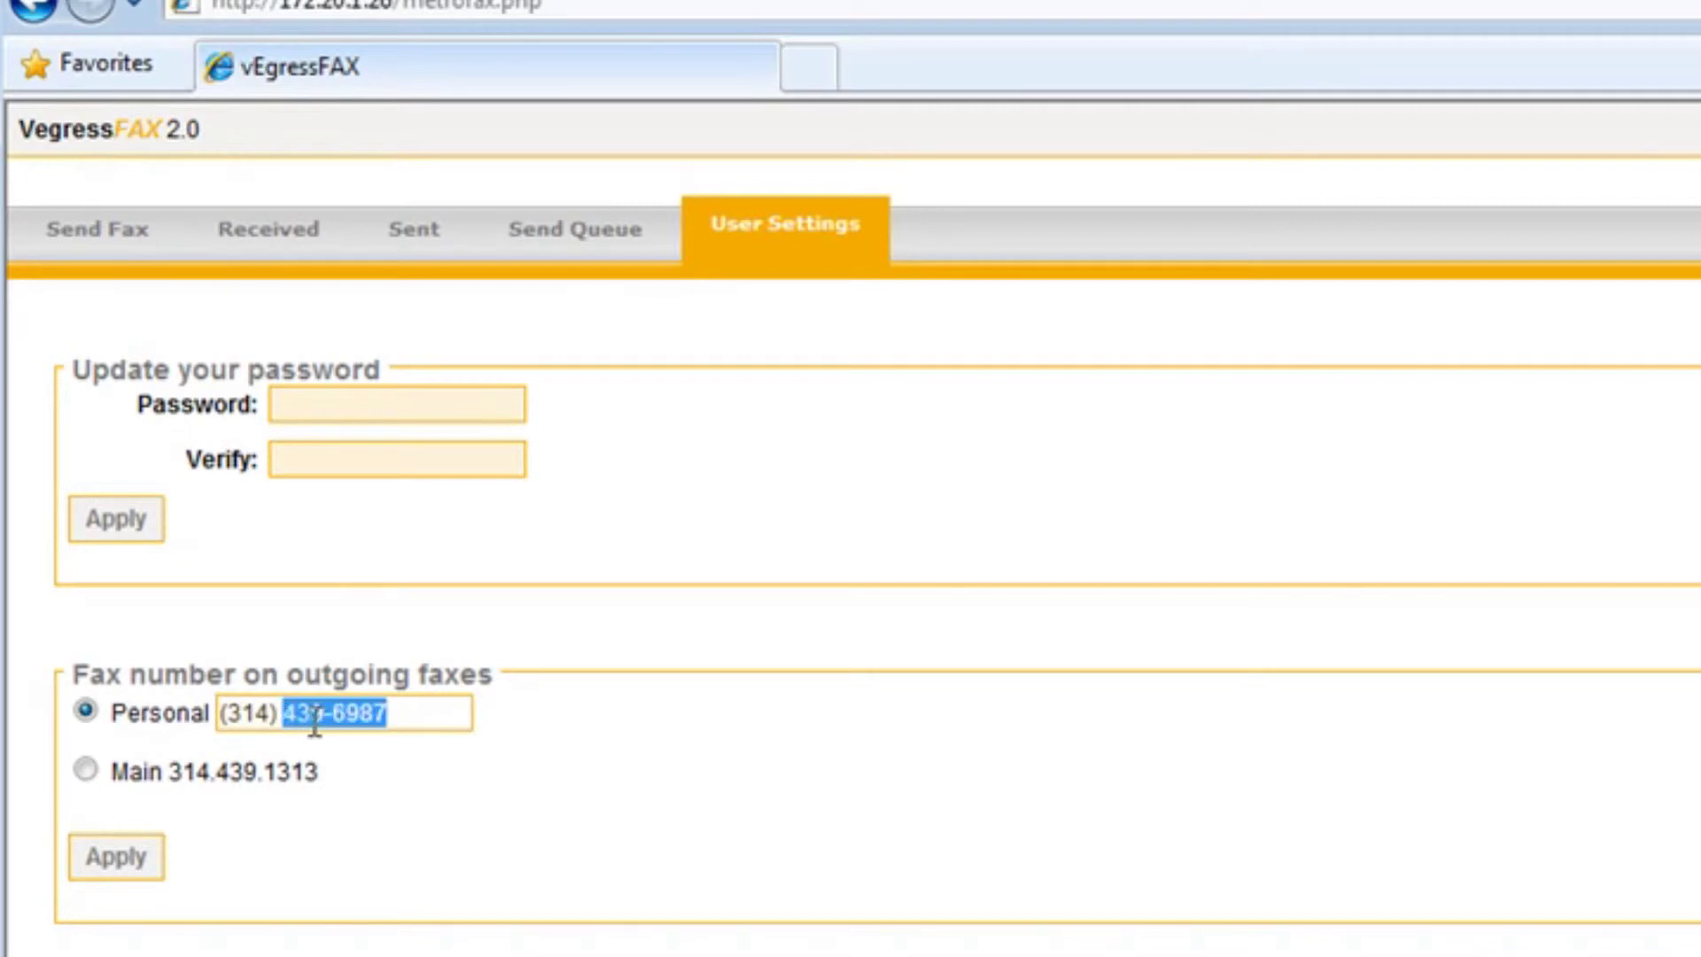
left_click(96, 773)
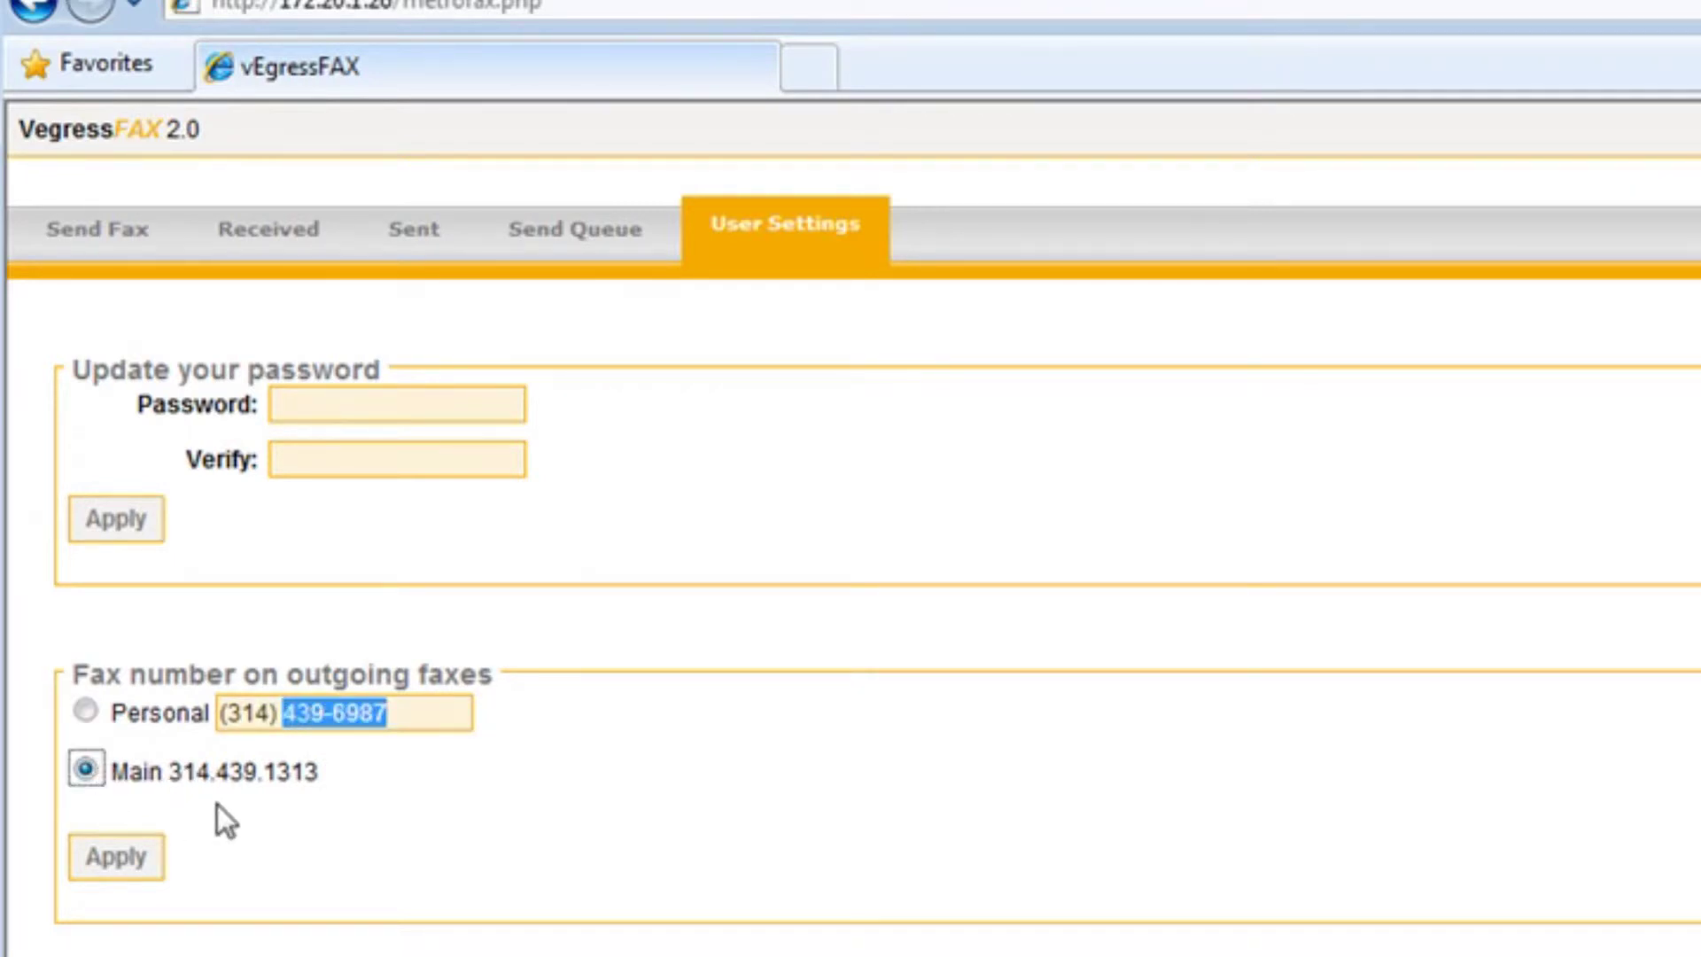
left_click_drag(169, 772, 323, 771)
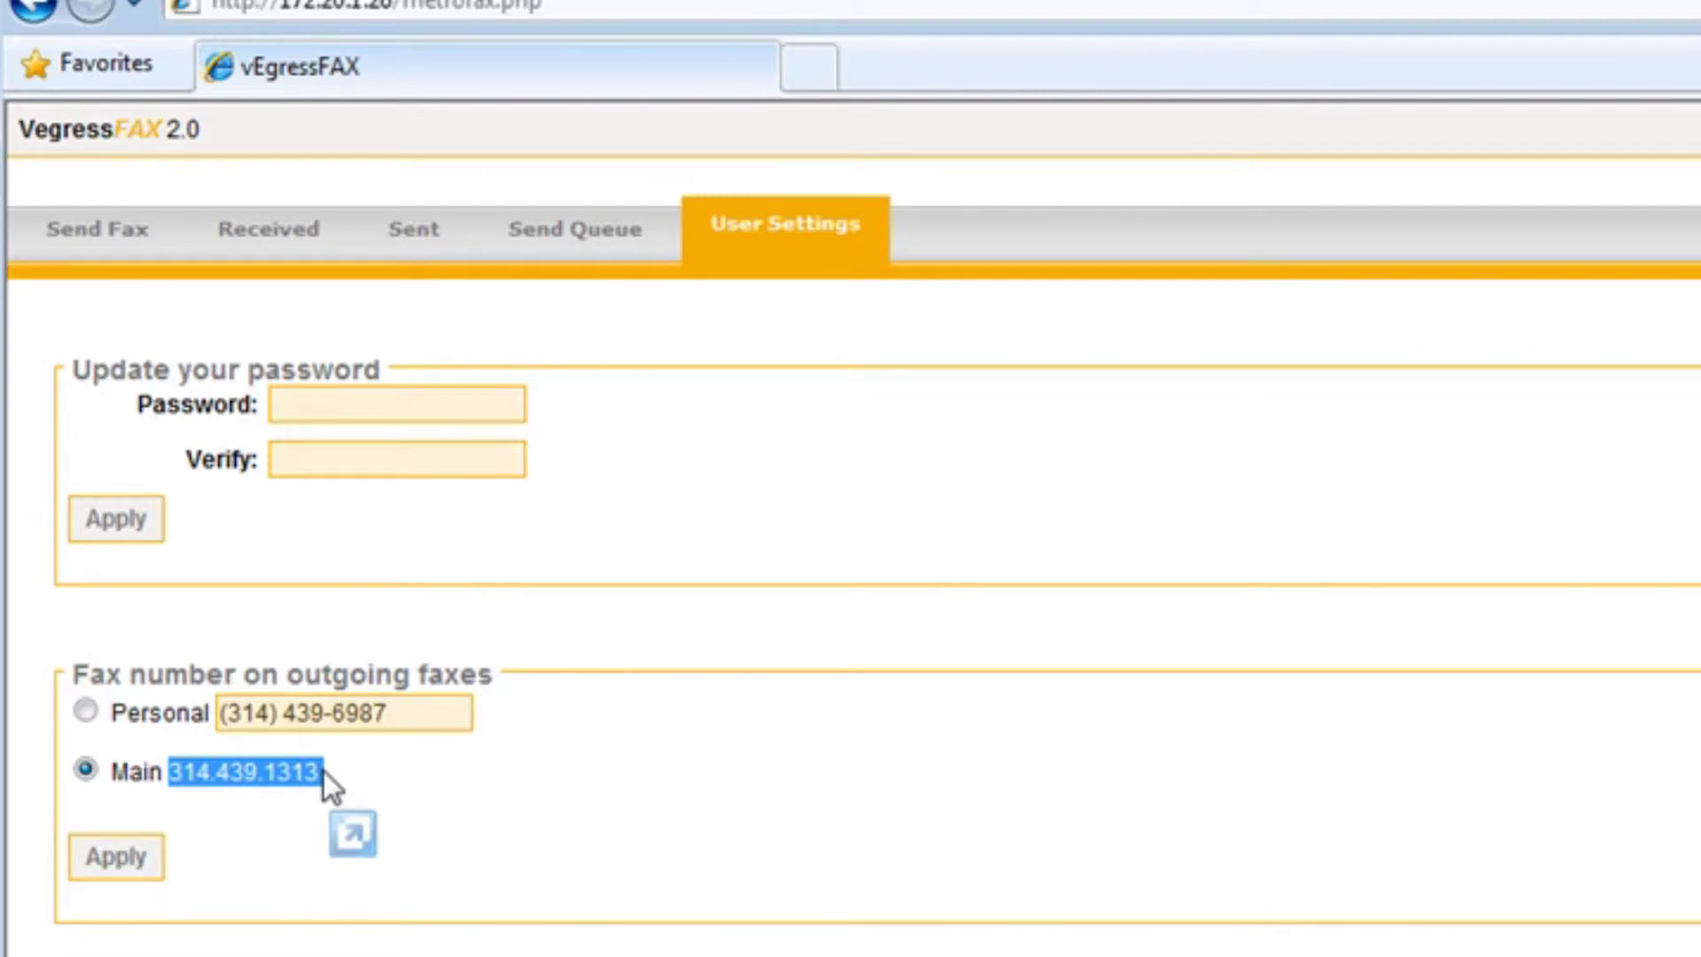
Return to the personal fax number, retype its digits with a hyphen, and apply
left_click(85, 711)
left_click_drag(431, 714, 282, 719)
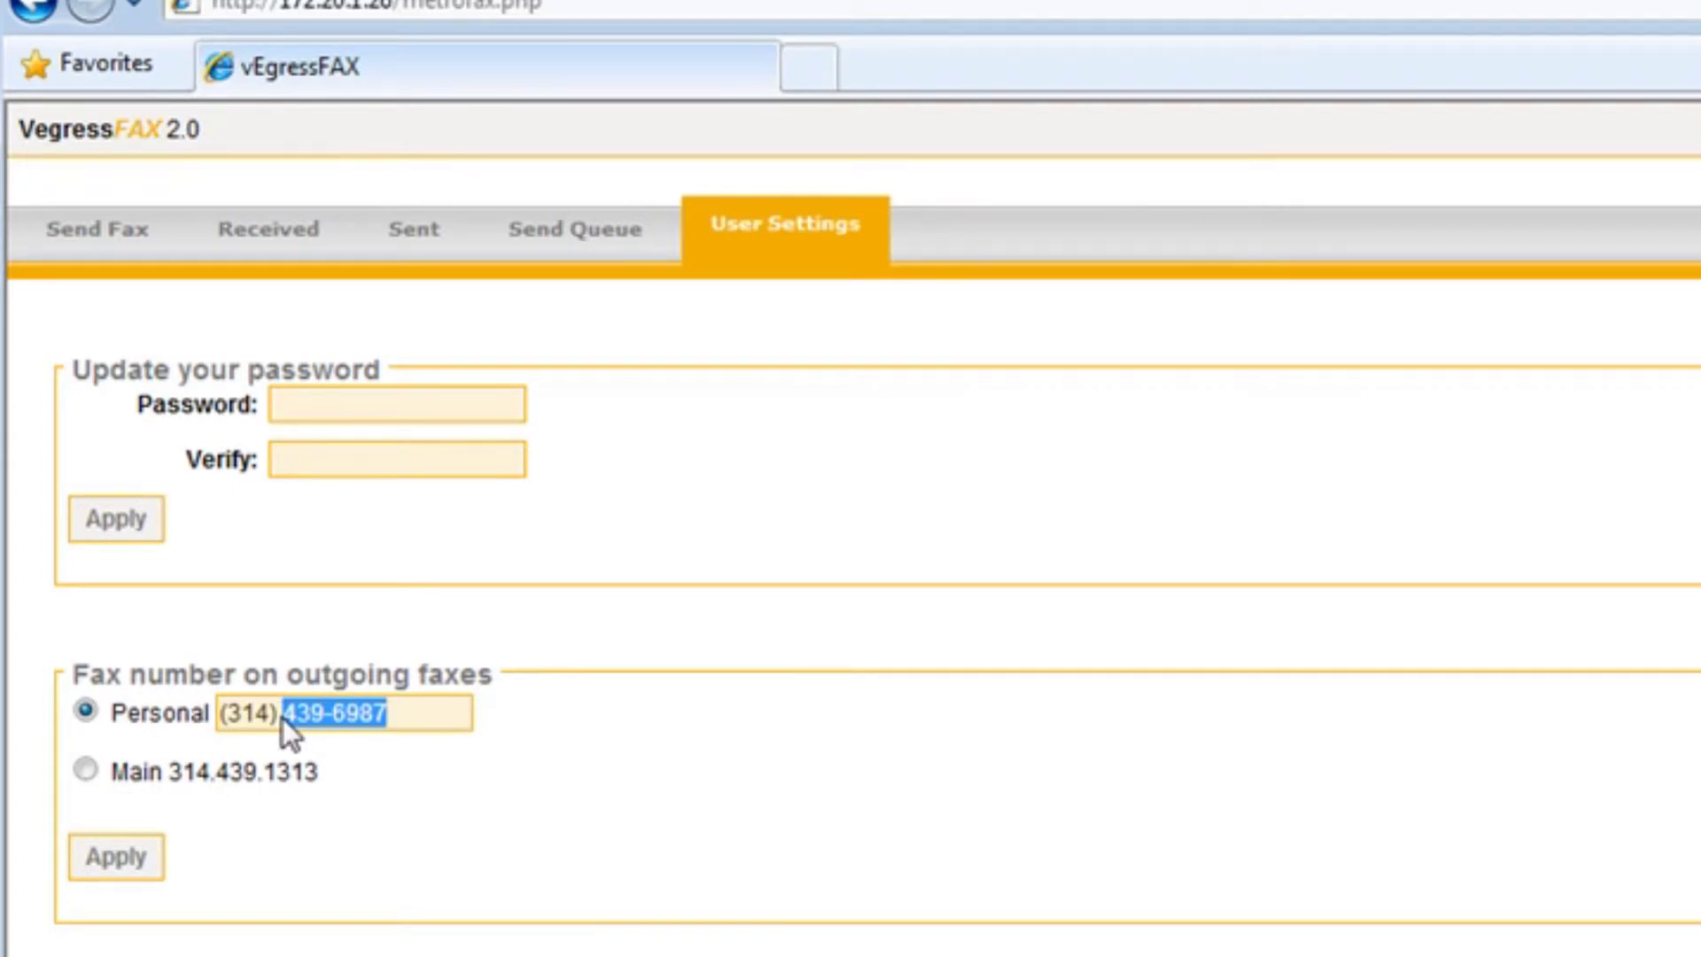
type("4856987")
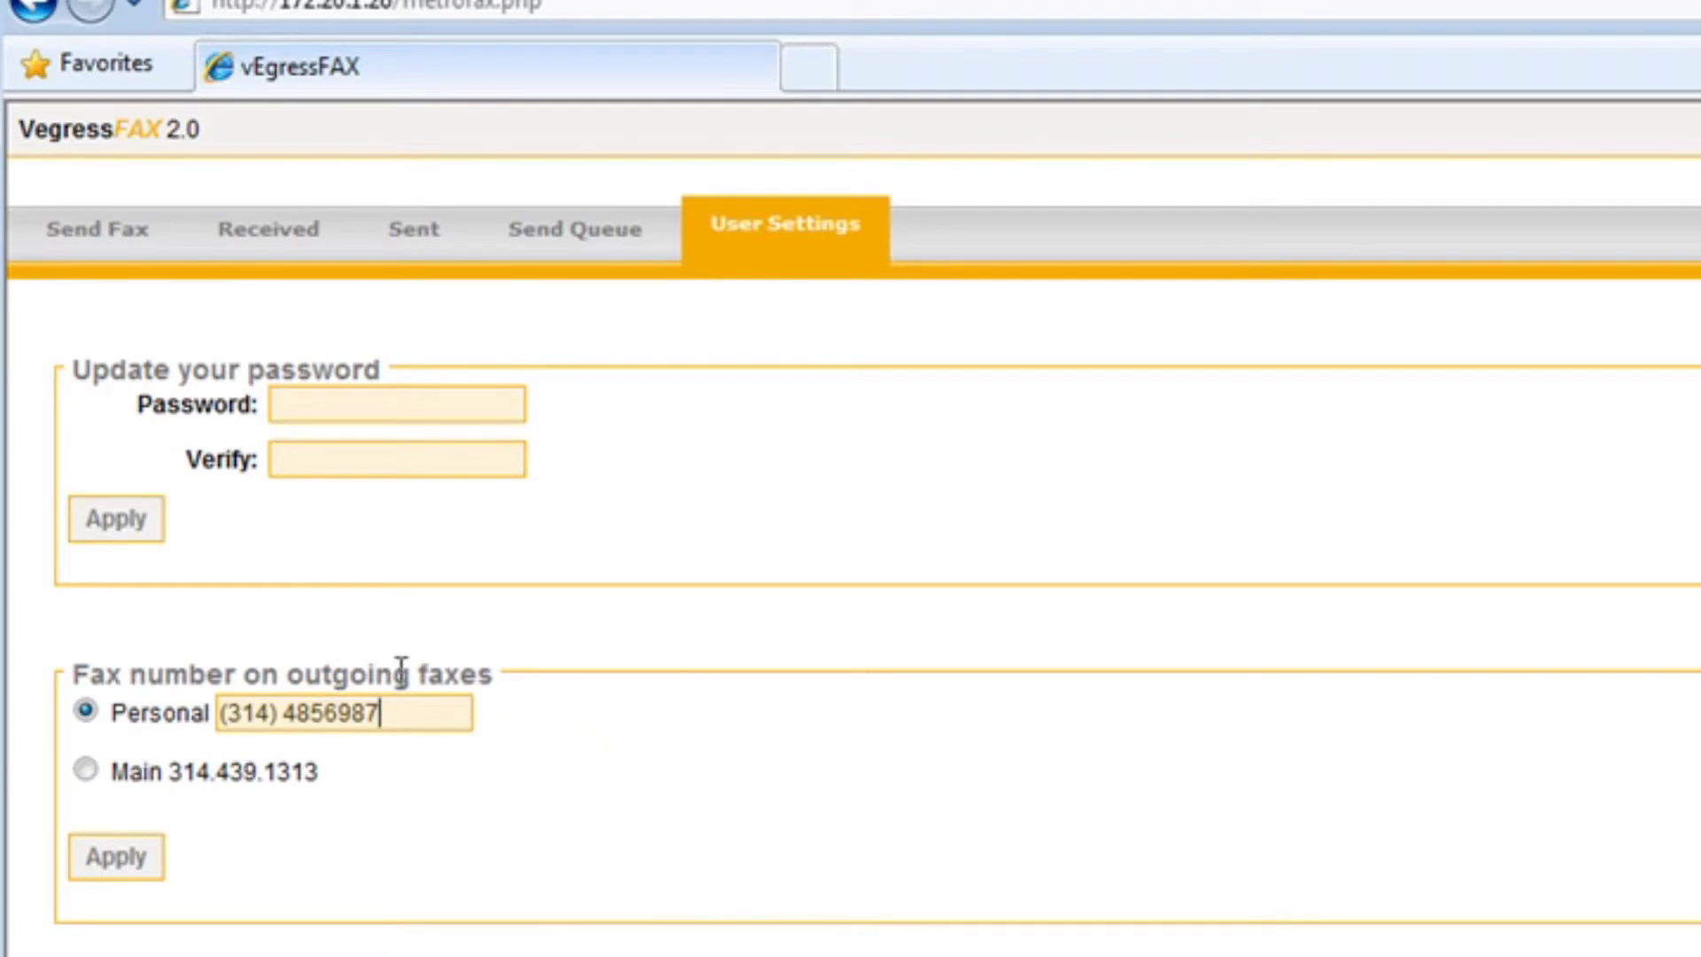
left_click(311, 714)
key("Right")
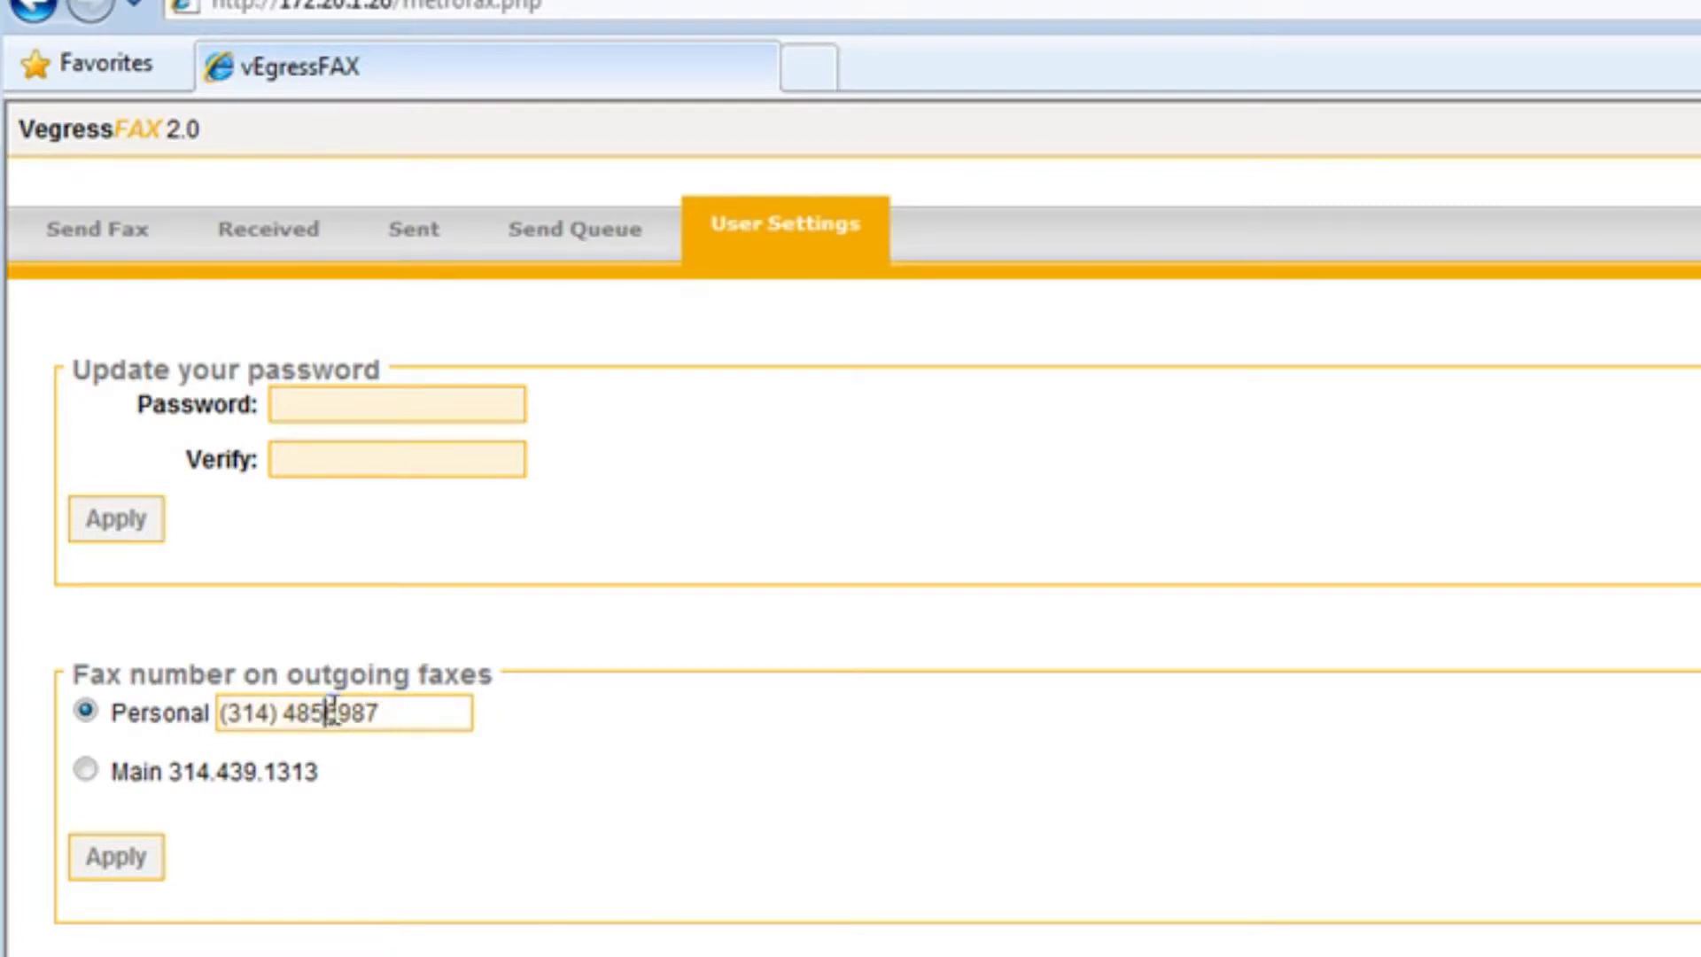
type("-")
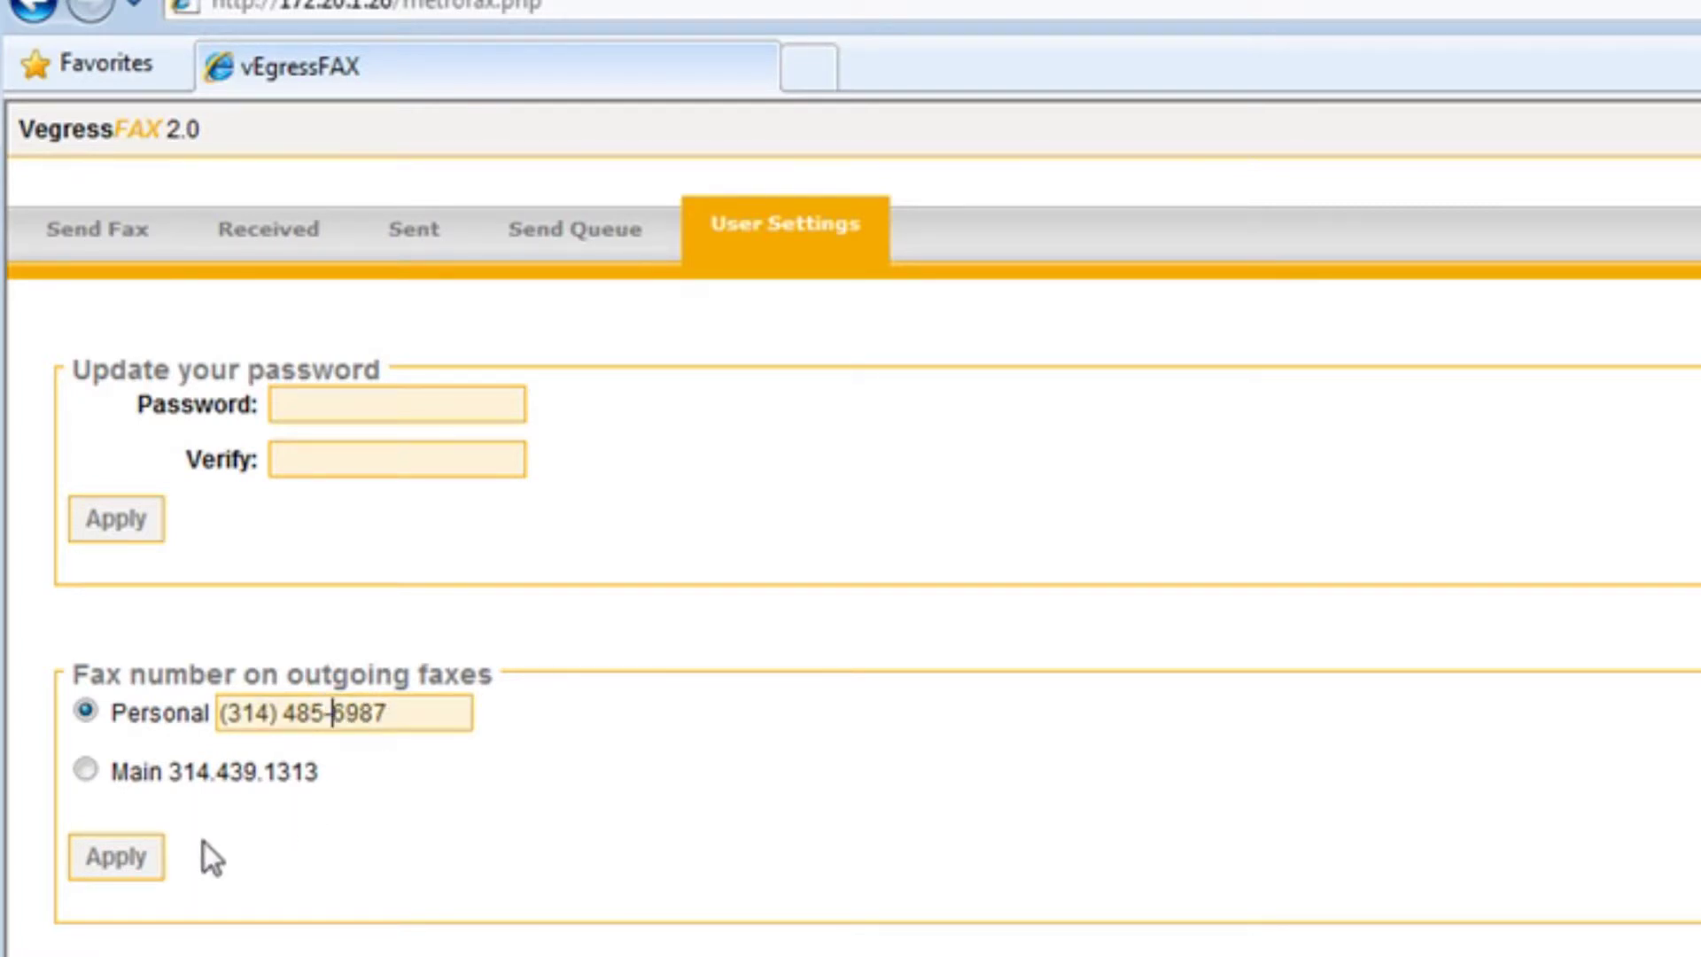
left_click(132, 864)
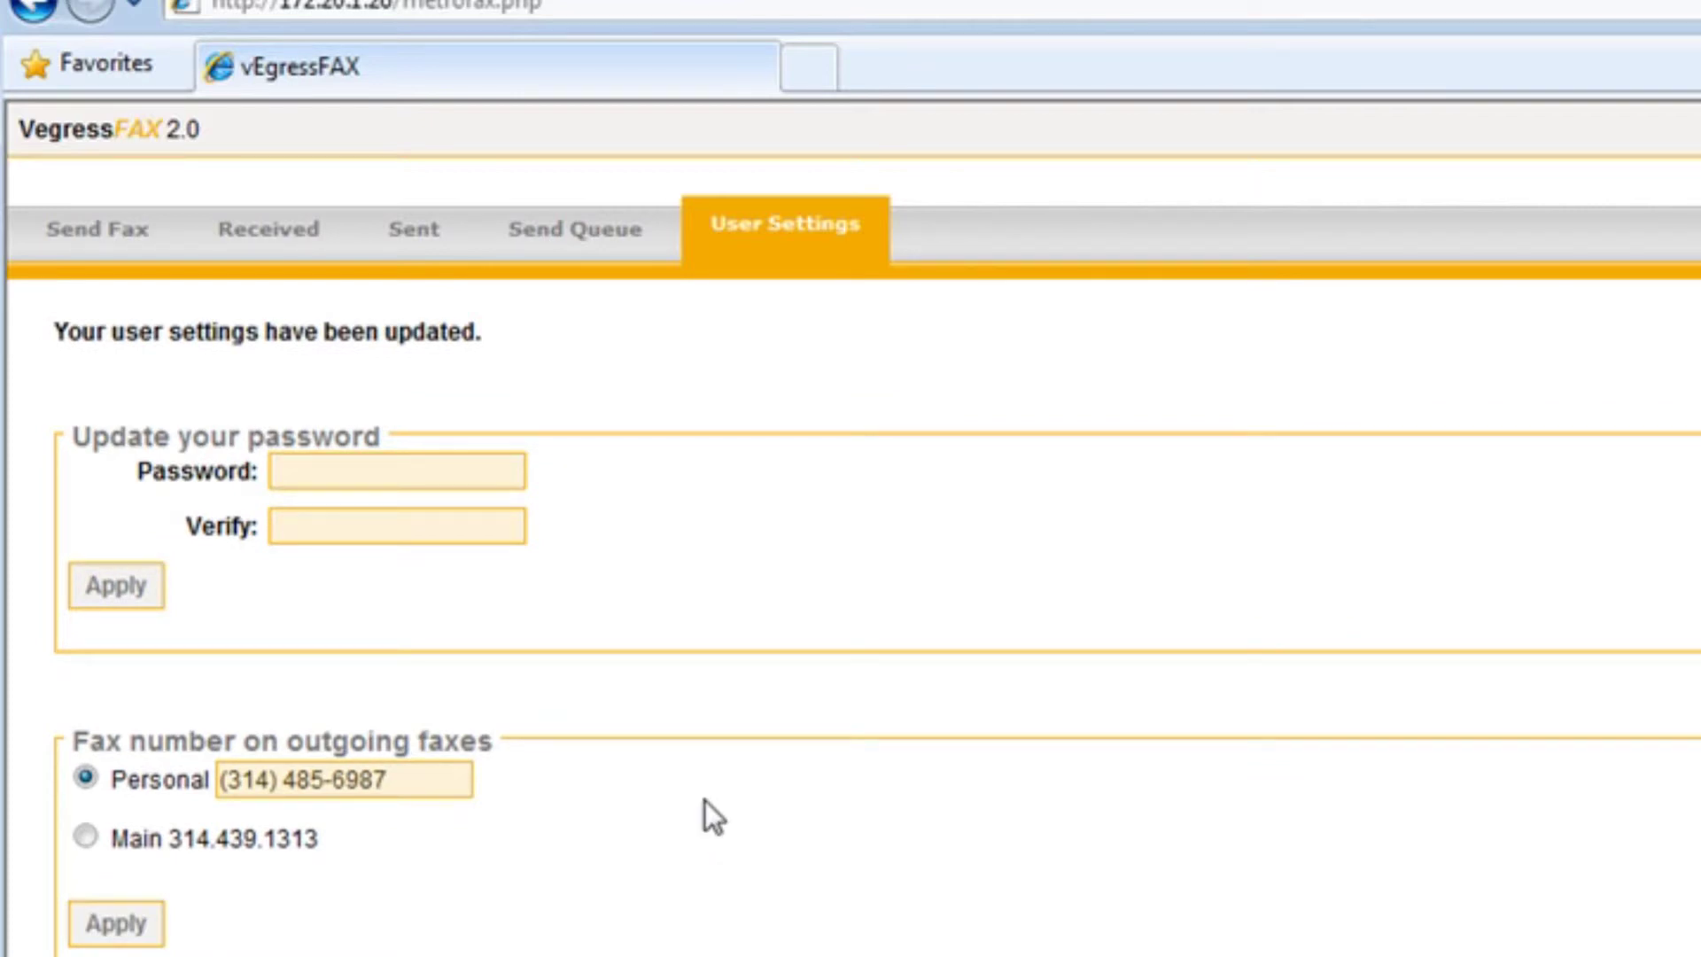
Keep Adobe PDF as the emailed fax format
scroll(705, 801, "down", 2)
left_click(409, 914)
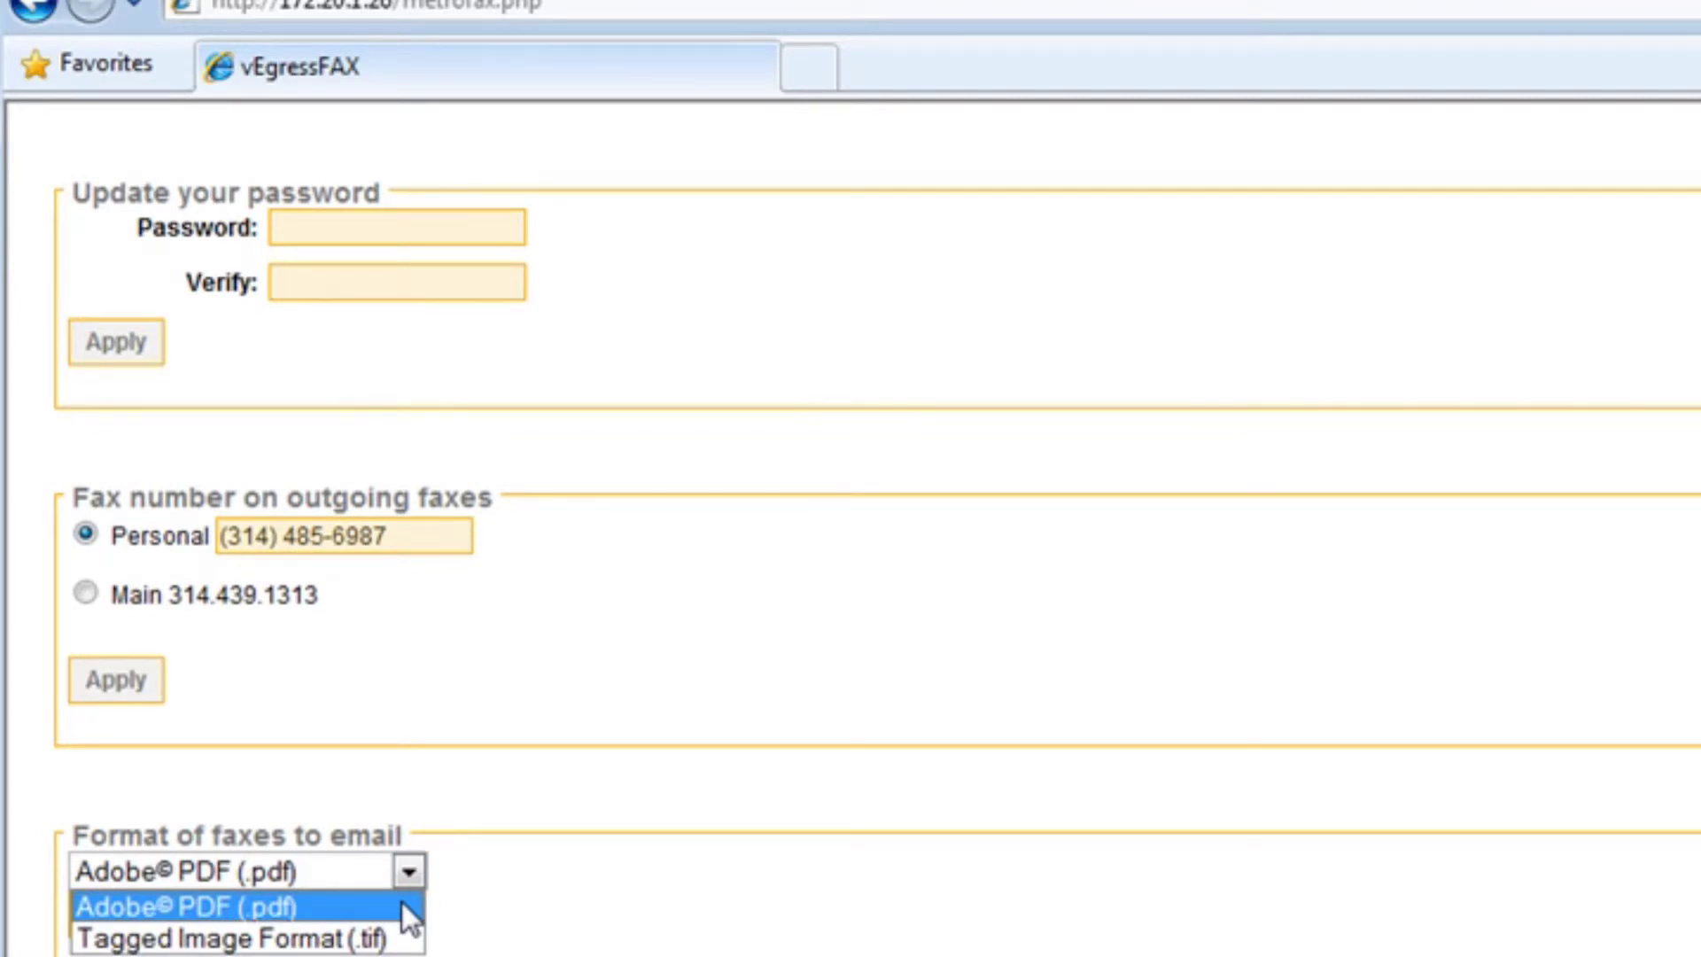
left_click(399, 906)
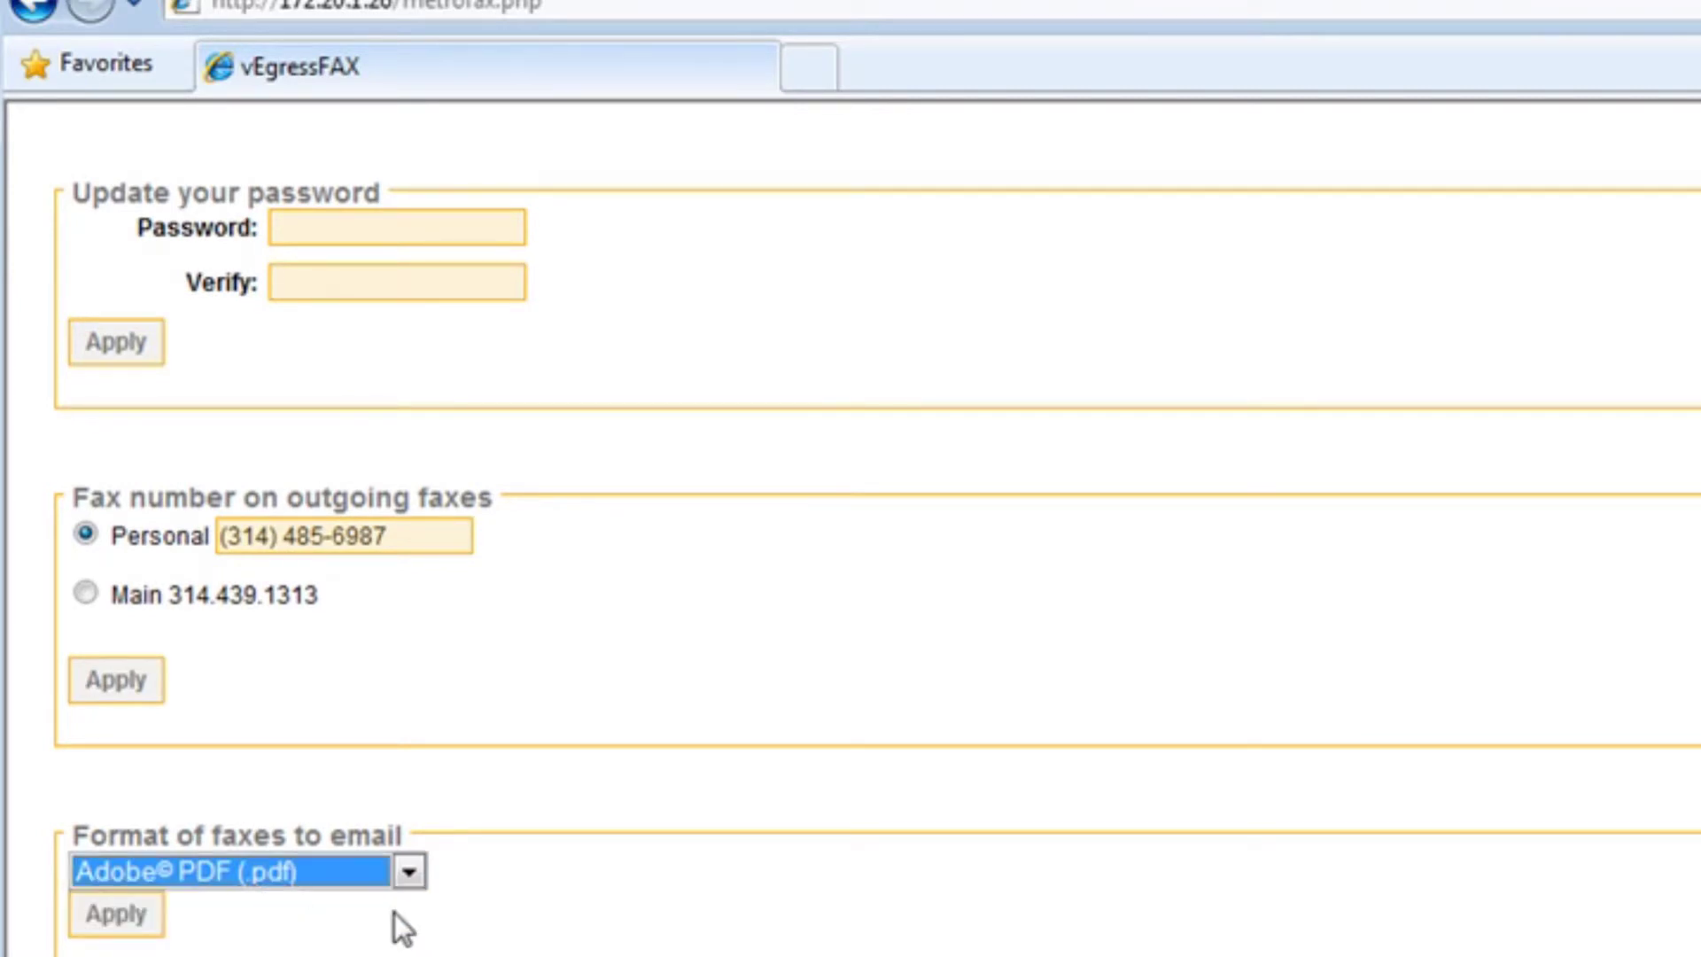
scroll(305, 934, "up", 2)
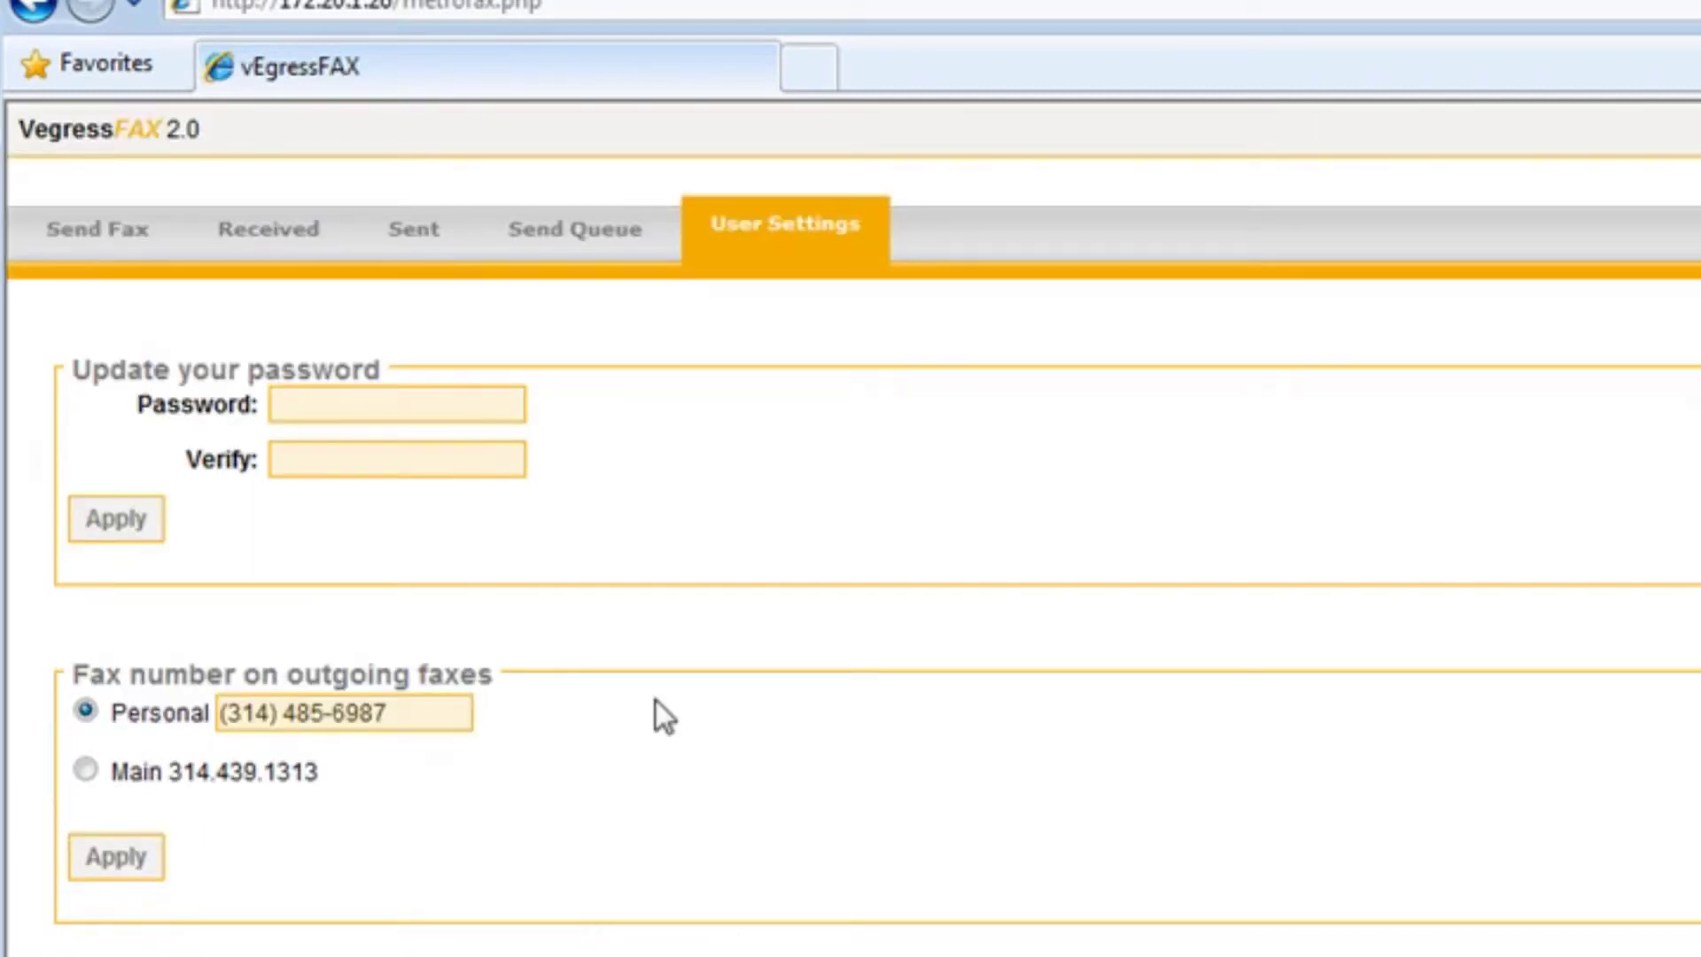
Open the Send Fax form and enter the destination fax number
left_click(99, 235)
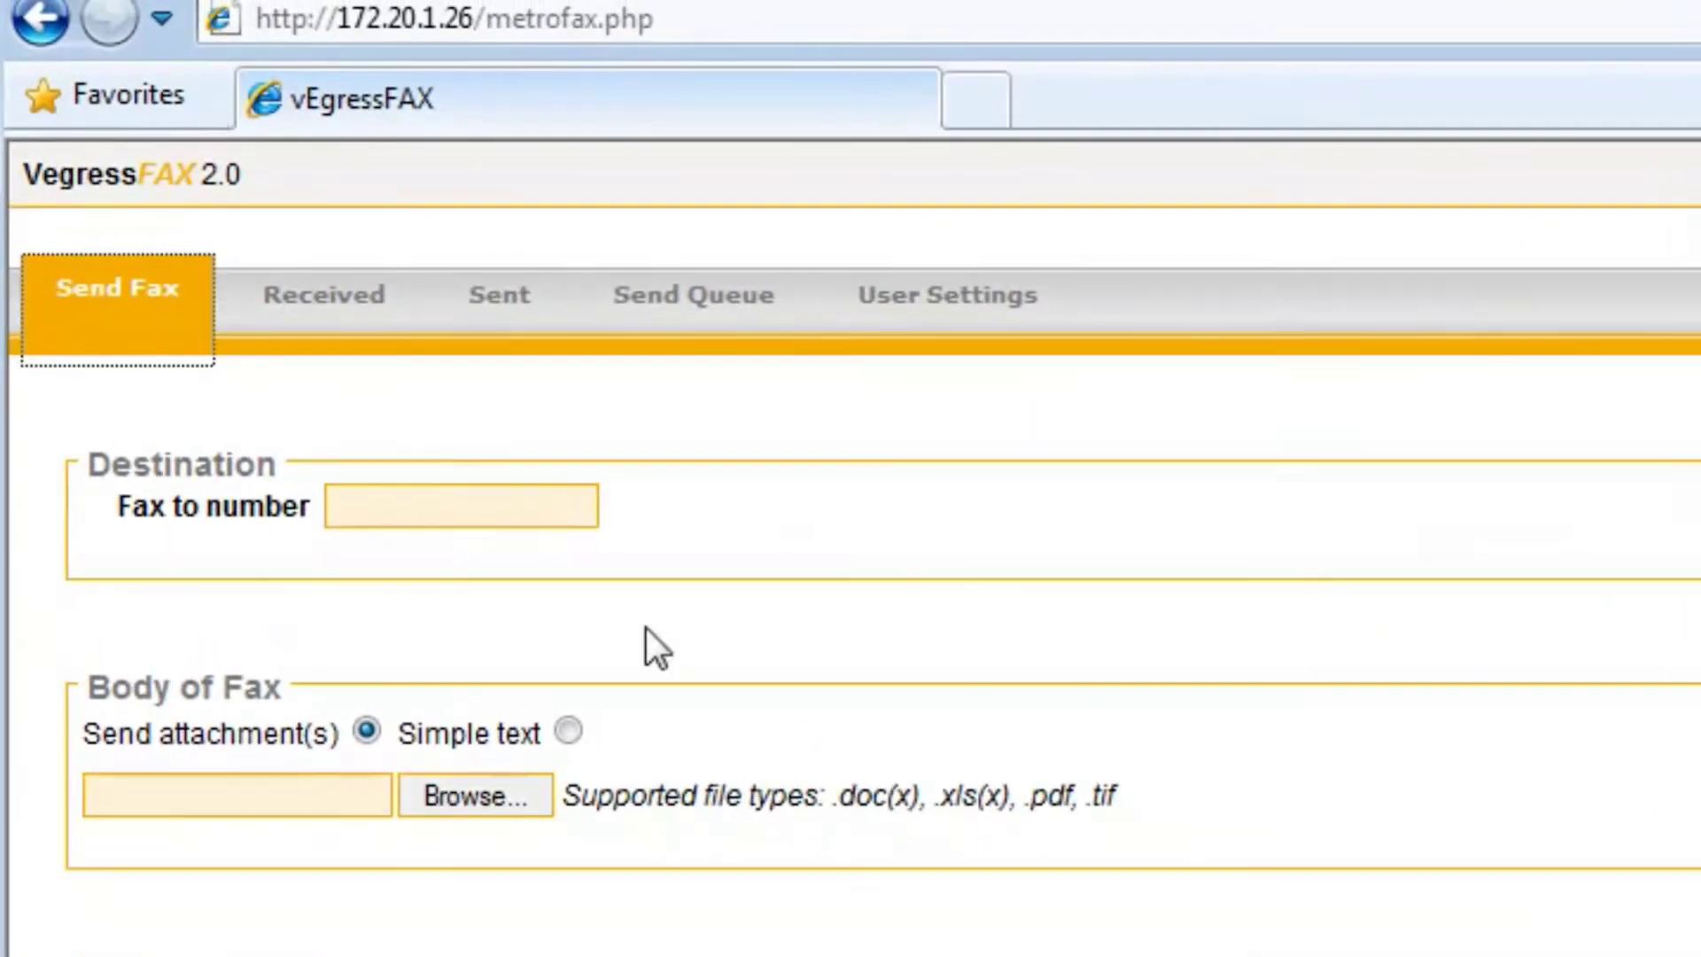
left_click(308, 407)
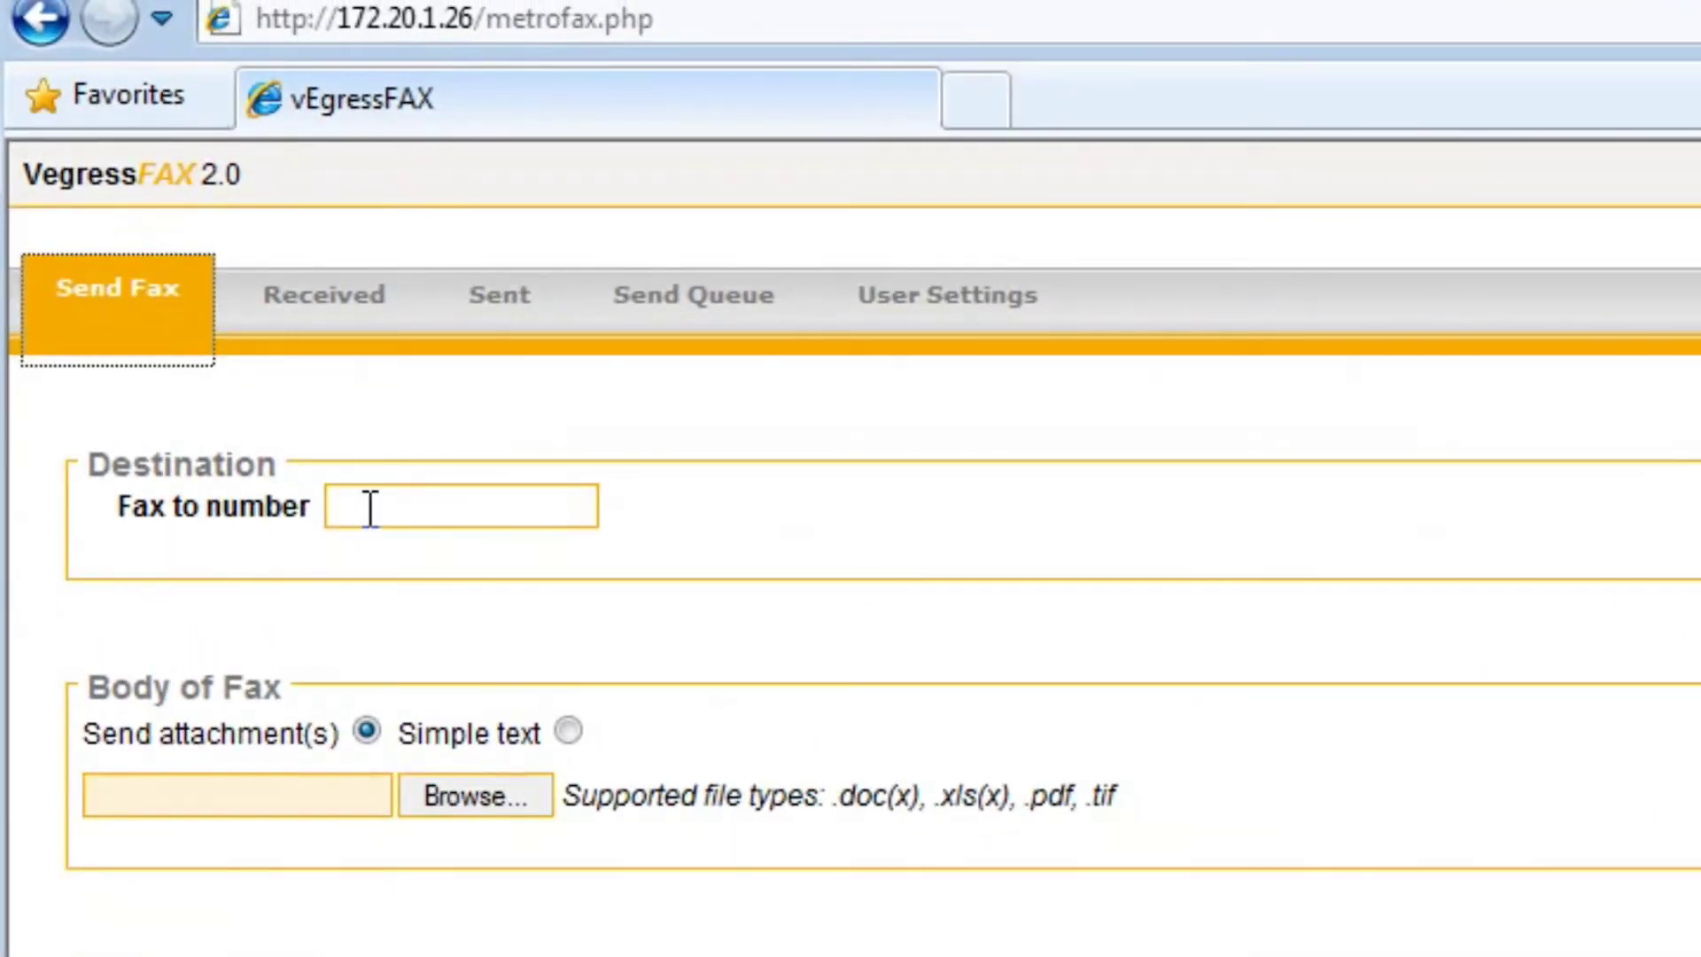
left_click(371, 508)
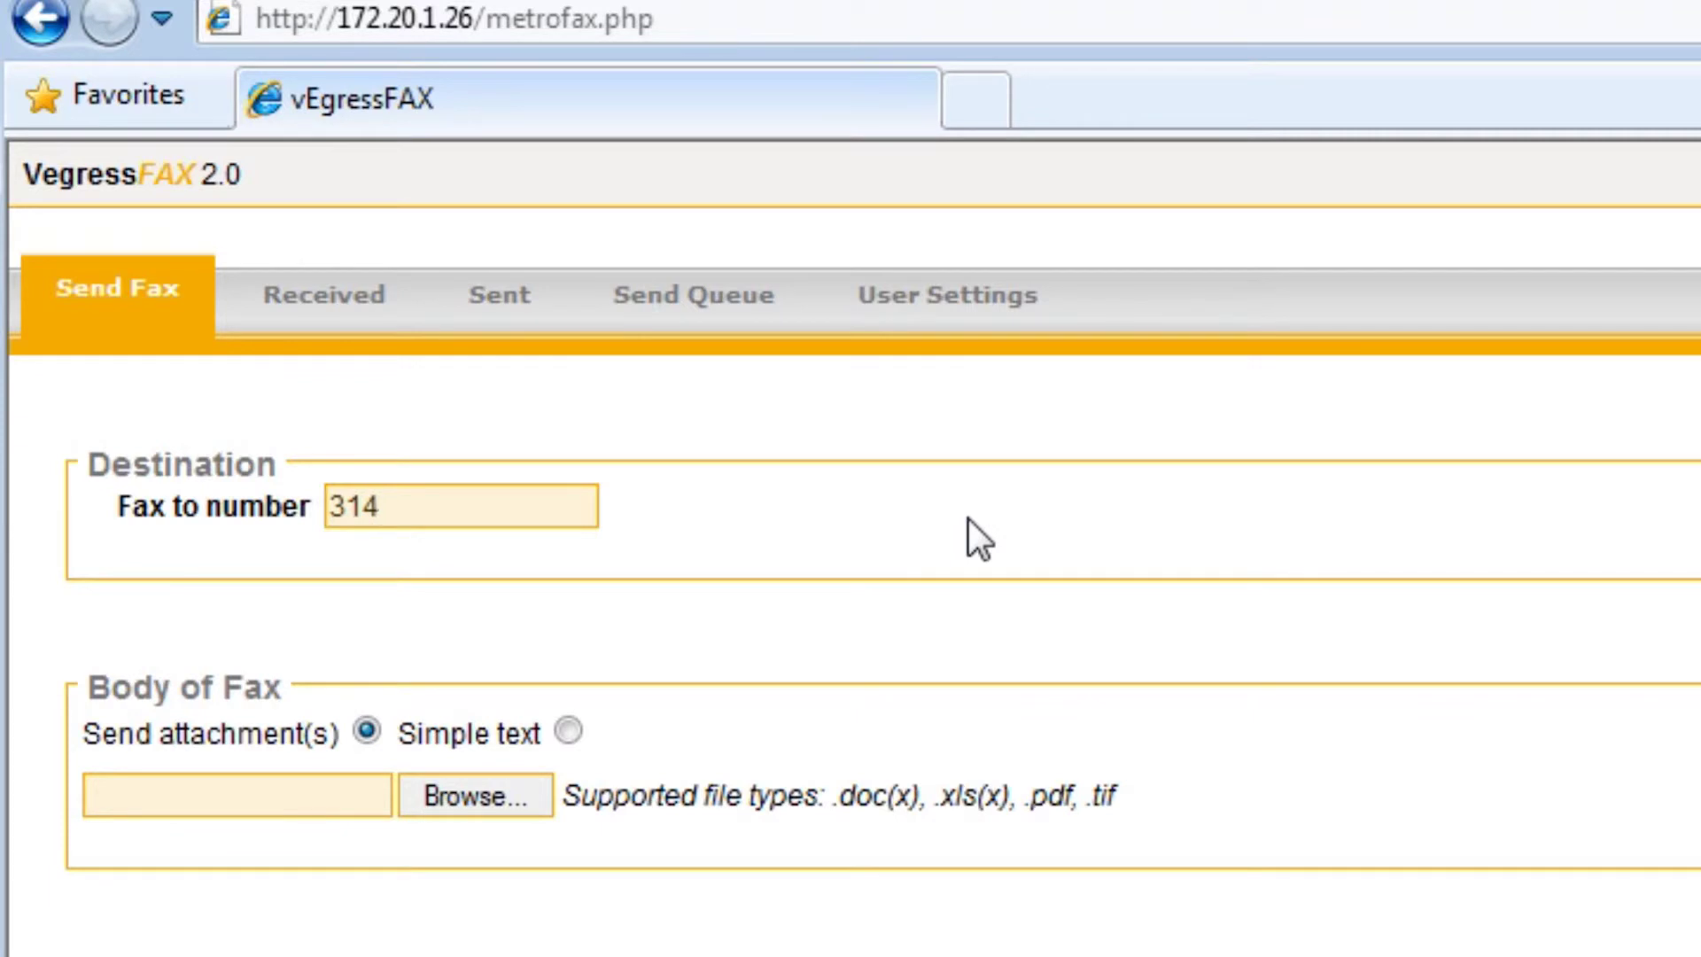
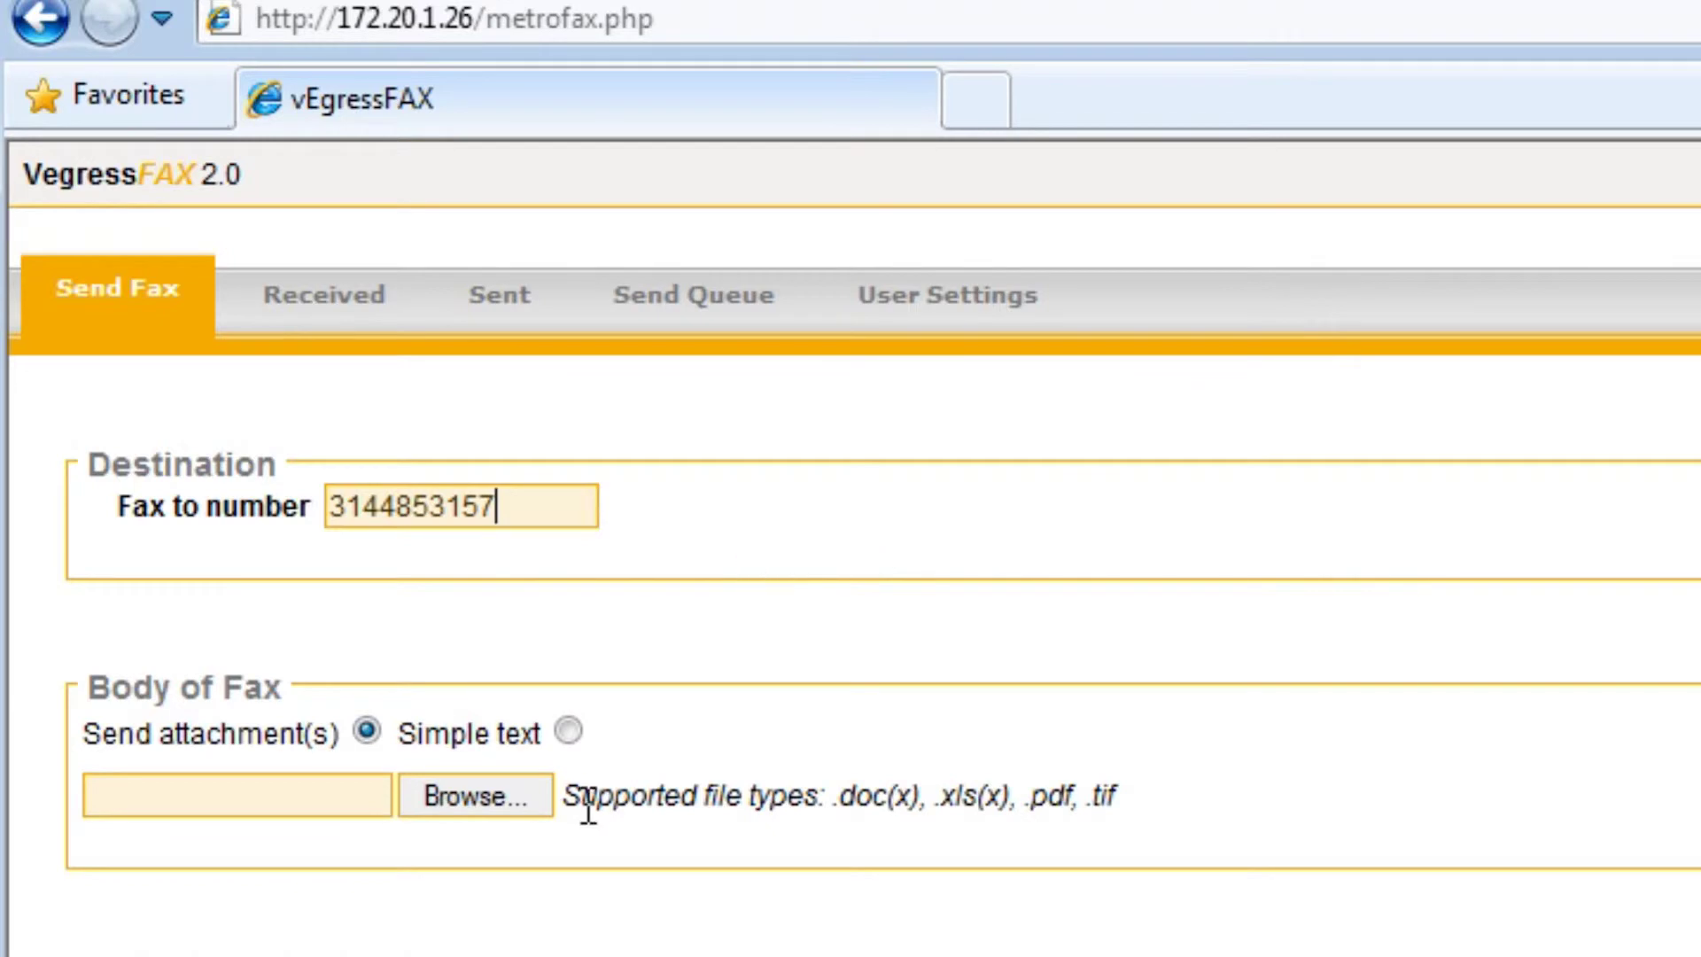
Try a Simple text body with filler text, then switch back to Send attachment(s)
left_click(571, 734)
left_click(211, 823)
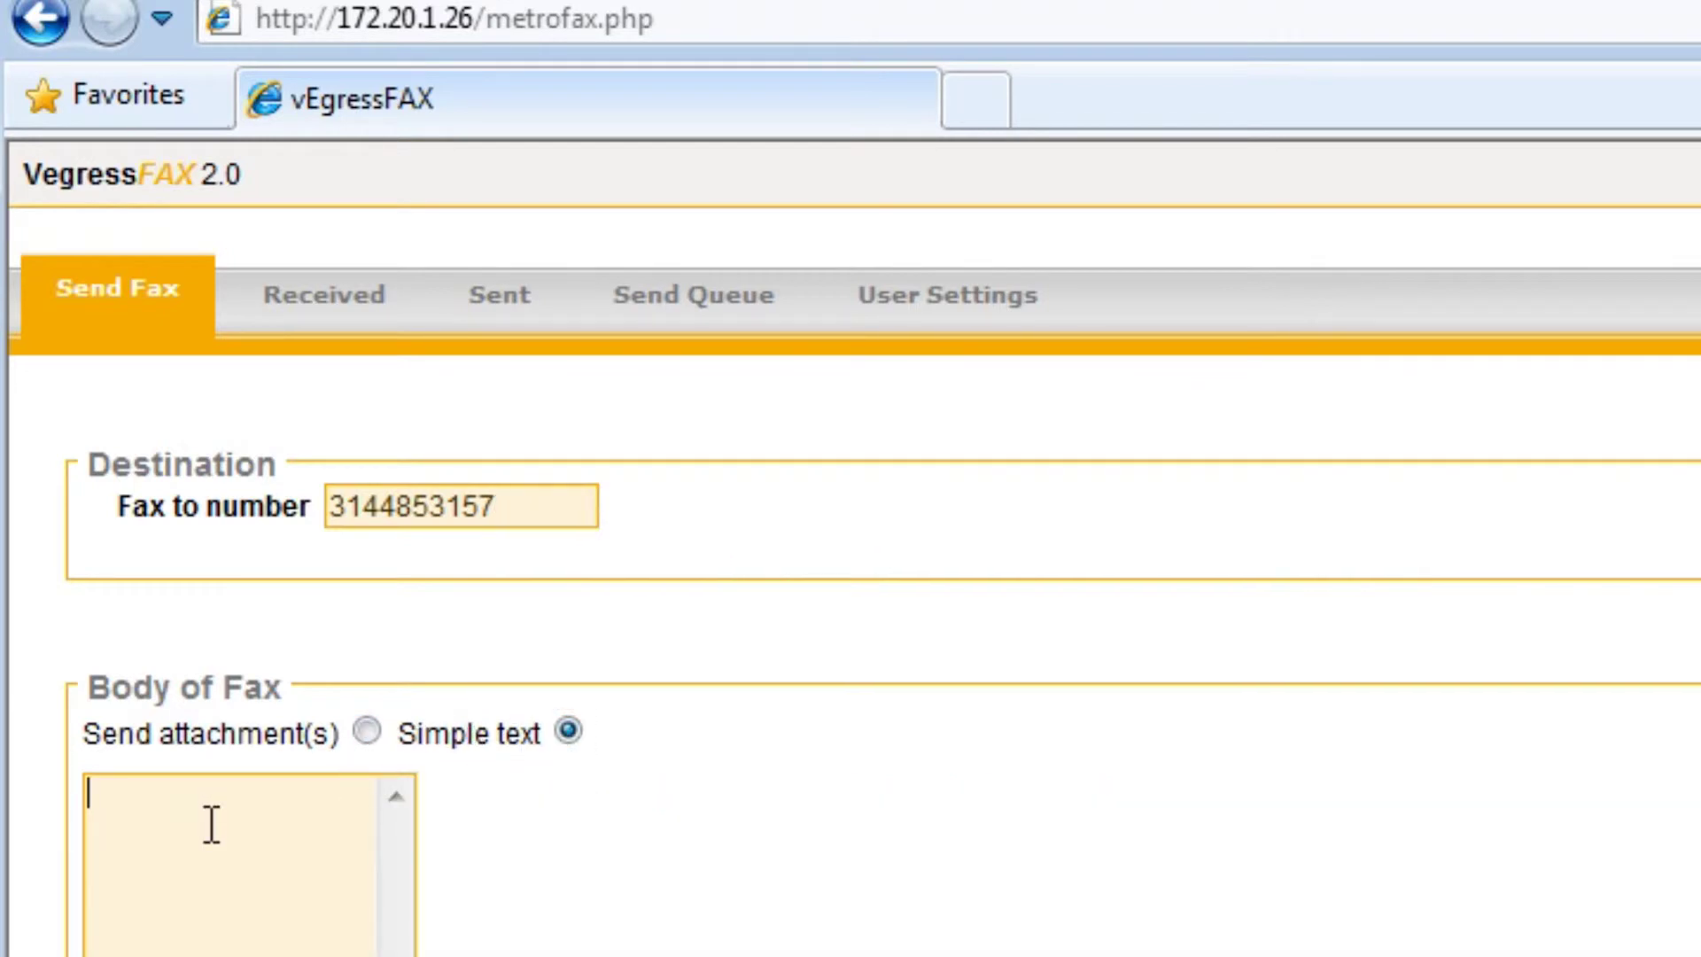
type(";lkjas;ja;flja;flja sf;lkaj")
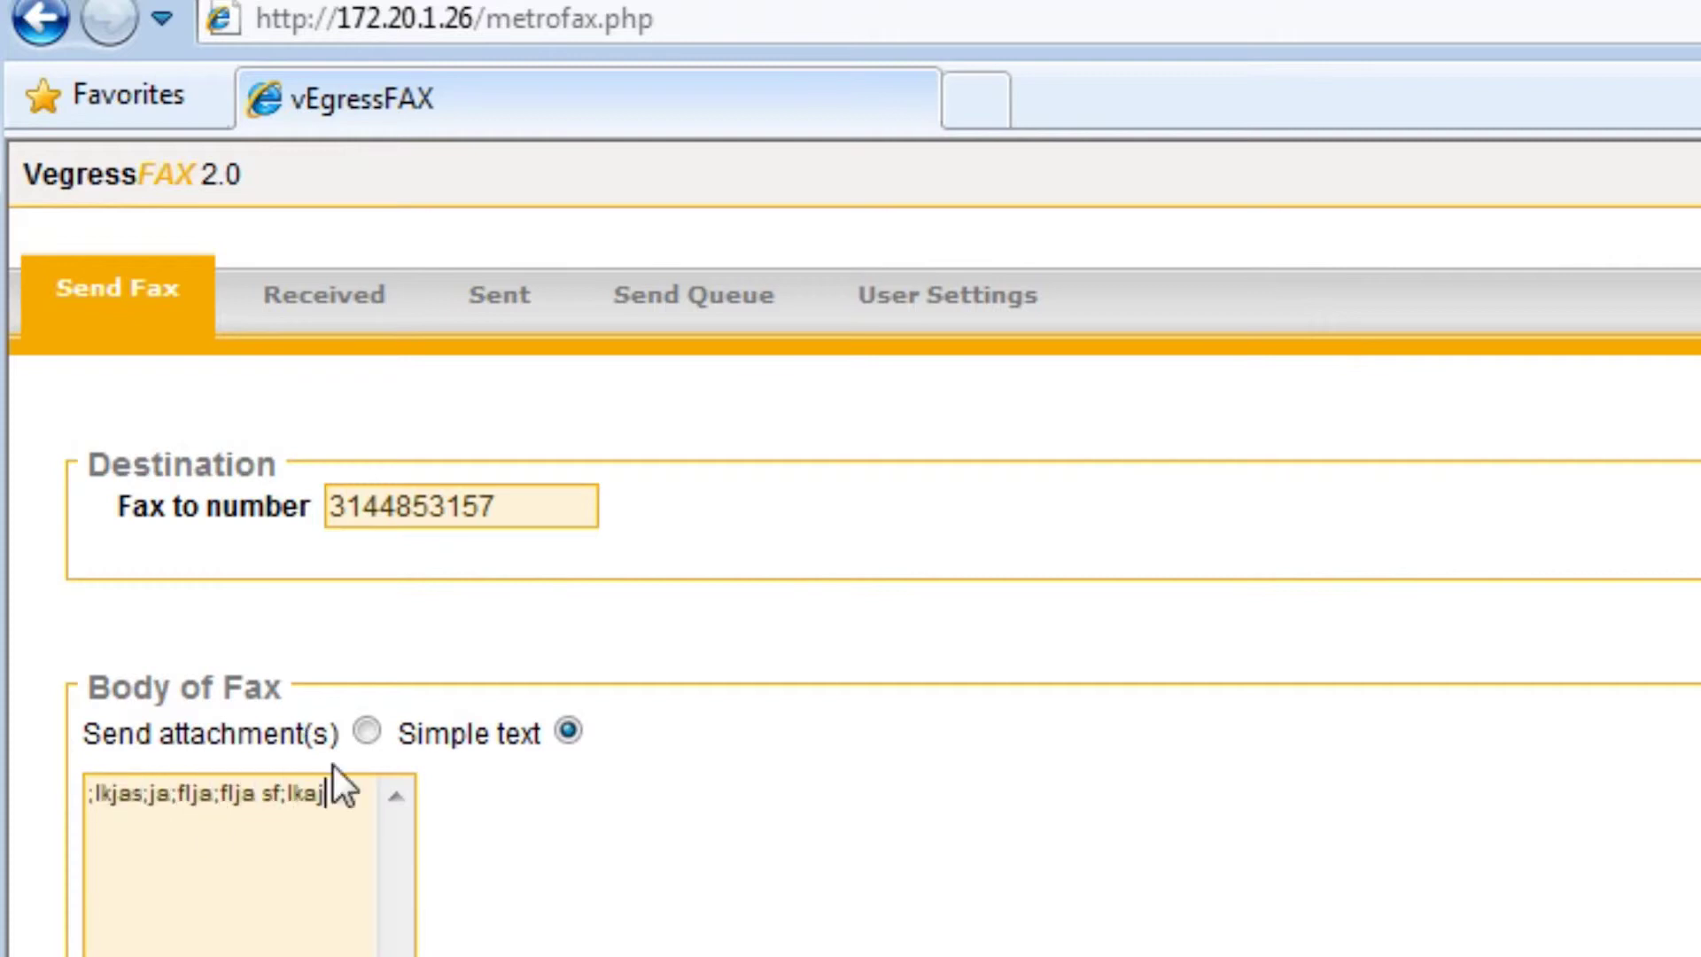
left_click(366, 732)
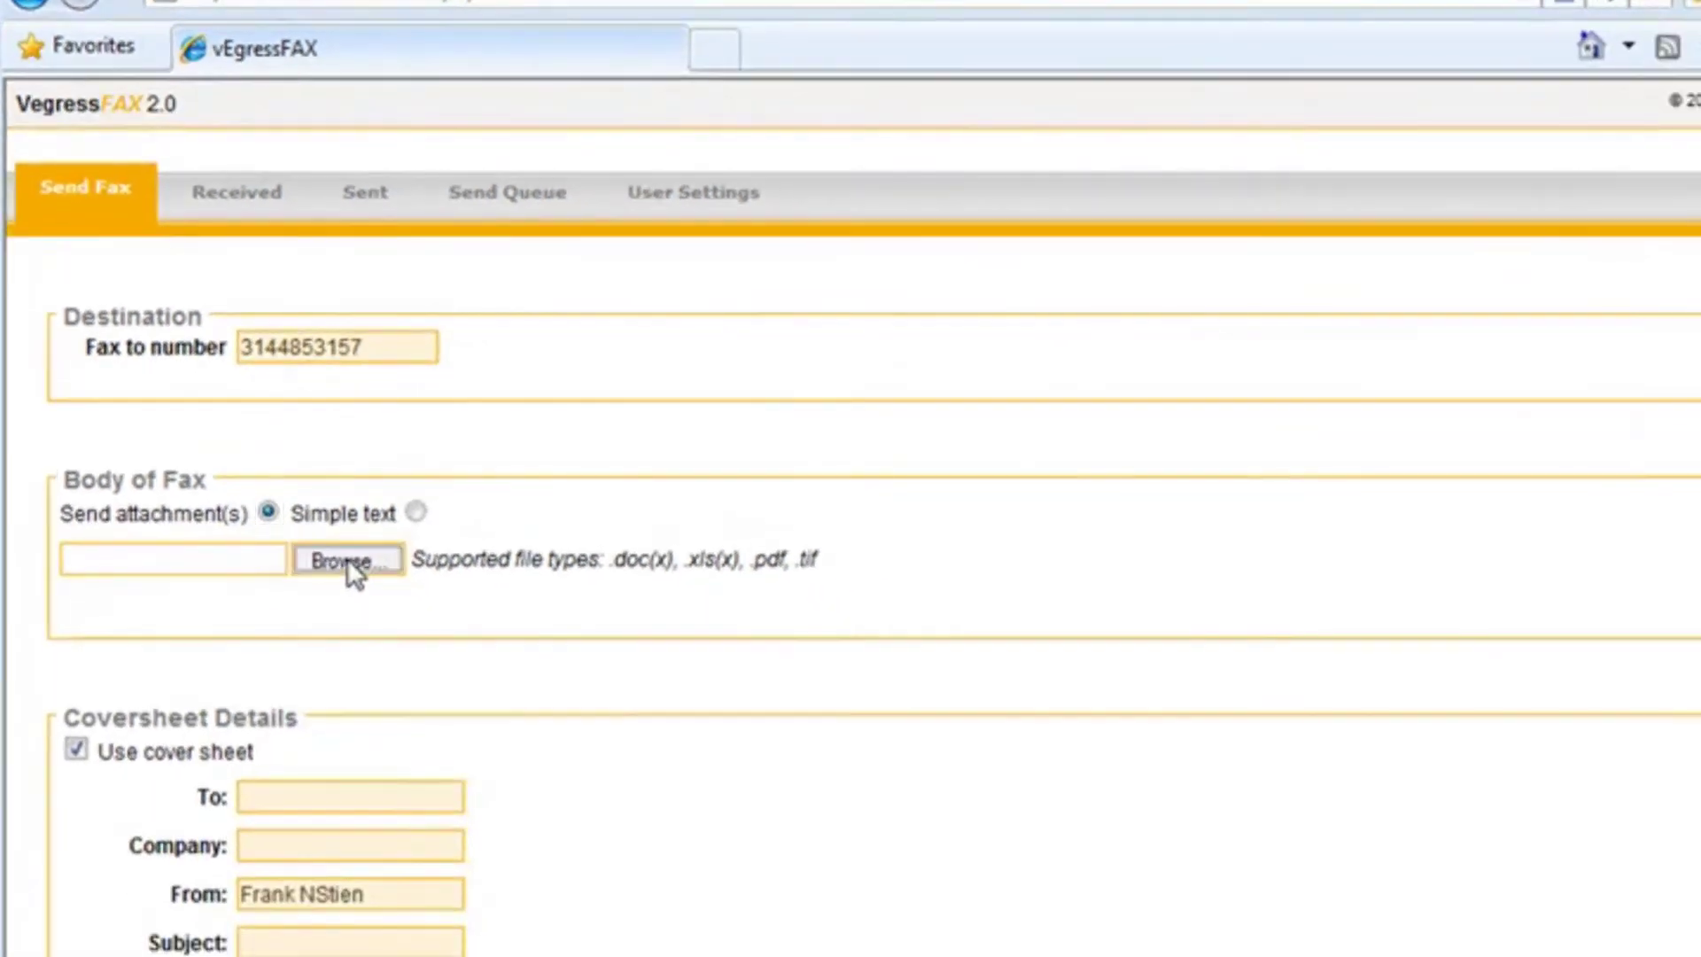
Attach 'DocX Test Fax.docx' and highlight the supported xls file type note
left_click(348, 559)
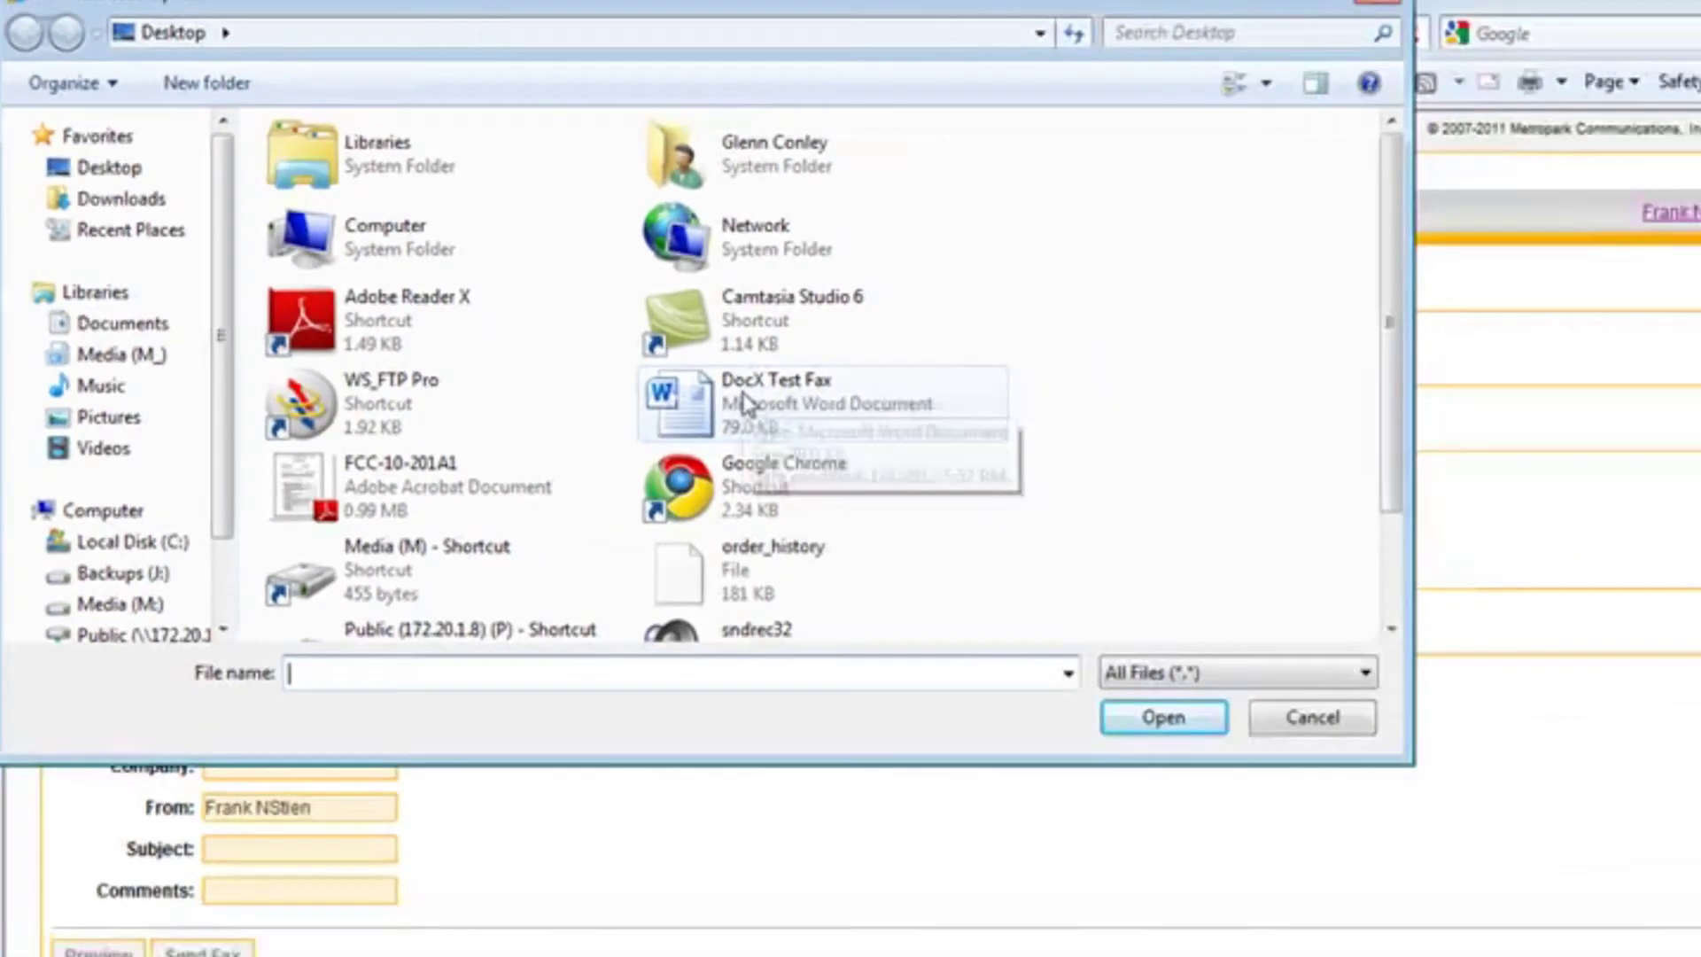
double_click(909, 416)
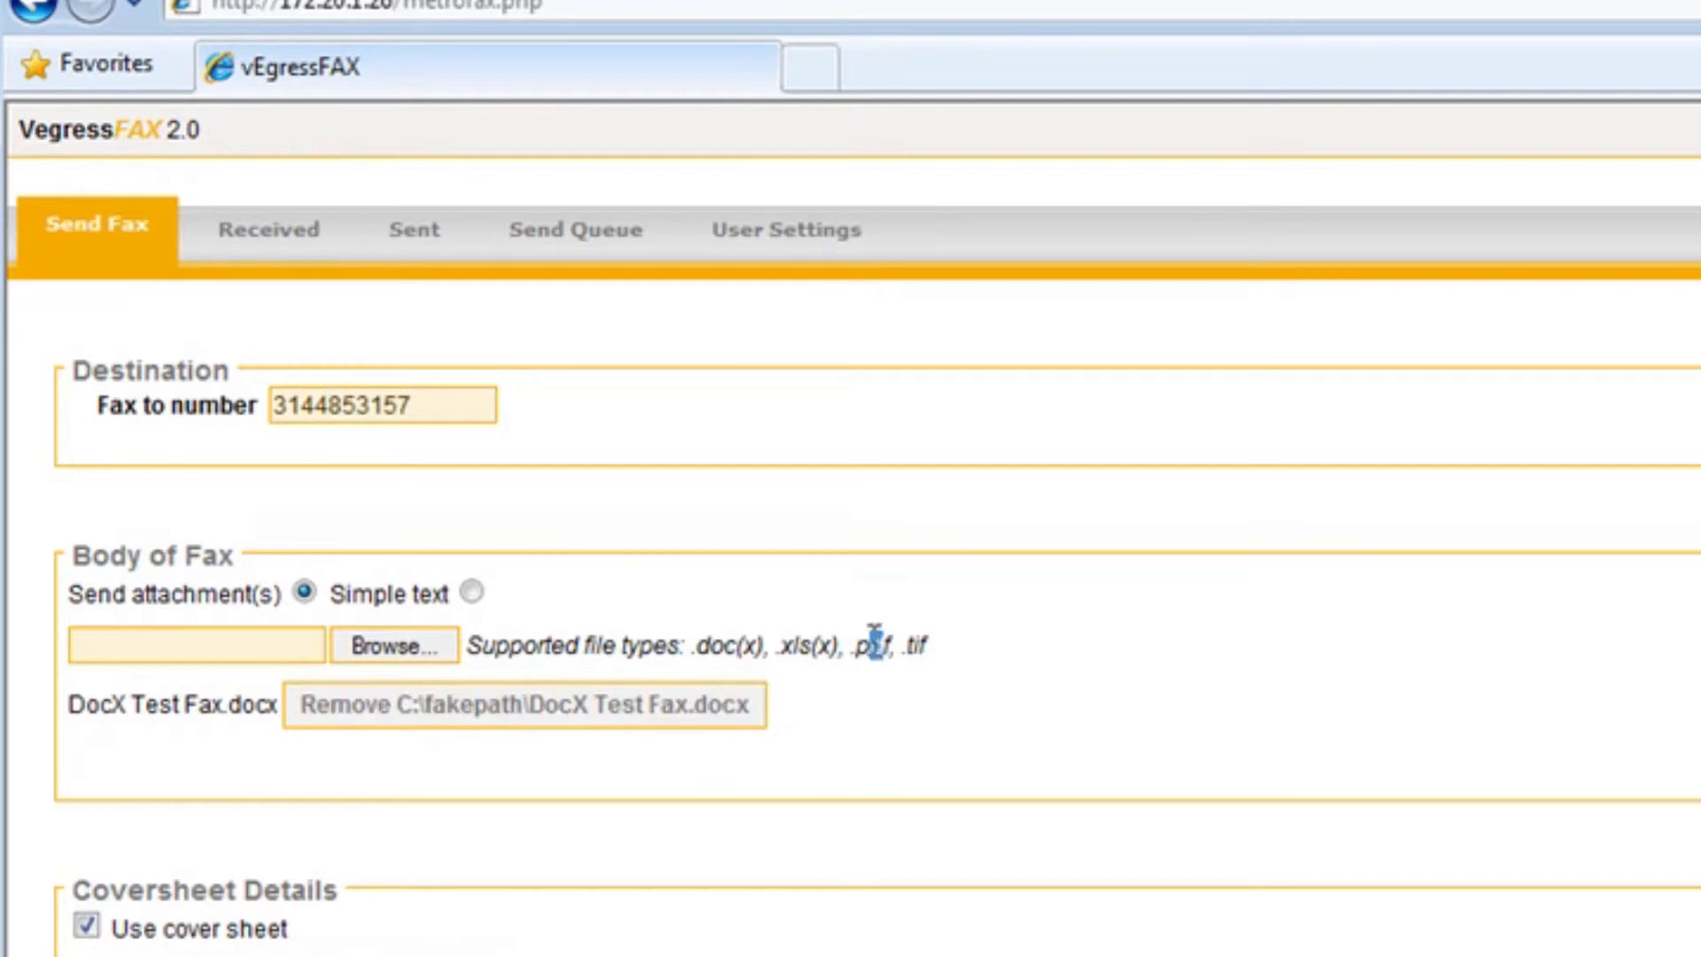
left_click(812, 654)
left_click_drag(785, 654, 820, 654)
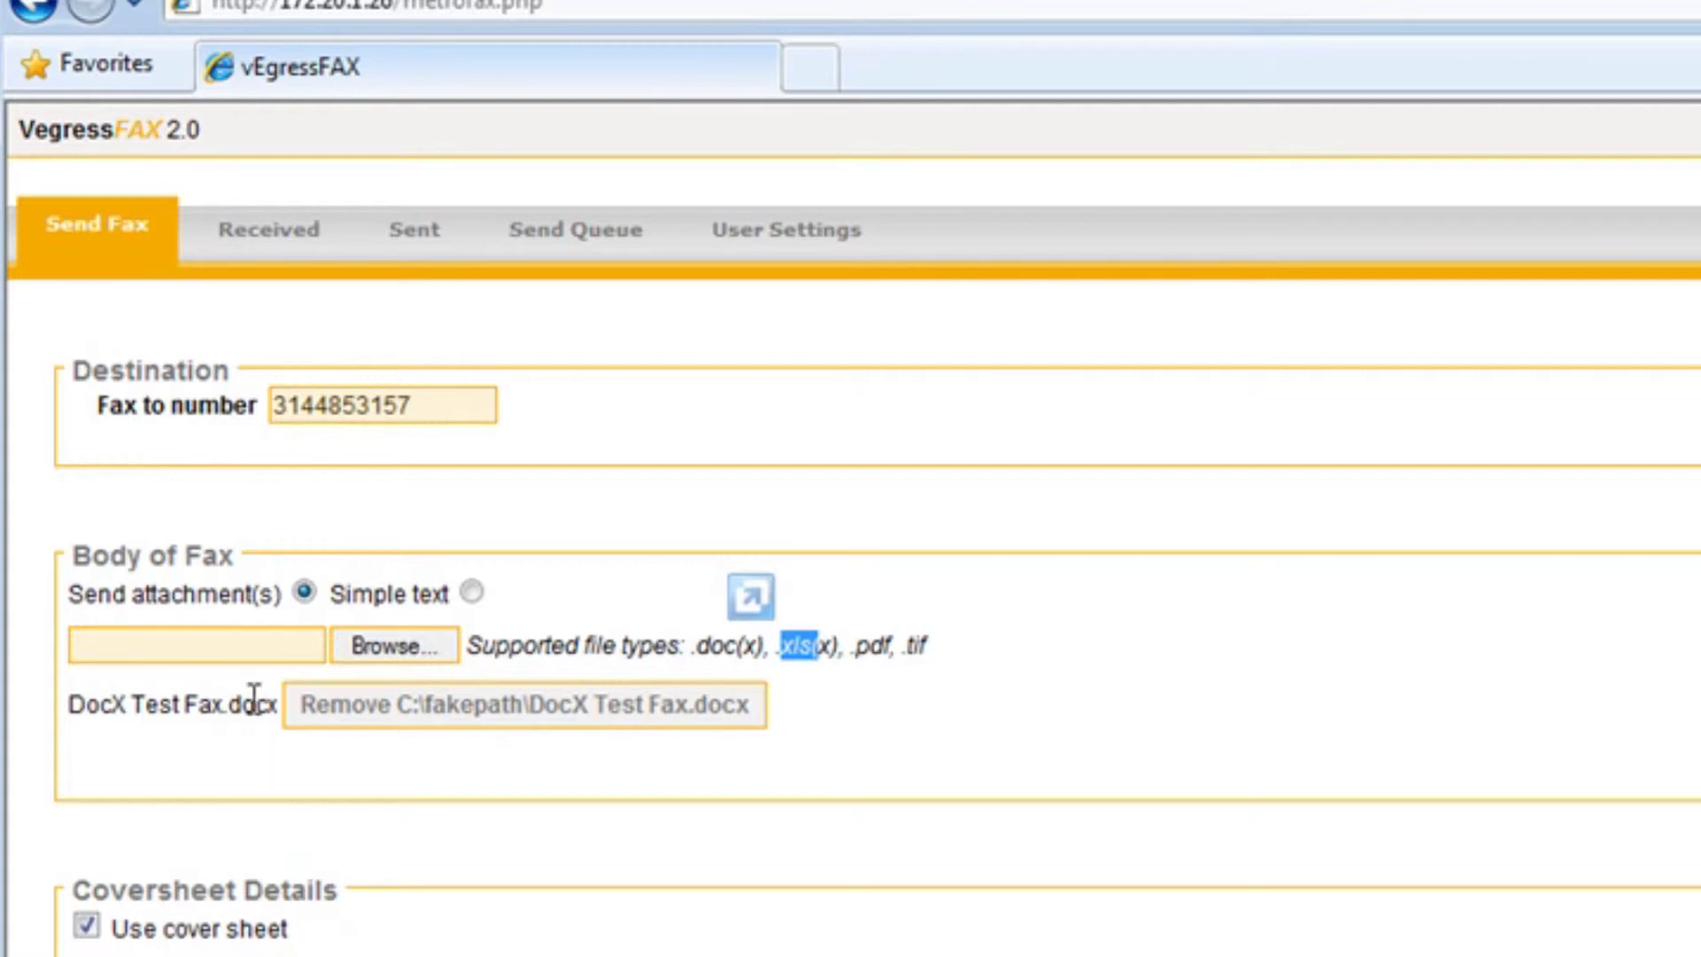
left_click(858, 758)
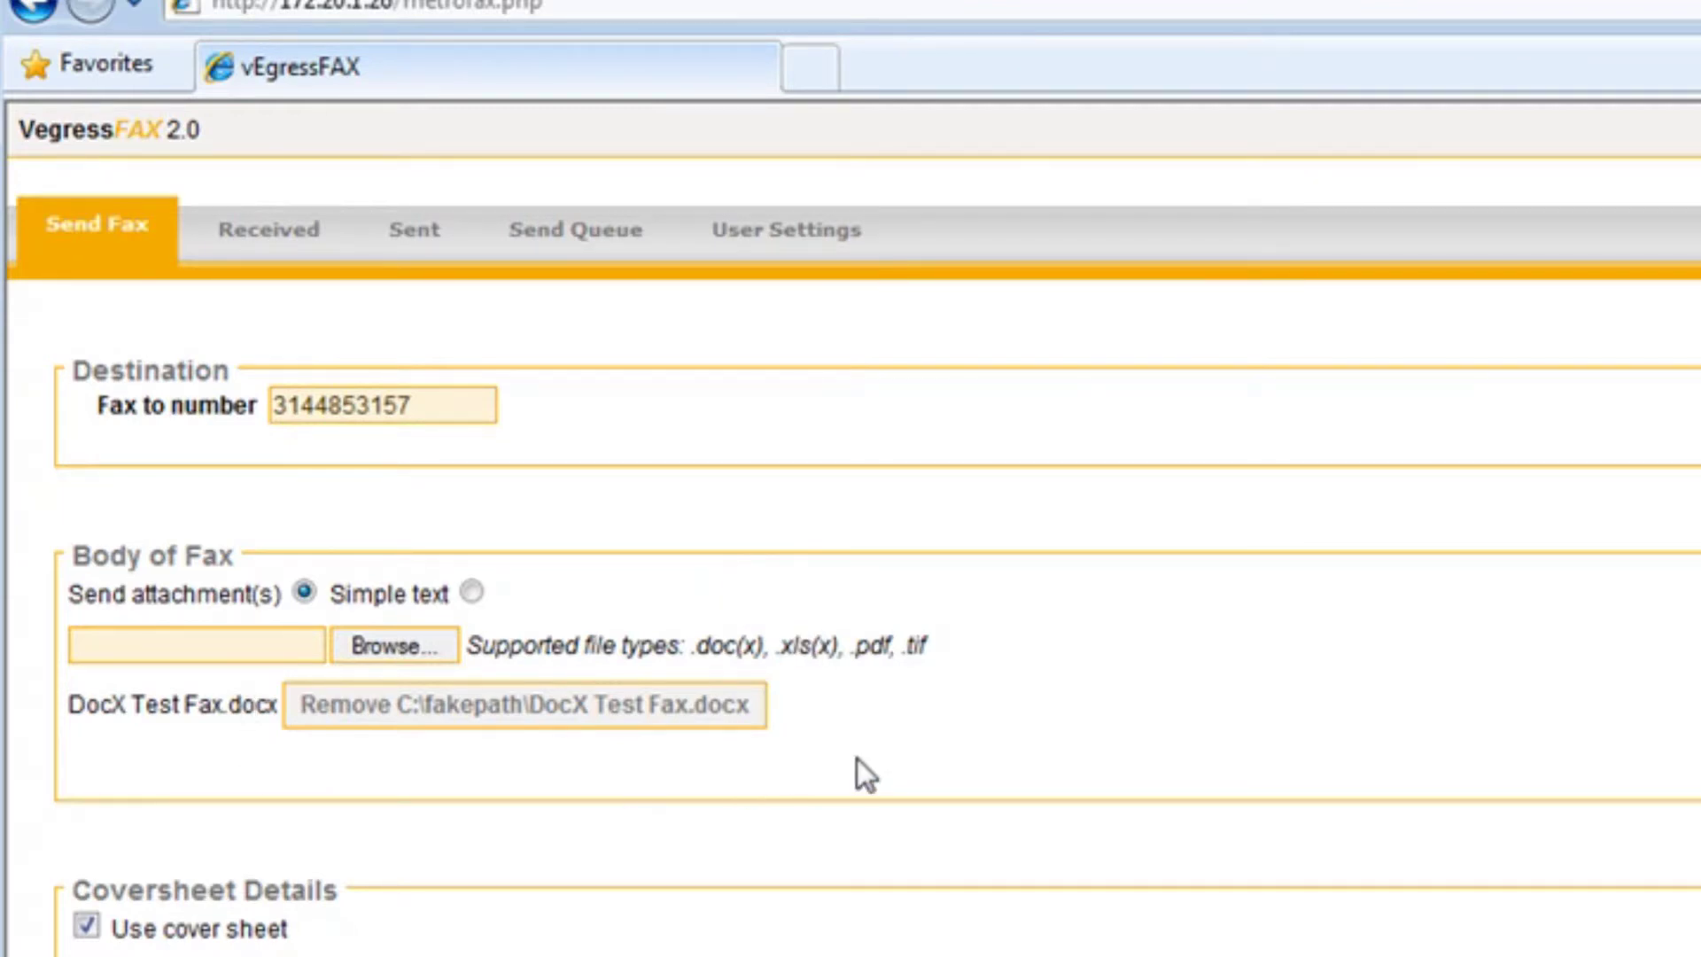
Enter the recipient's name and company Batcave on the cover sheet
scroll(858, 759, "down", 2)
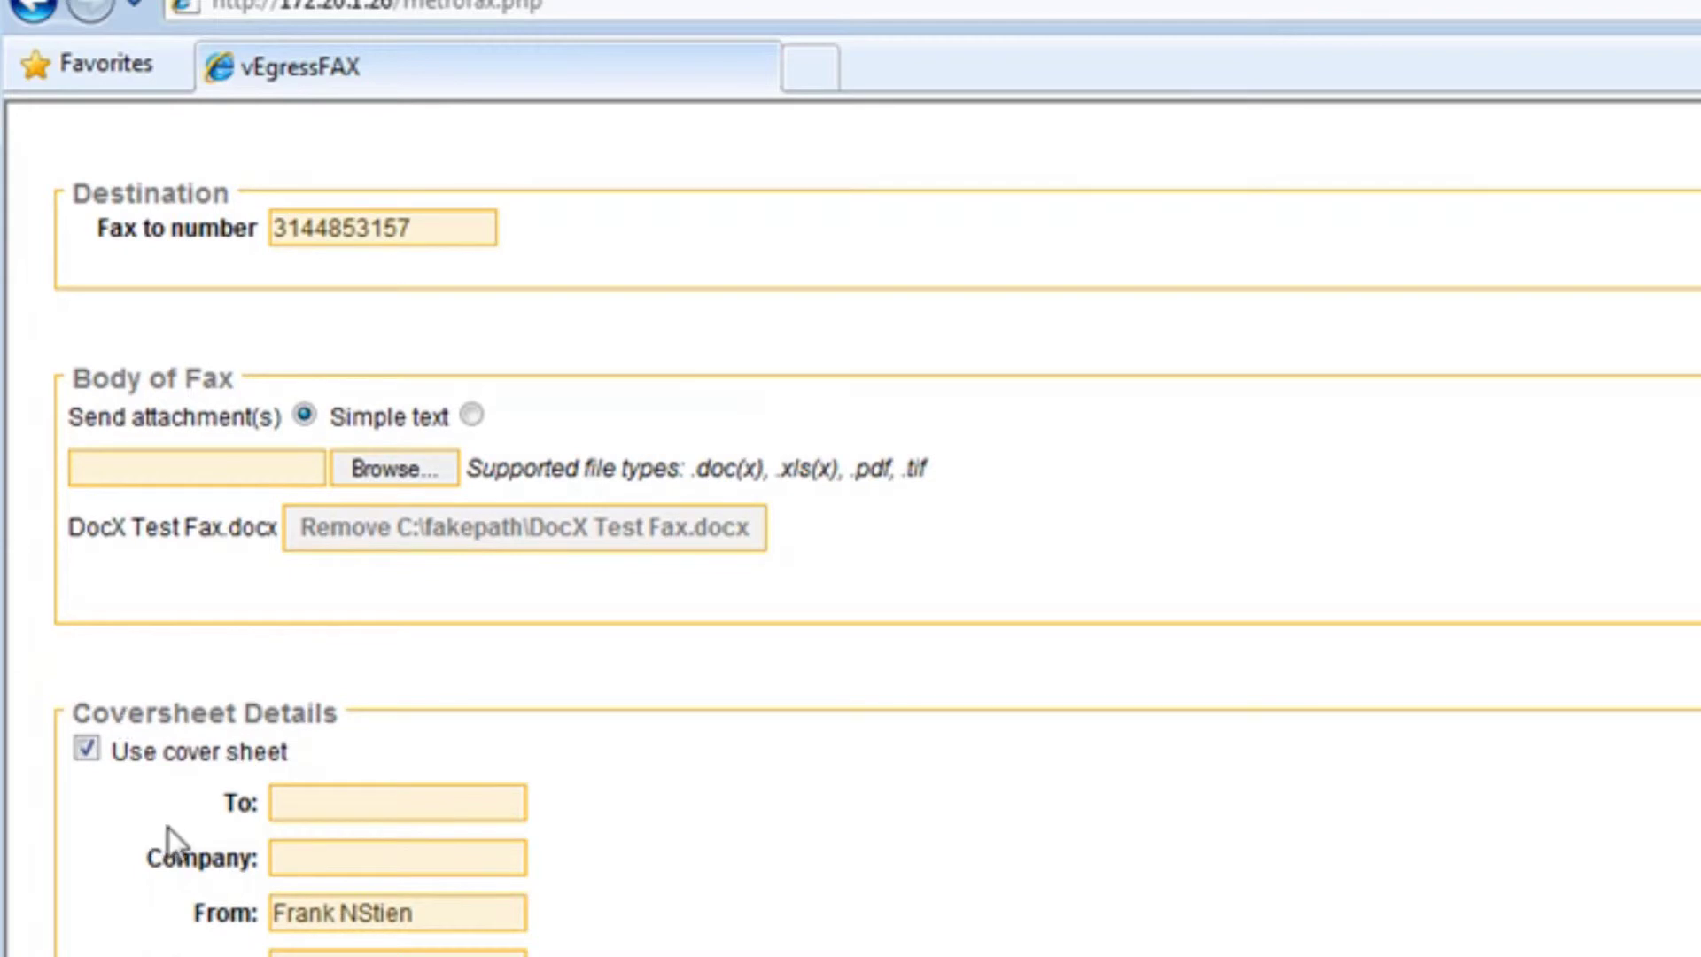
left_click(420, 799)
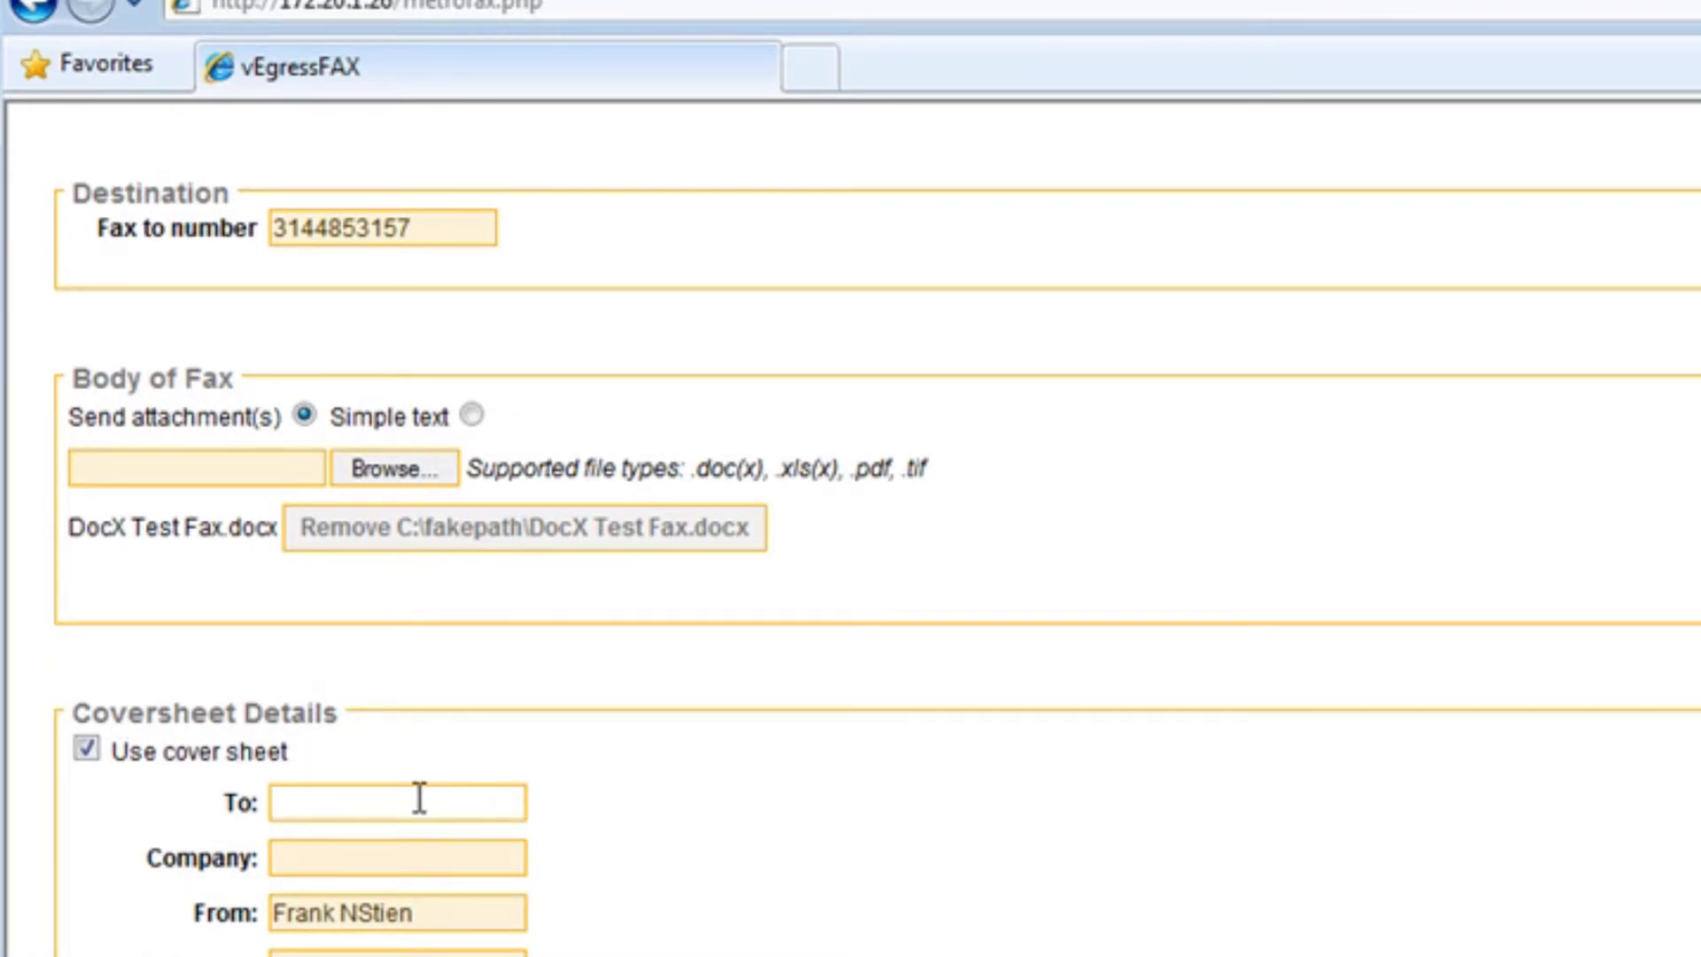
type("B")
type("ruce")
key("BackSpace")
type("uce Wan")
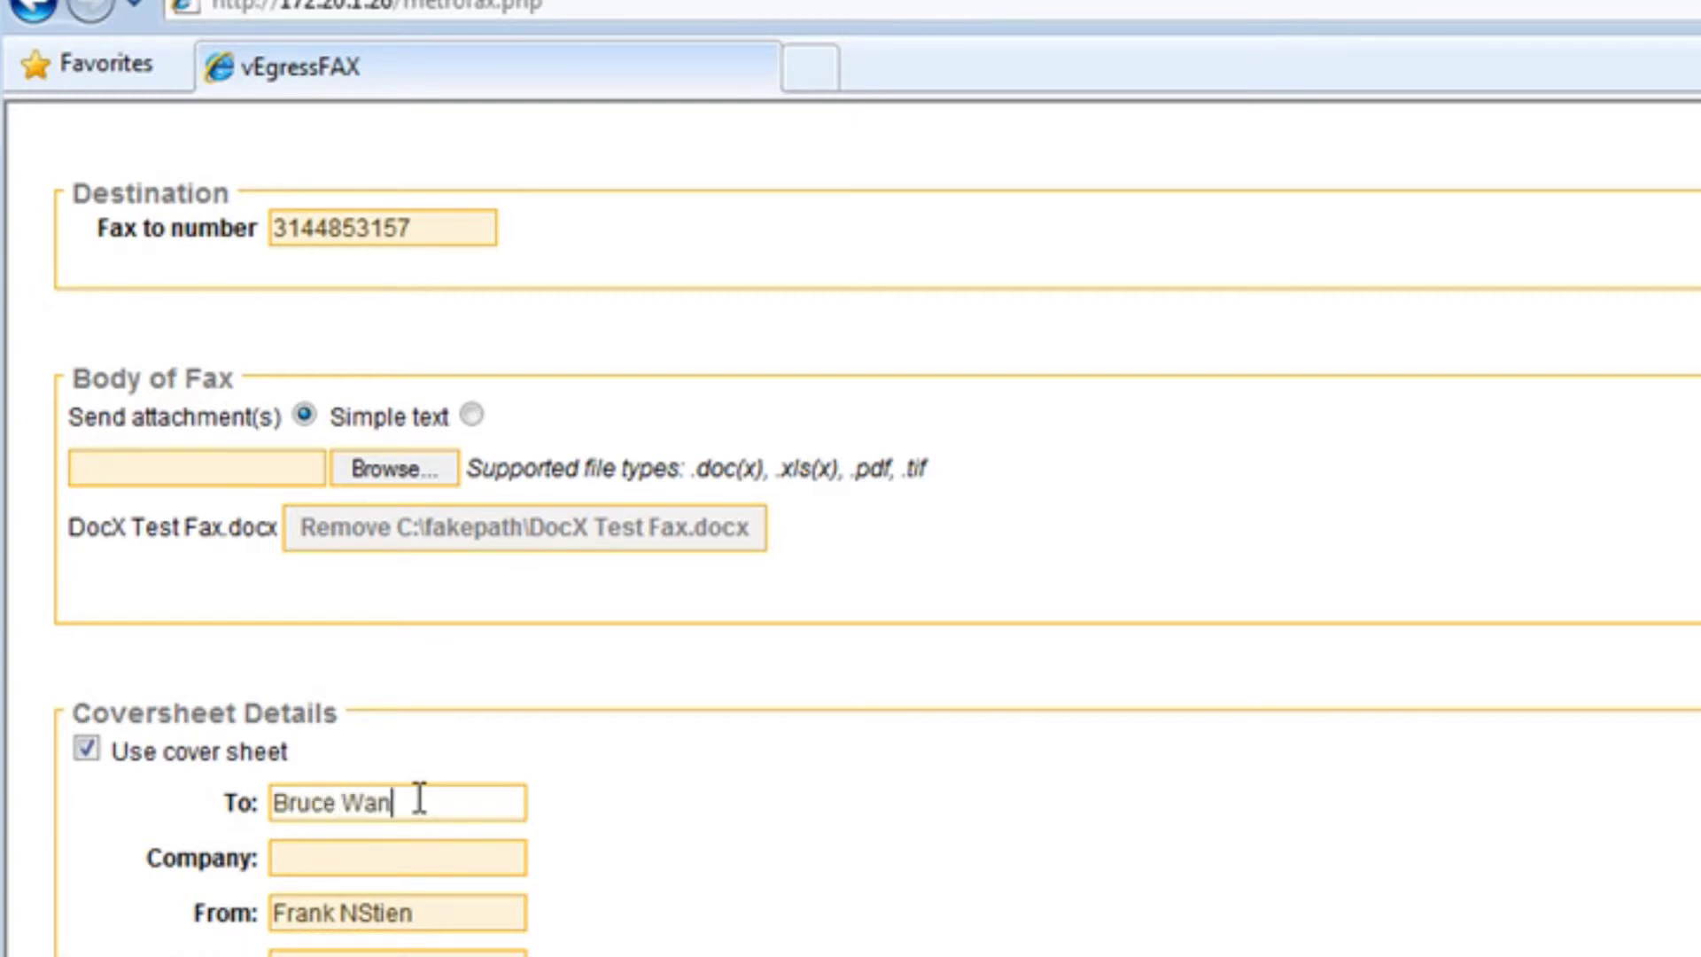
key("BackSpace")
type("yu")
key("BackSpace")
type("ne")
key("Tab")
type("Batcave")
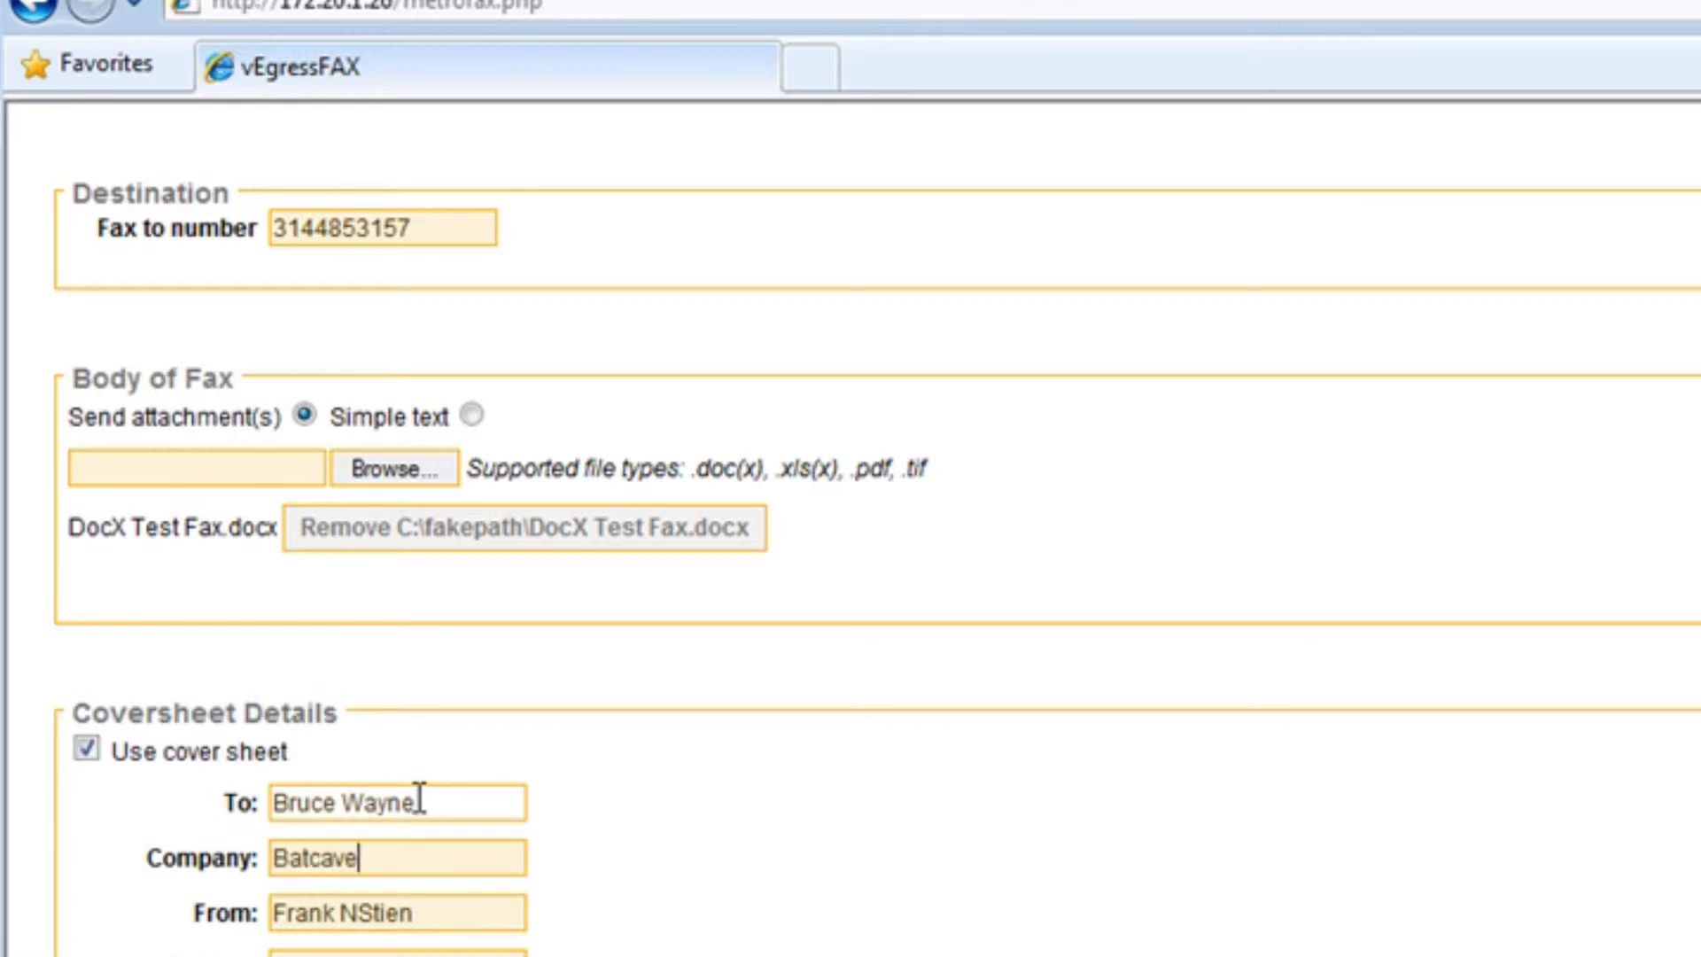
key("Tab")
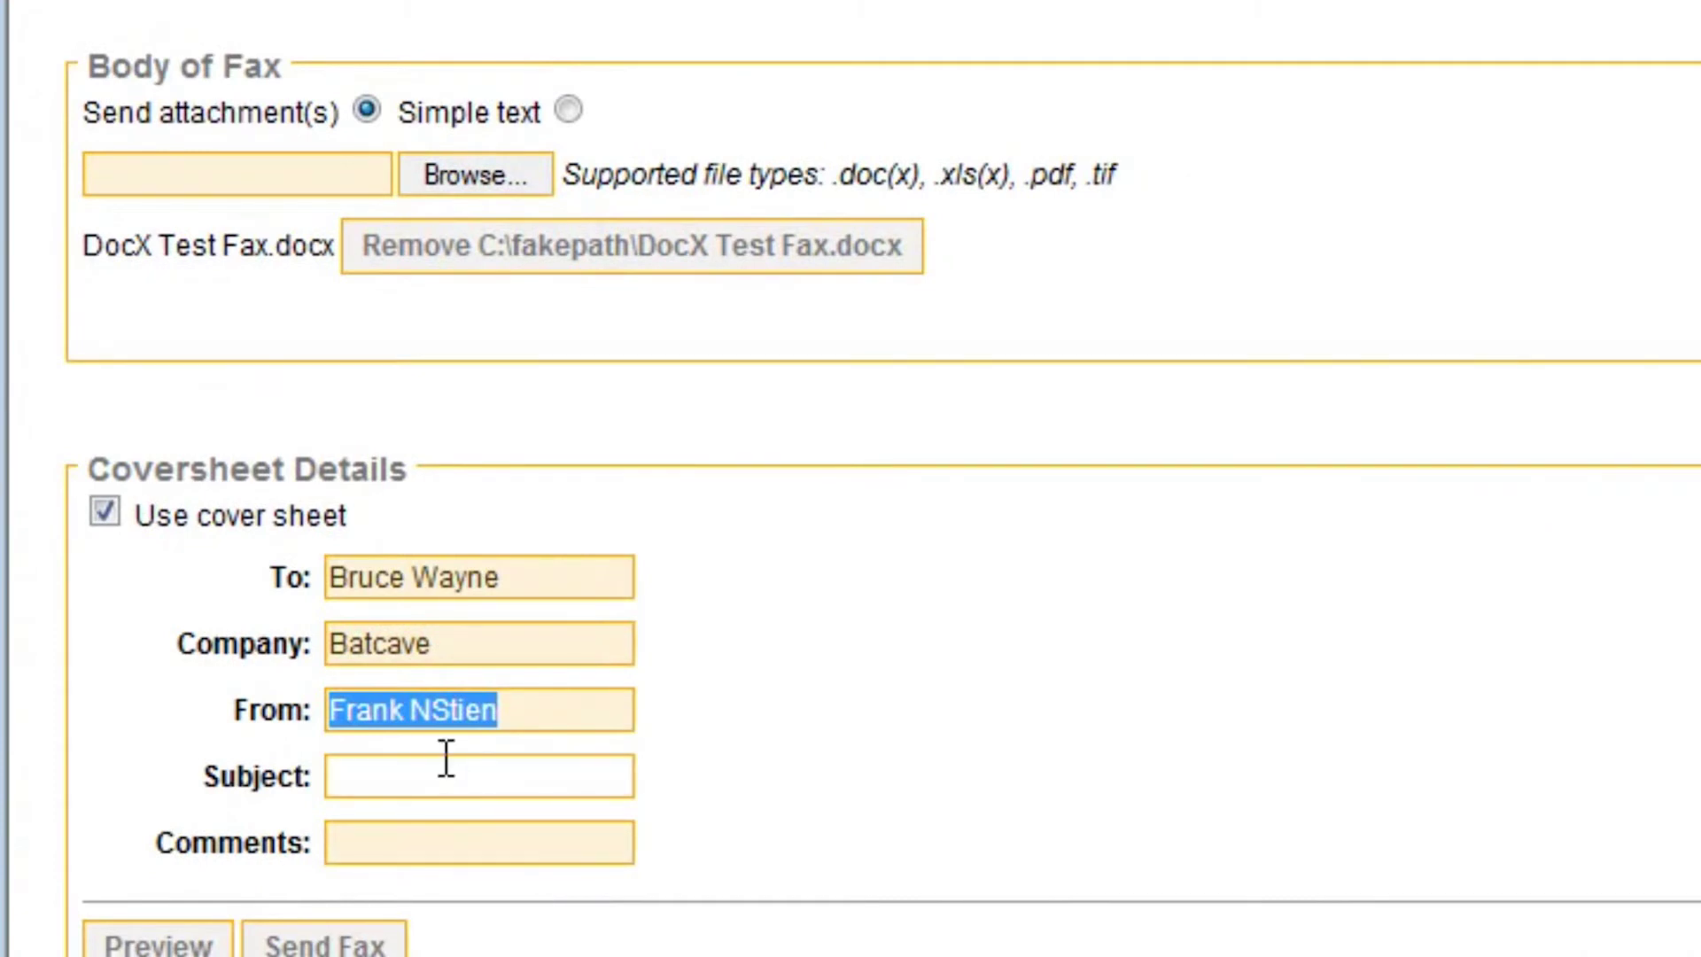
Set the cover sheet subject to 'go to bed' and comment to 'Get you cape'
left_click(448, 777)
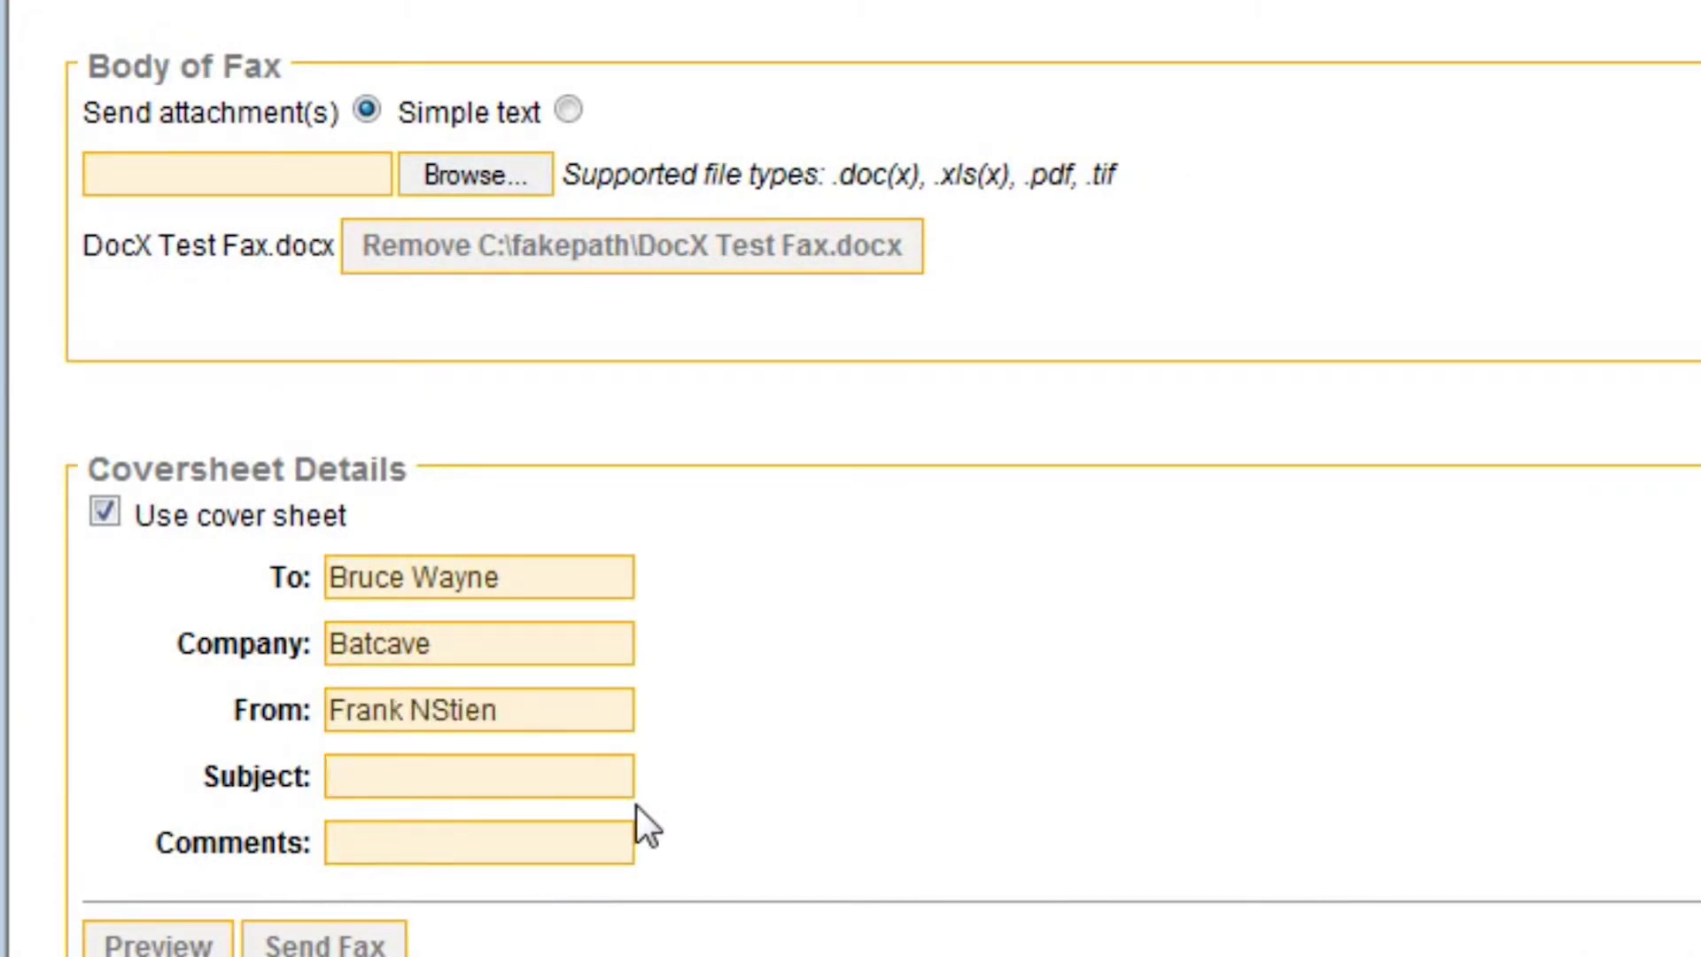
type("go to bed")
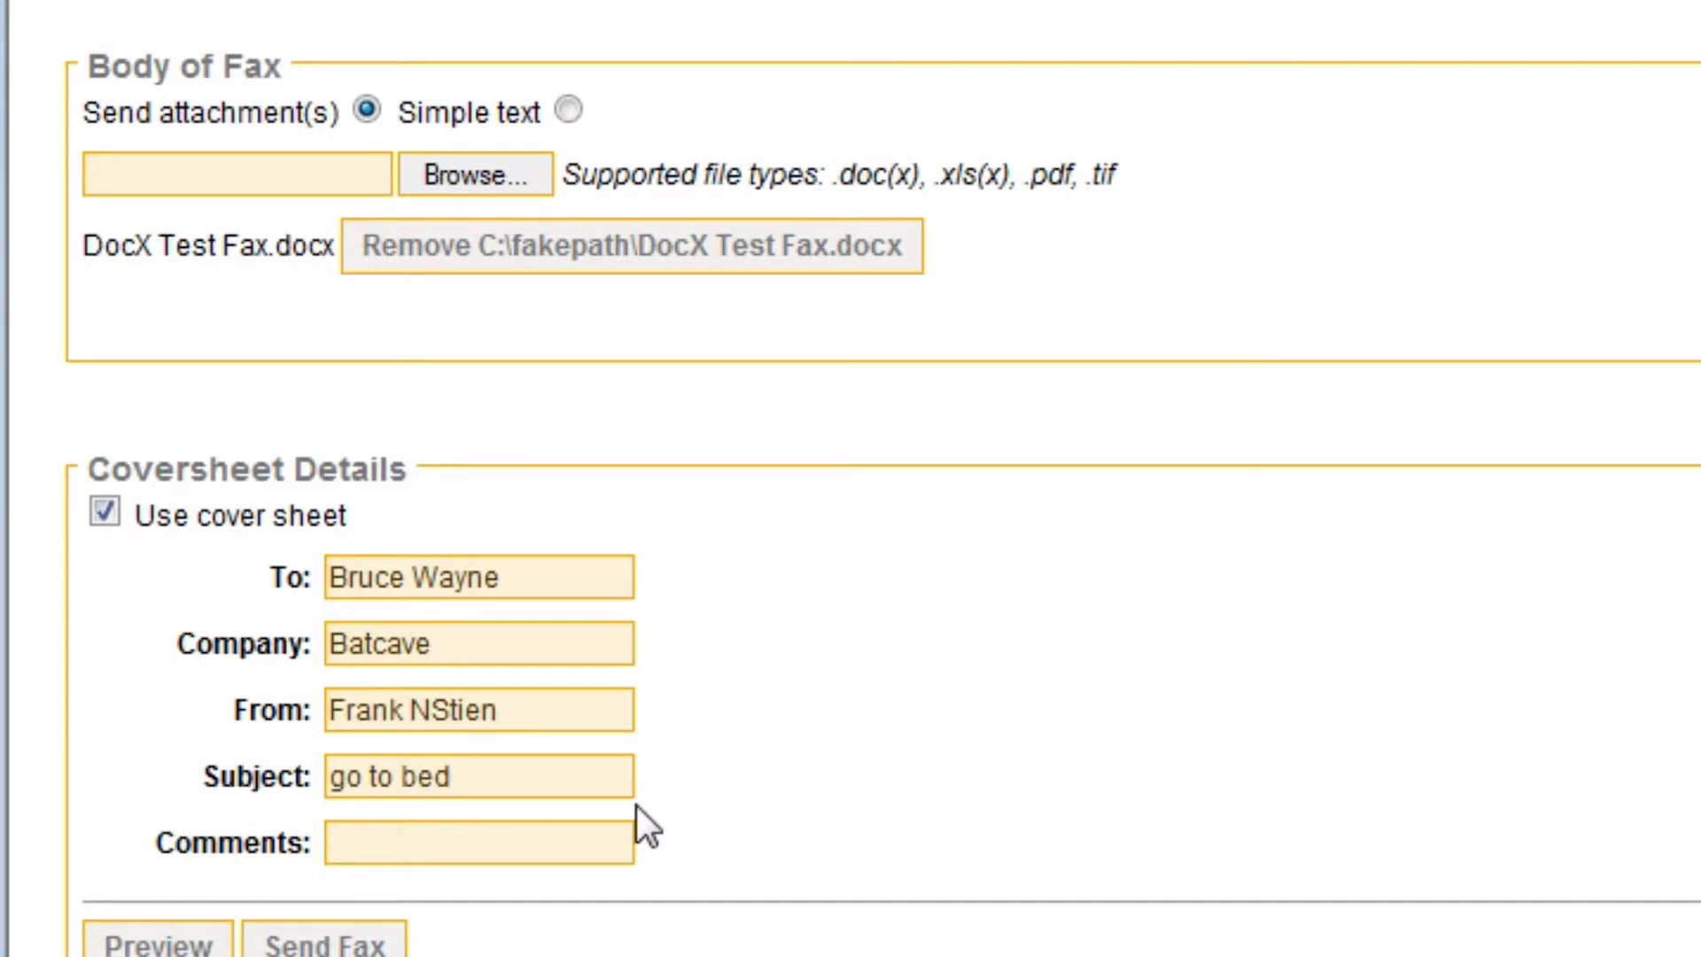
left_click(522, 847)
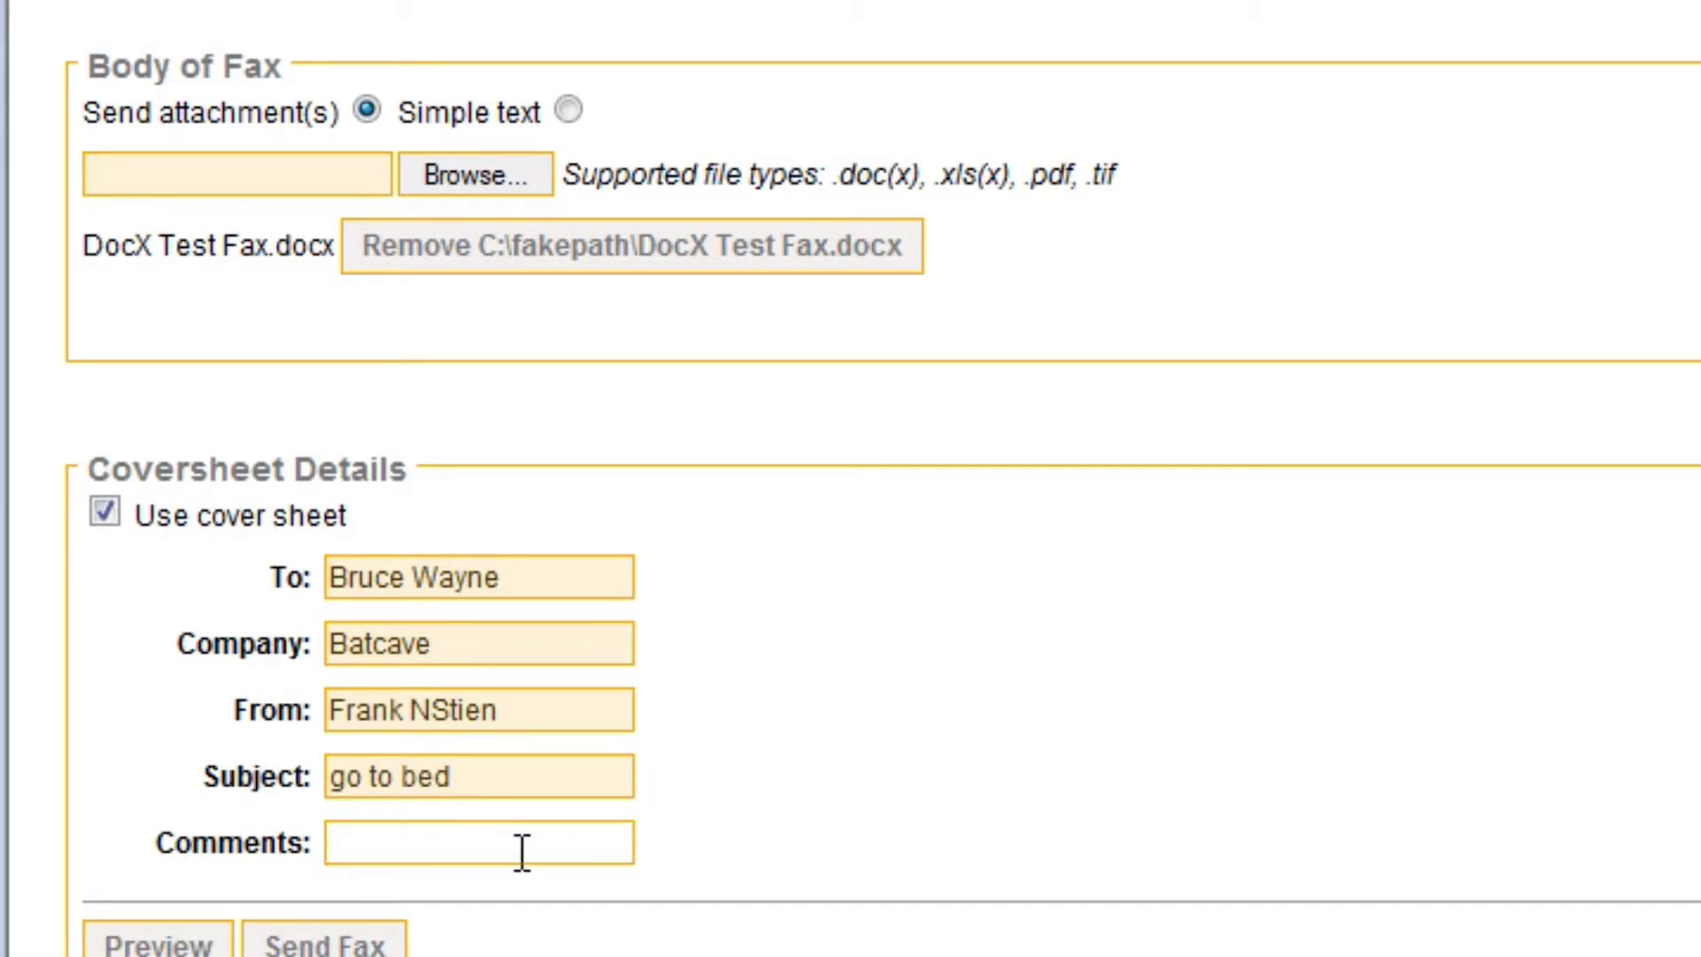
type("Get you cape")
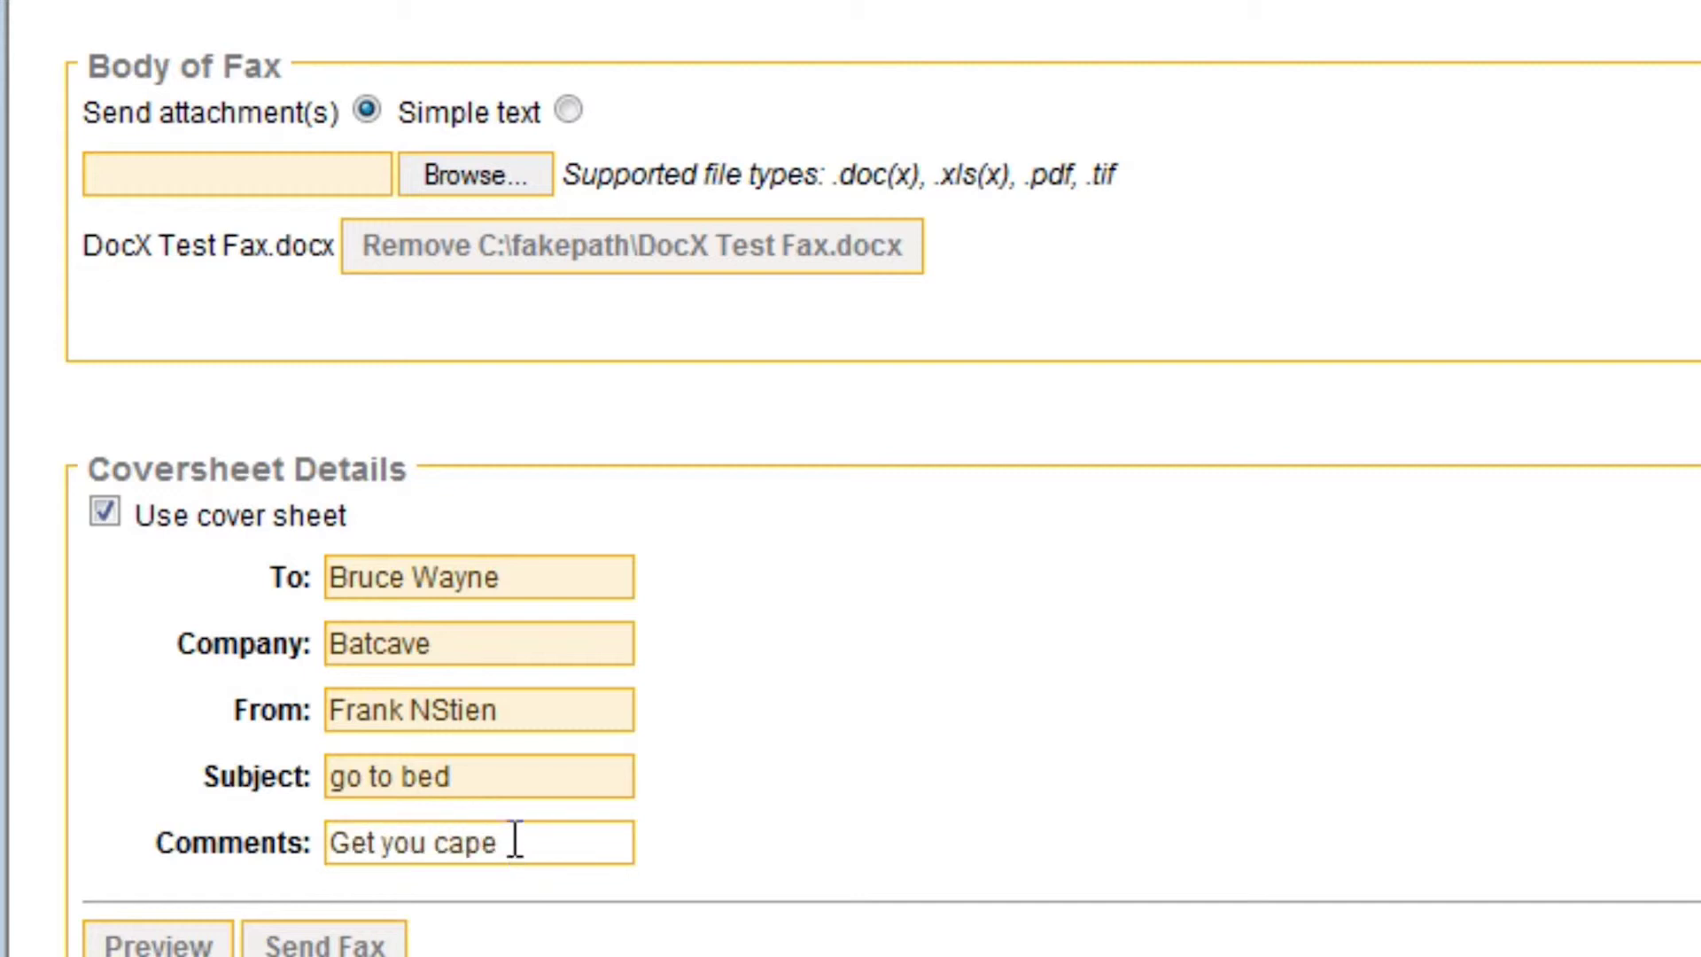
key("Tab")
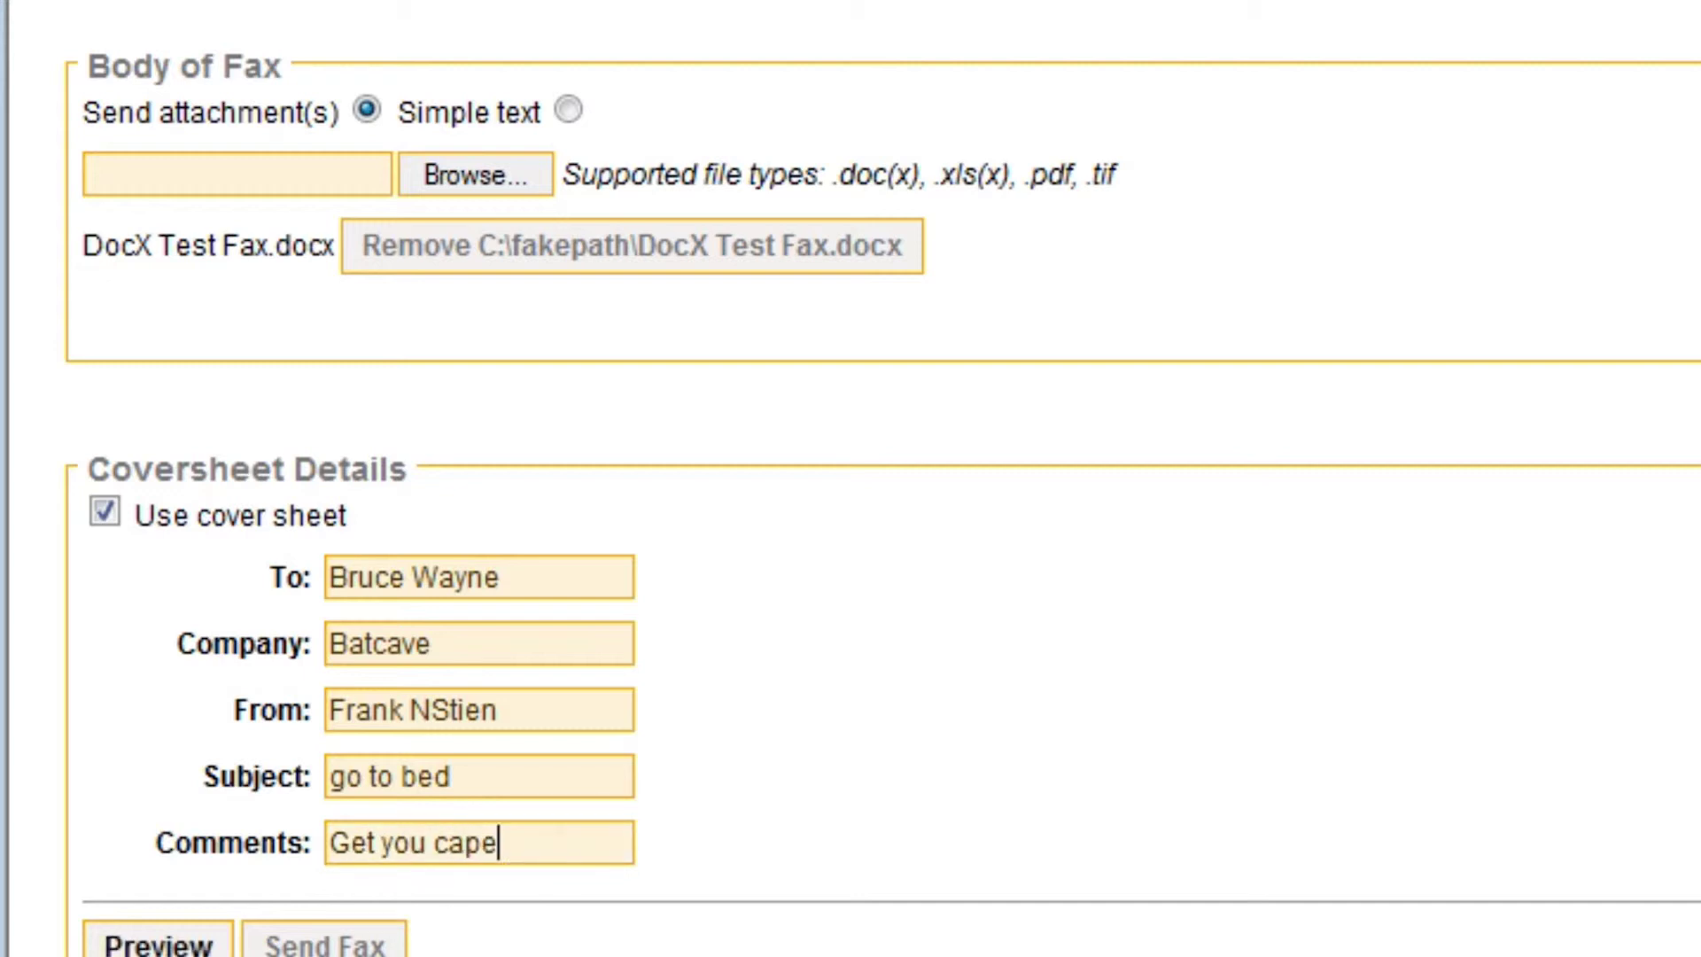
key("Return")
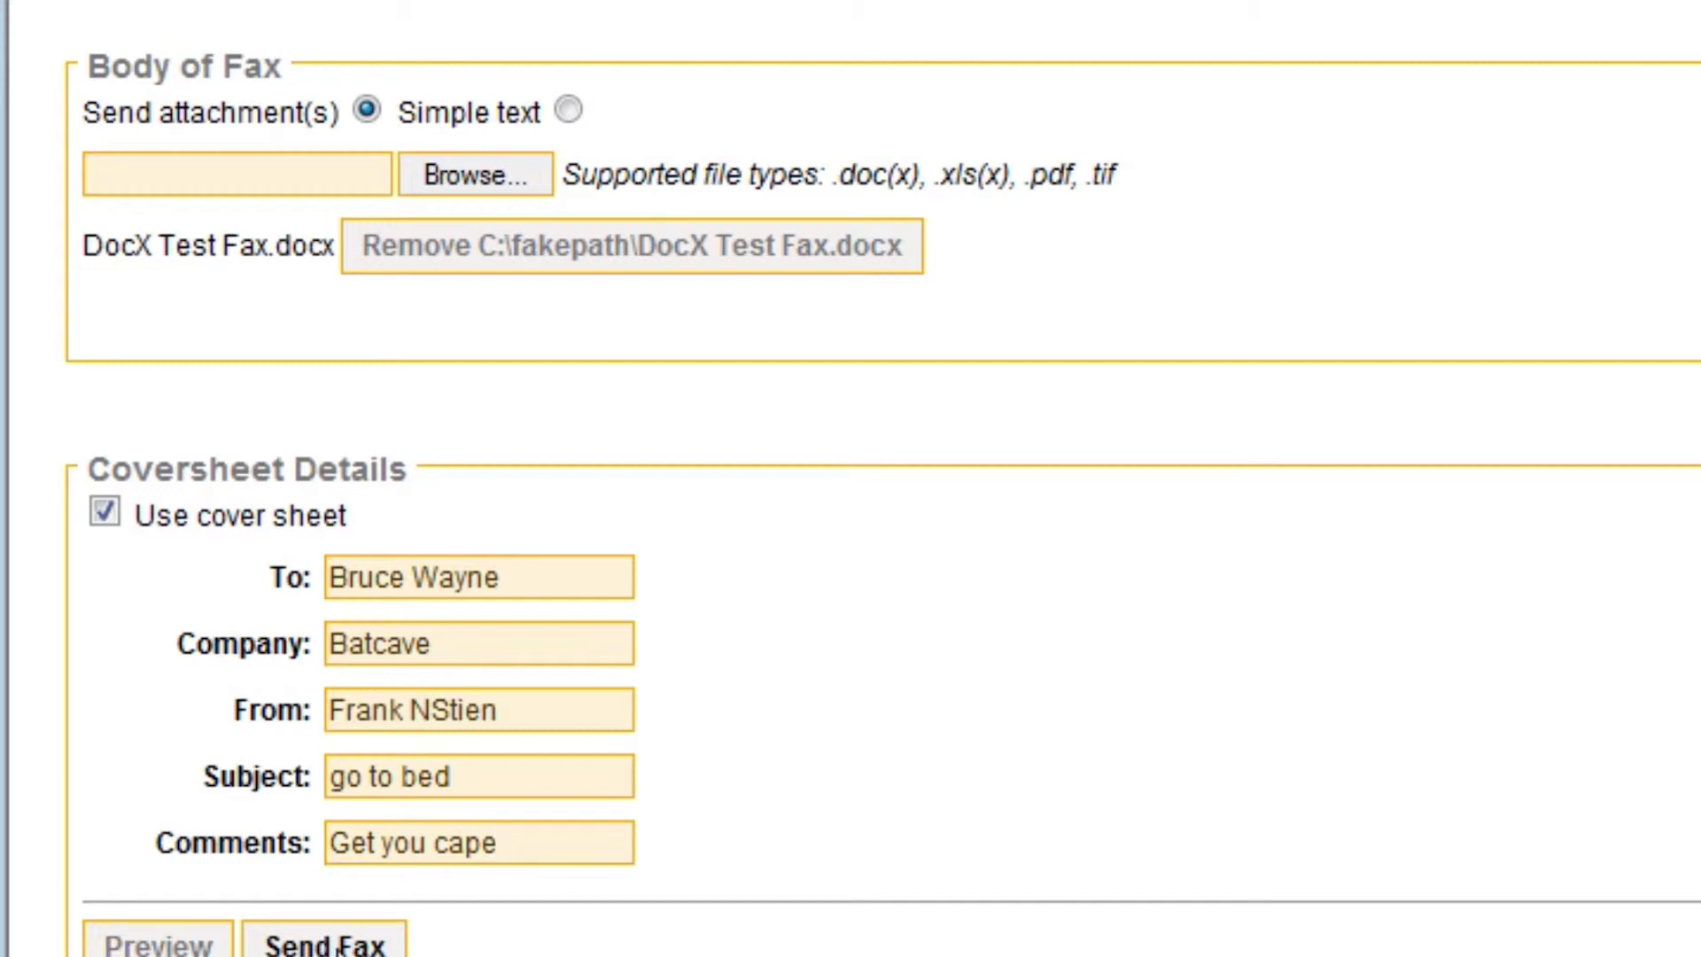
Preview the fax with its cover sheet, send it, and close the preview window
left_click(159, 946)
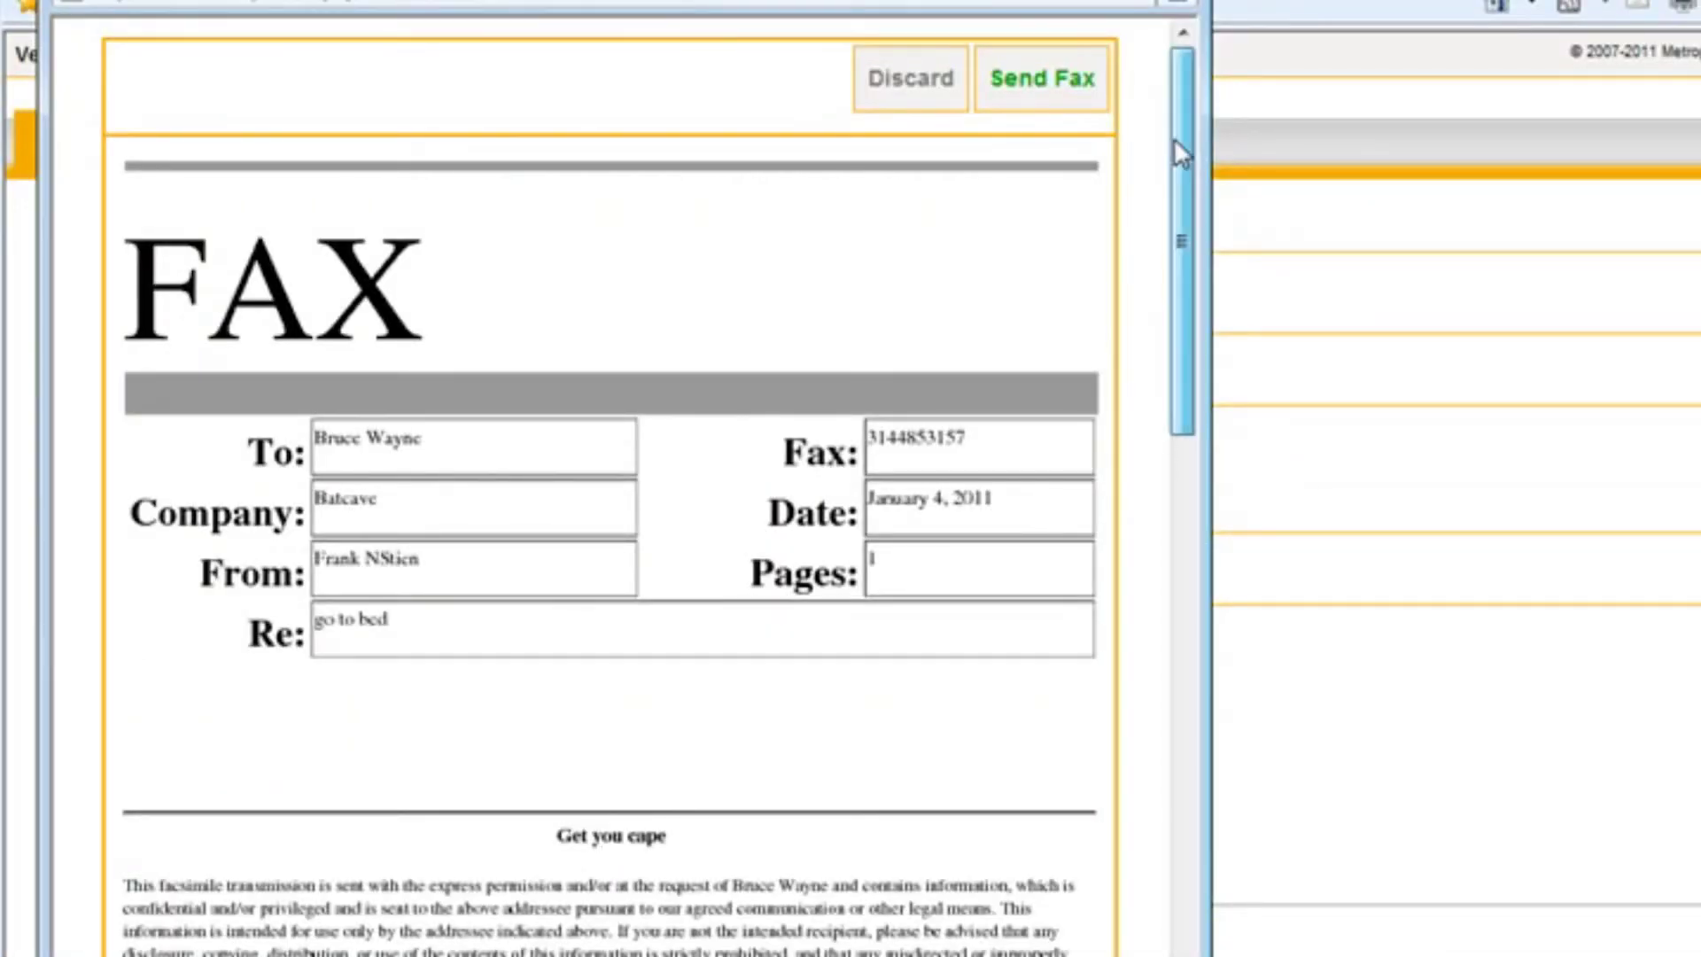
left_click_drag(1178, 142, 1178, 188)
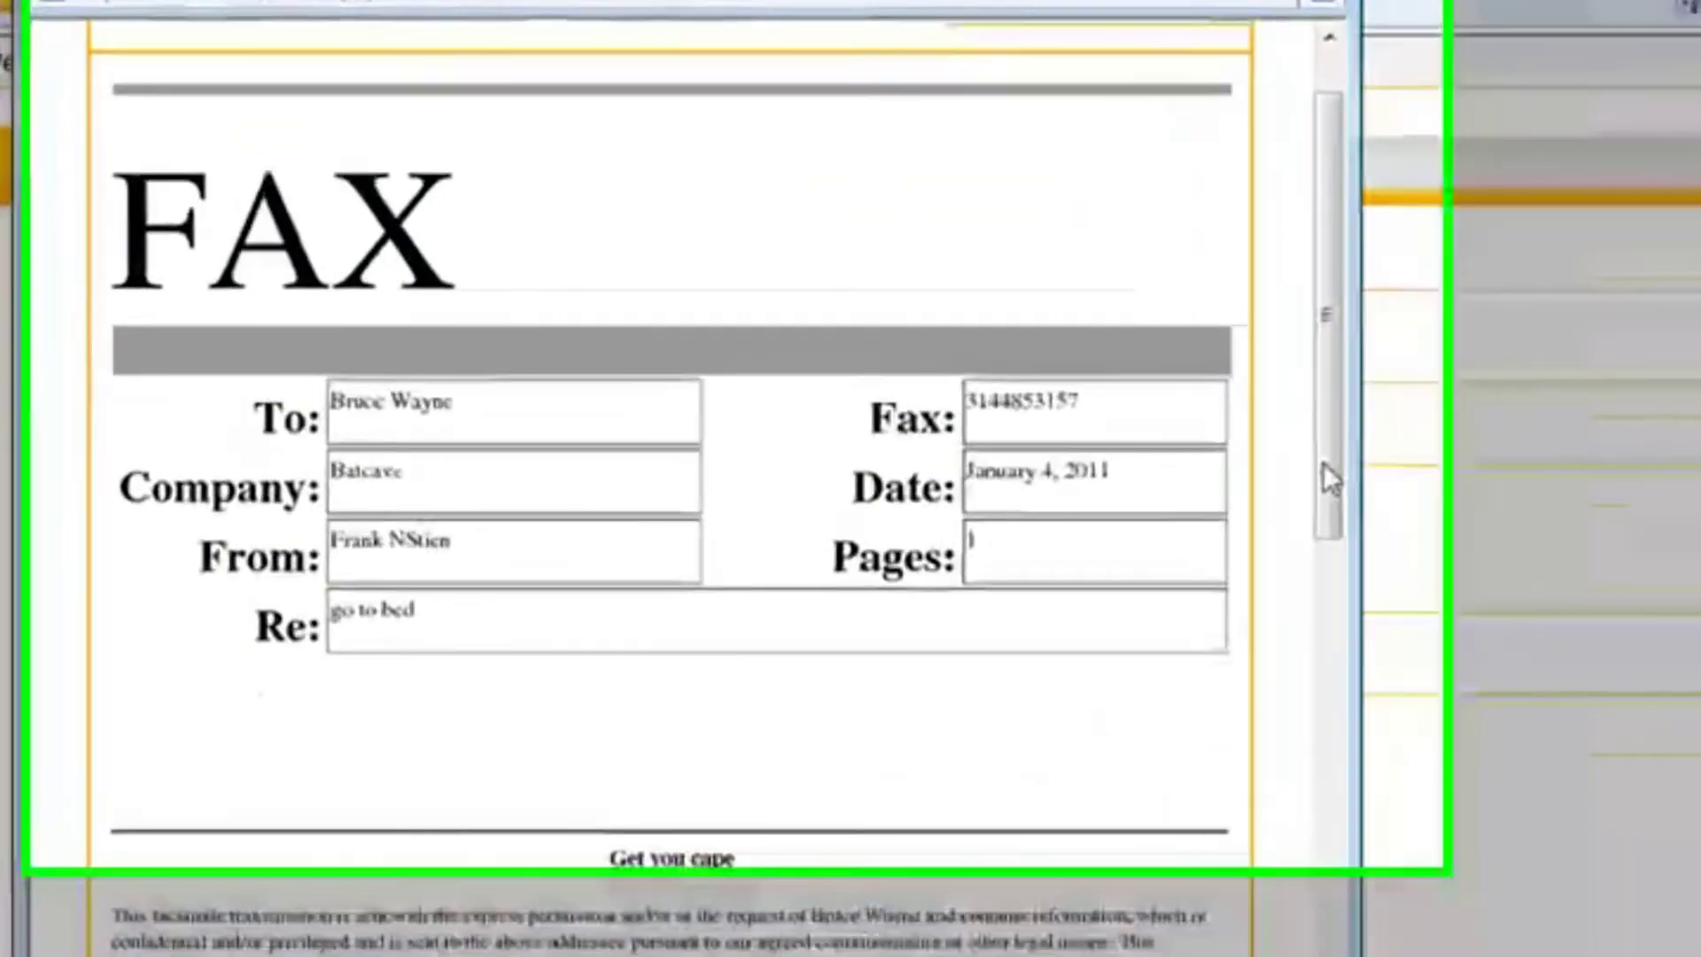
left_click_drag(1182, 408, 1143, 552)
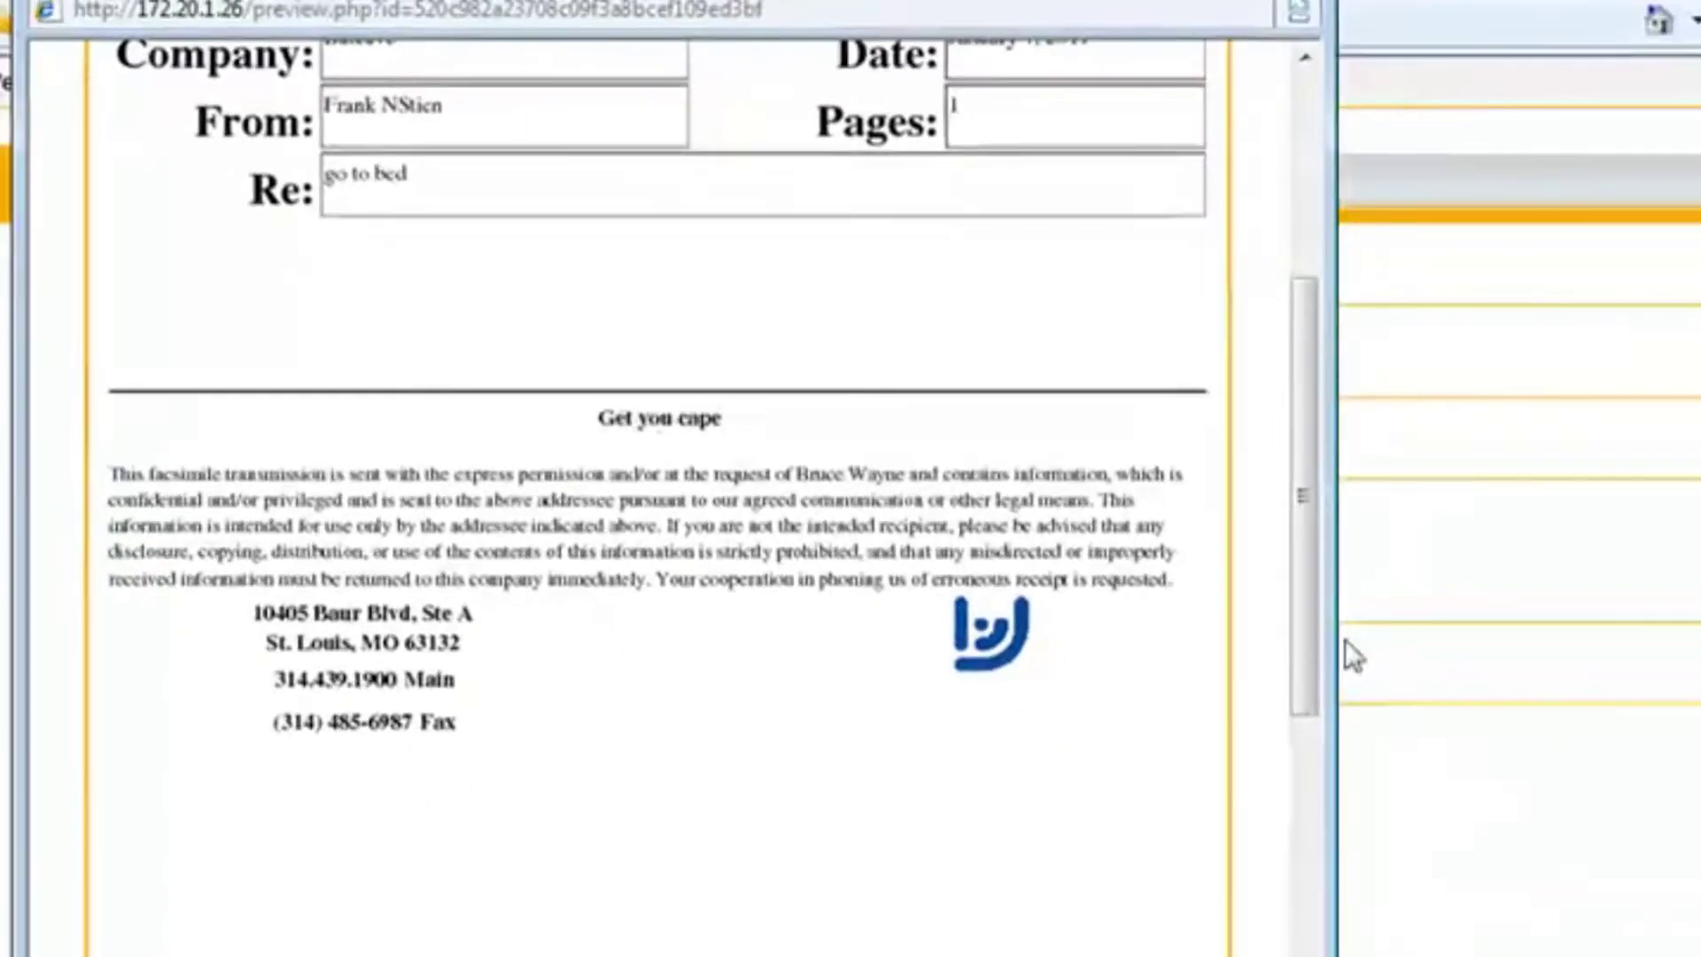
left_click_drag(1573, 758, 1135, 334)
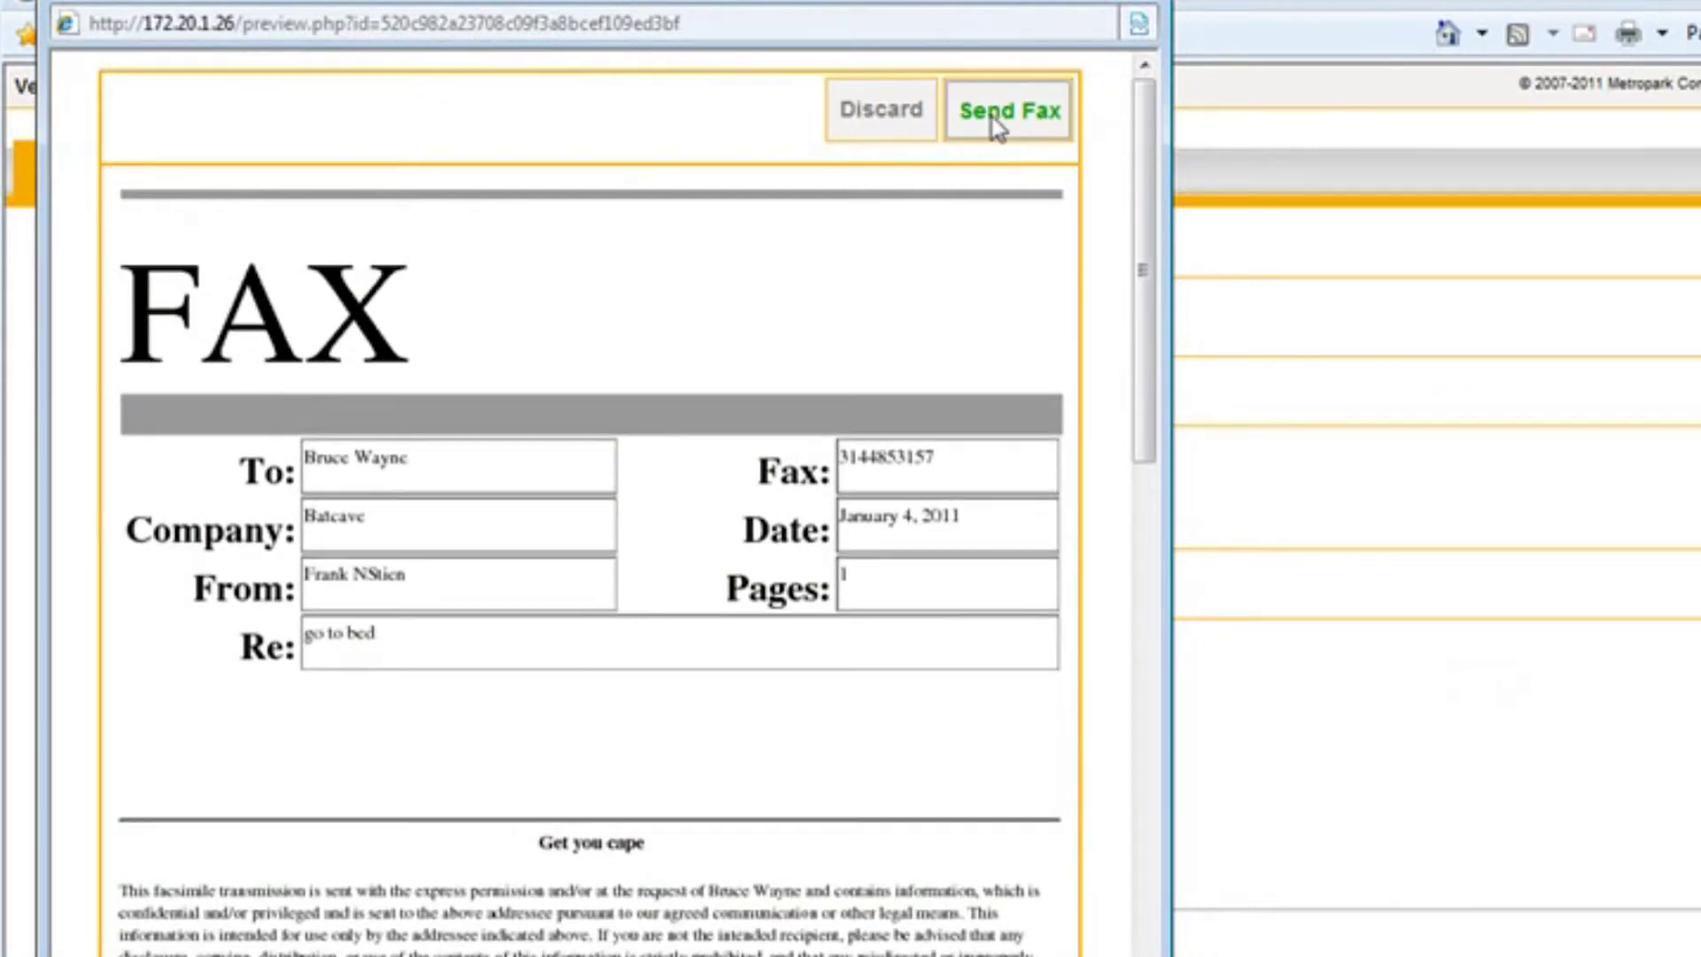
left_click(997, 127)
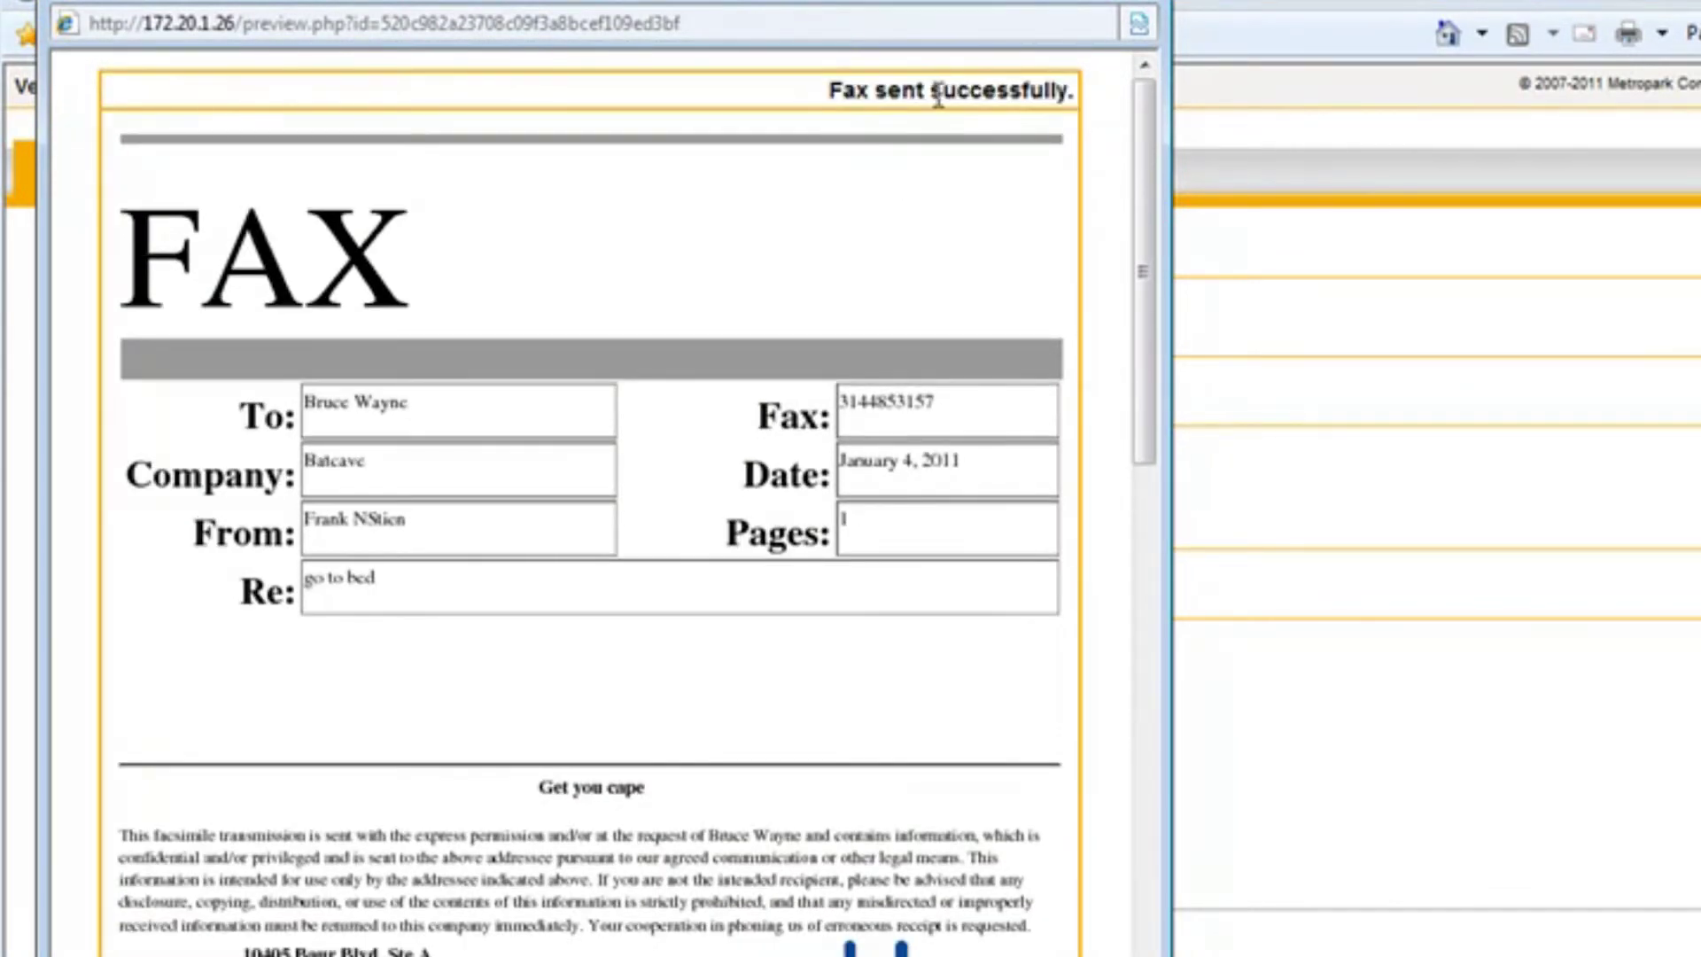
left_click(1134, 7)
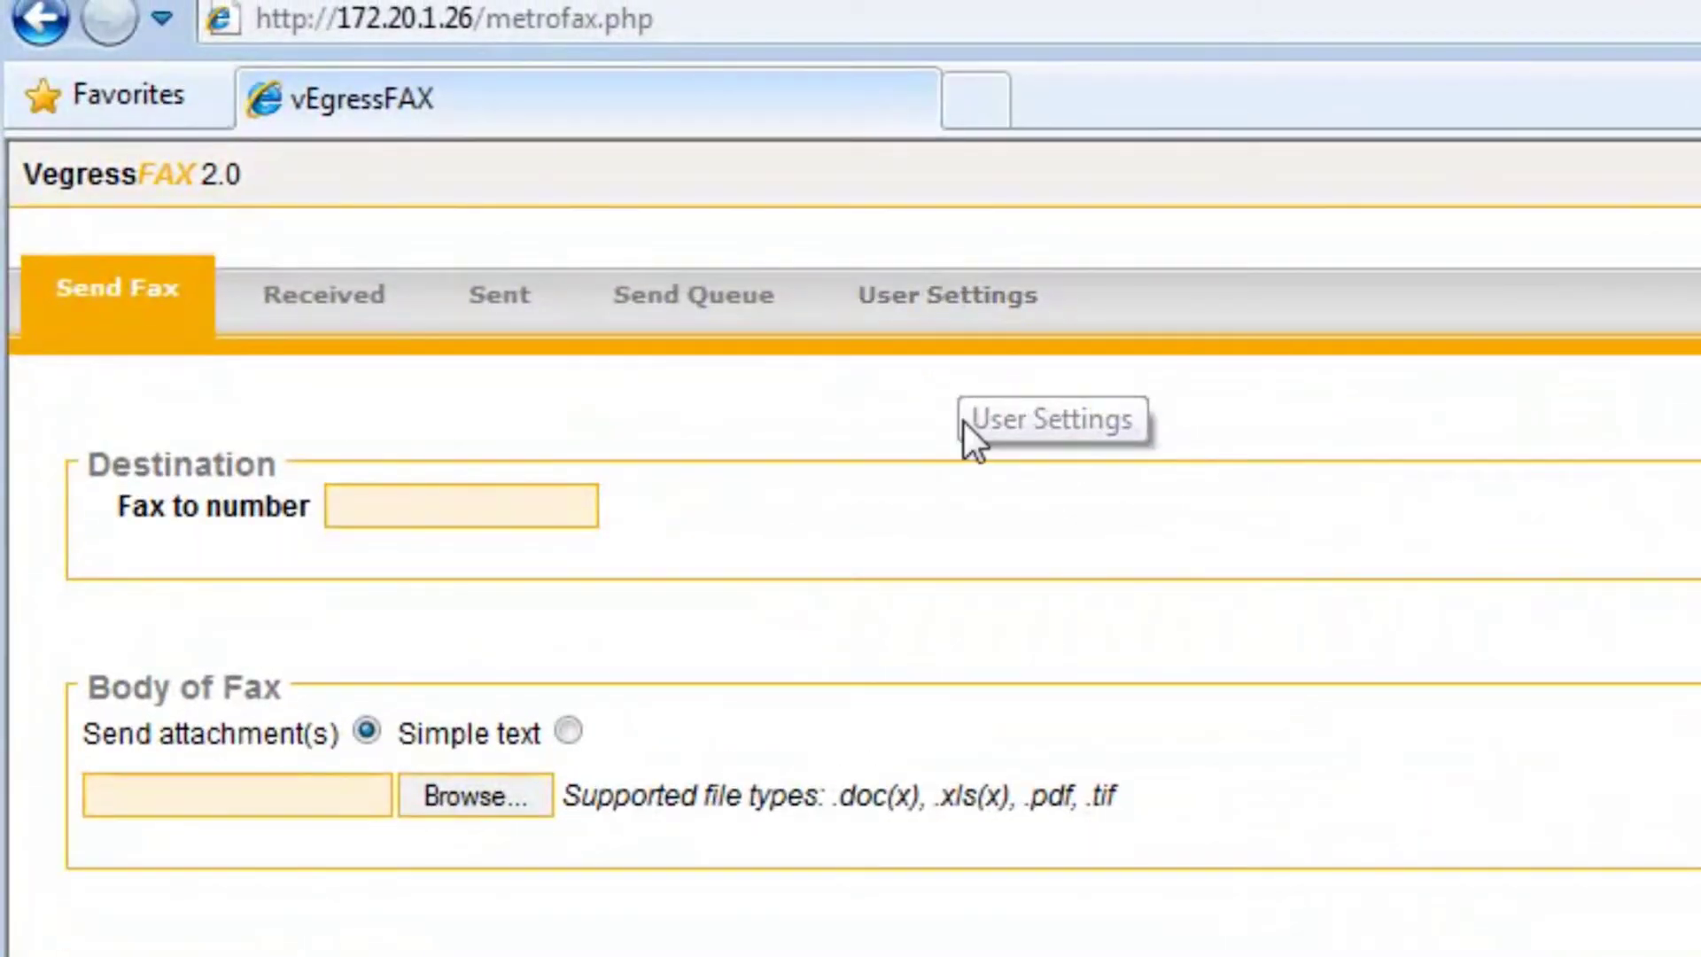
Open the Send Queue page and confirm its message that no faxes are in queue
left_click(702, 317)
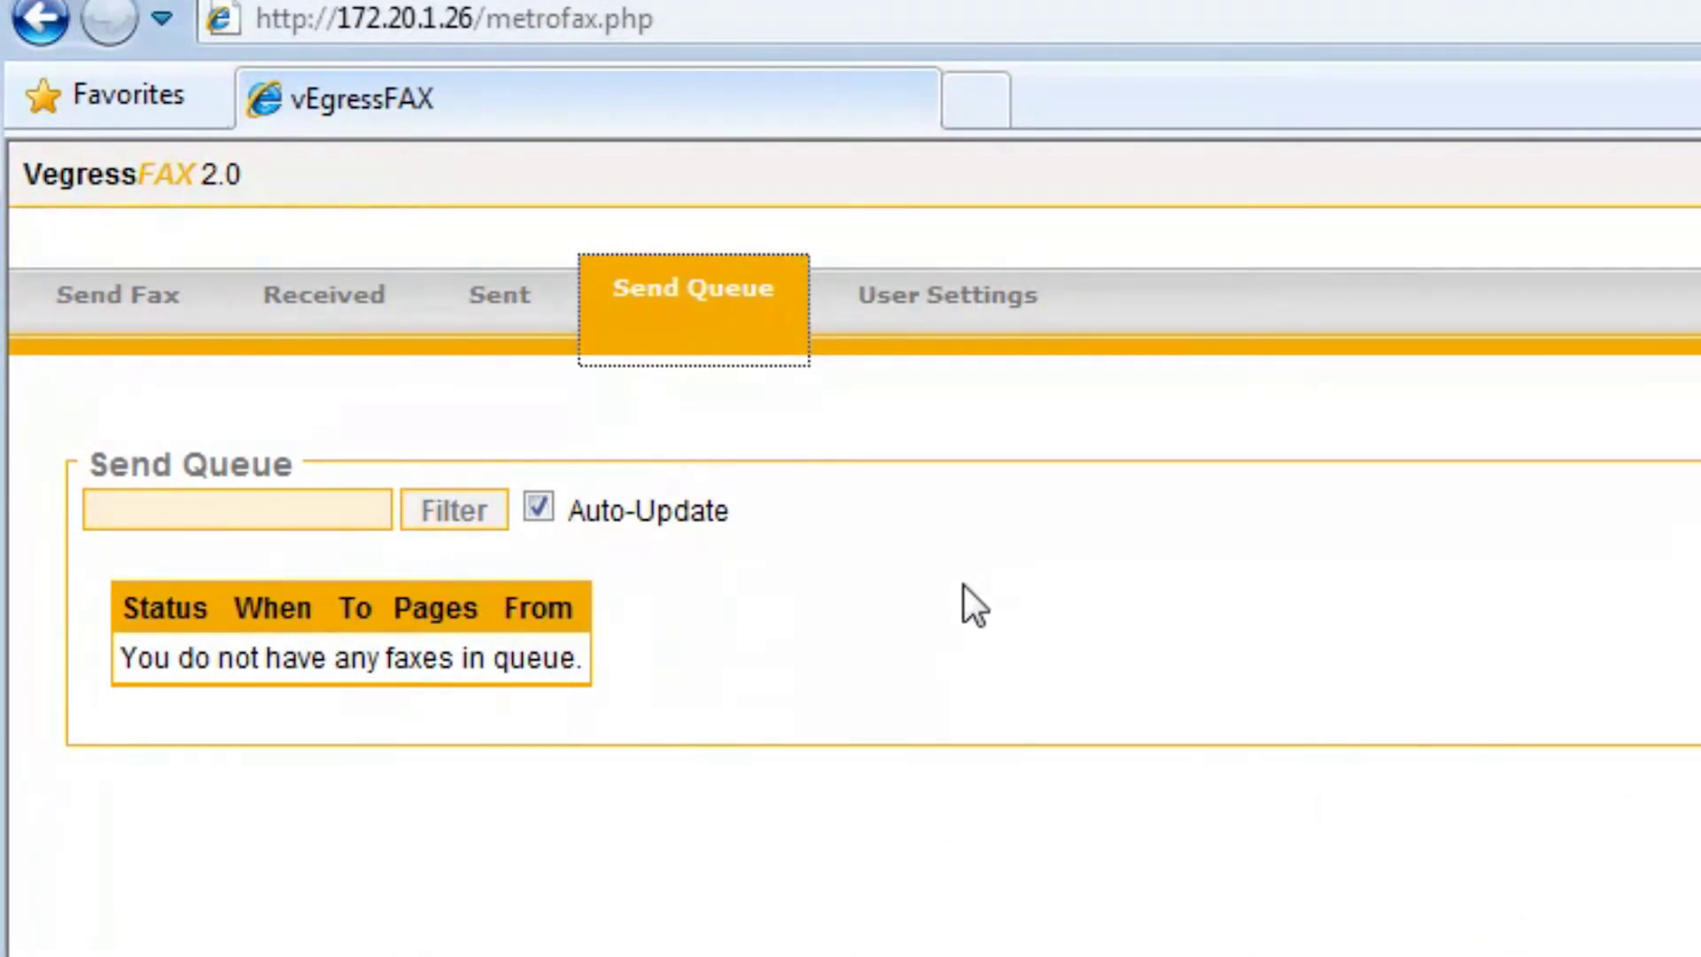
left_click_drag(216, 656, 492, 658)
left_click(527, 709)
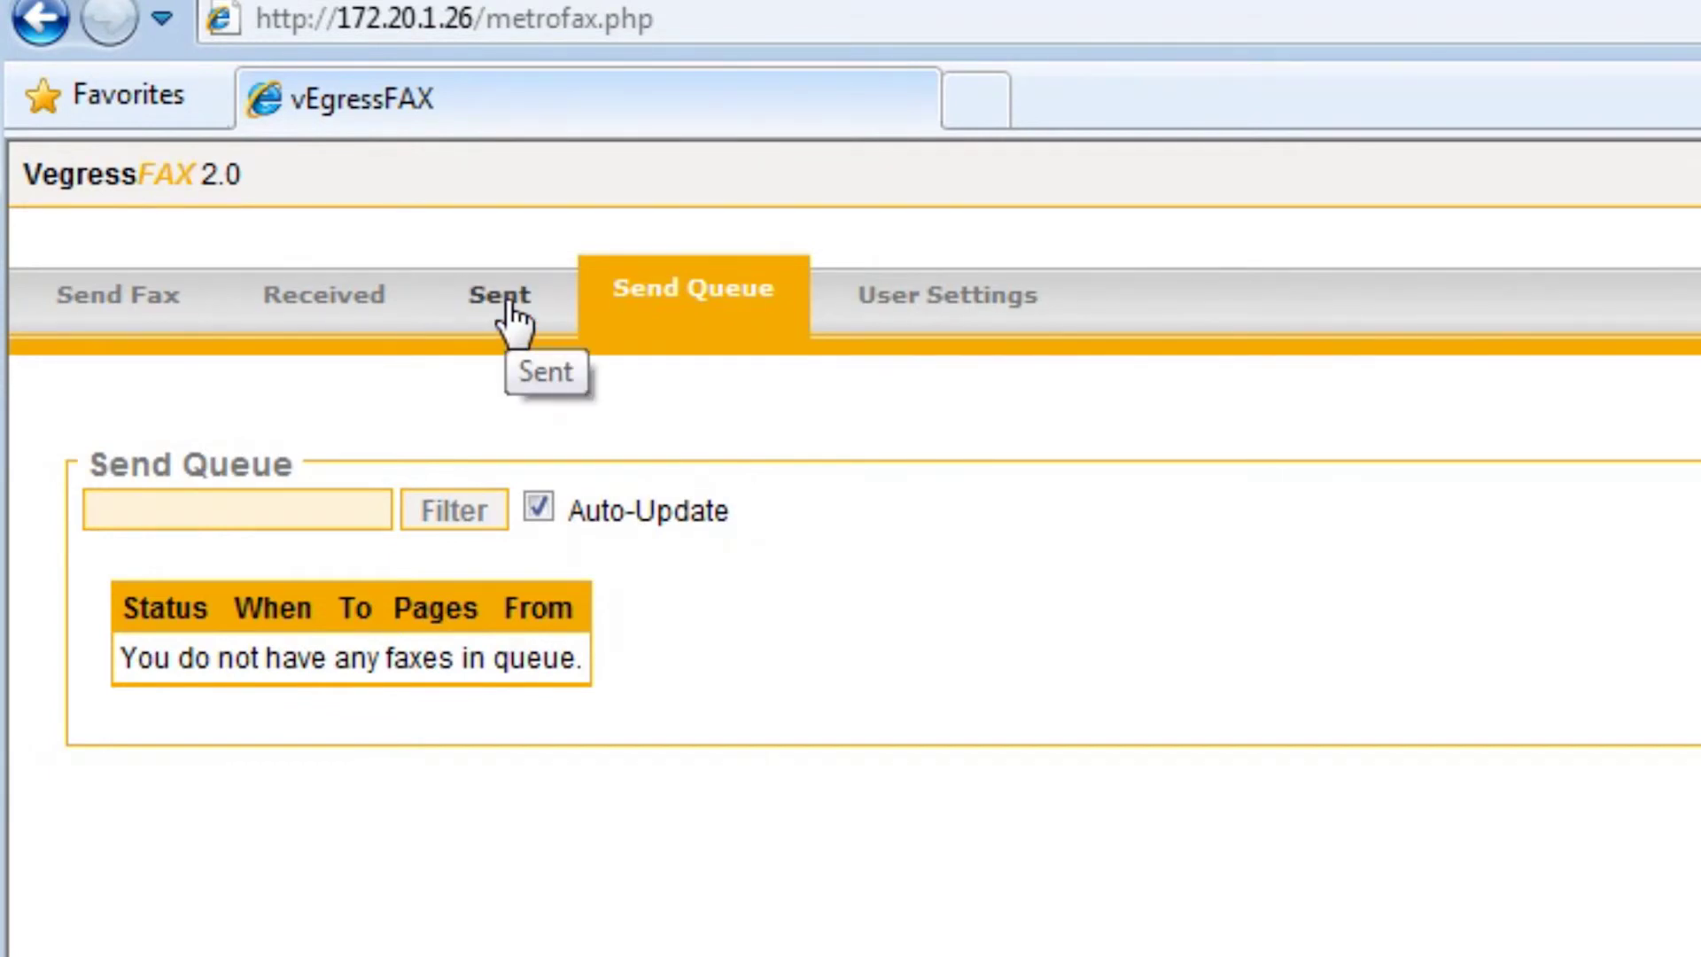
Log out, then sign in as administrator using the saved admin email and the account password
left_click(1526, 223)
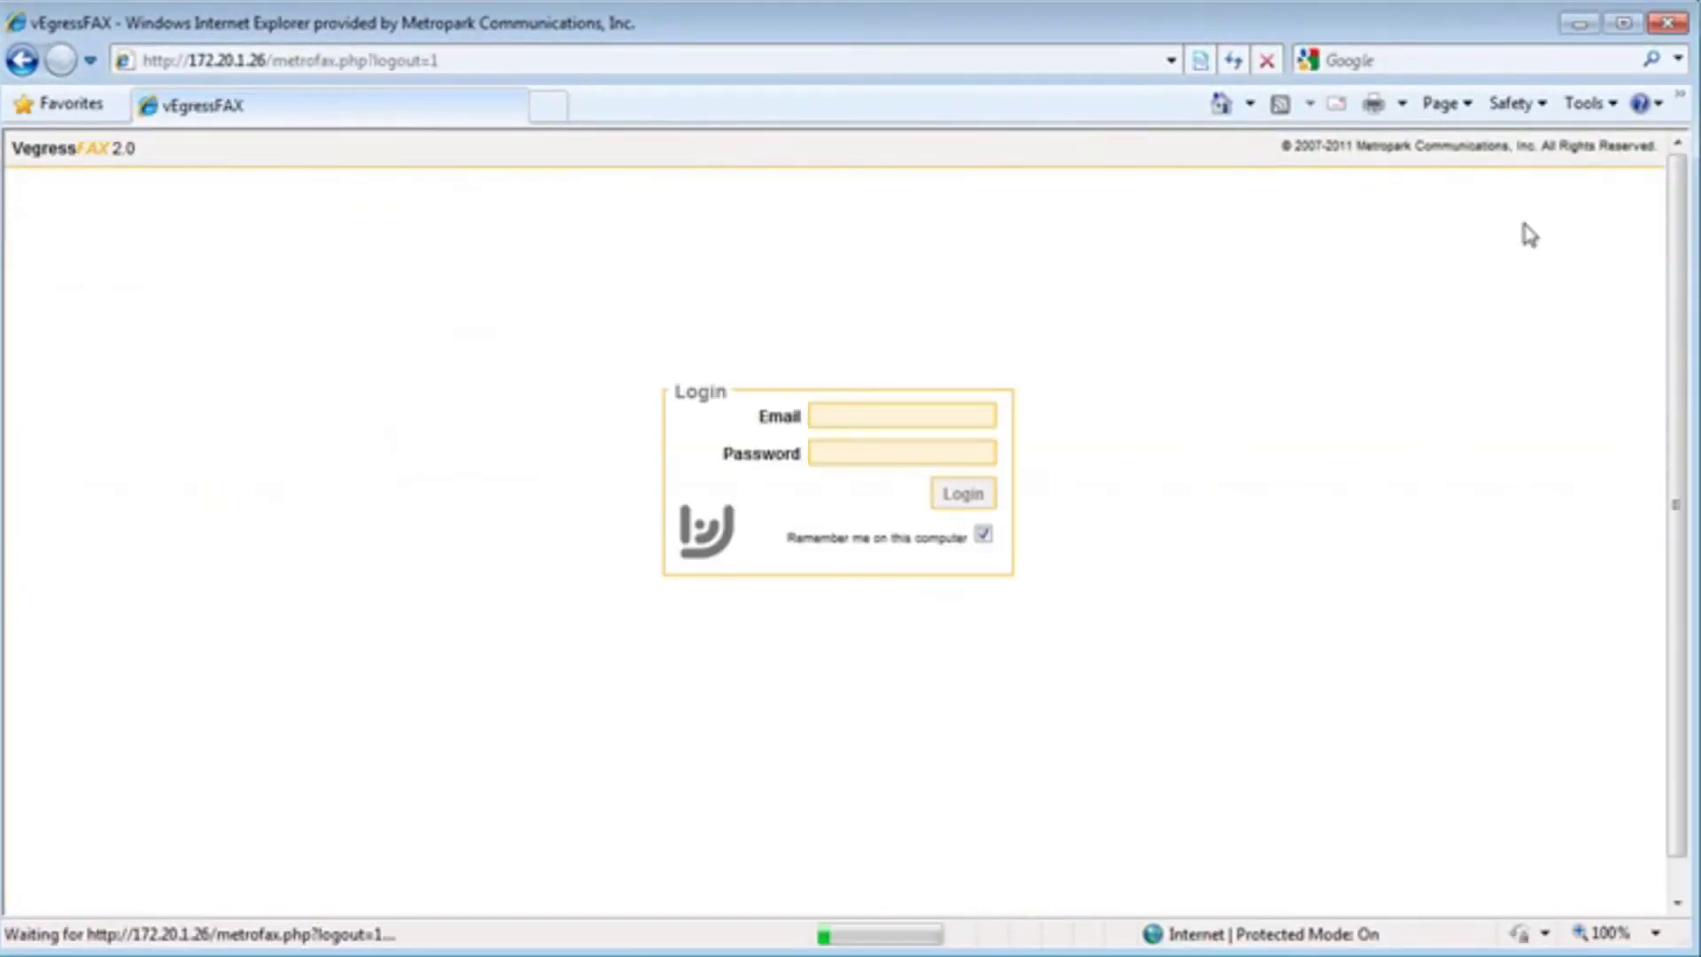
left_click(887, 413)
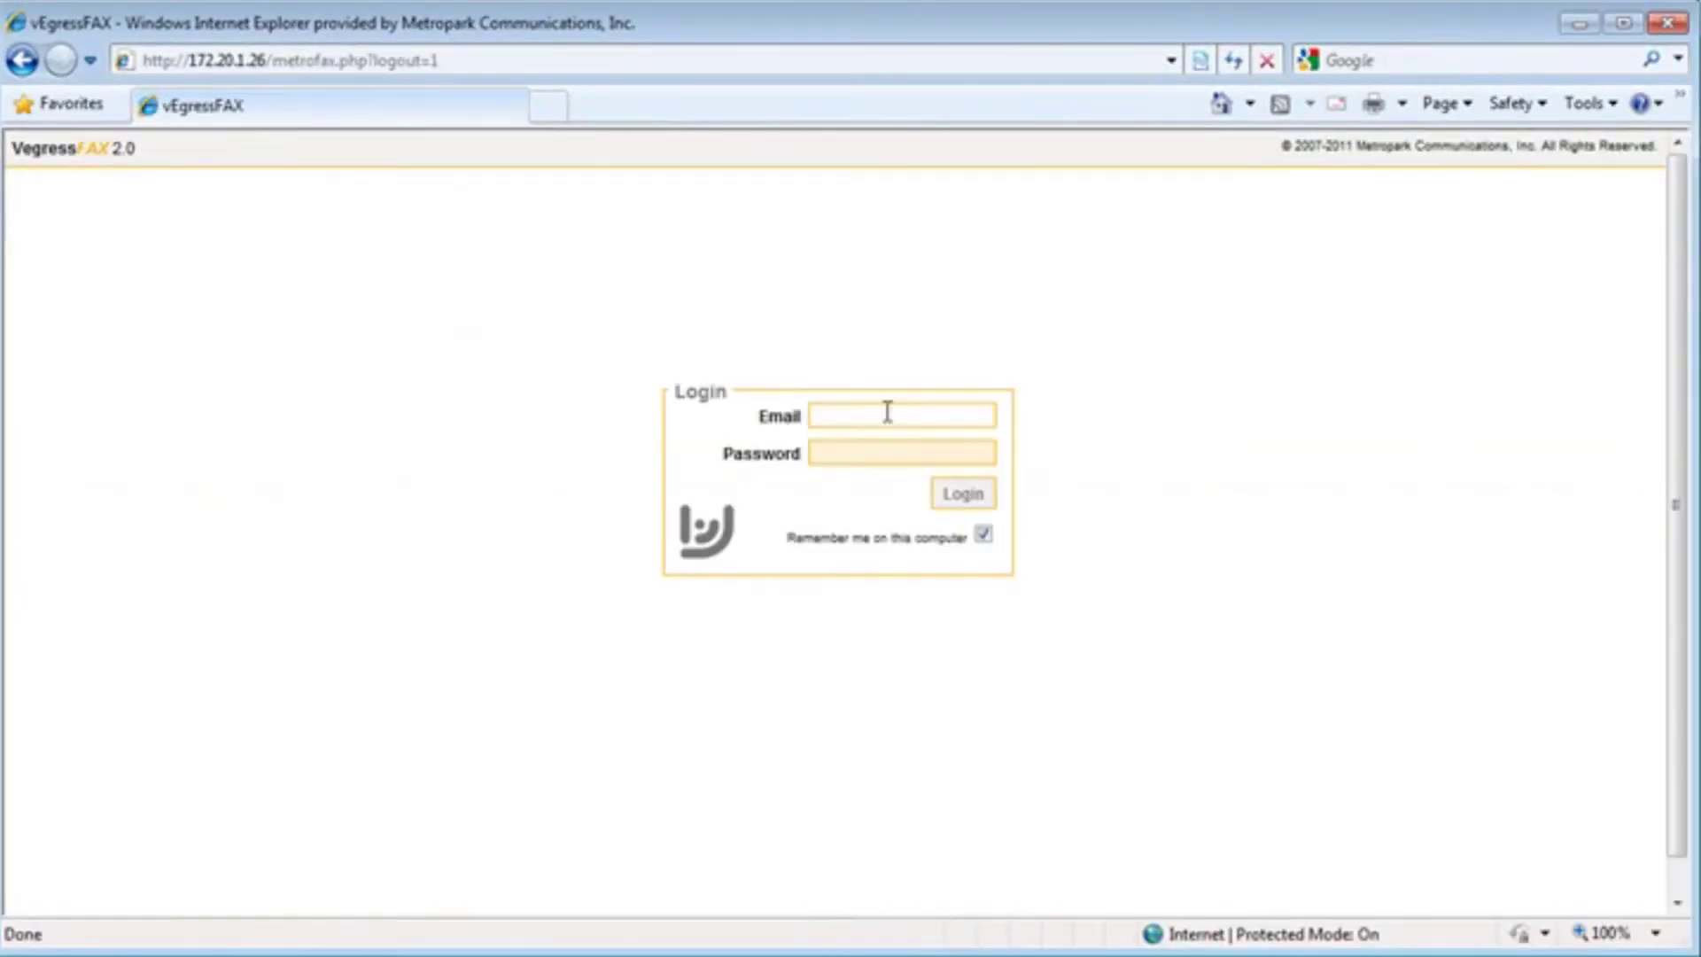
type("g")
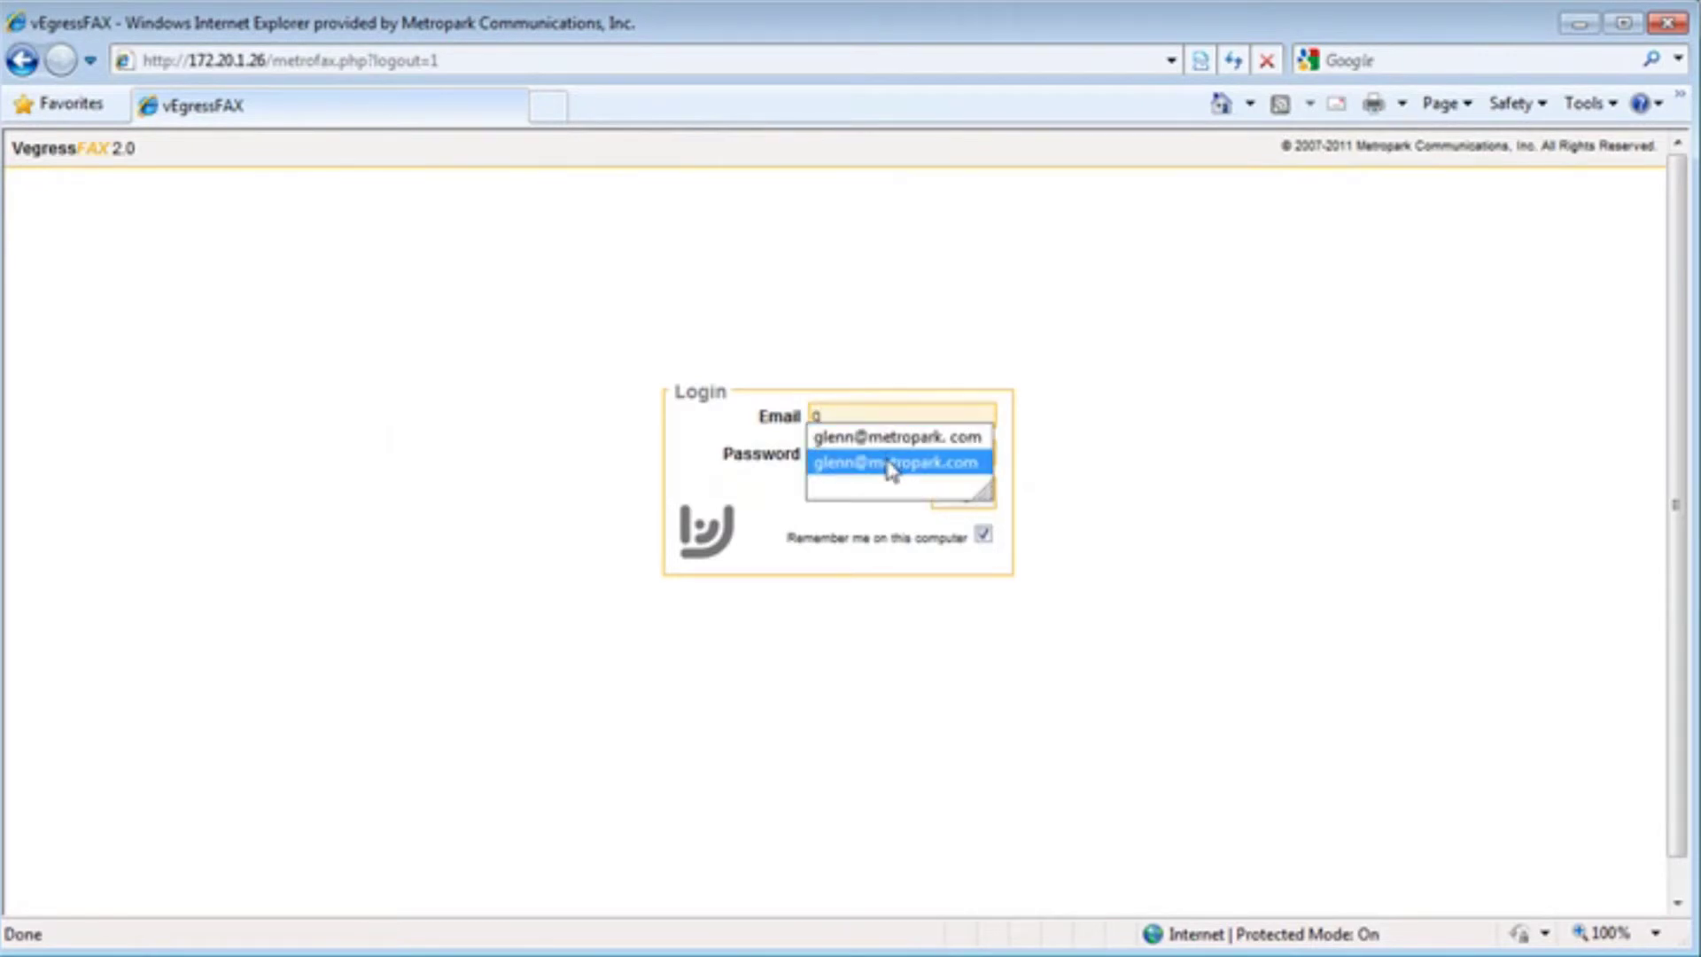
left_click(889, 461)
left_click(936, 471)
type("•••")
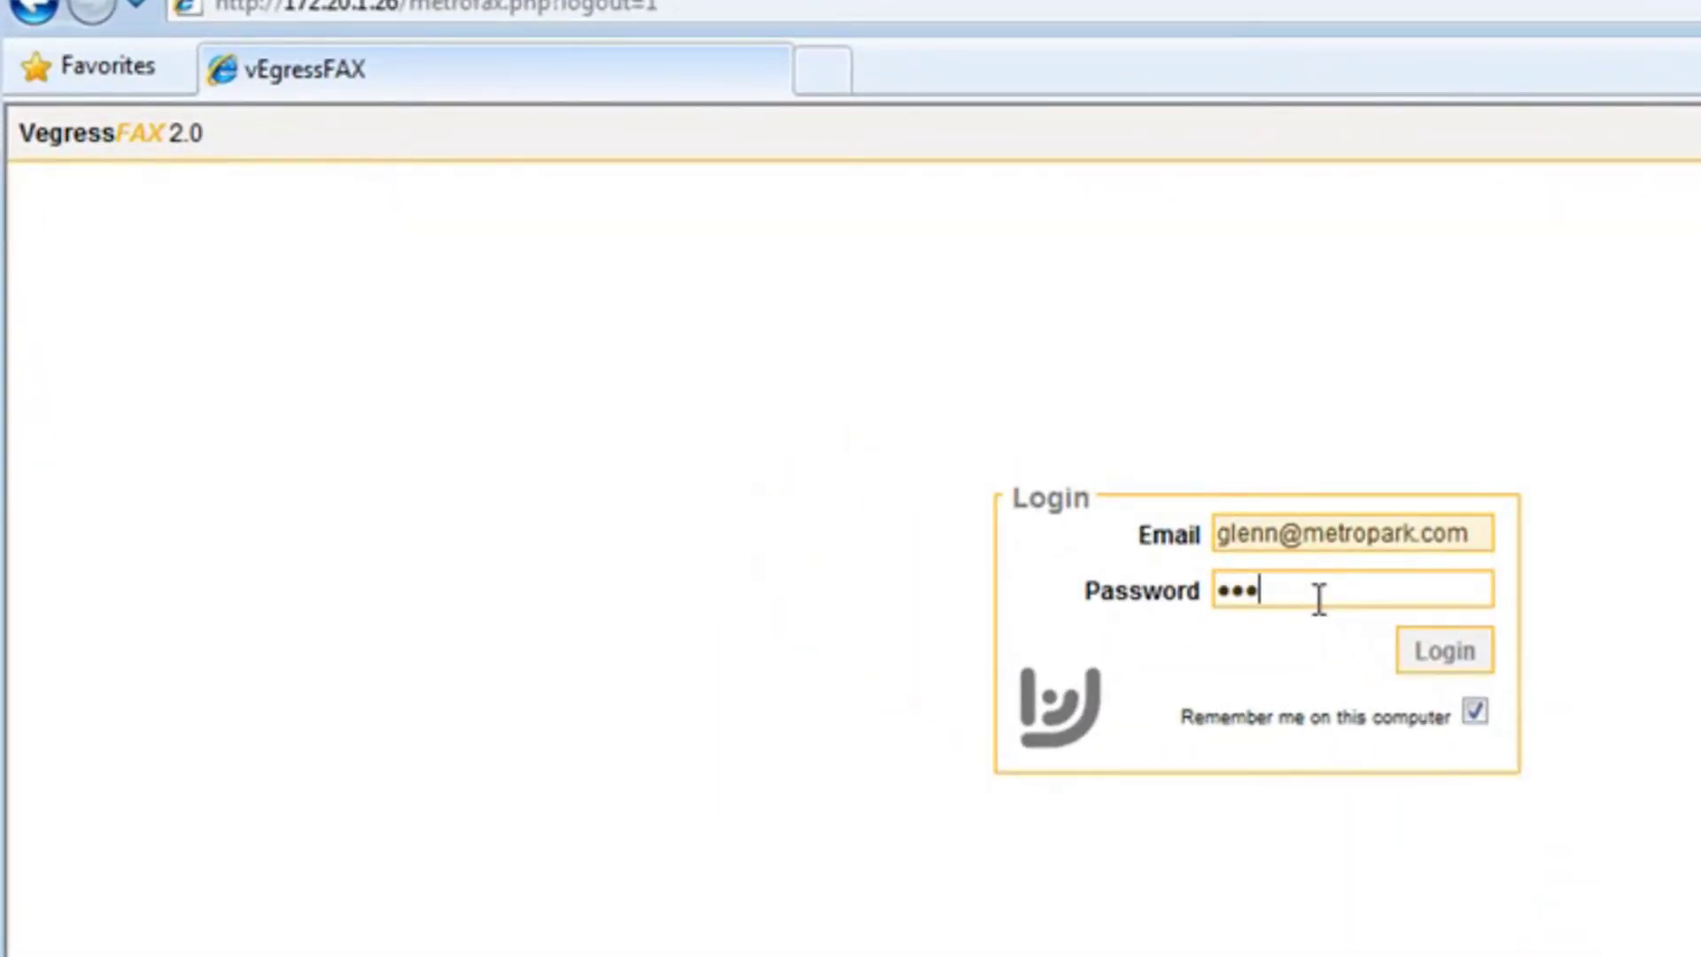
key("BackSpace")
key("BackSpace")
key("BackSpace")
type("•••")
key("Return")
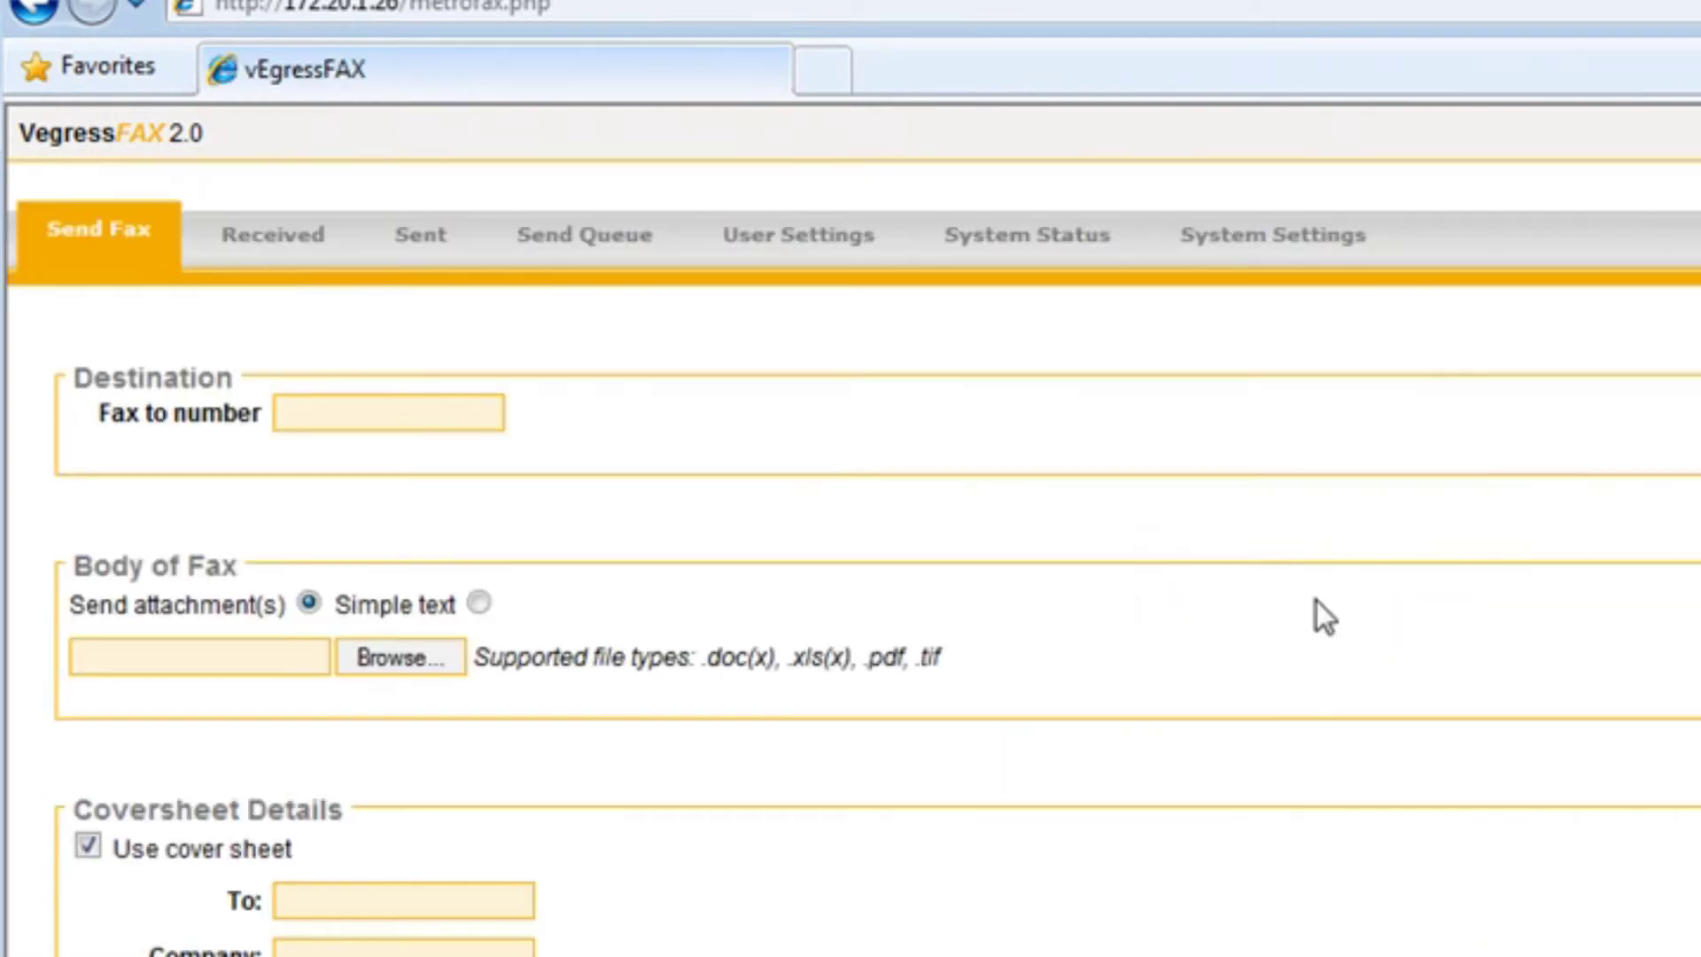
View System Status and highlight the port lines for the outgoing and the incoming fax
left_click(1227, 248)
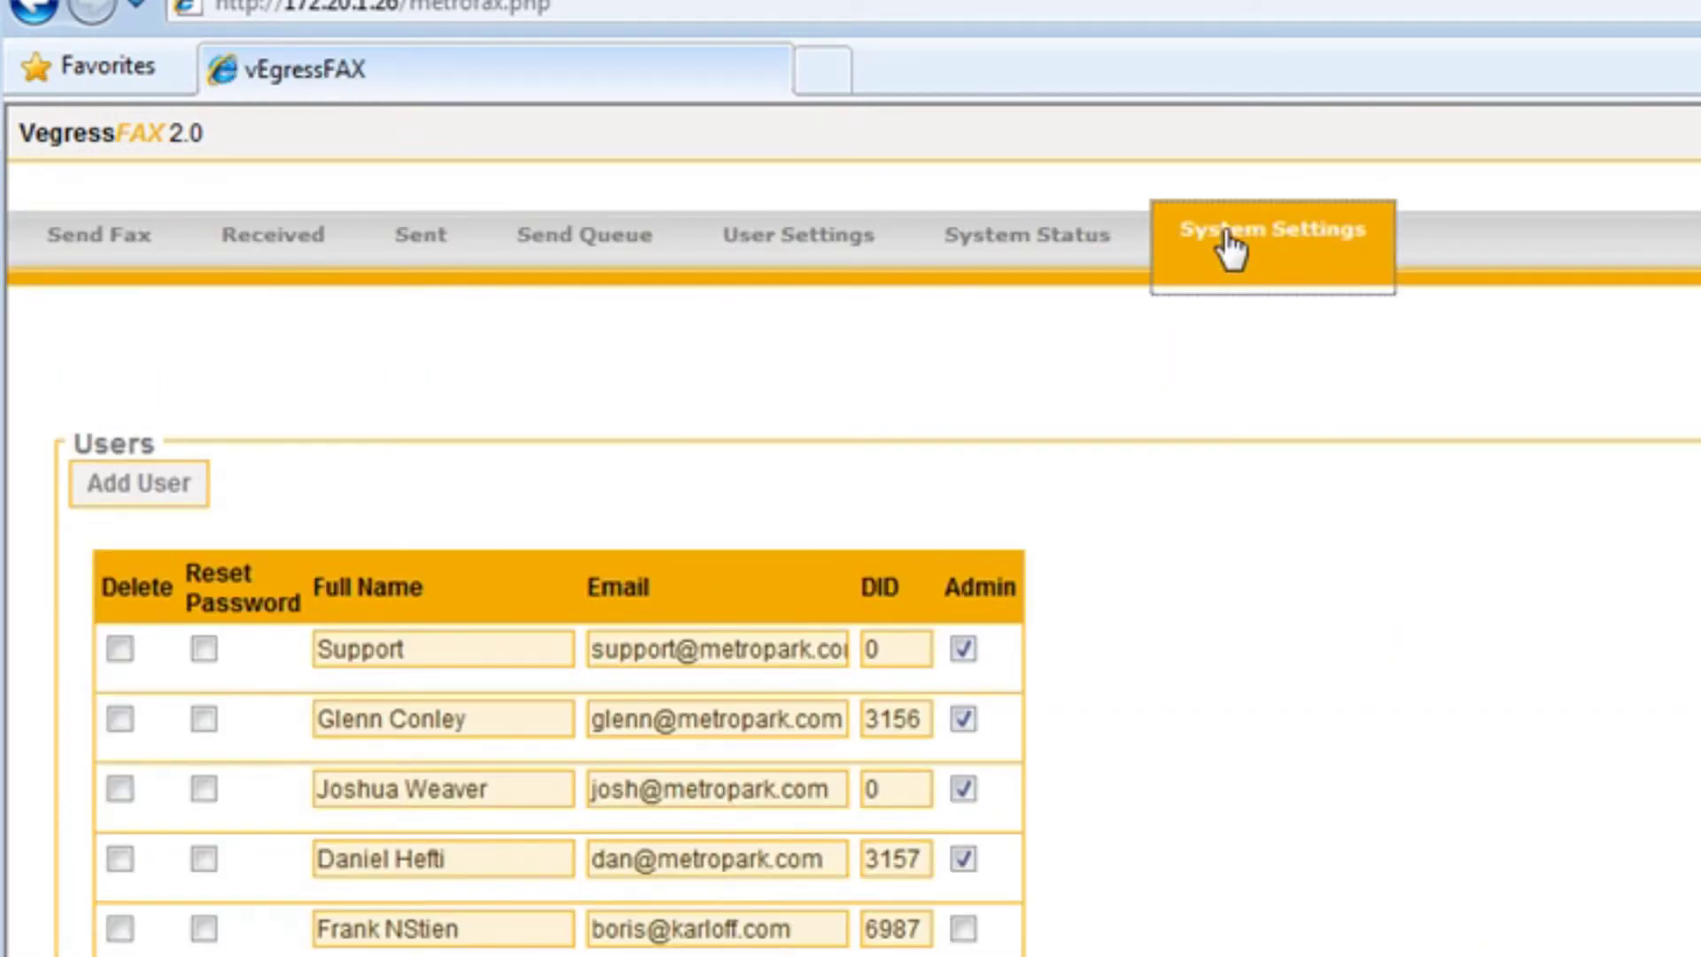
left_click(1103, 237)
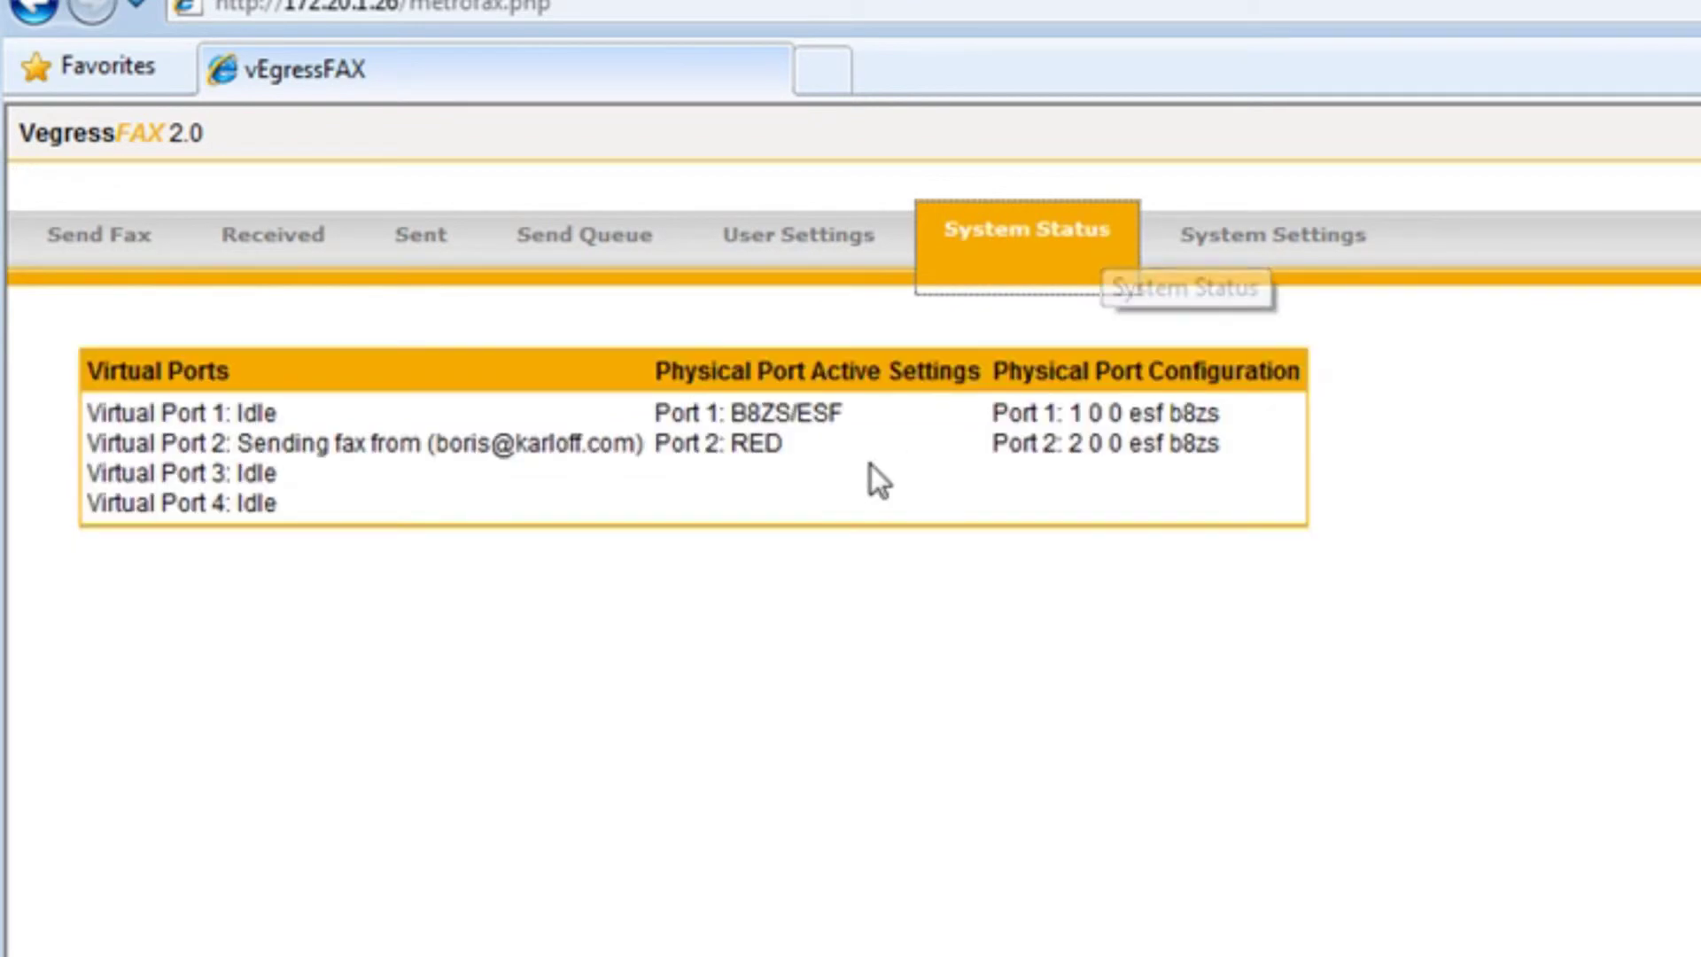
left_click_drag(262, 443, 635, 456)
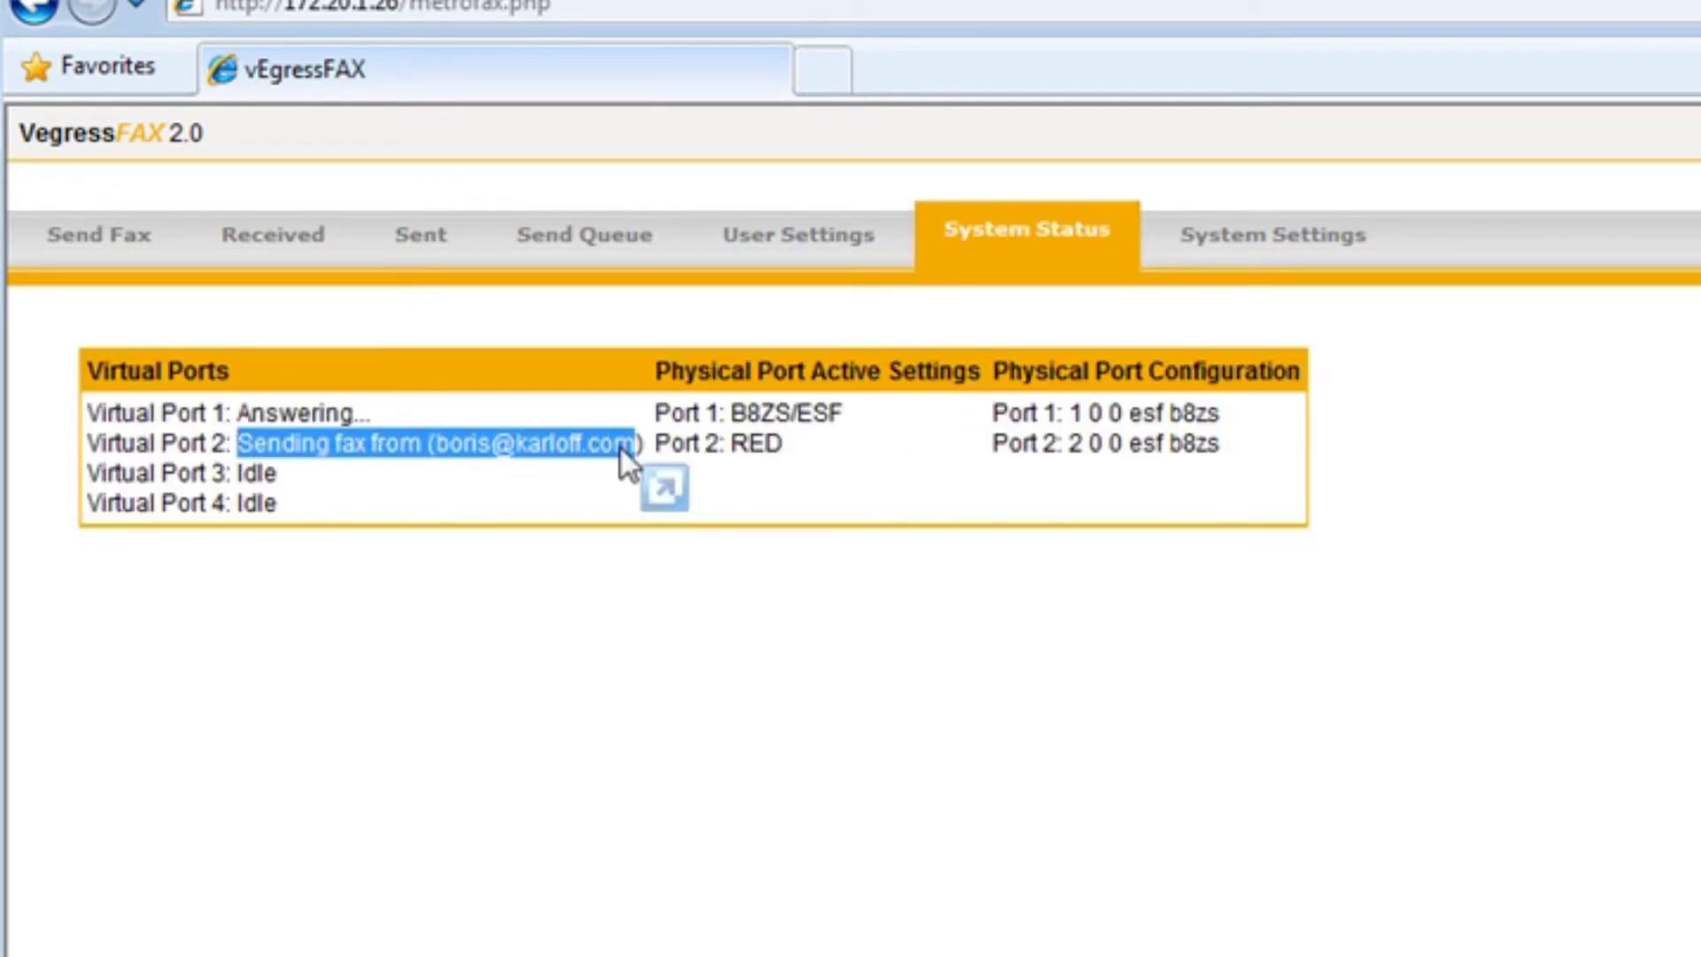
left_click(293, 452)
left_click_drag(236, 413, 476, 417)
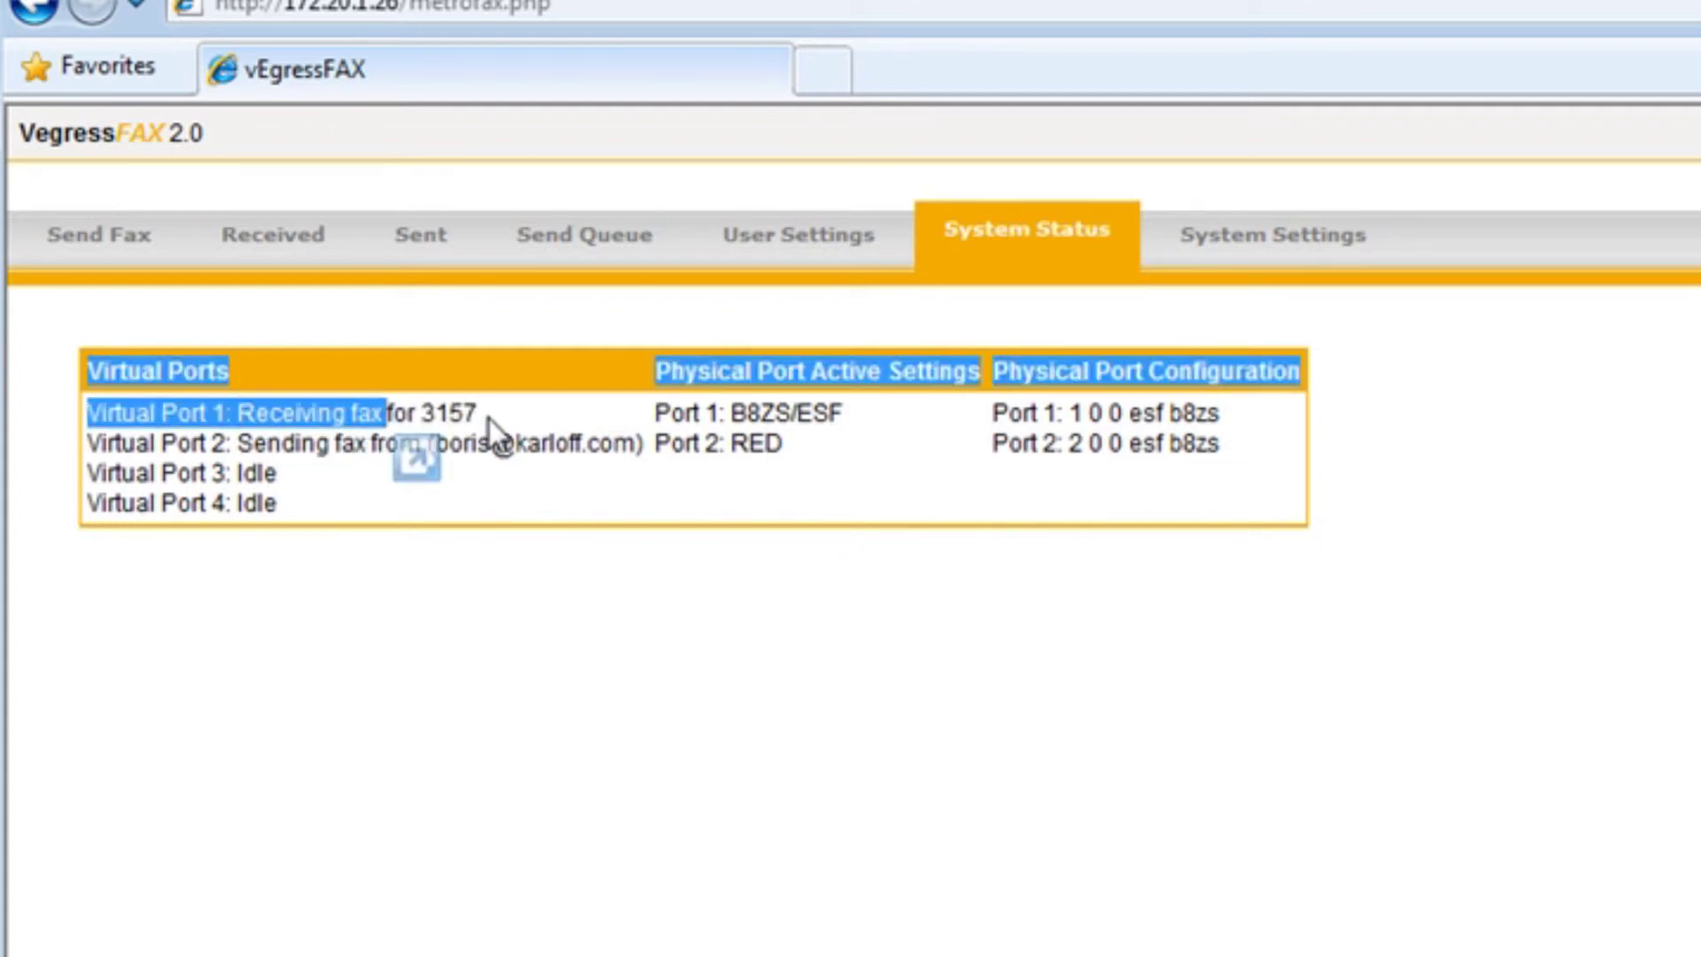
Select the fourth user's DID in System Settings, then mark Port 1 receiving for 3157 in System Status
left_click(1178, 266)
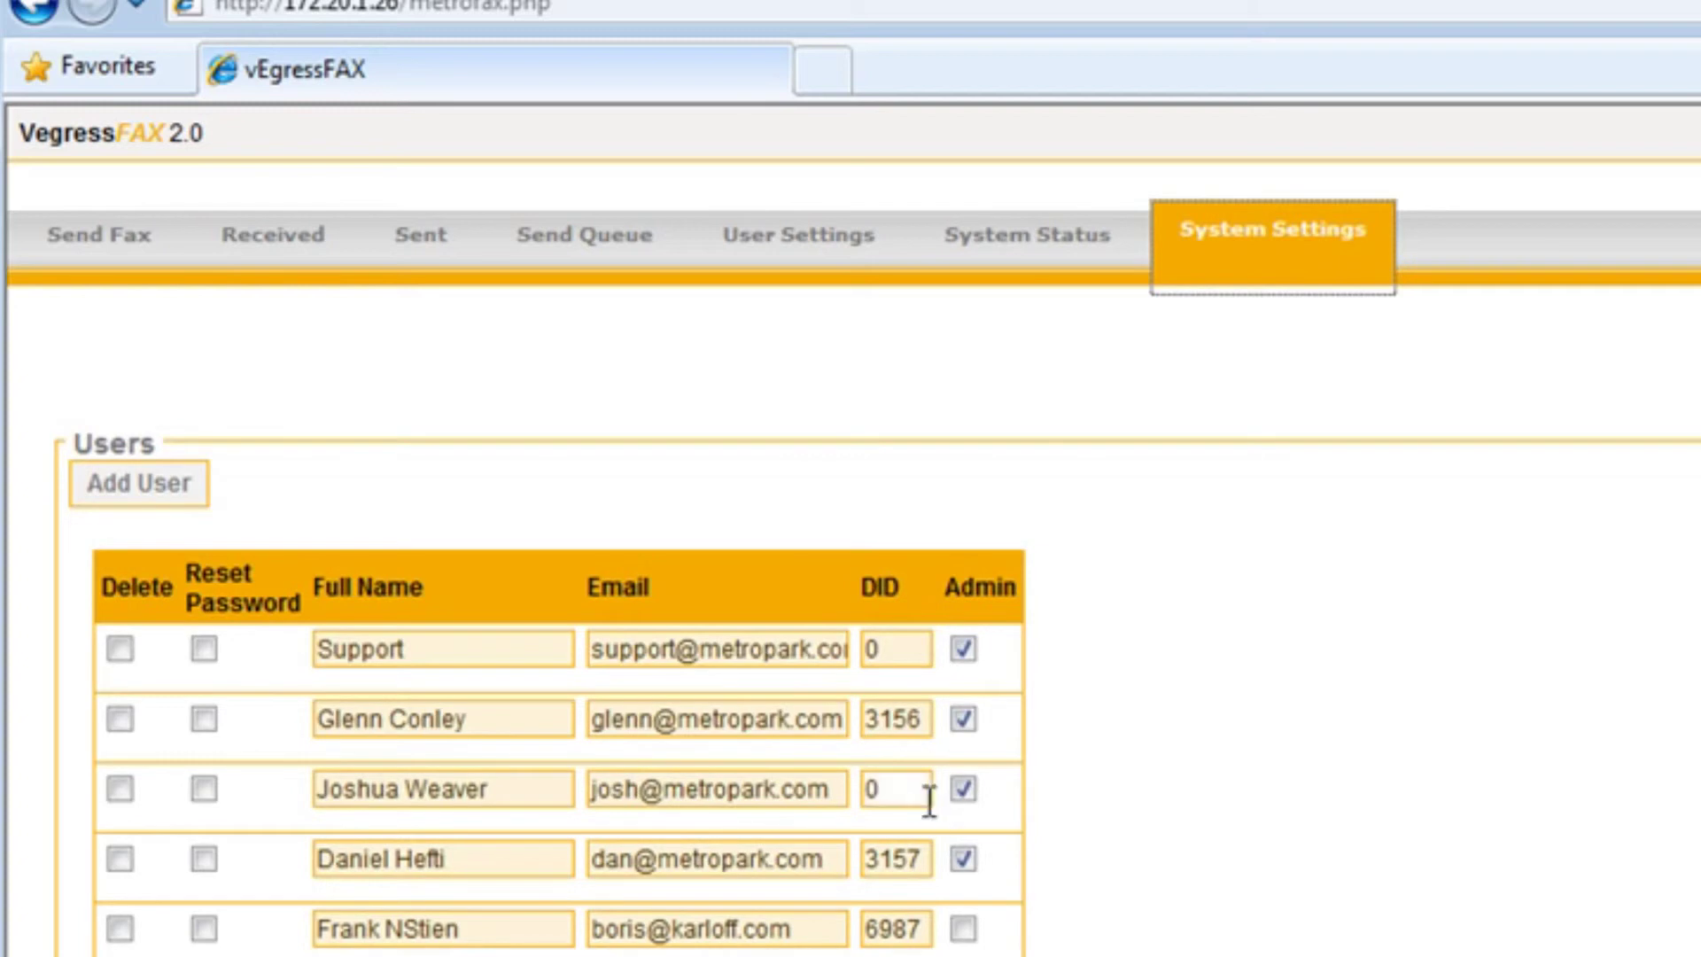
double_click(873, 853)
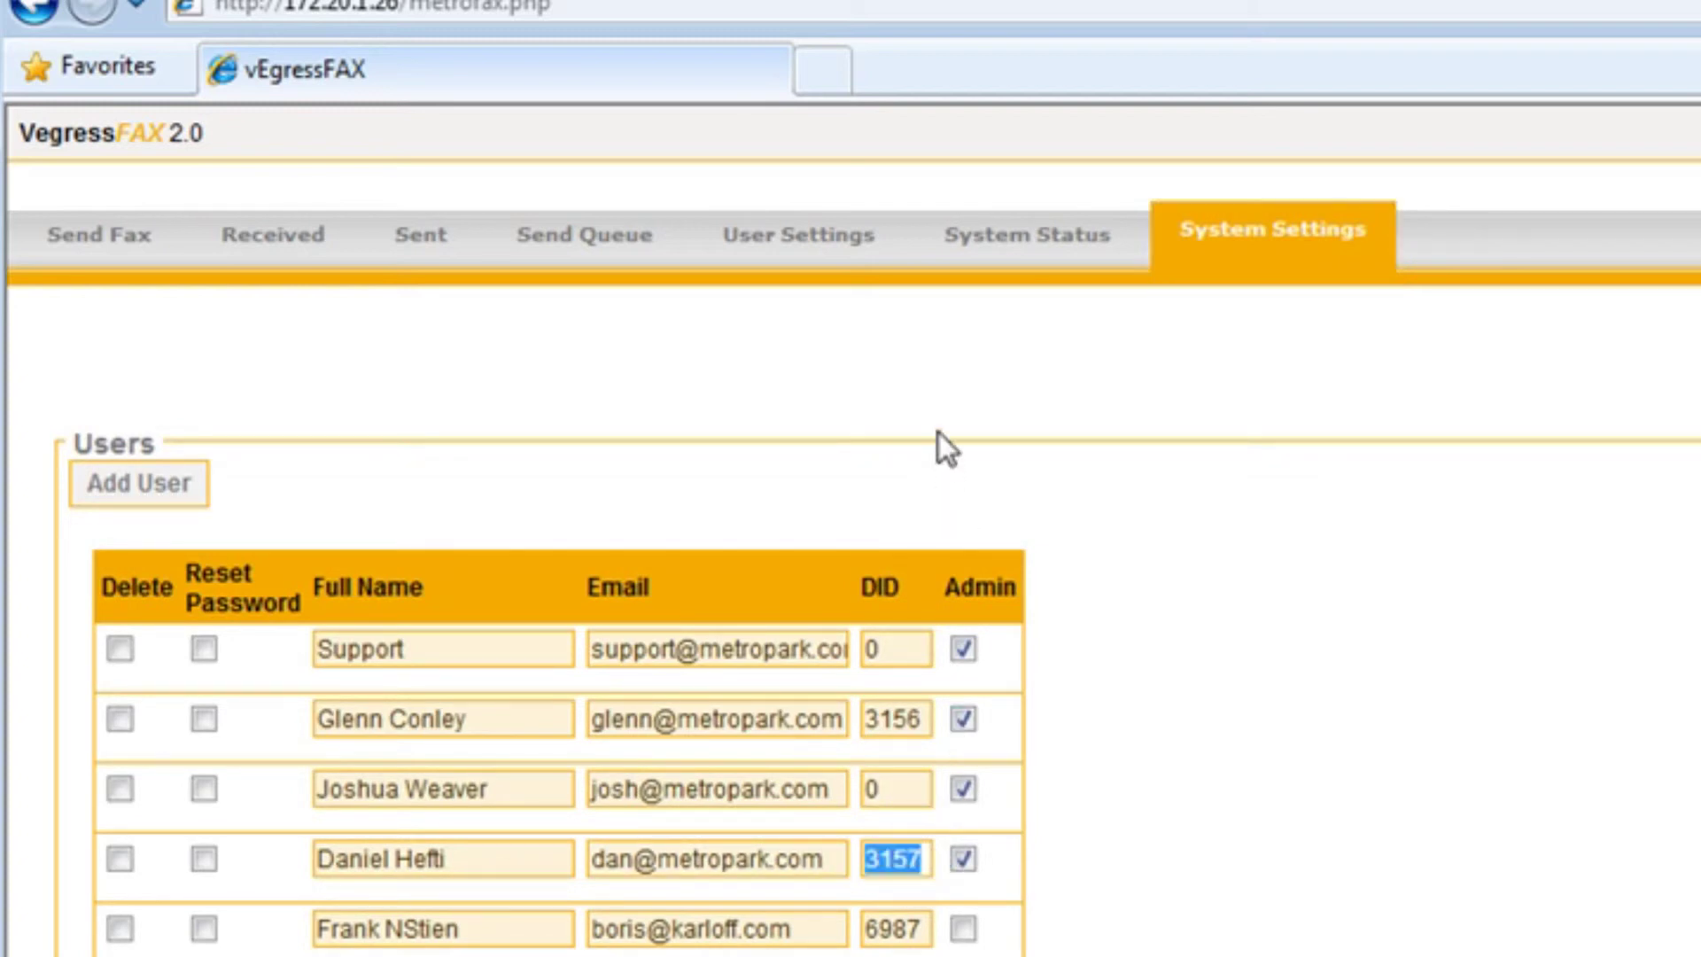
left_click(1013, 257)
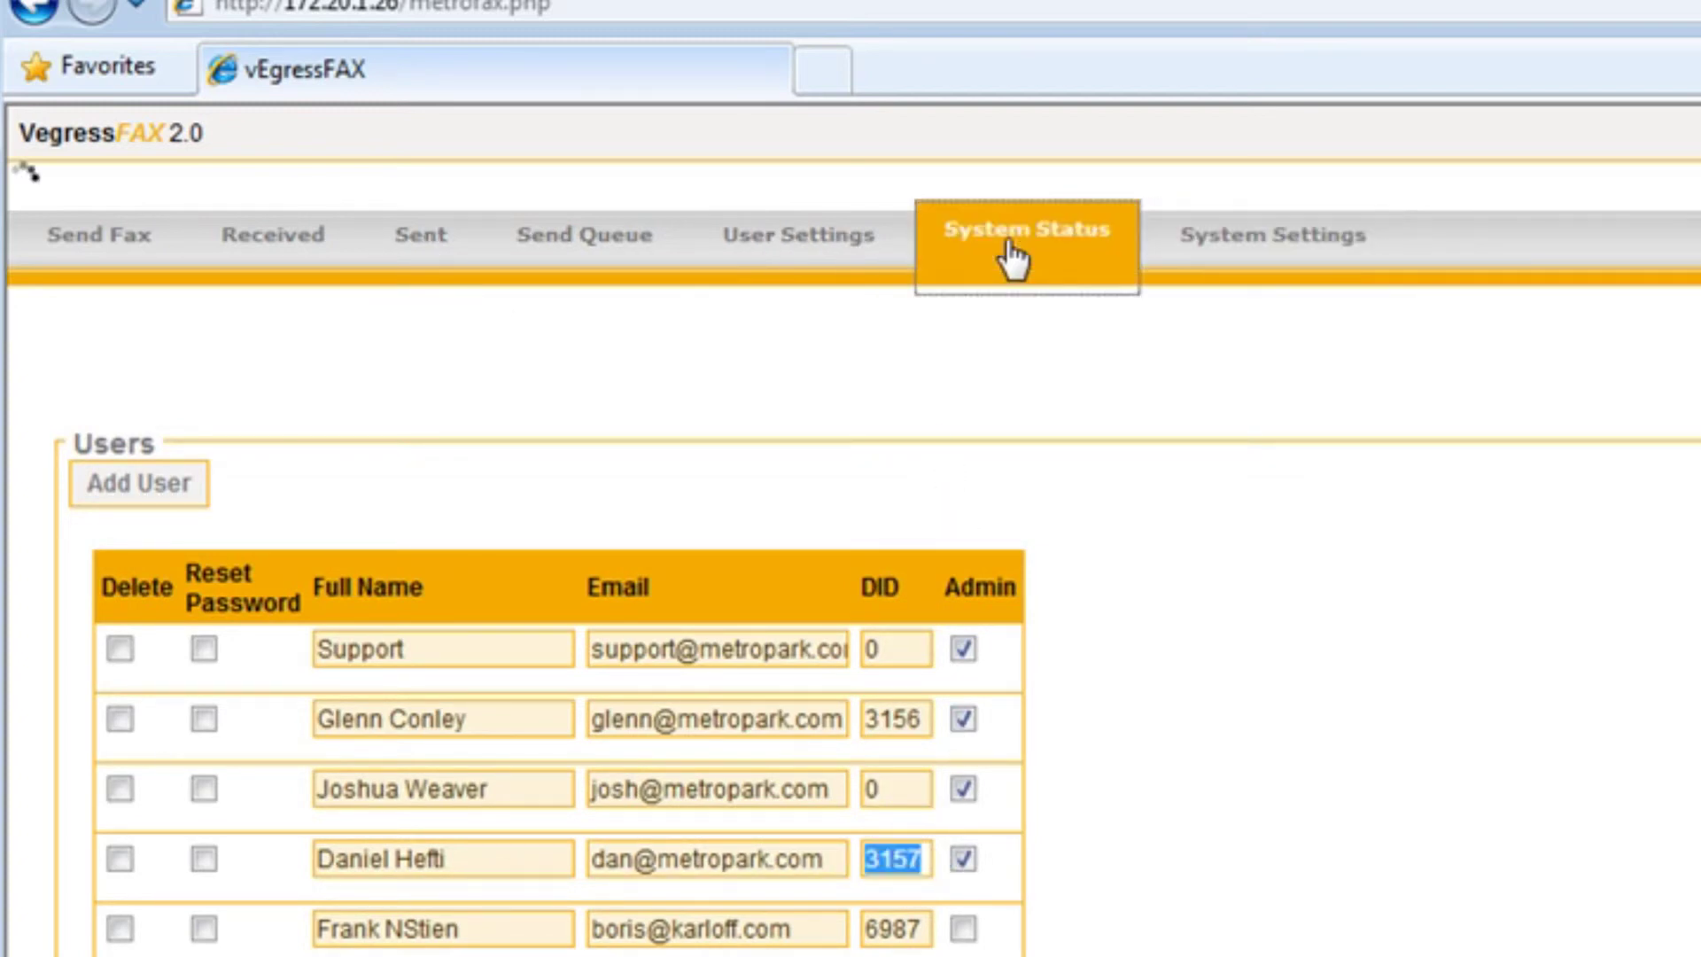
left_click_drag(262, 439, 1000, 413)
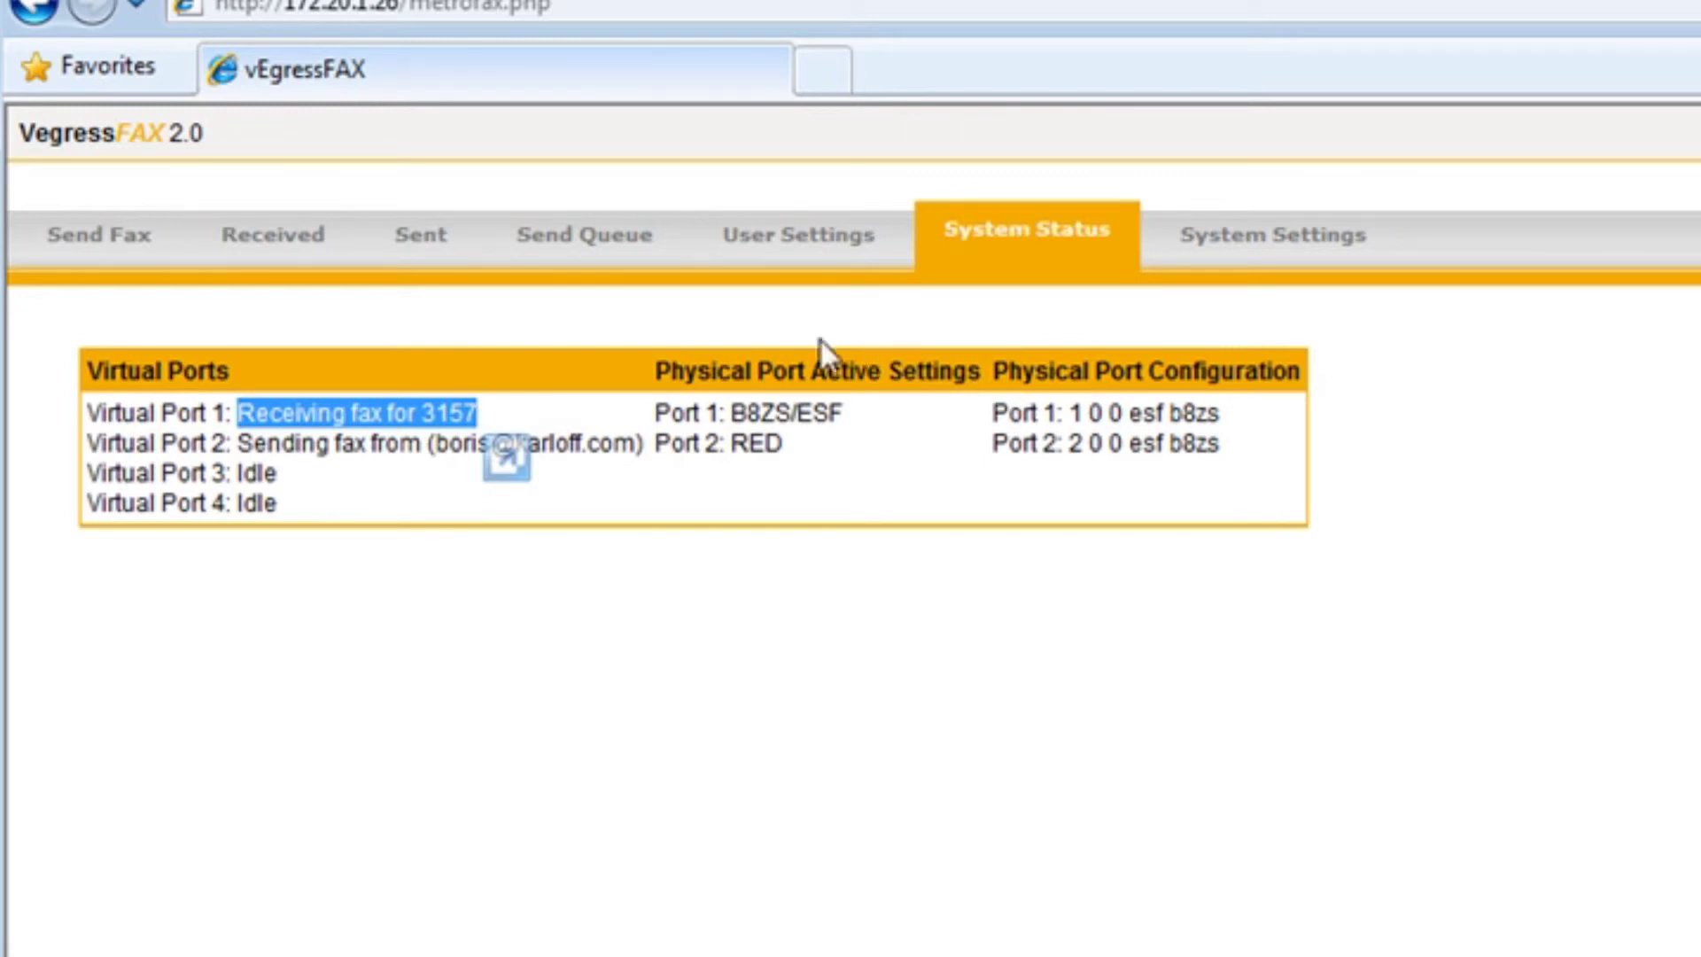
Show all users' faxes in the Send Queue, then toggle 'Show only my faxes' on Received
left_click(592, 262)
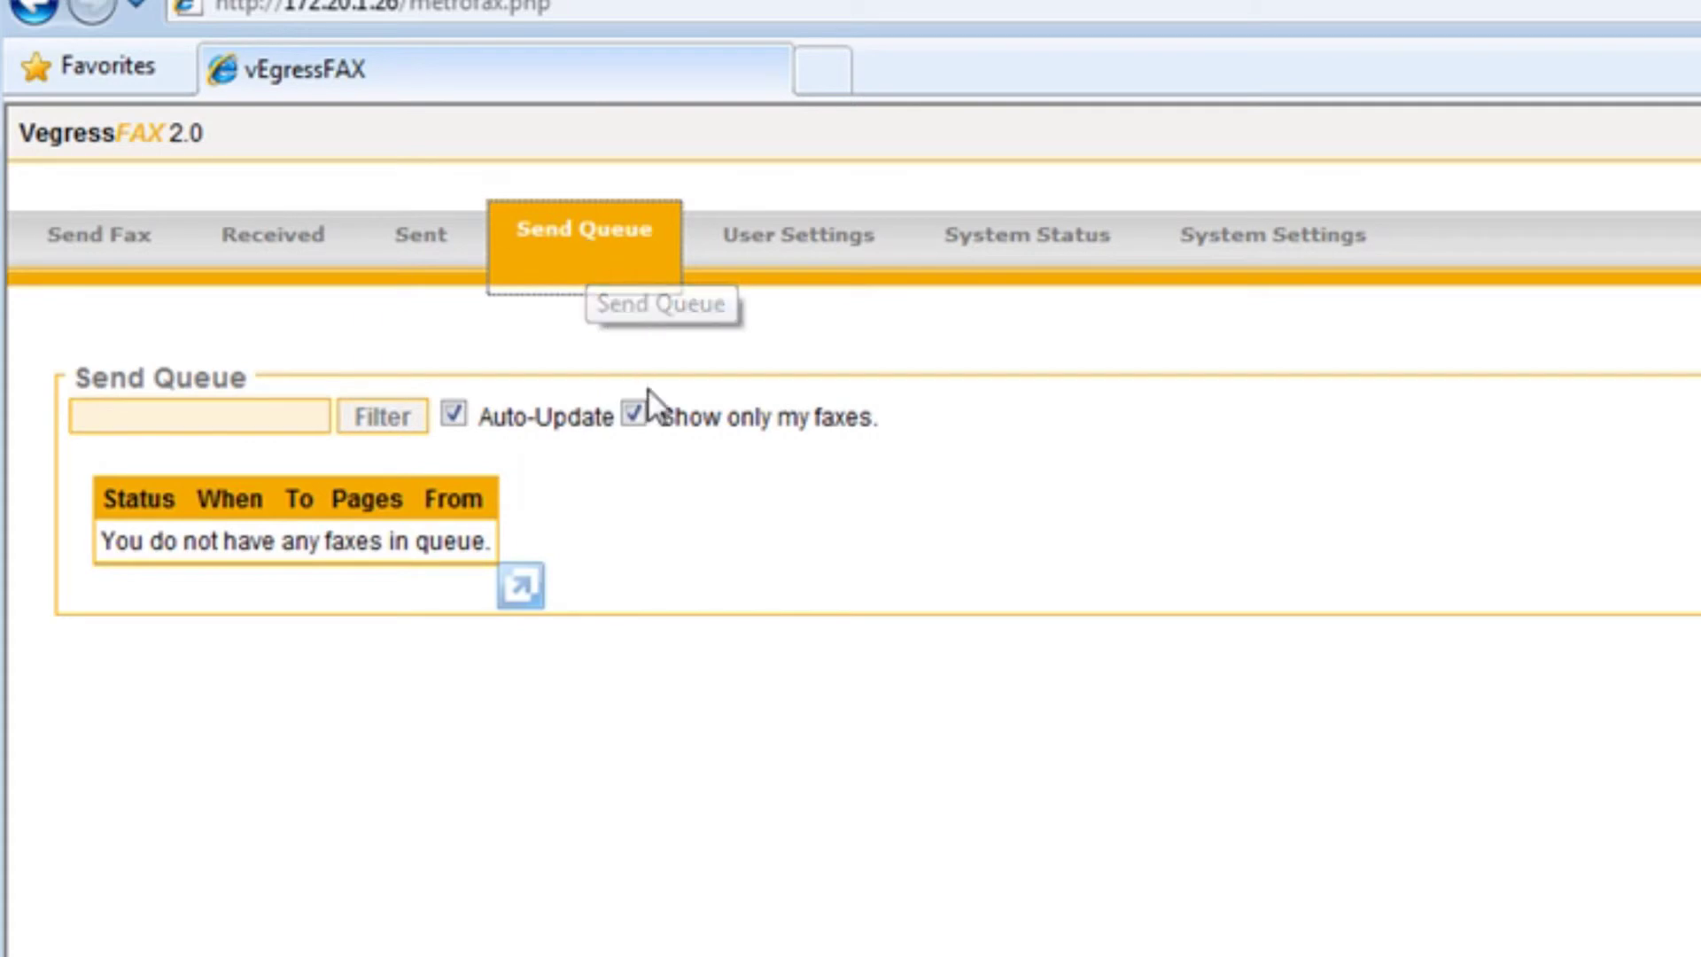
left_click(634, 413)
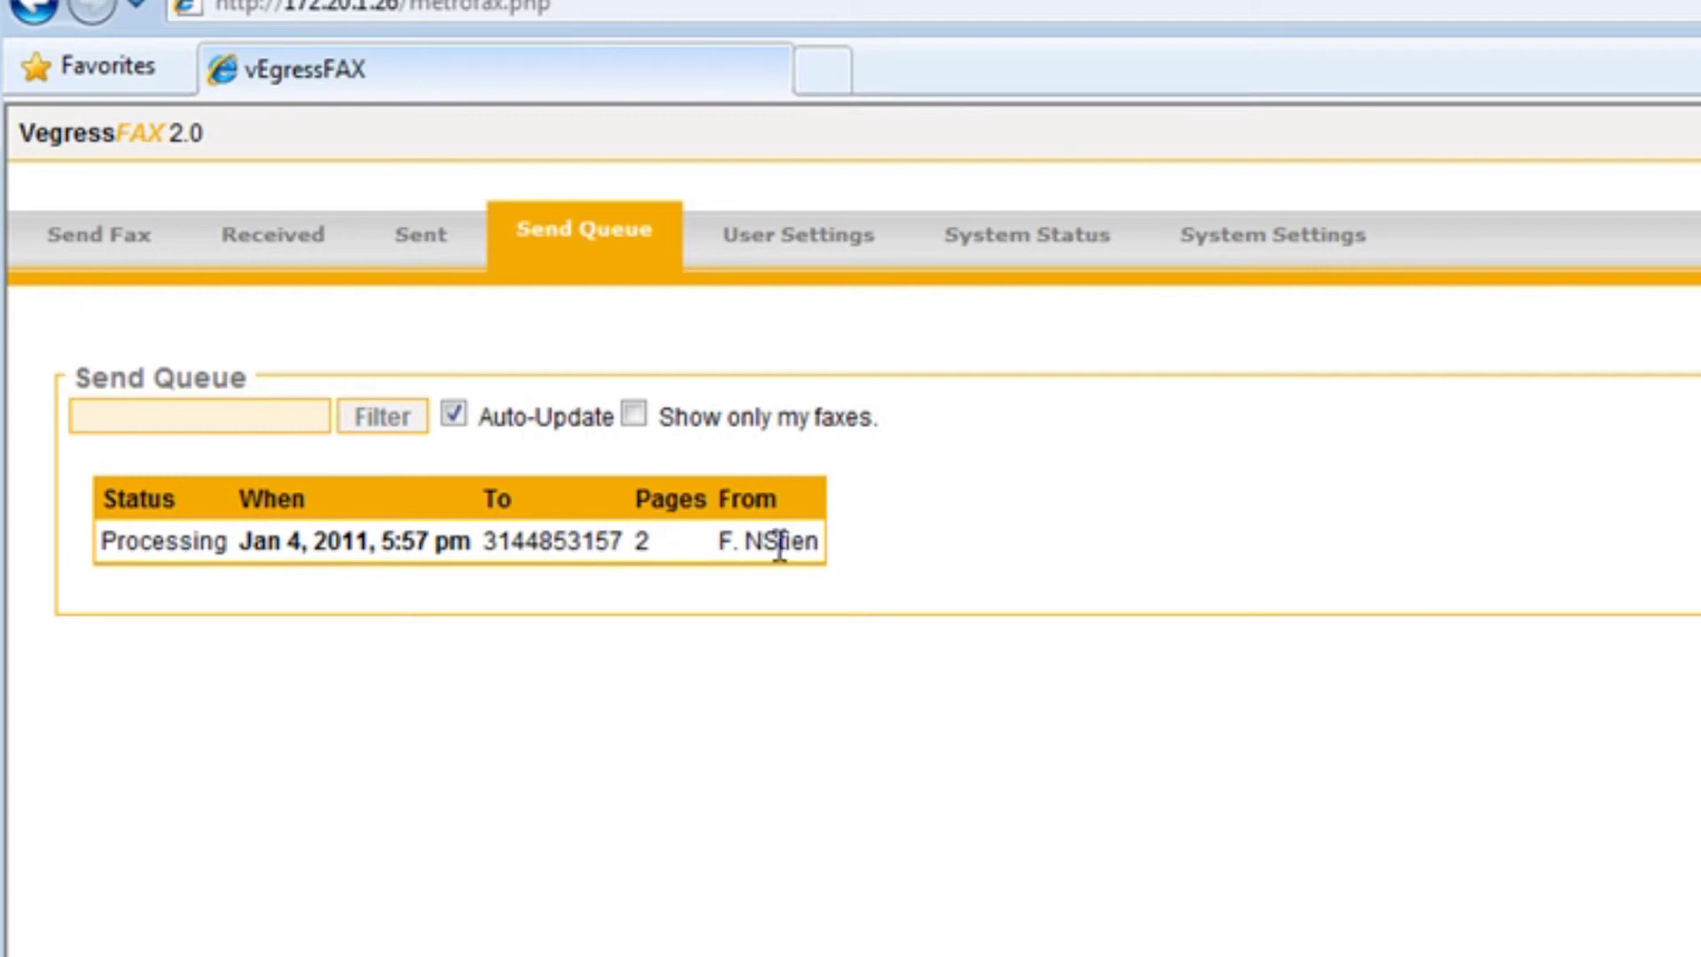
left_click(268, 247)
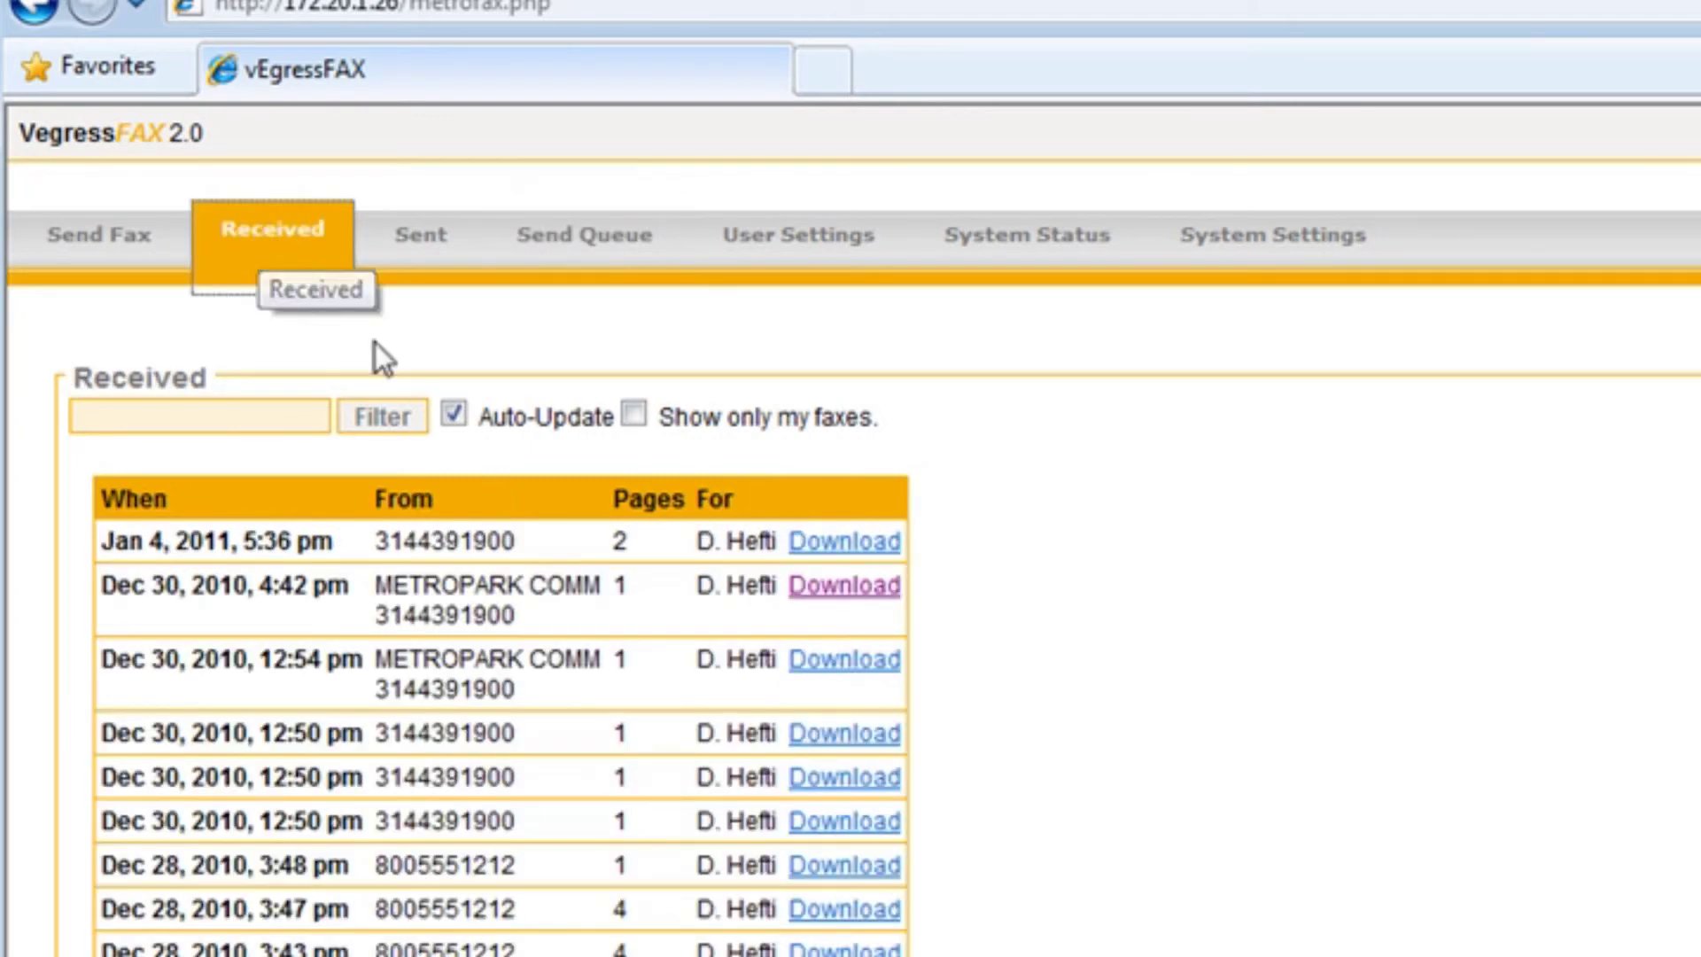
left_click(629, 414)
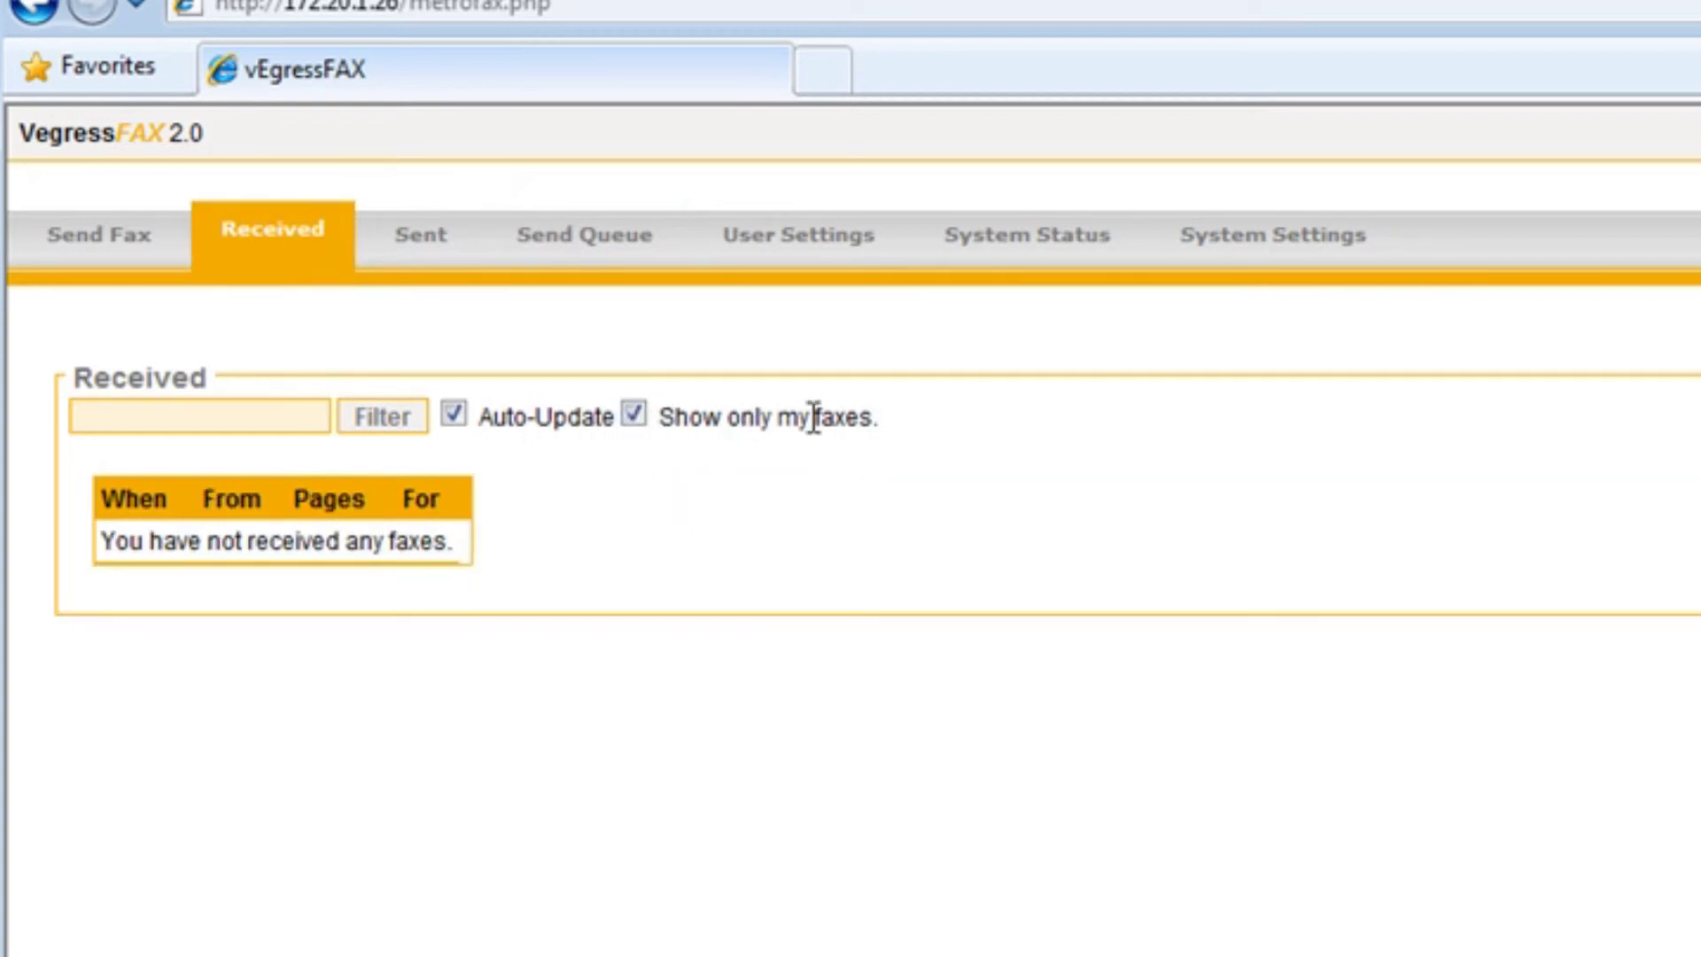
left_click(634, 415)
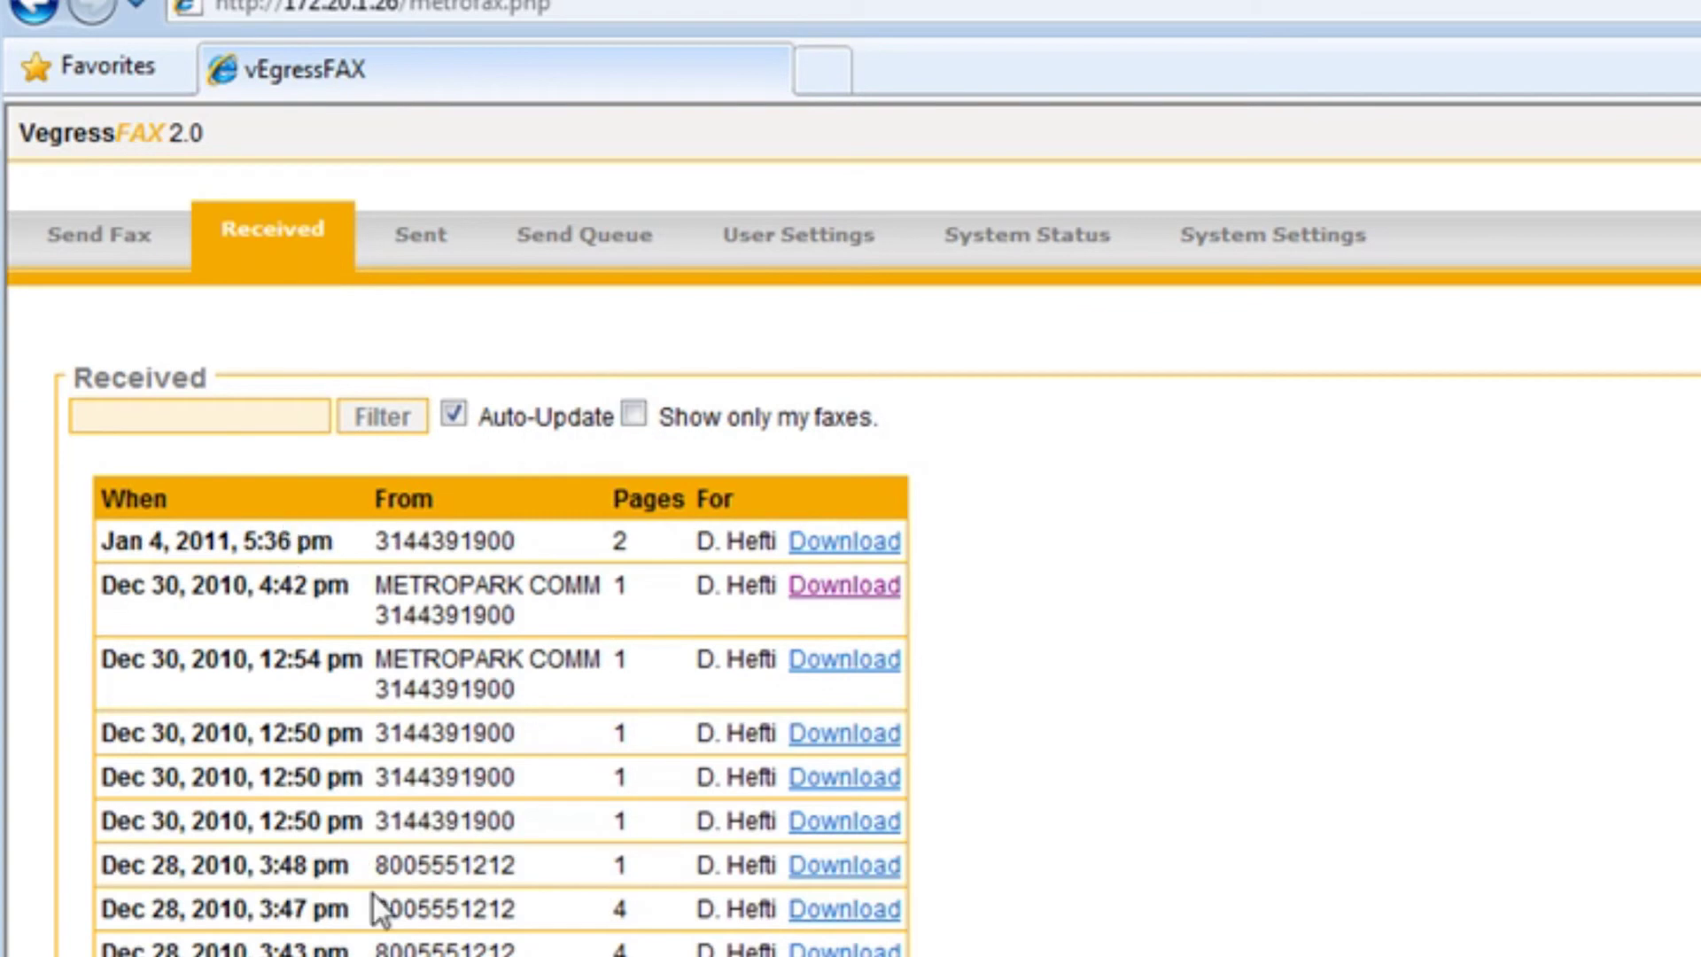
Limit Sent to only my faxes, then list all users' received faxes
left_click(408, 241)
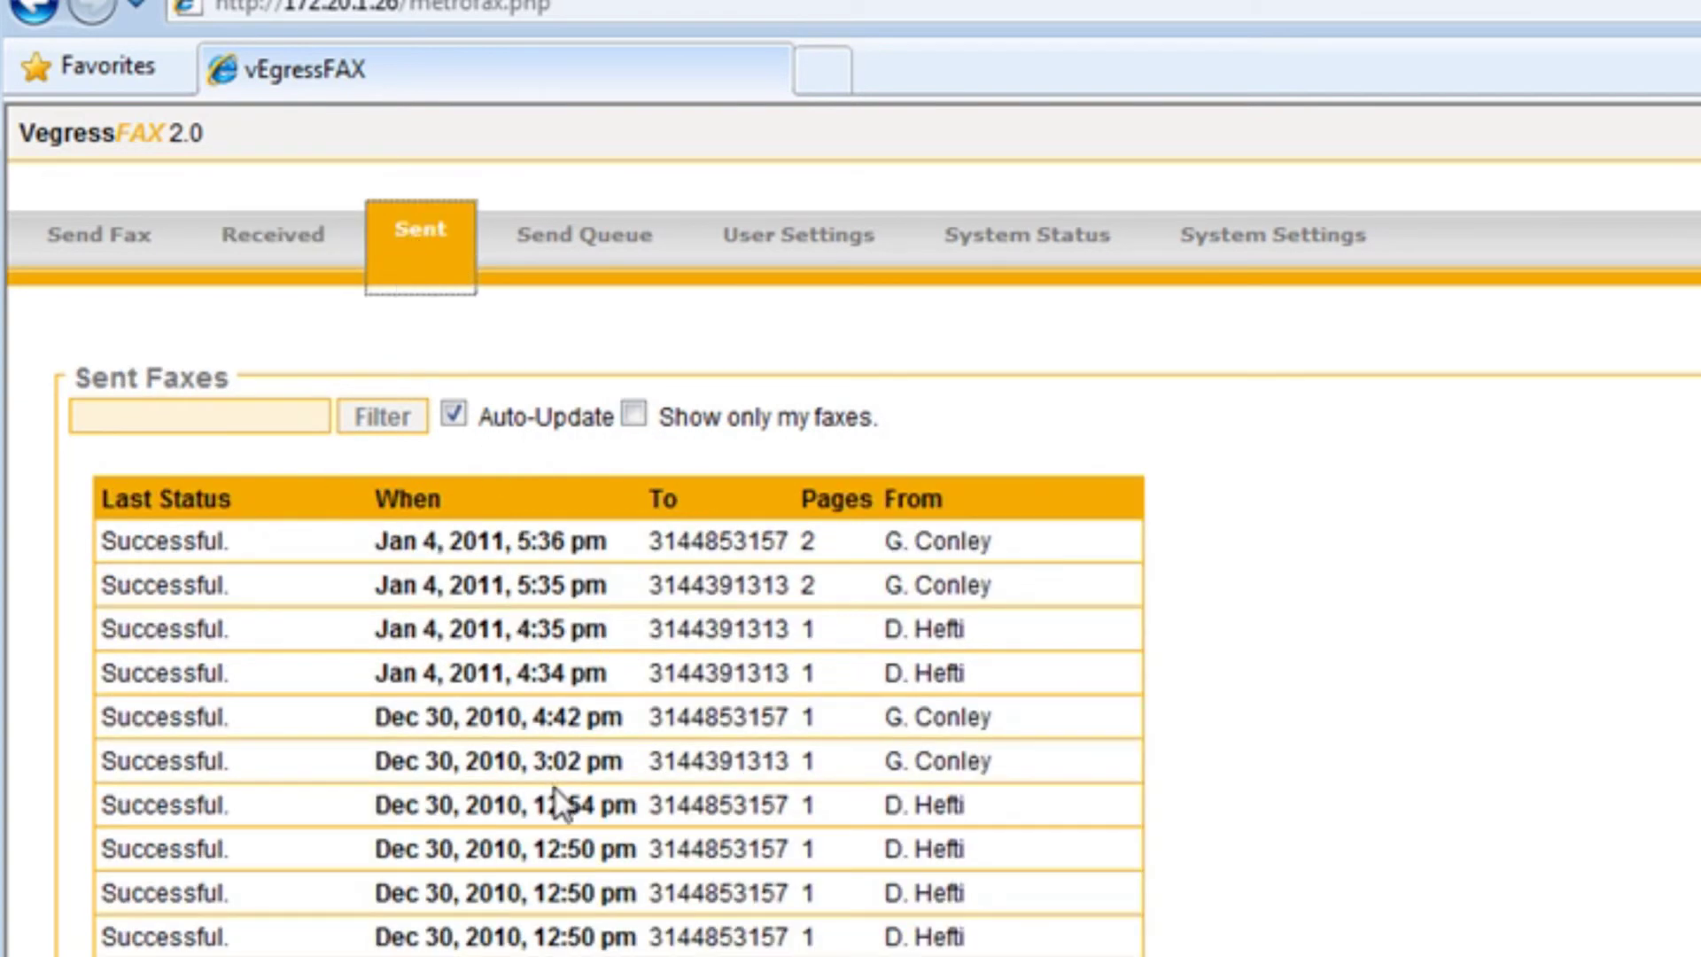
left_click(635, 414)
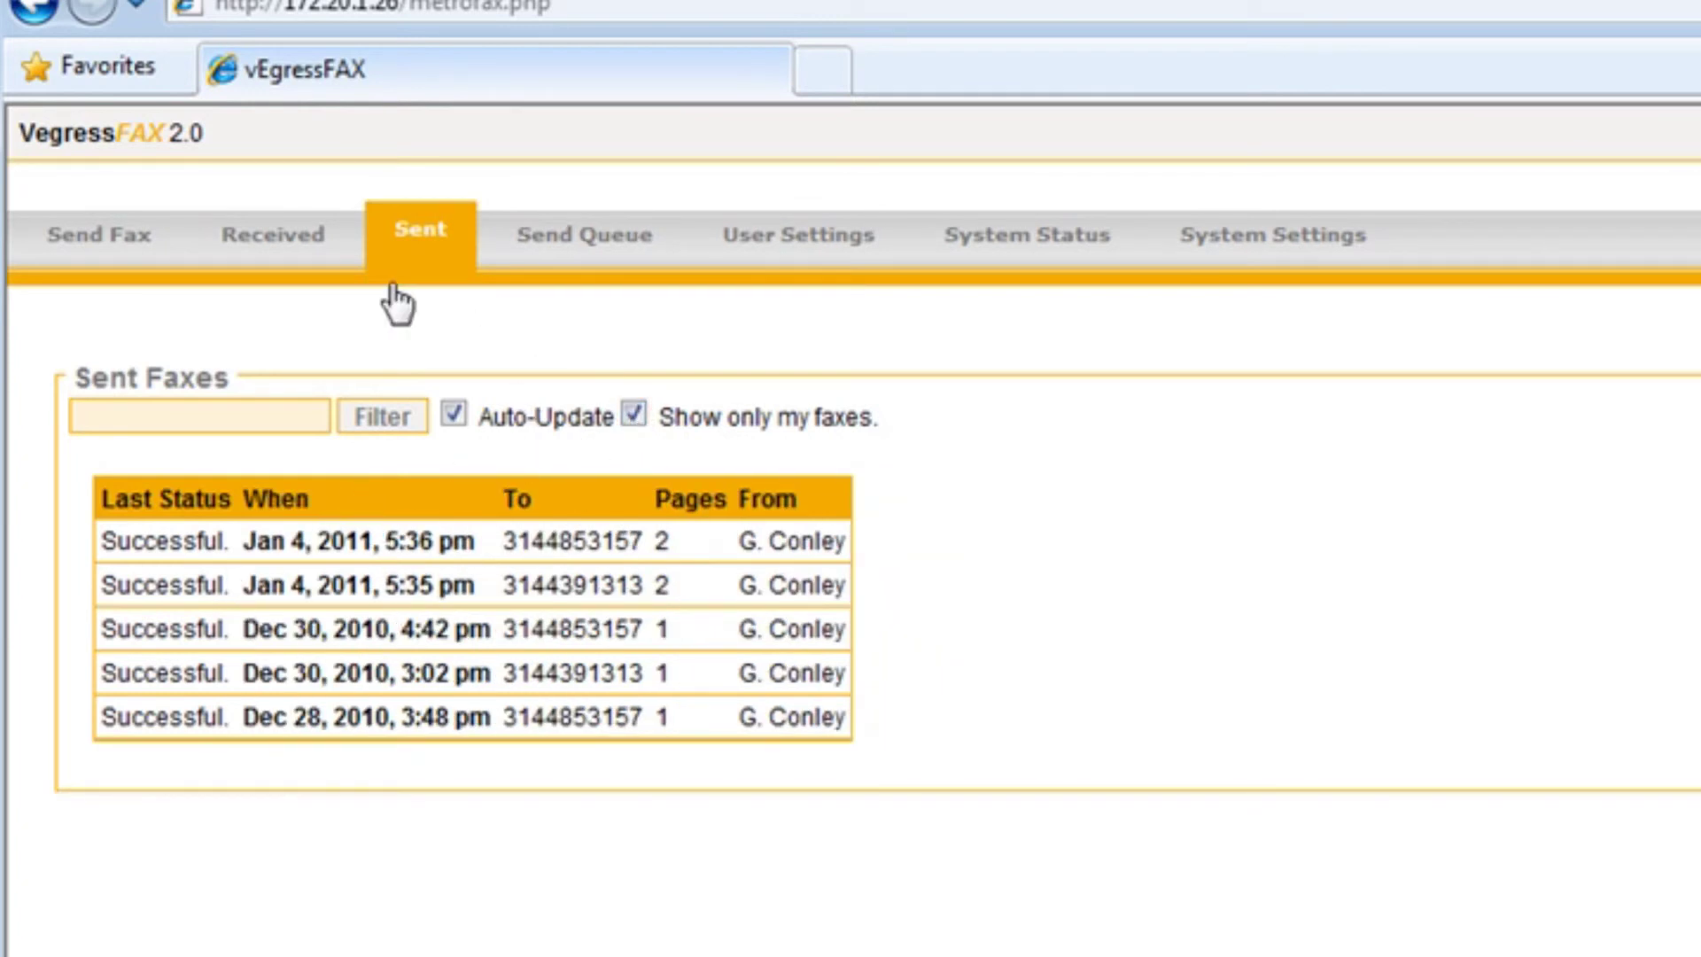
left_click(319, 257)
left_click(634, 414)
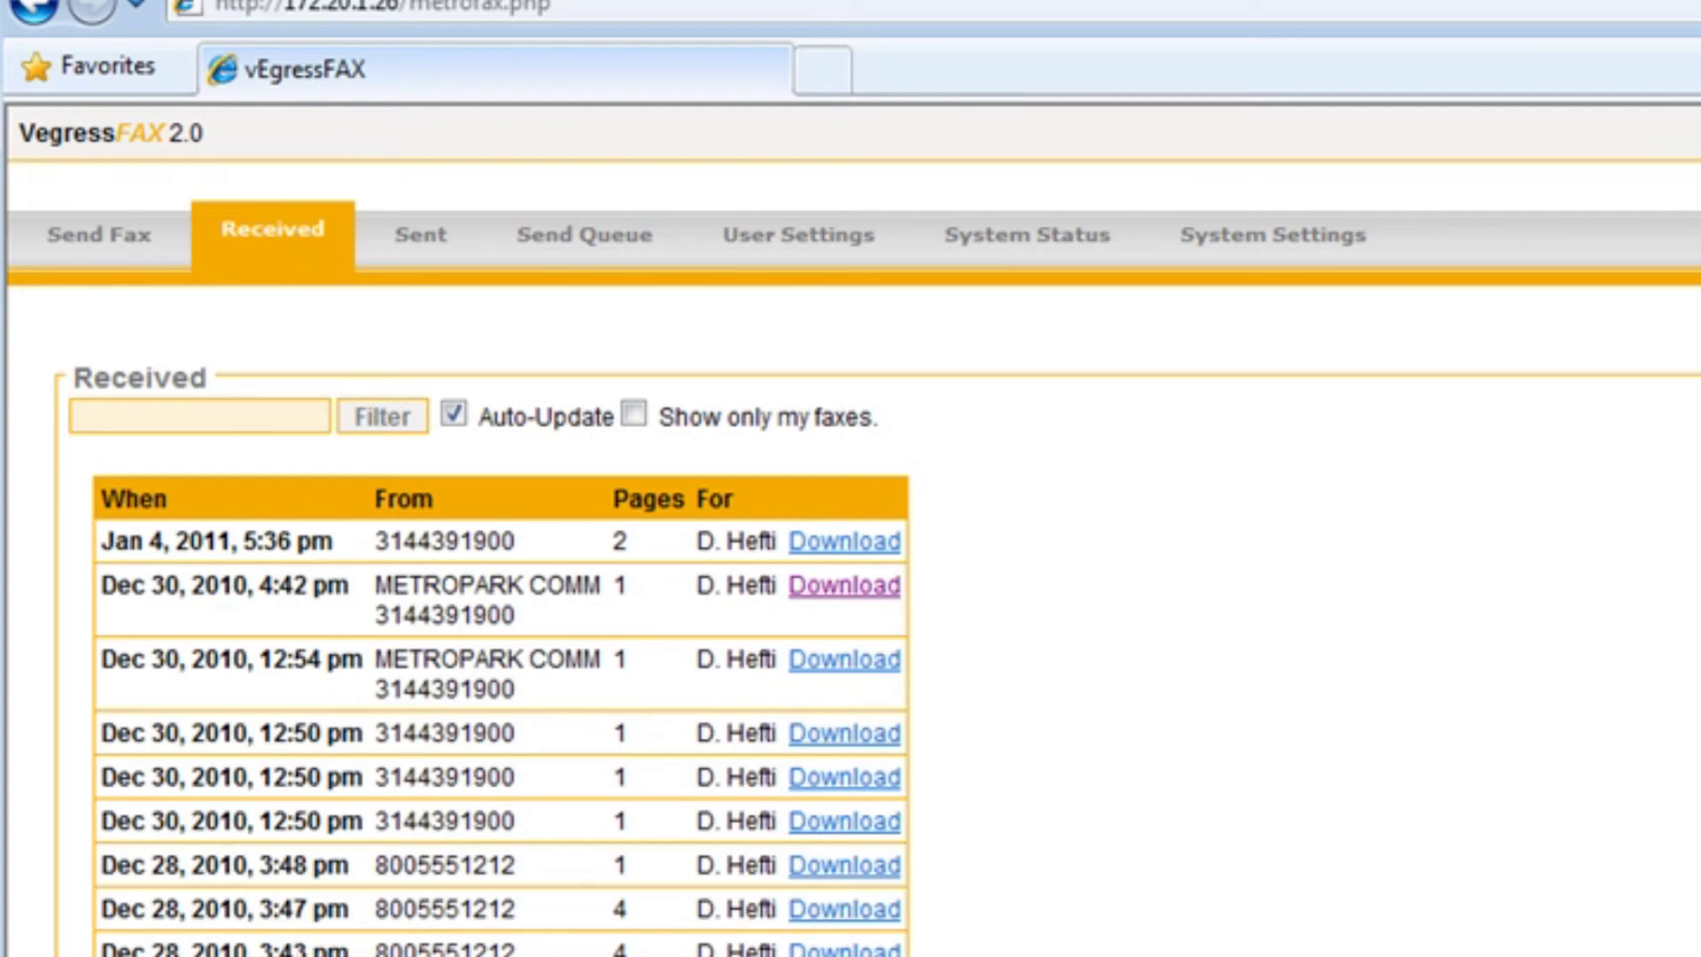
left_click(847, 545)
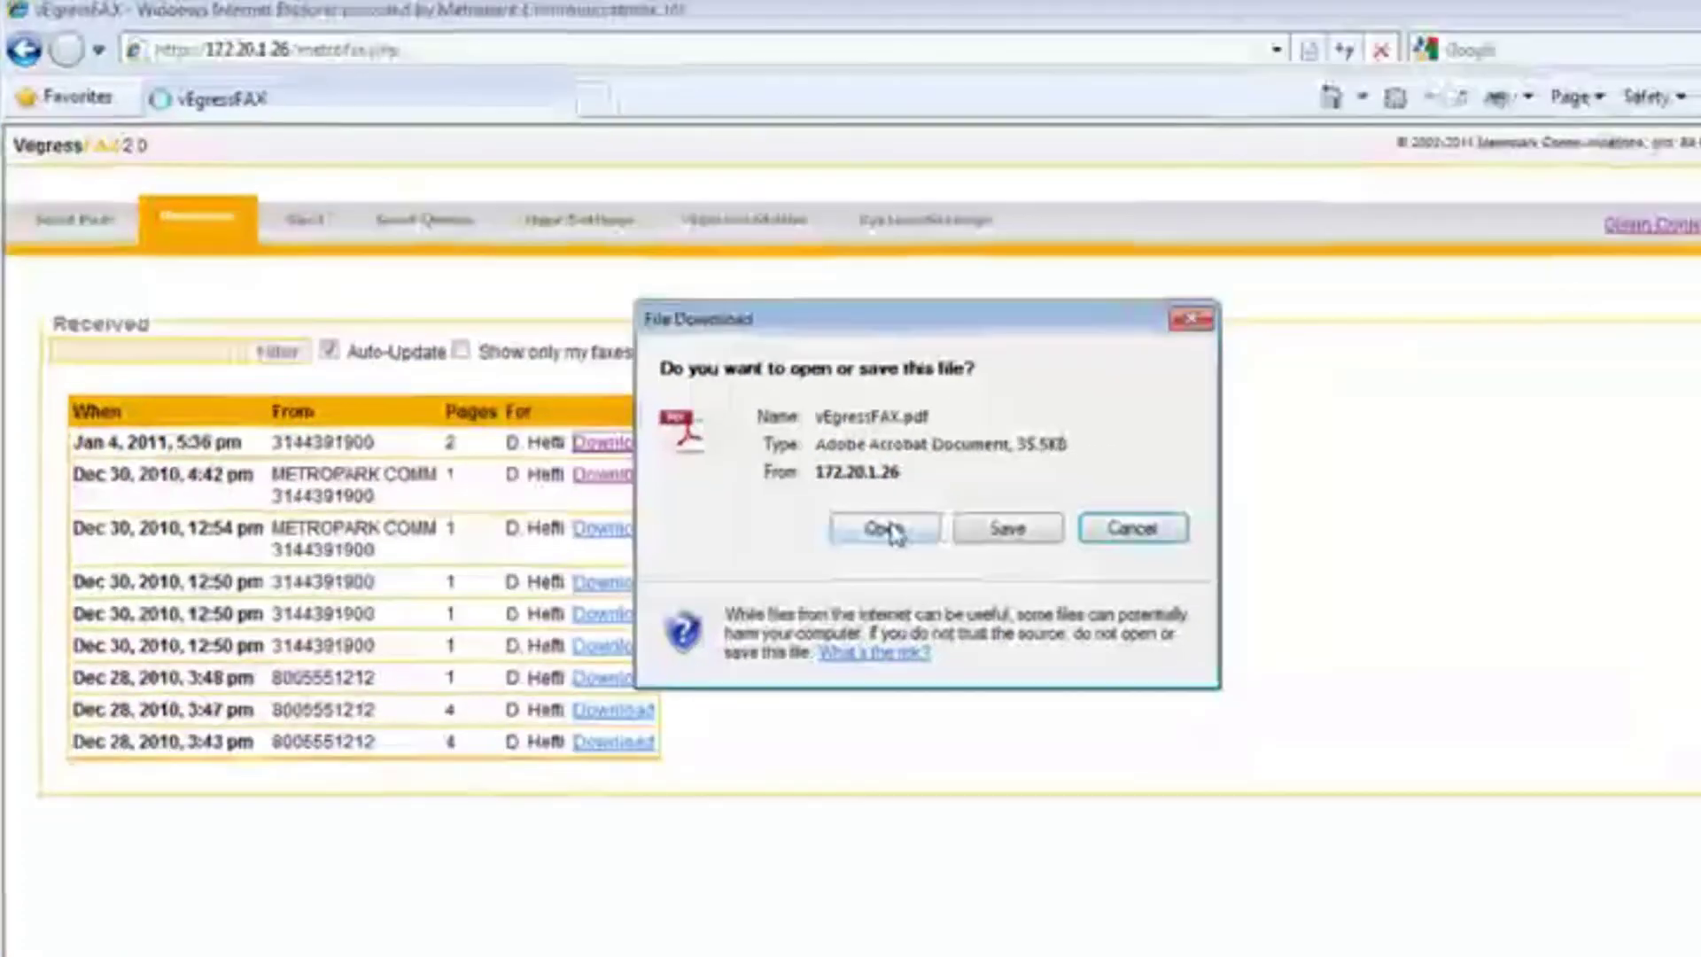
left_click(1193, 650)
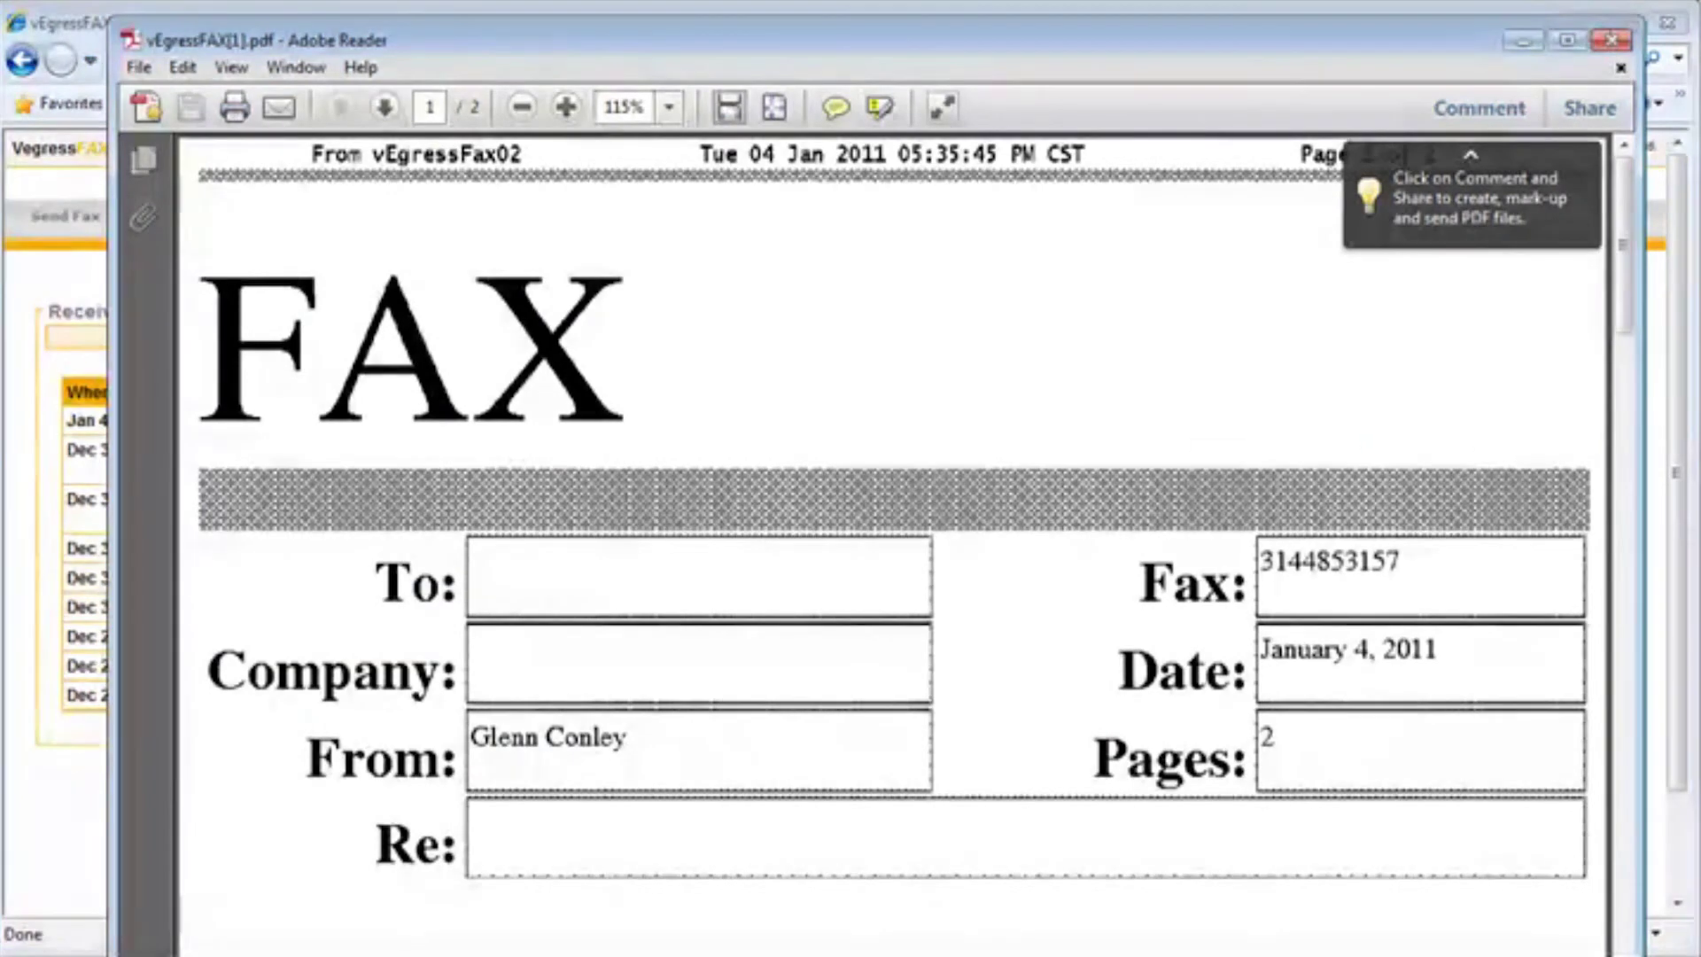
left_click(1611, 40)
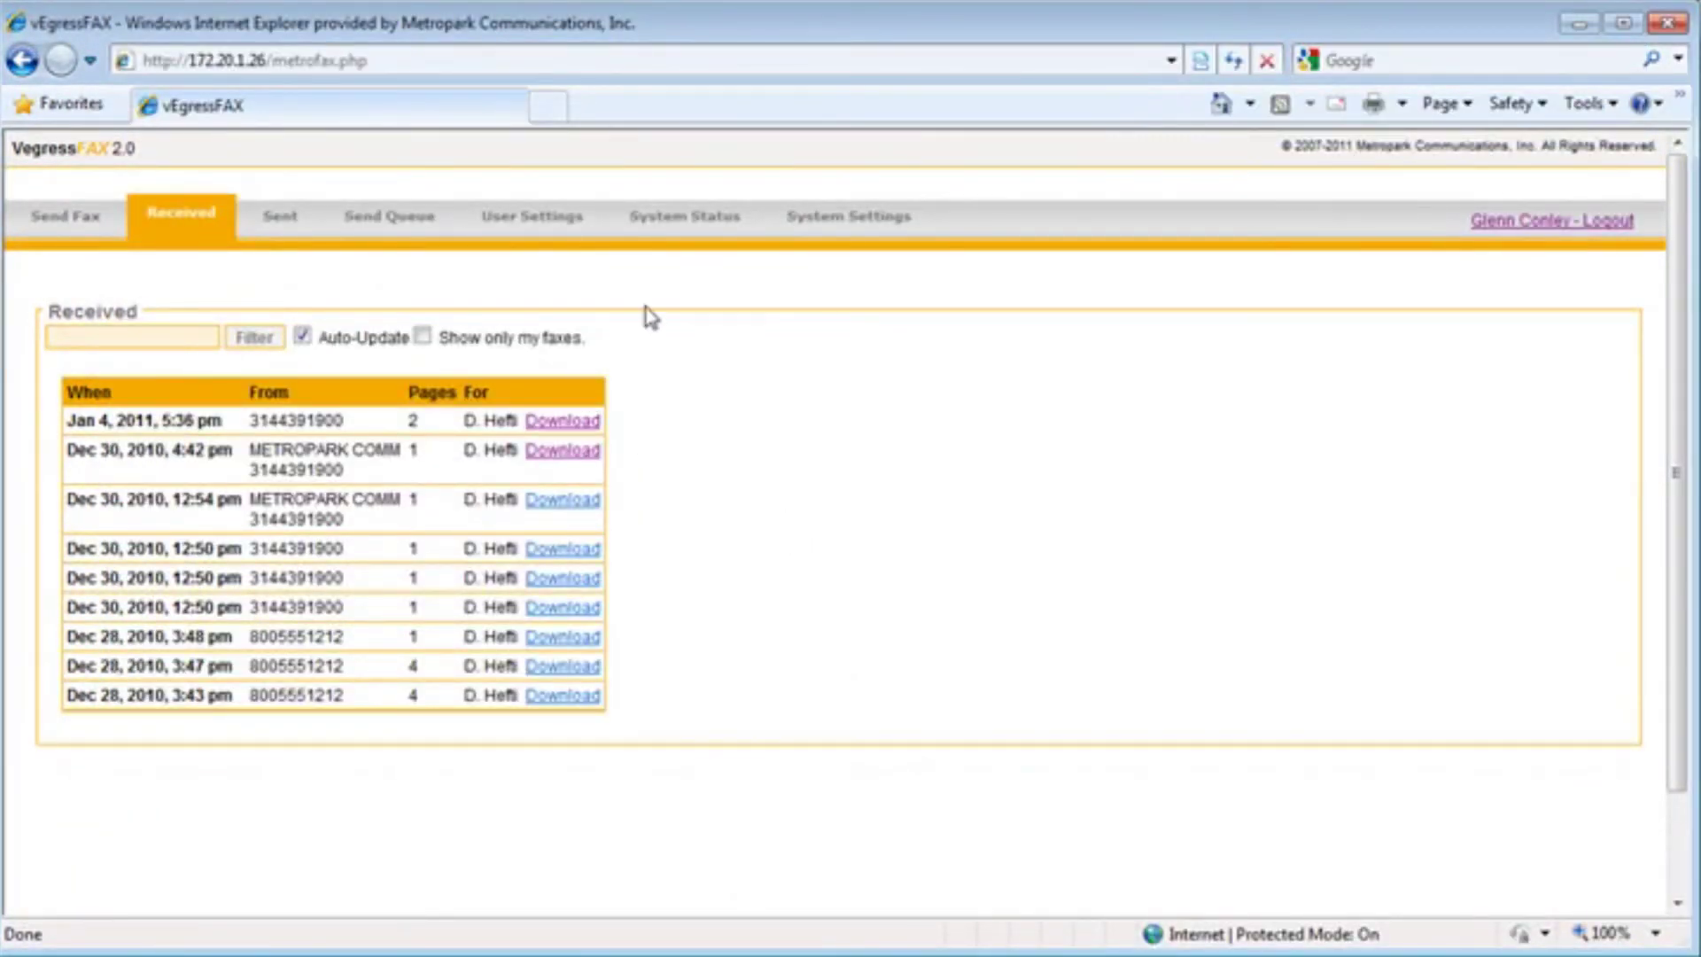
Check the fax port status, then view the users table in System Settings
left_click(700, 238)
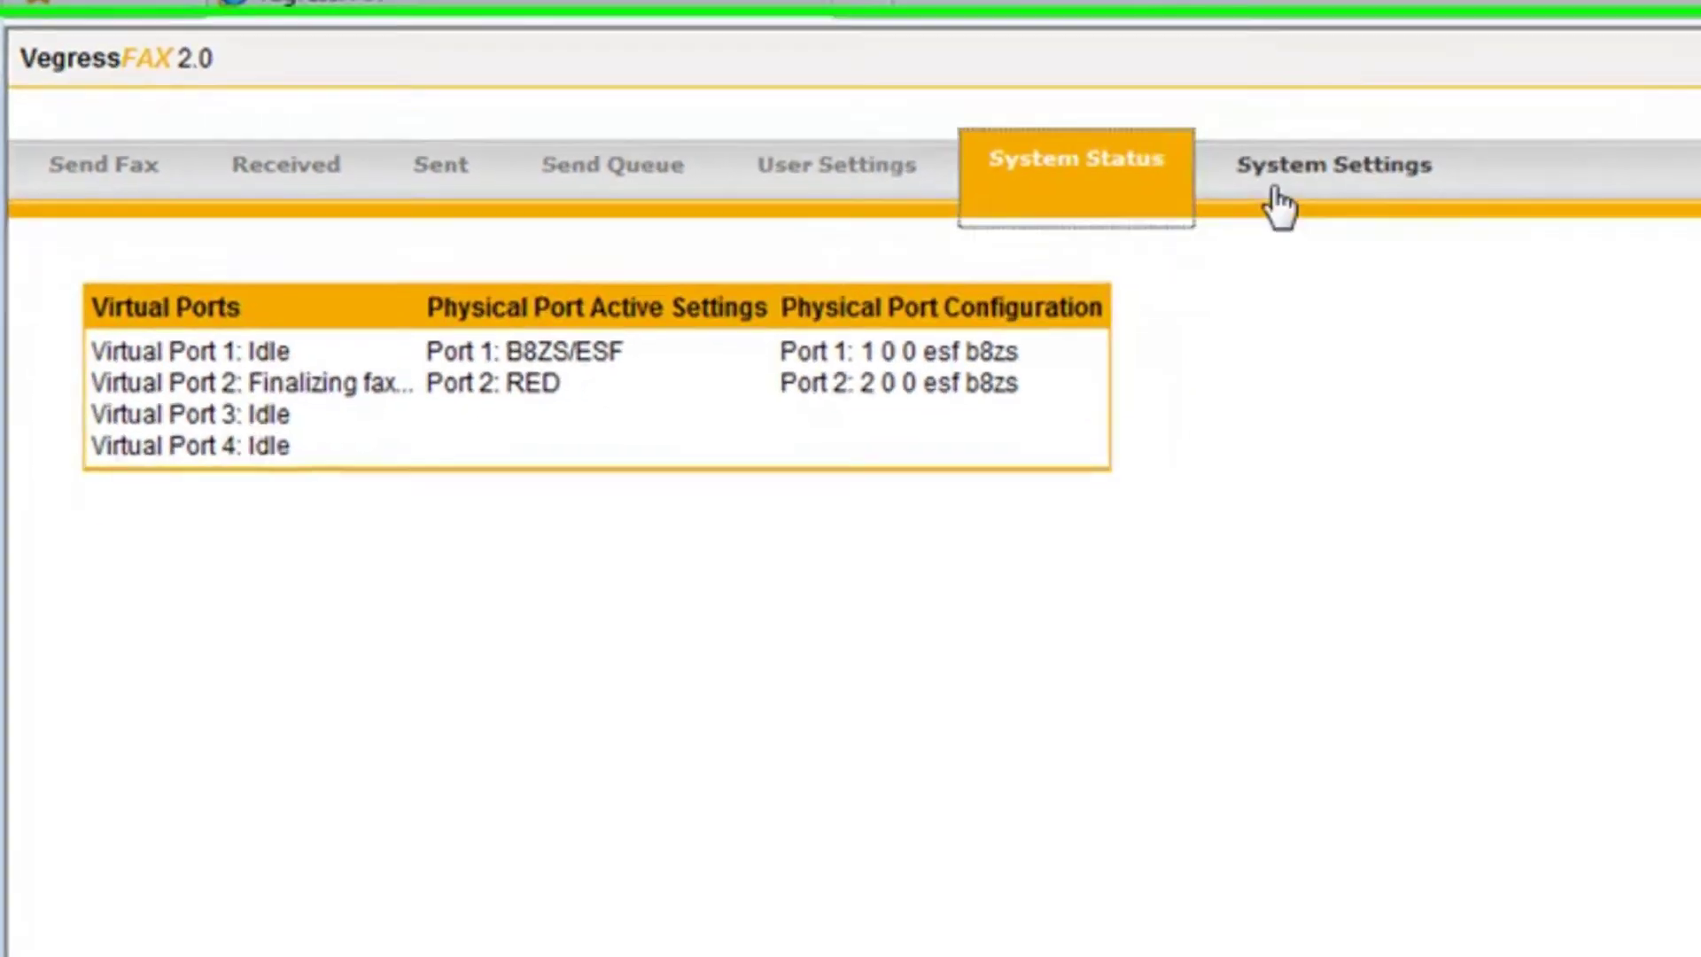
left_click(1276, 191)
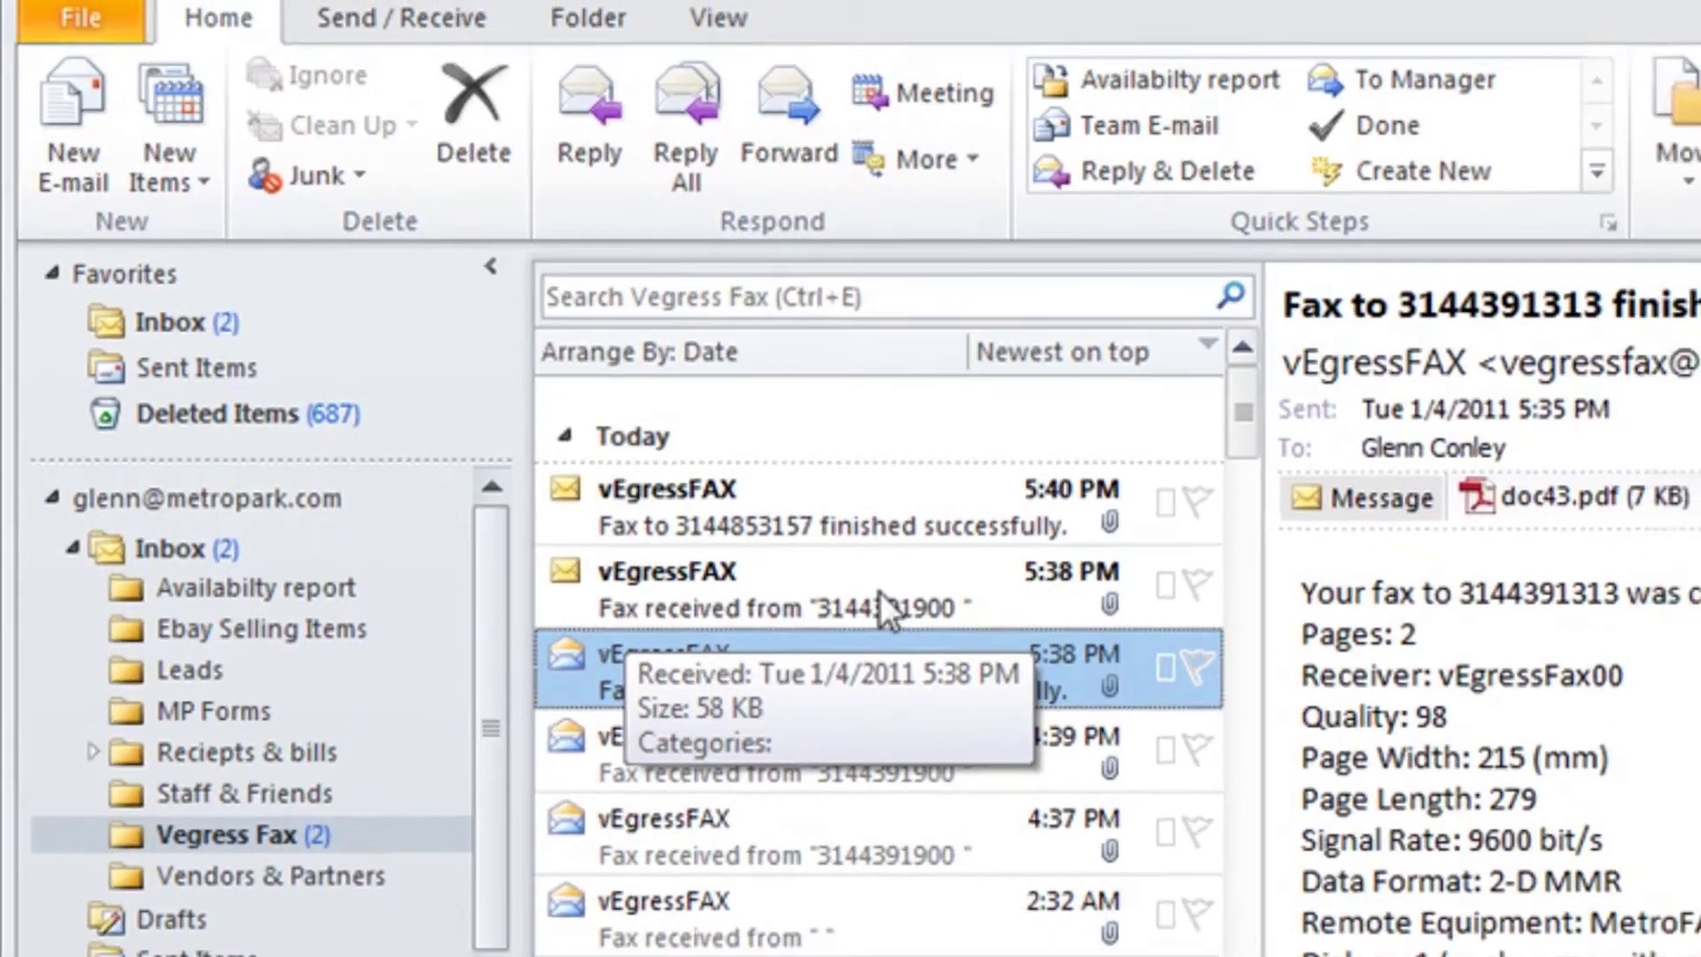
Open the 5:38 PM received-fax notification and mark its success sentence
left_click(886, 607)
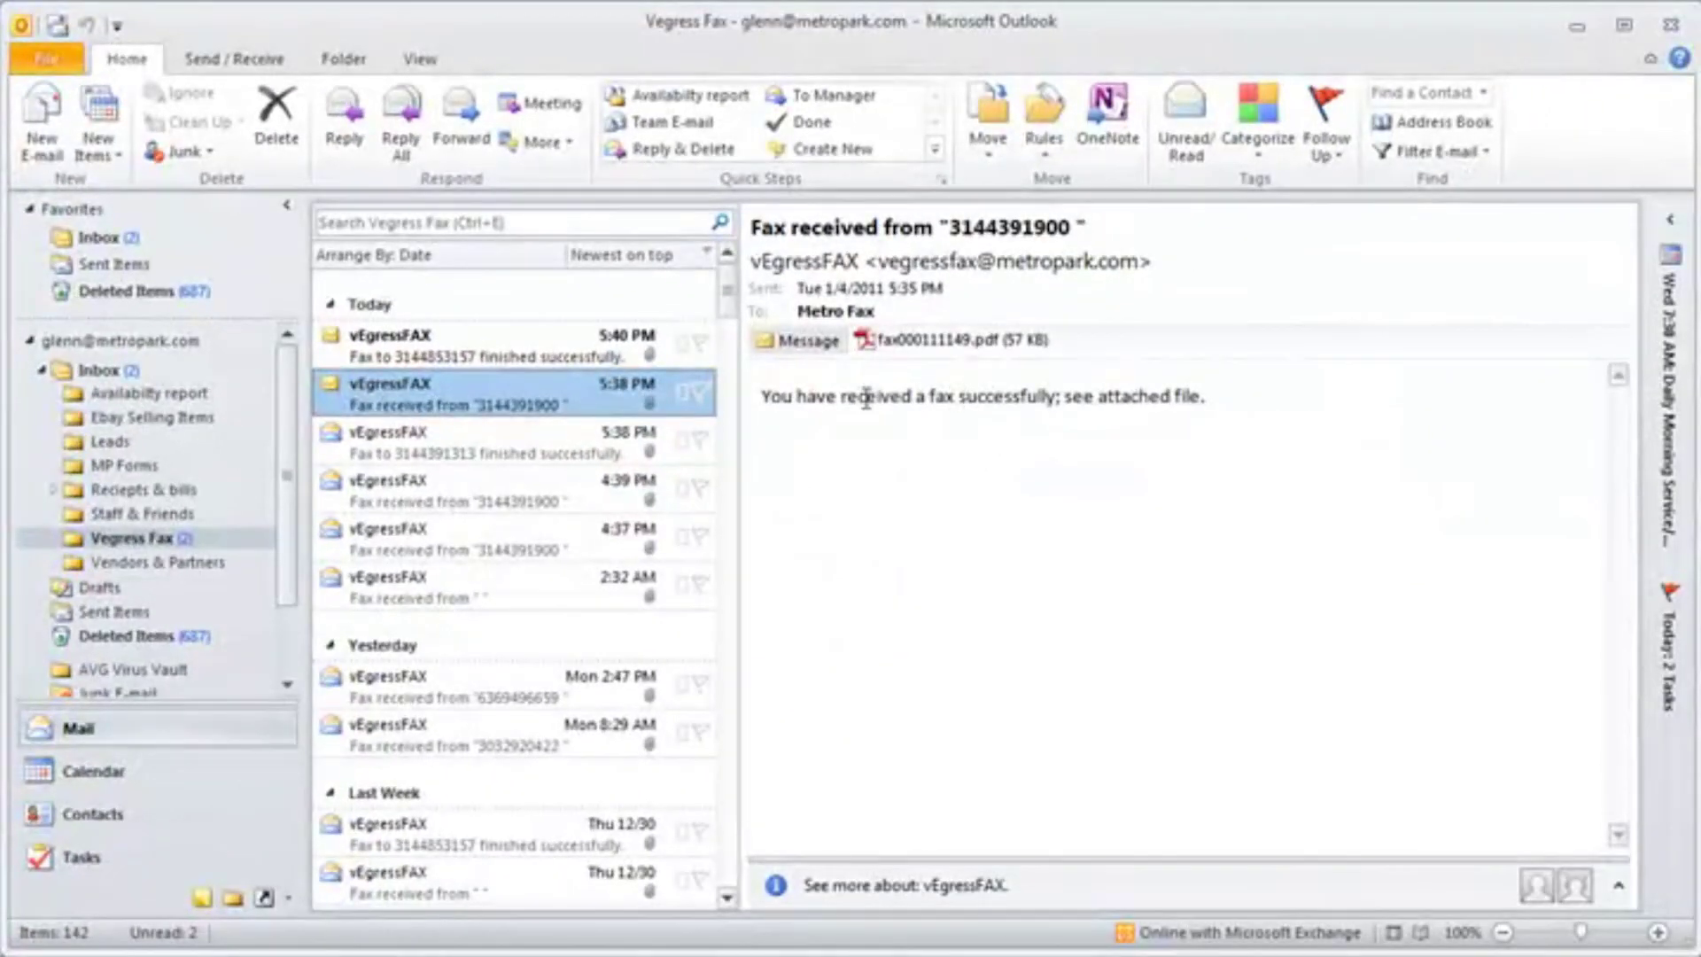
left_click_drag(841, 397, 1183, 397)
left_click(1210, 401)
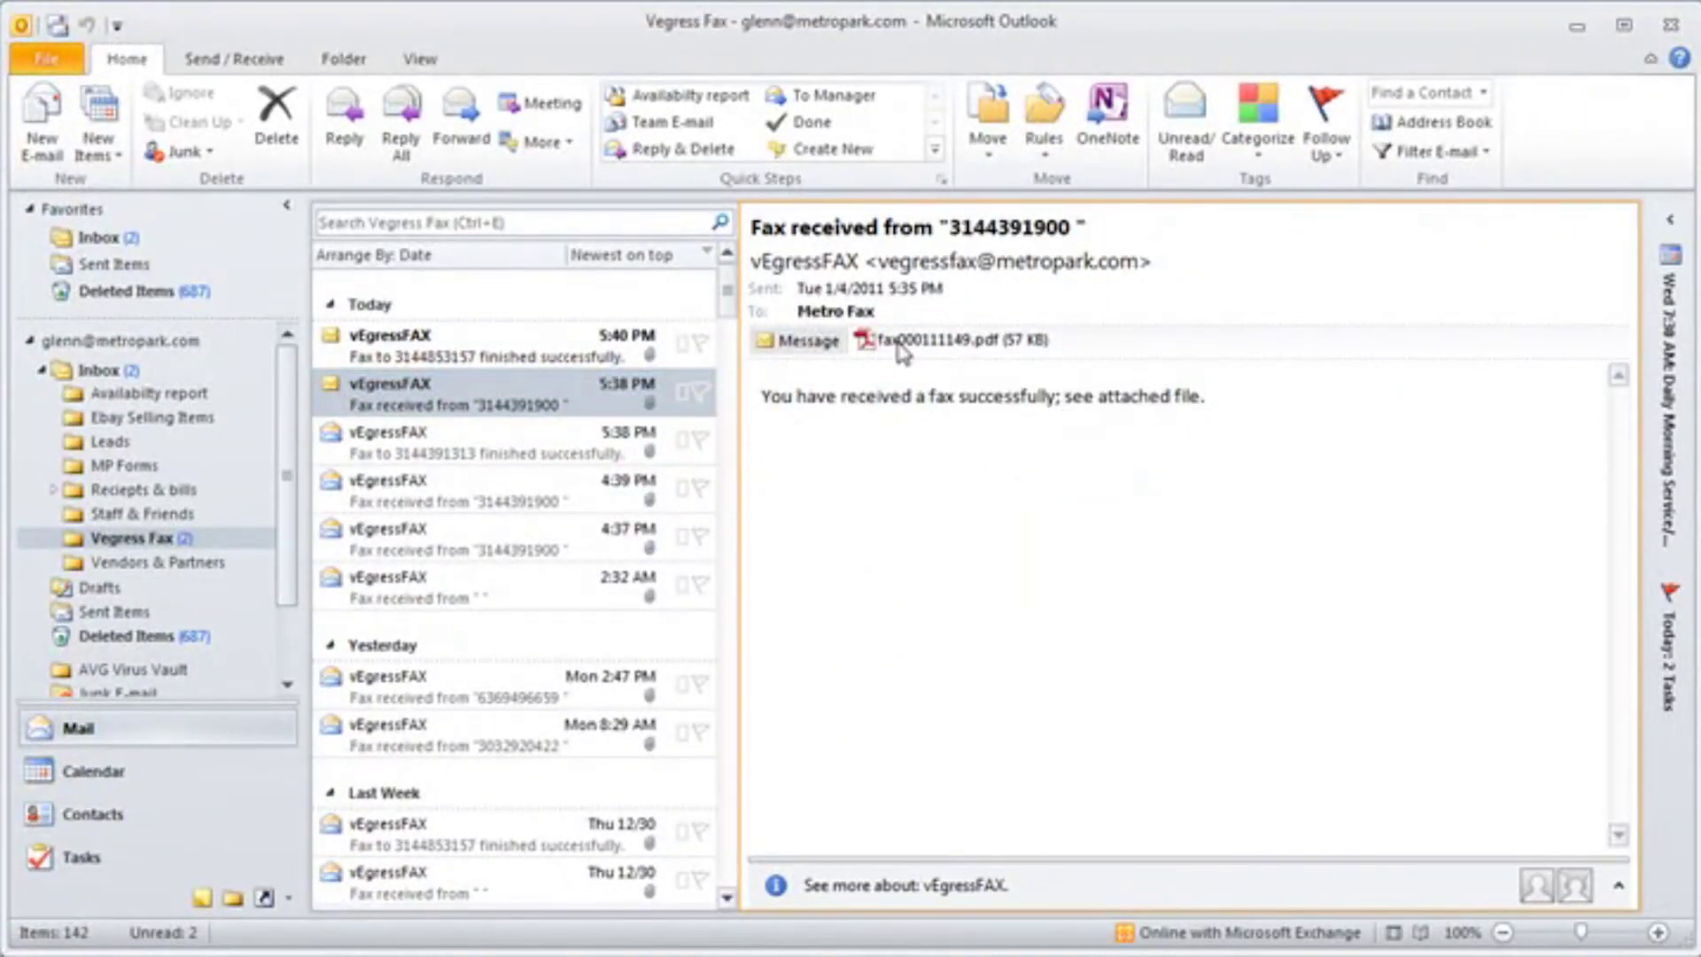
View the attached fax PDF in Adobe Reader, close it, and select the 5:40 PM confirmation message
double_click(899, 344)
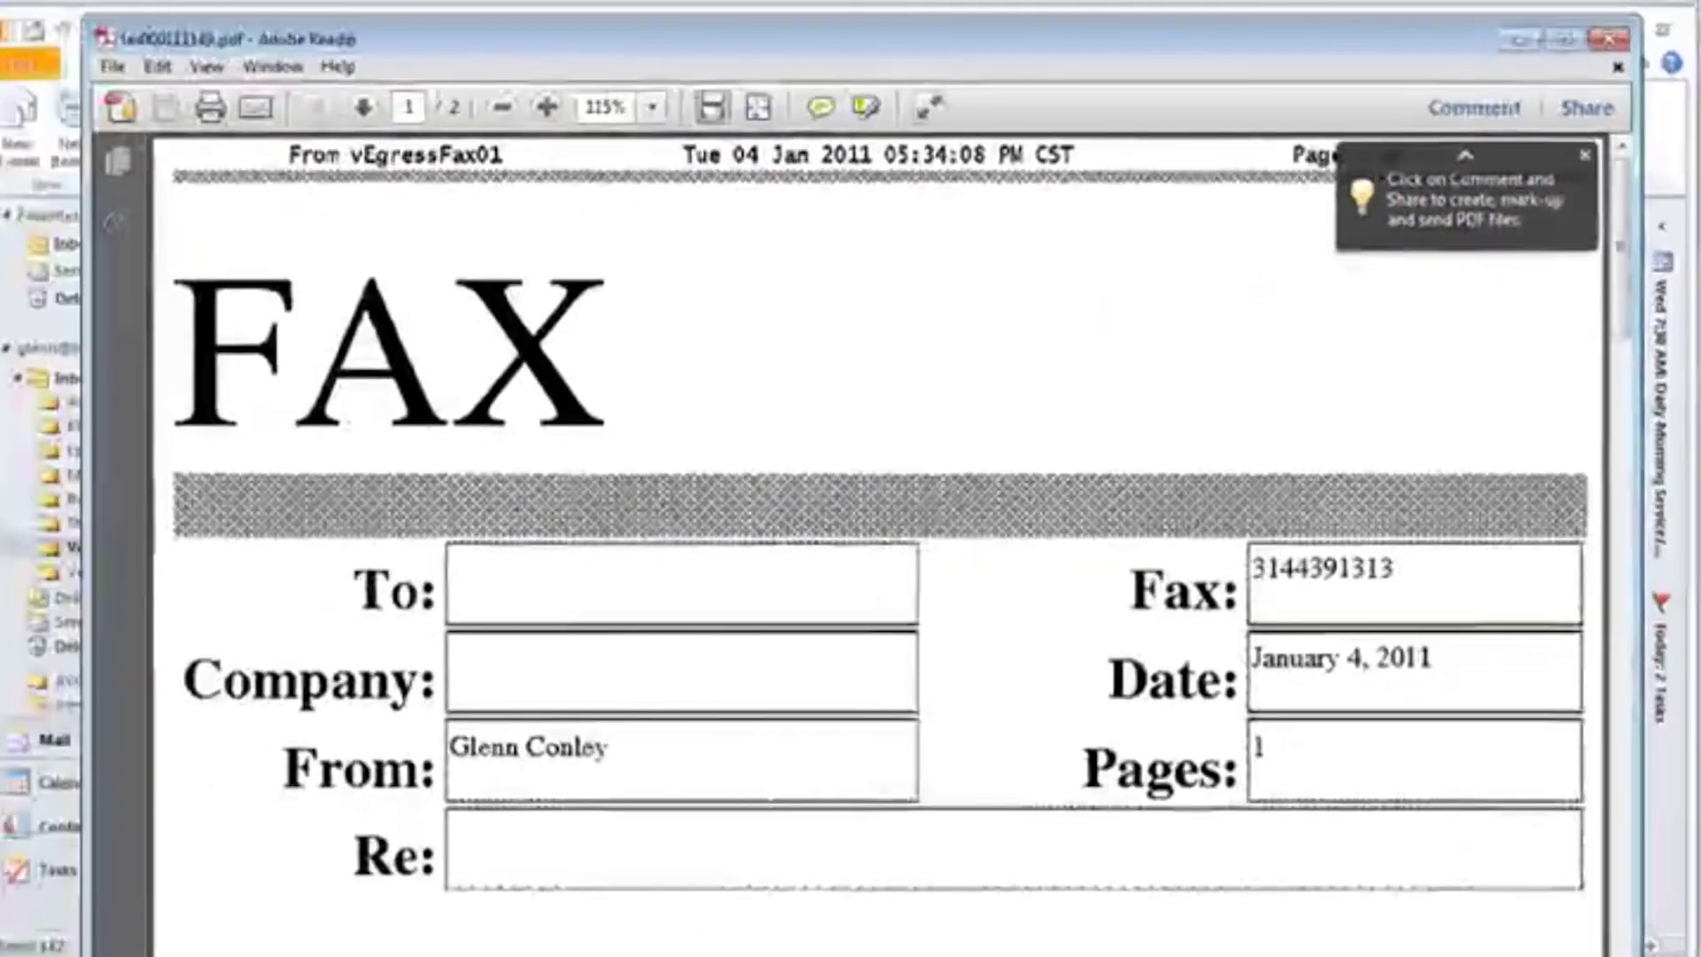
scroll(620, 532, "down", 5)
key("ctrl+q")
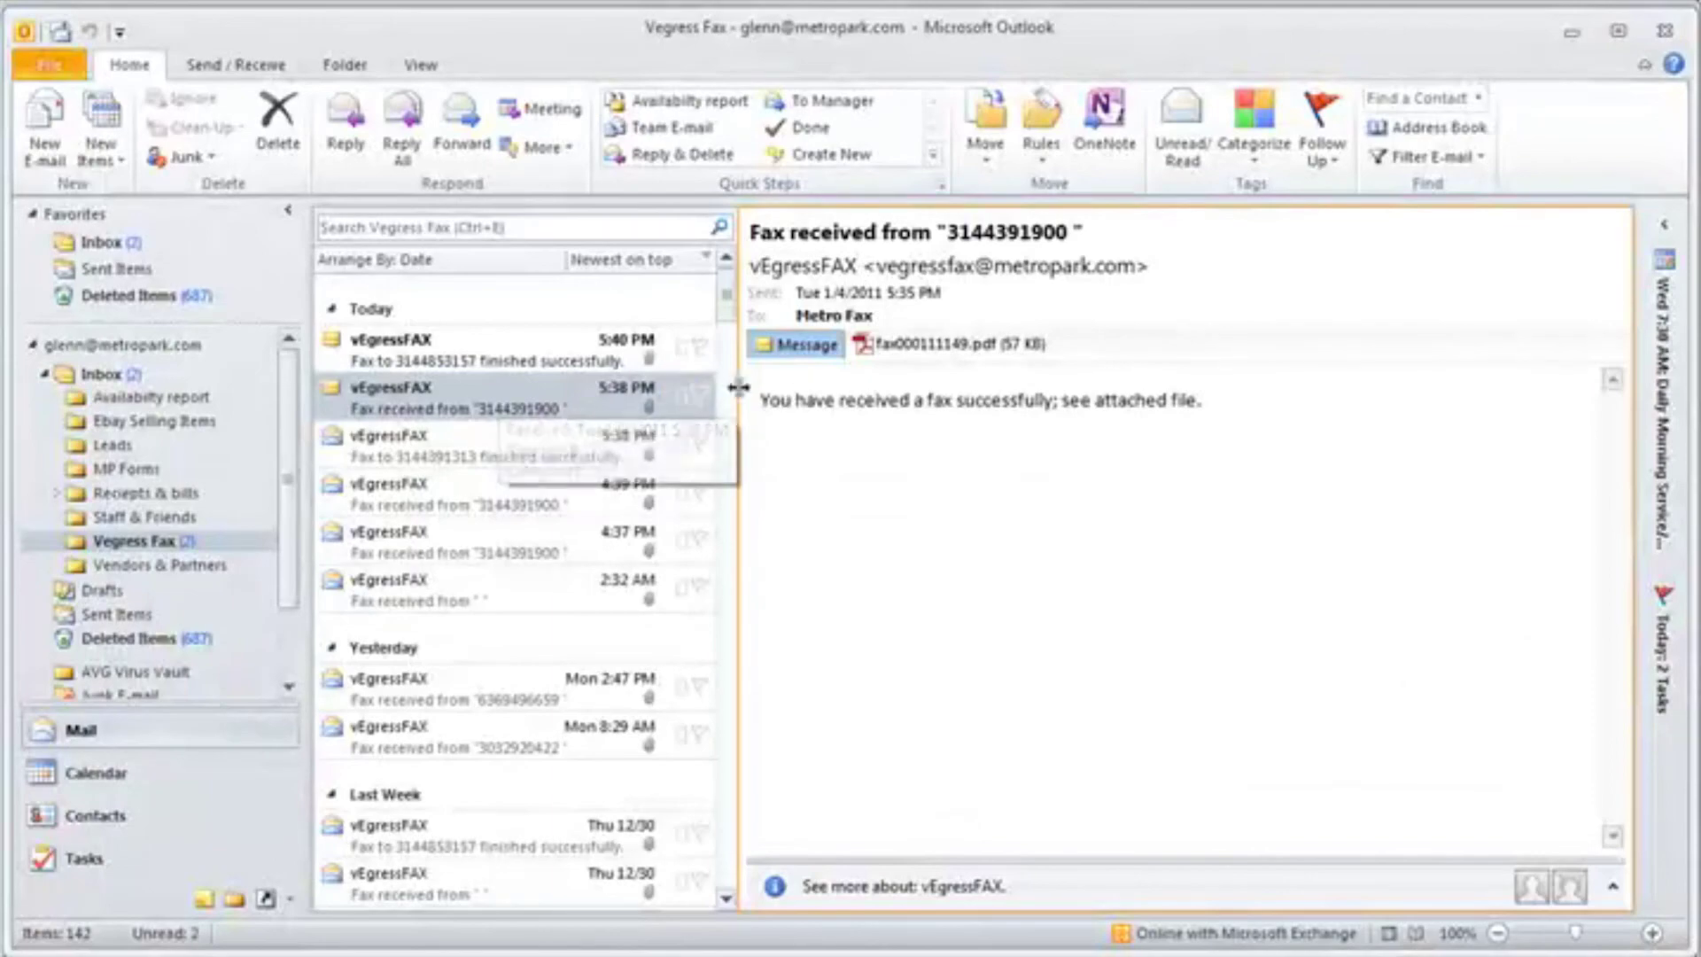
key("Up")
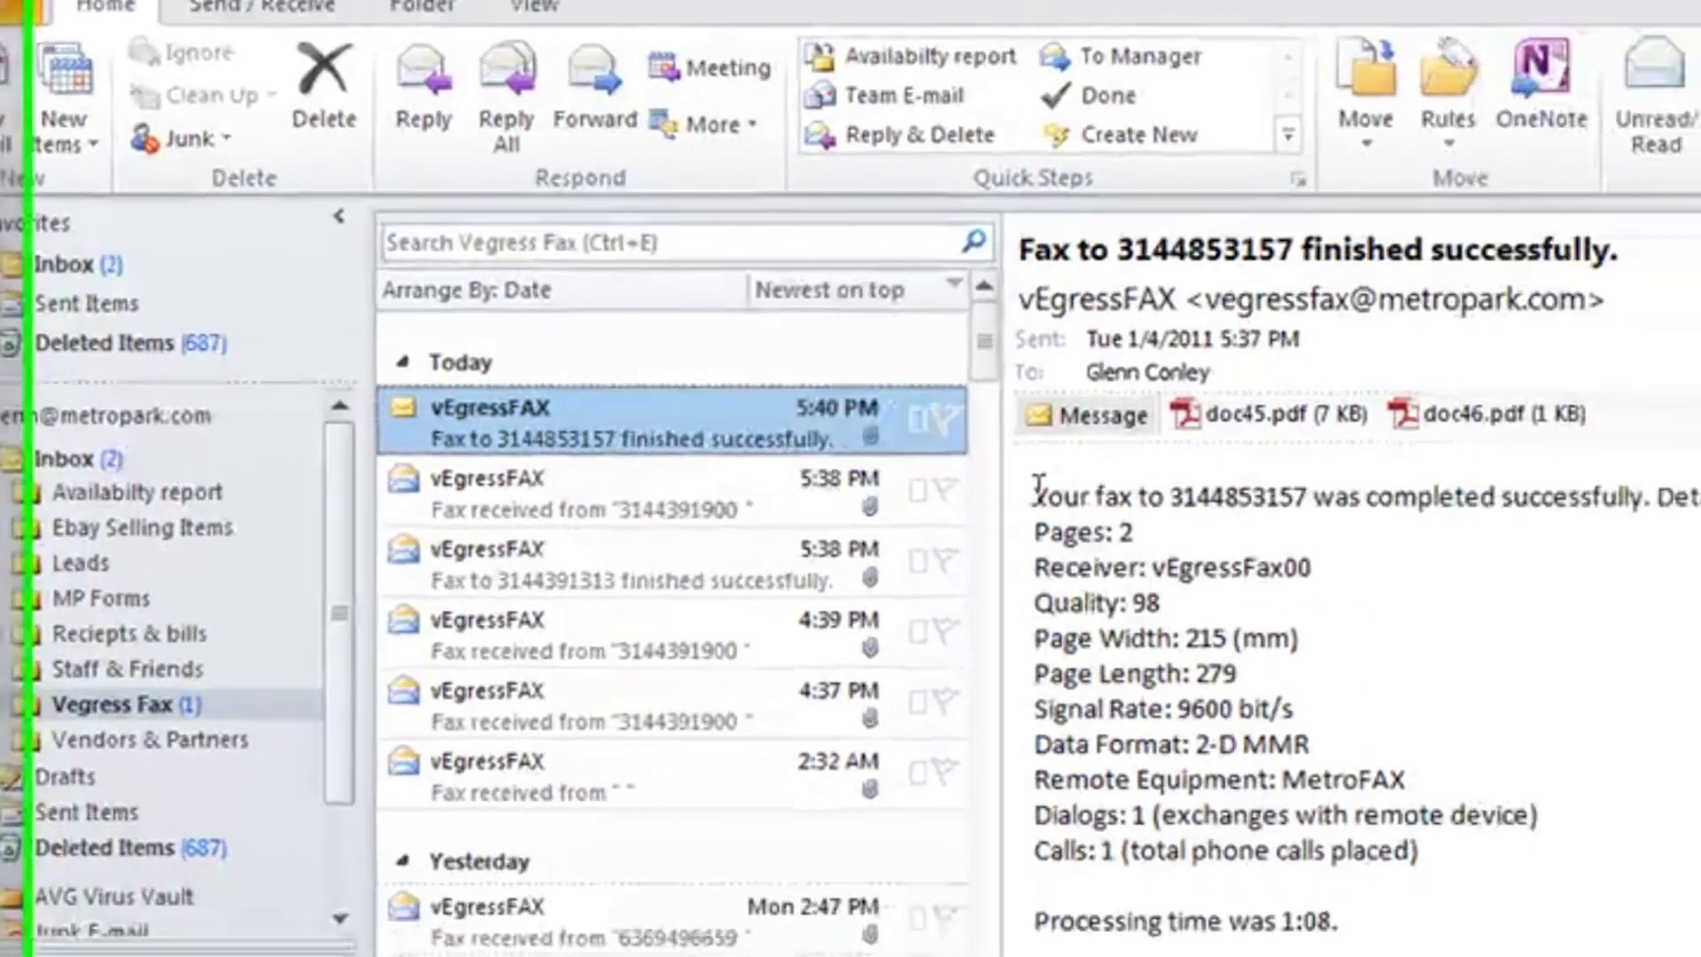
left_click_drag(1347, 610, 1697, 601)
mouse_move(1376, 449)
left_mouse_down()
mouse_move(1546, 454)
mouse_move(1591, 474)
mouse_move(1346, 463)
left_mouse_up()
left_click(1009, 490)
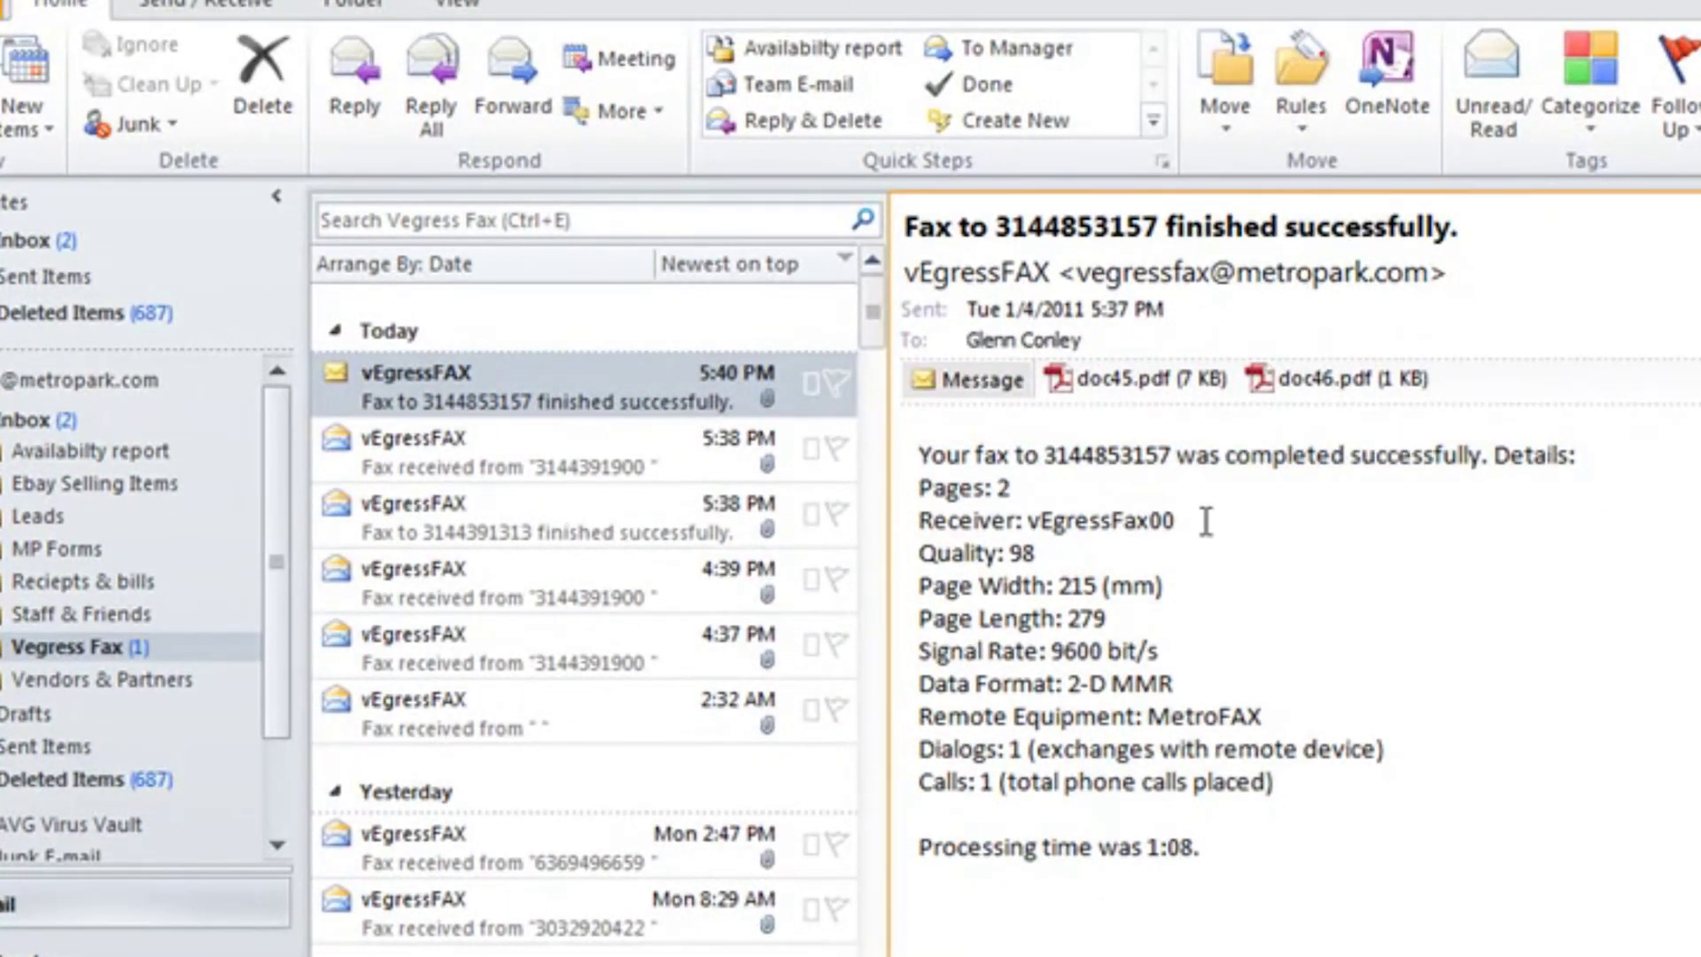
left_click_drag(1138, 654, 1022, 660)
left_click(1257, 690)
left_click_drag(1280, 716, 1037, 718)
left_click(1313, 822)
left_click_drag(1236, 833, 1050, 554)
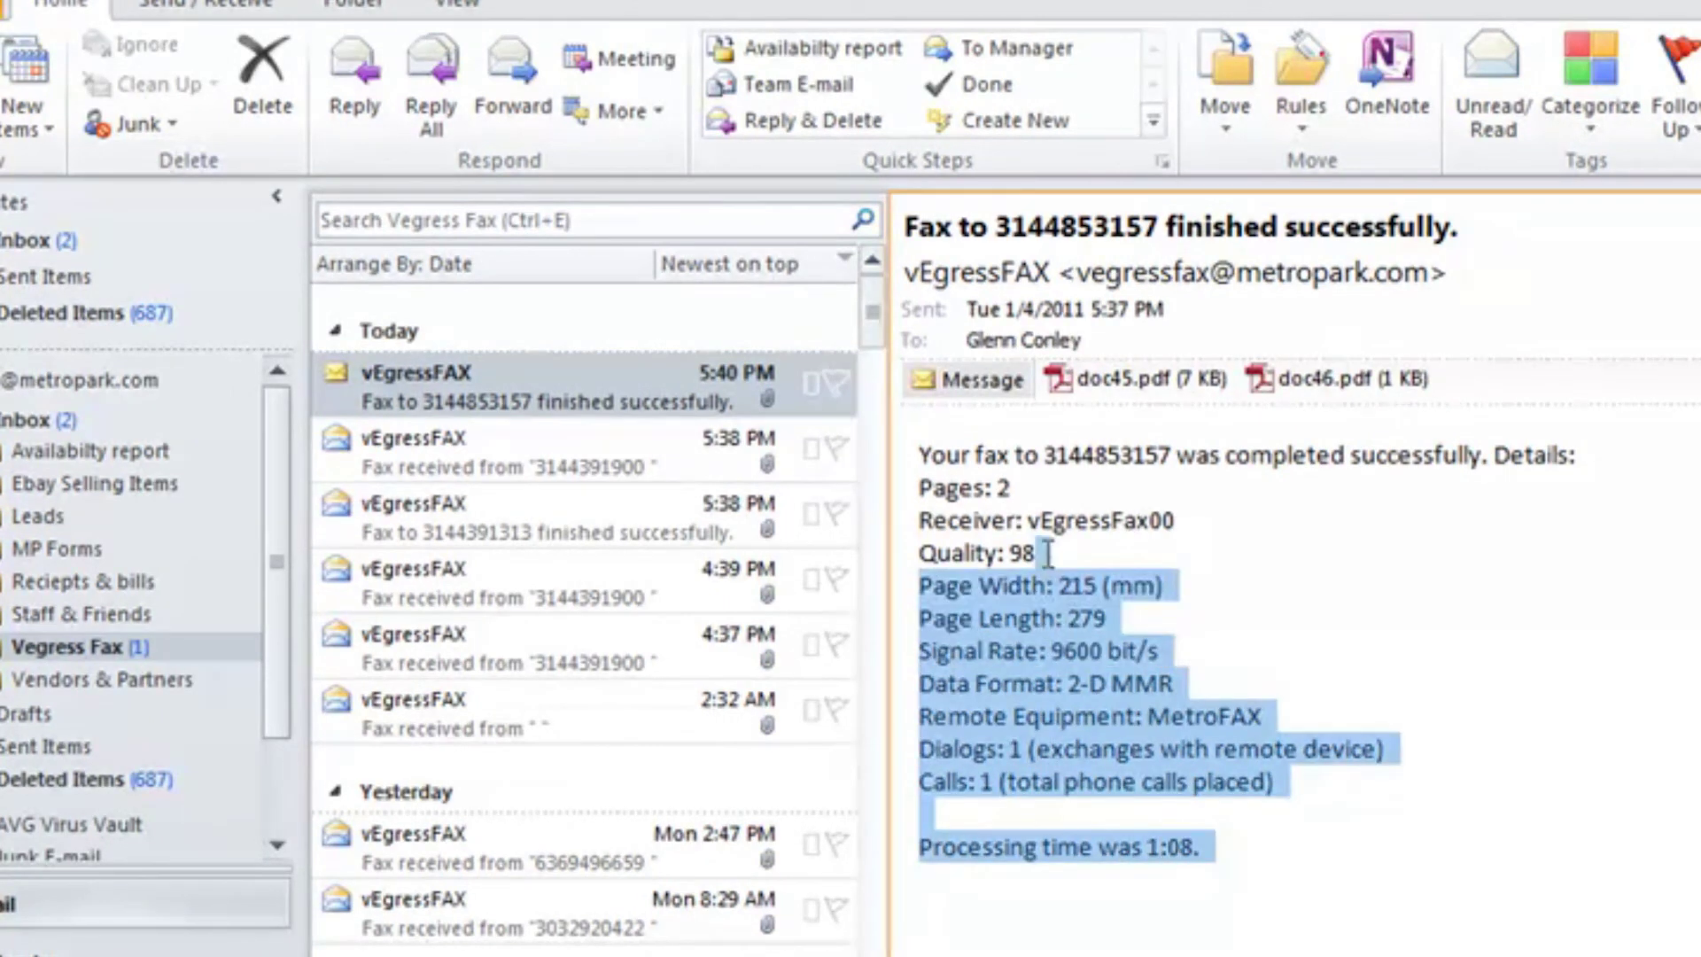
left_click(1166, 584)
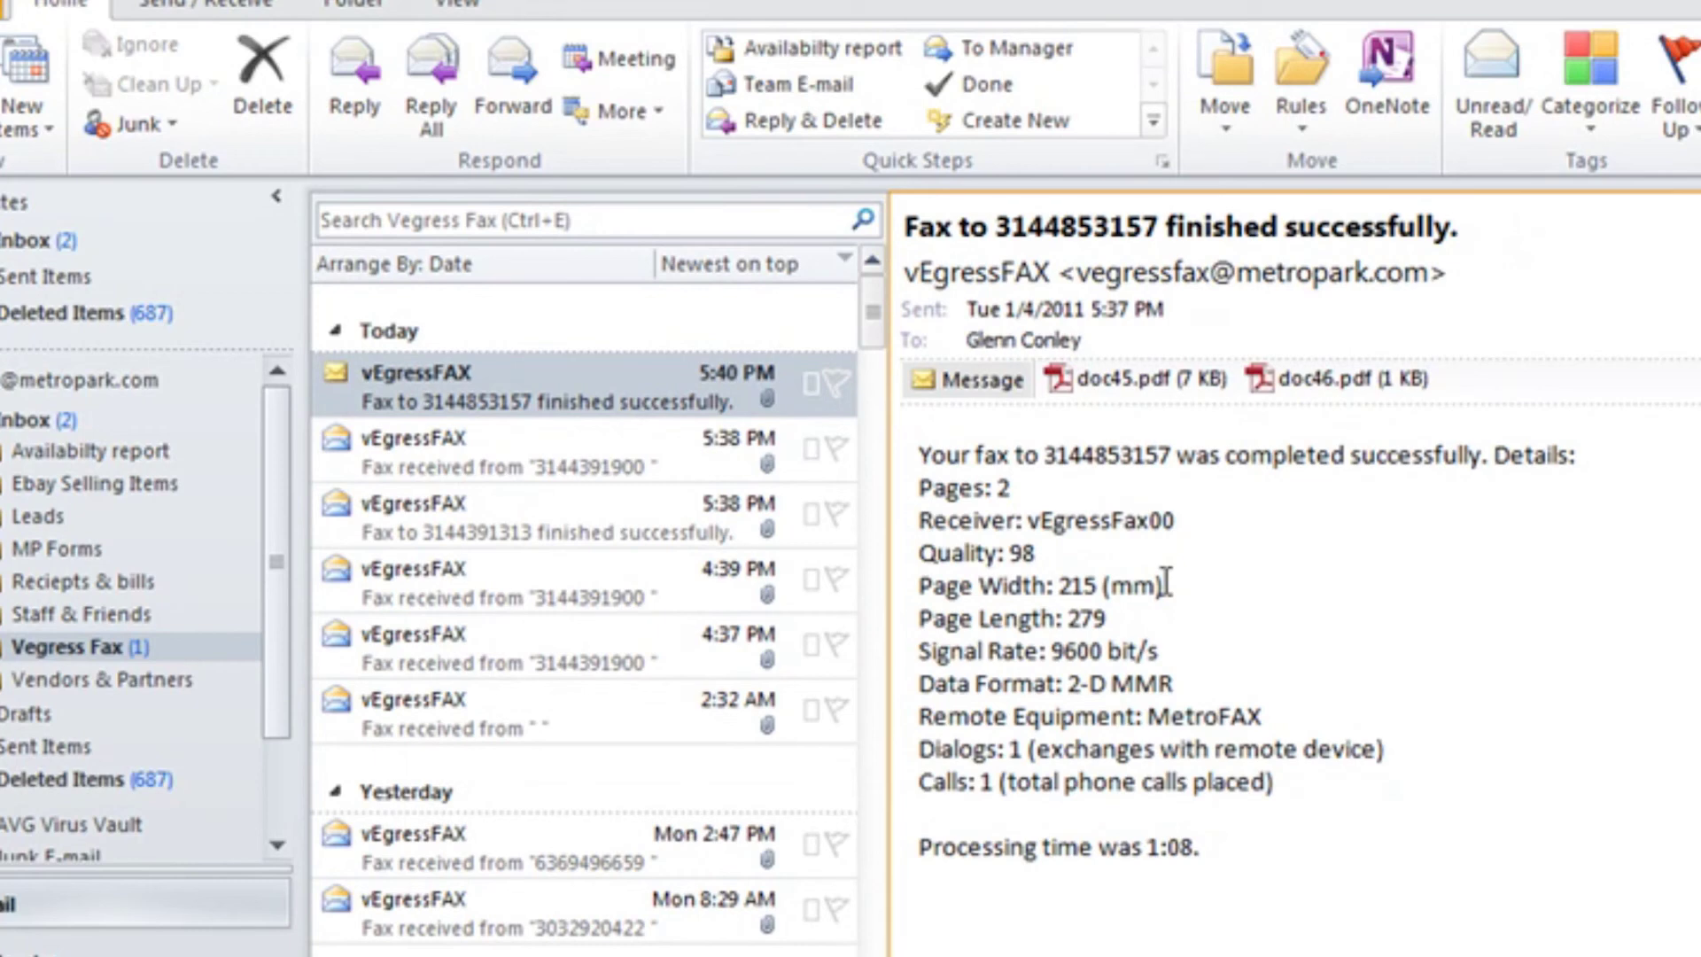